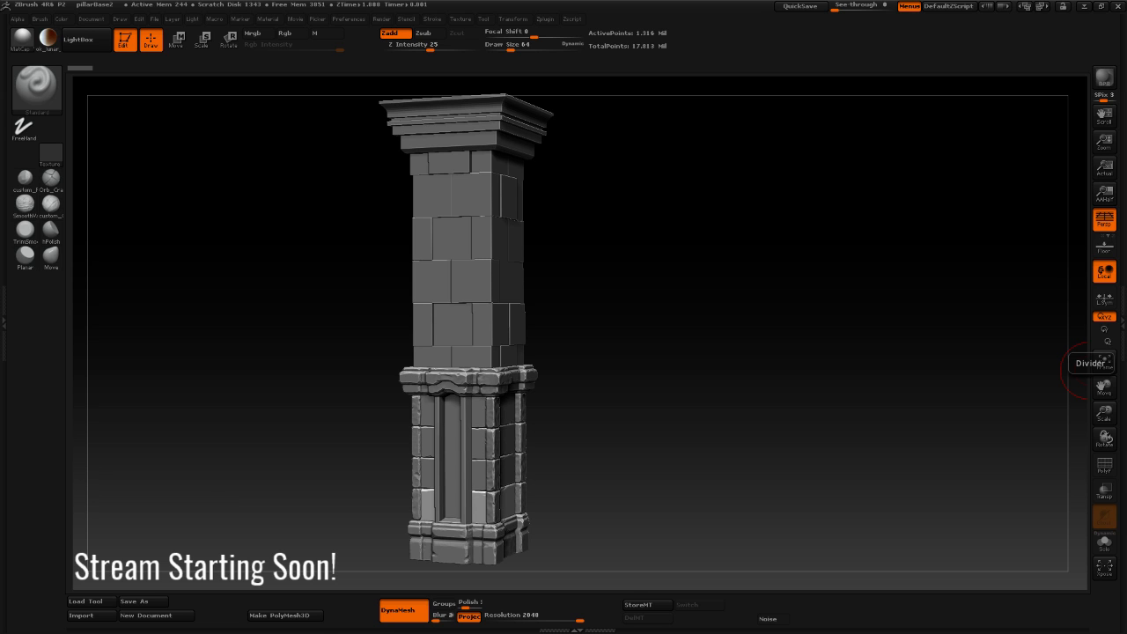
pyautogui.press('XF86AudioLowerVolume')
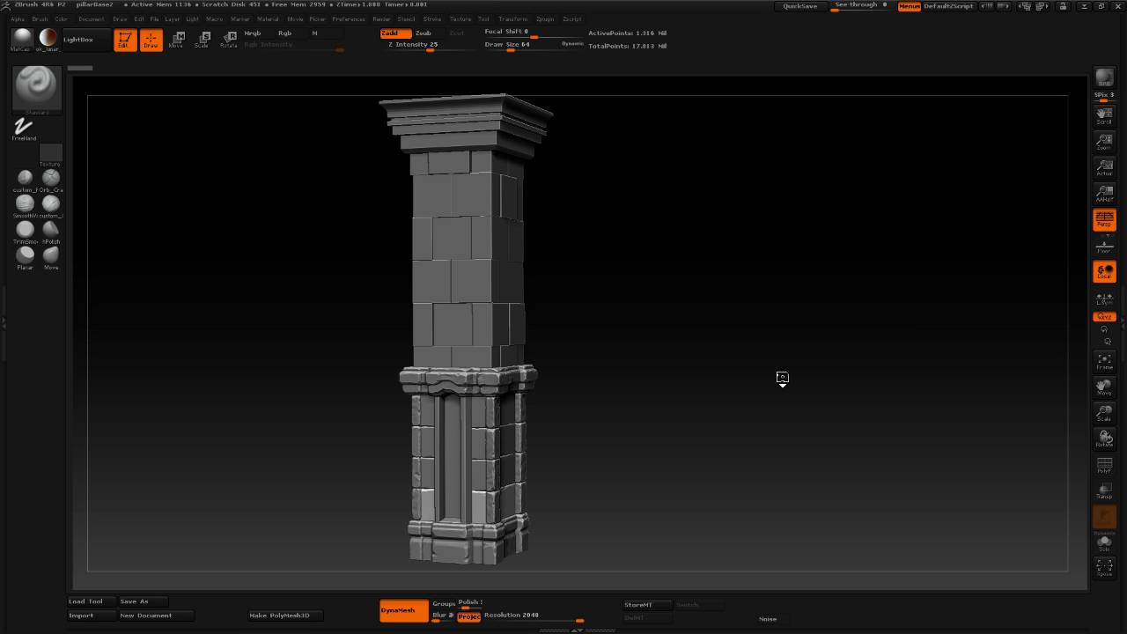
# Select the pillar_test29 stone subtool on the lower pillar section and isolate it with Solo mode.
pyautogui.moveTo(782, 378); pyautogui.dragTo(823, 350)
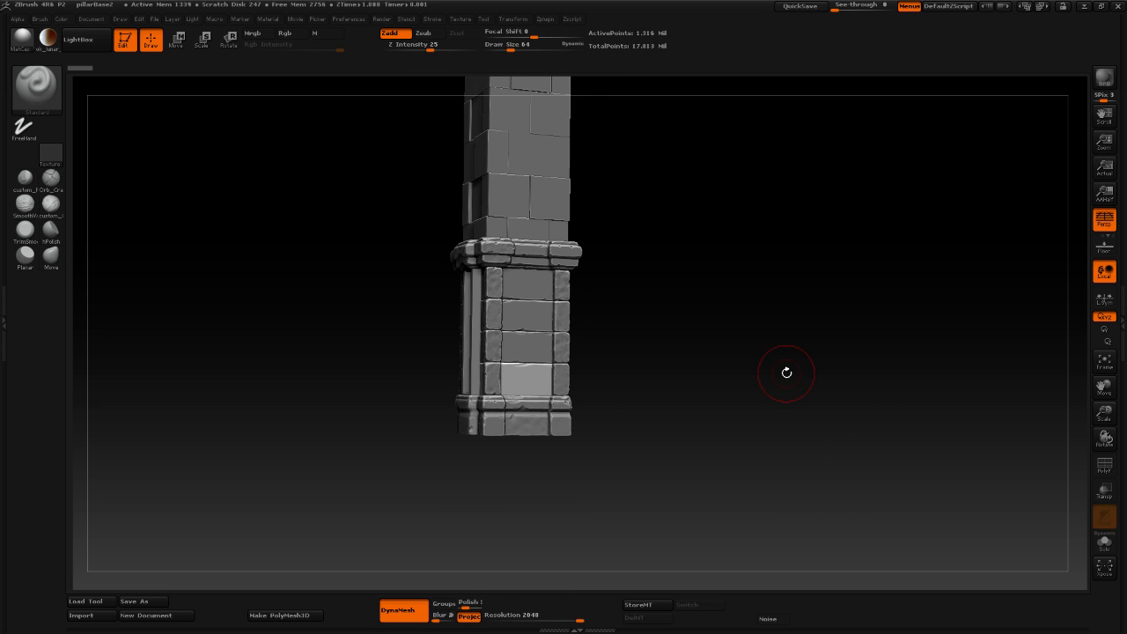
pyautogui.click(1122, 311)
pyautogui.click(1030, 186)
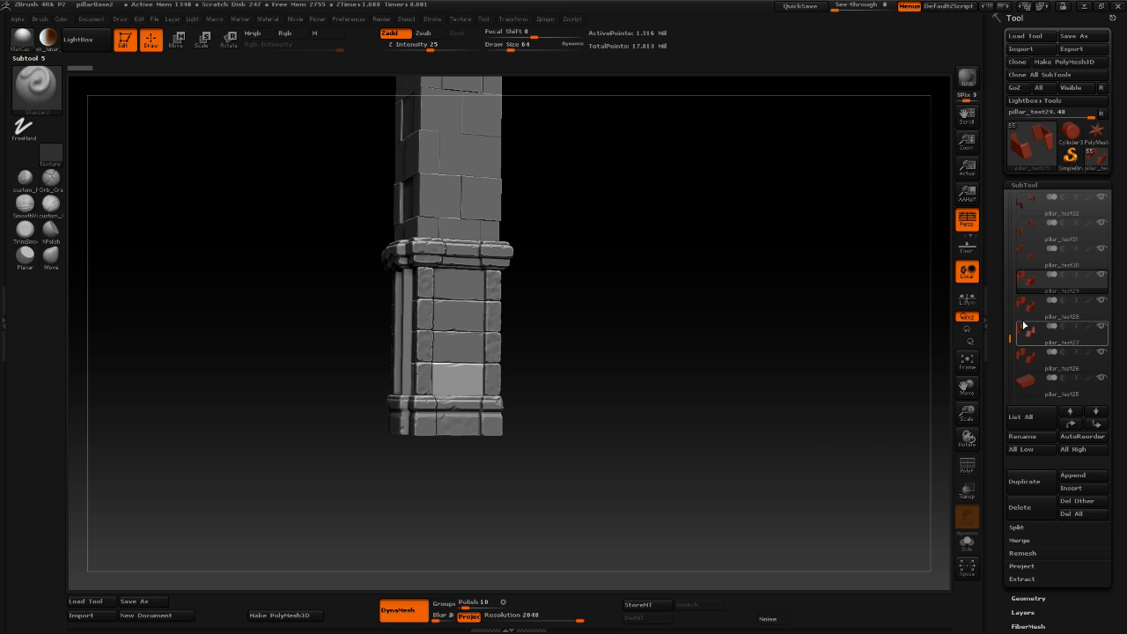
pyautogui.moveTo(1031, 331)
pyautogui.moveTo(688, 359)
pyautogui.mouseDown()
pyautogui.moveTo(687, 375)
pyautogui.moveTo(747, 379)
pyautogui.moveTo(546, 327)
pyautogui.mouseUp()
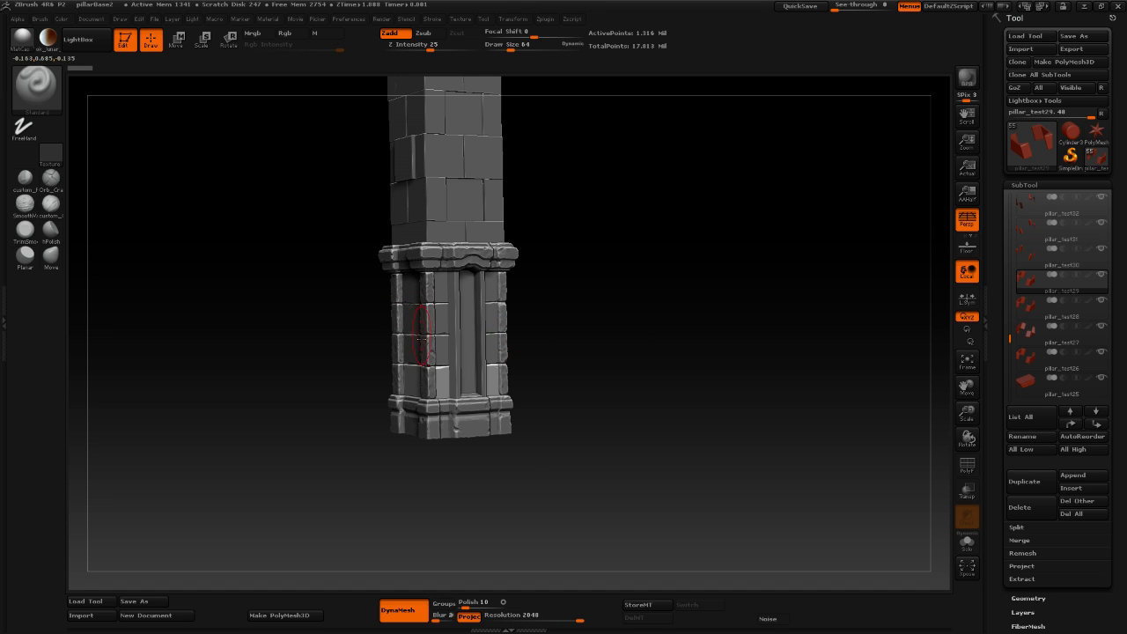
pyautogui.moveTo(727, 407); pyautogui.dragTo(626, 367)
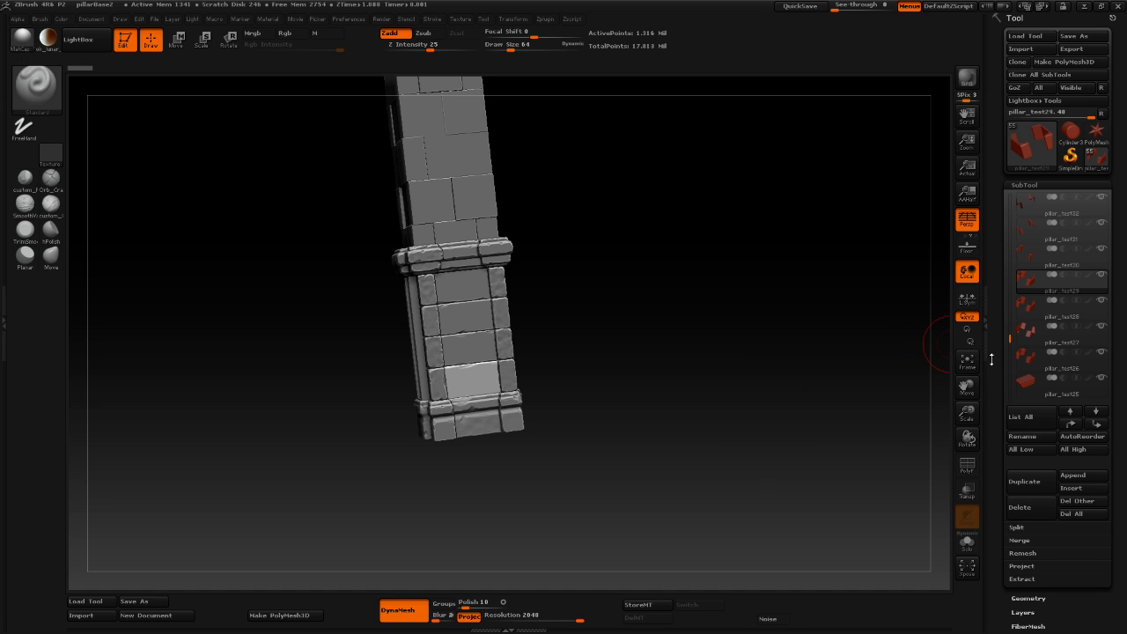
pyautogui.click(1036, 362)
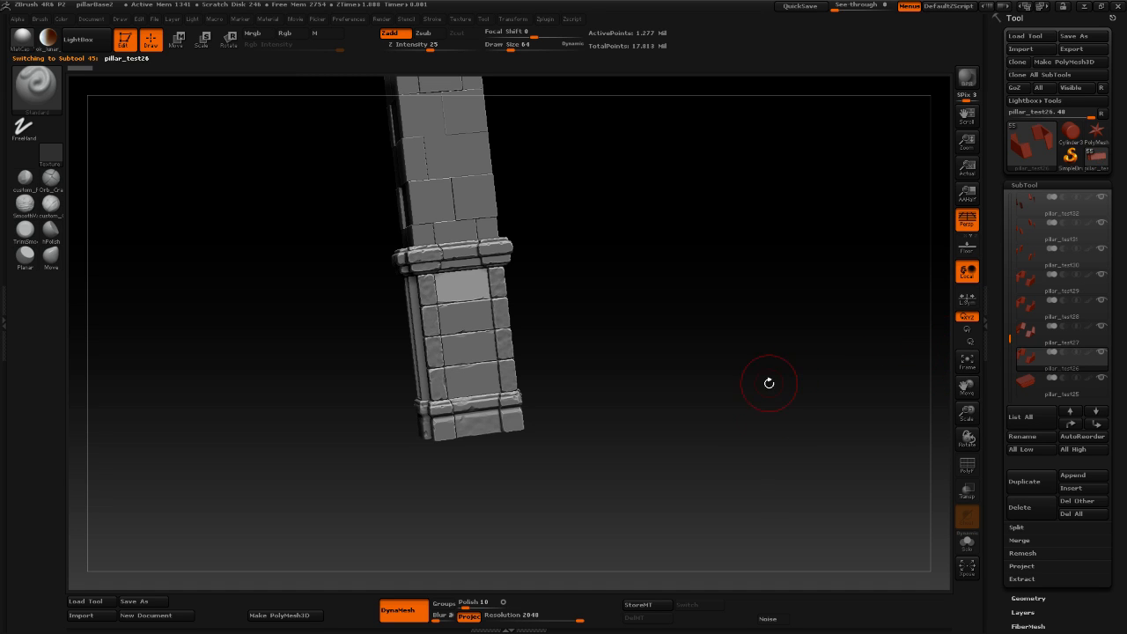
pyautogui.click(1039, 280)
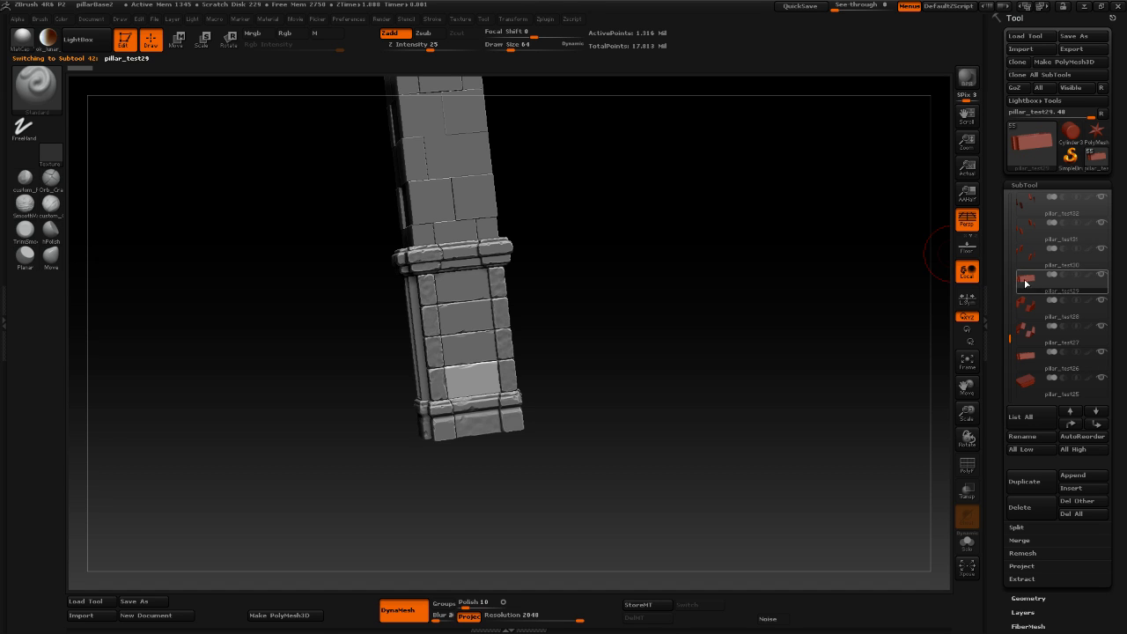
pyautogui.click(967, 544)
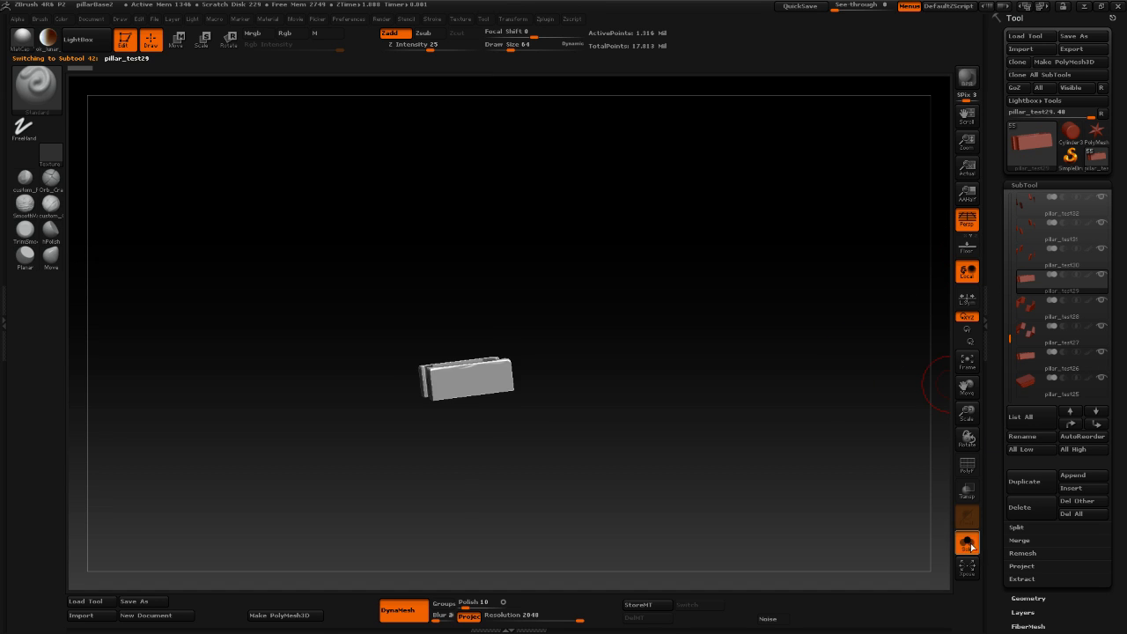
# Set the draw size to 15 and choose the TrimSmoothBorder brush for the isolated block.
pyautogui.moveTo(702, 452); pyautogui.dragTo(822, 340)
pyautogui.press('space')
pyautogui.moveTo(509, 328); pyautogui.dragTo(499, 327)
pyautogui.keyDown('alt'); pyautogui.moveTo(758, 350); pyautogui.dragTo(791, 339); pyautogui.keyUp('alt')
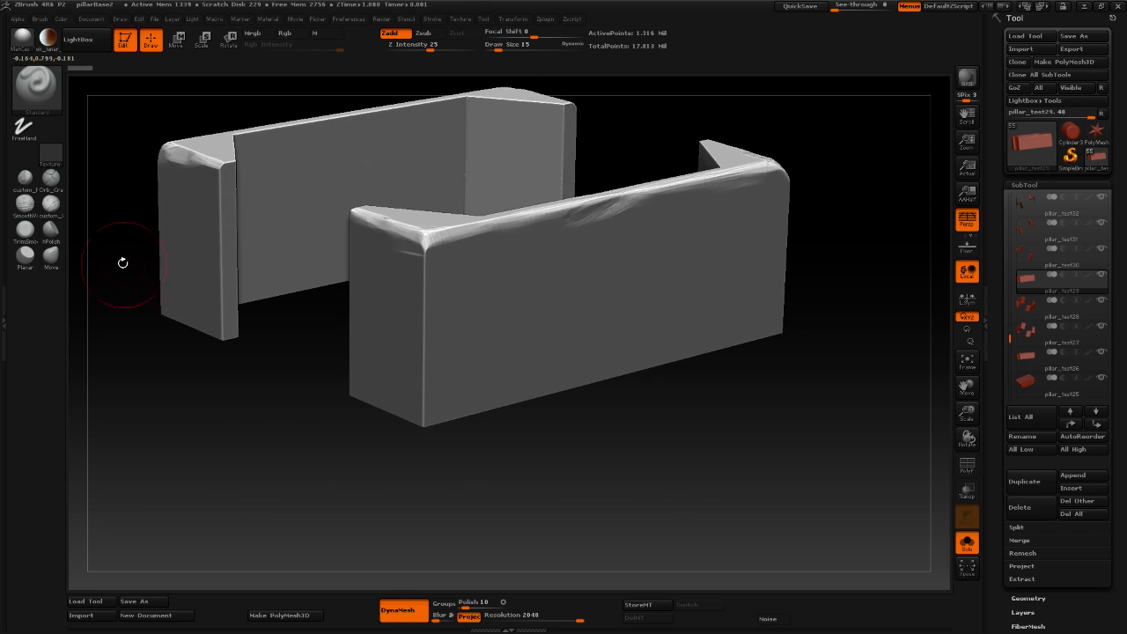
pyautogui.click(25, 229)
pyautogui.click(5, 150)
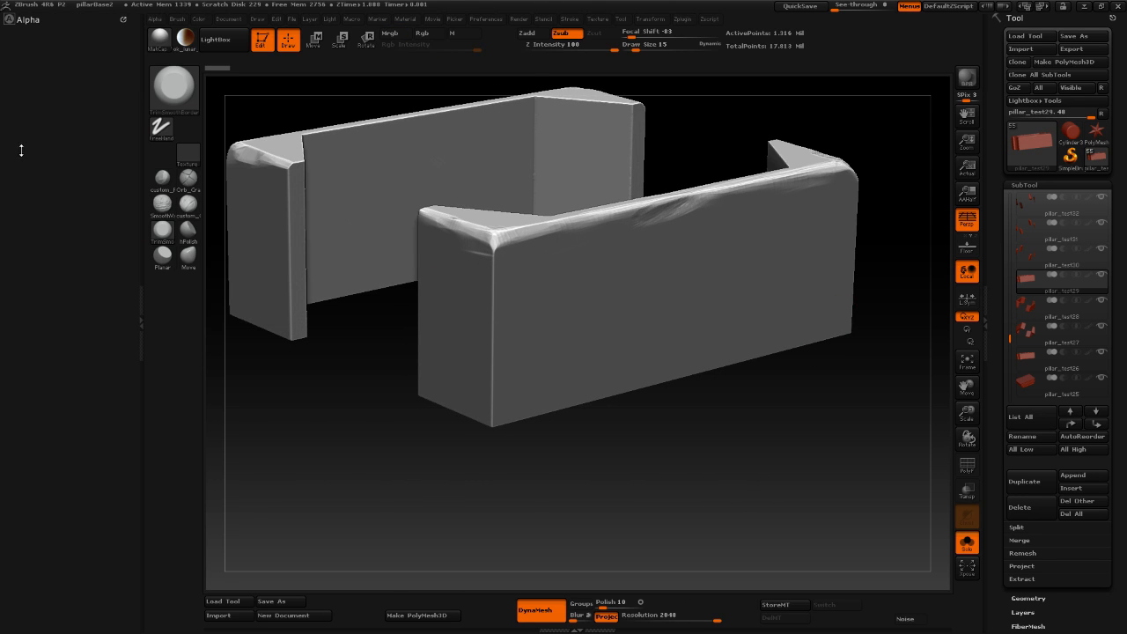
pyautogui.click(26, 19)
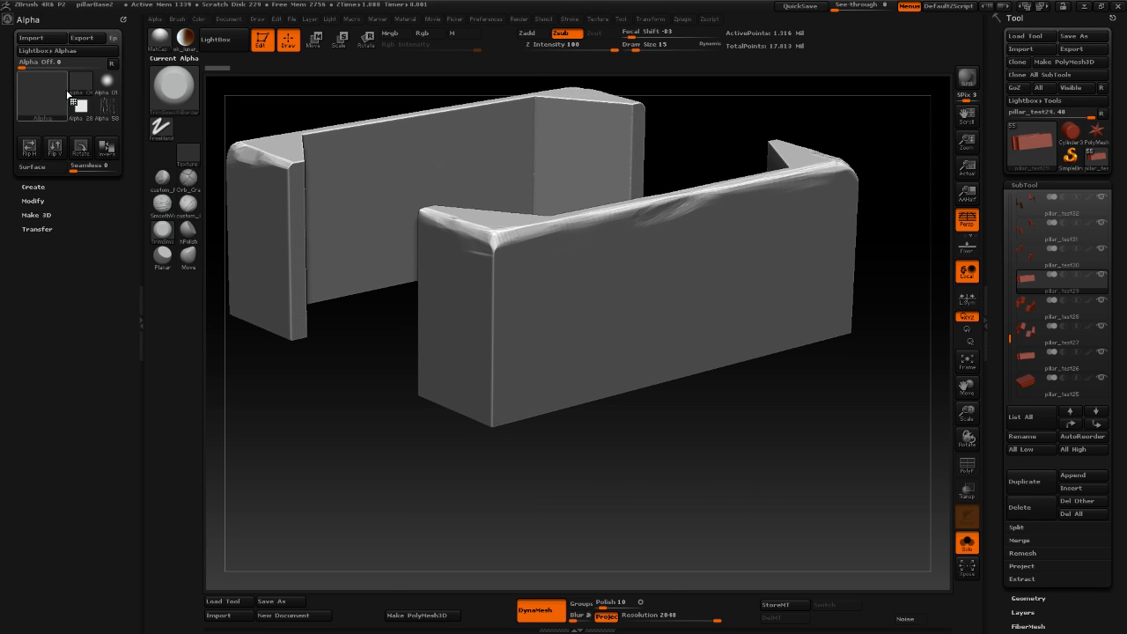
pyautogui.click(29, 20)
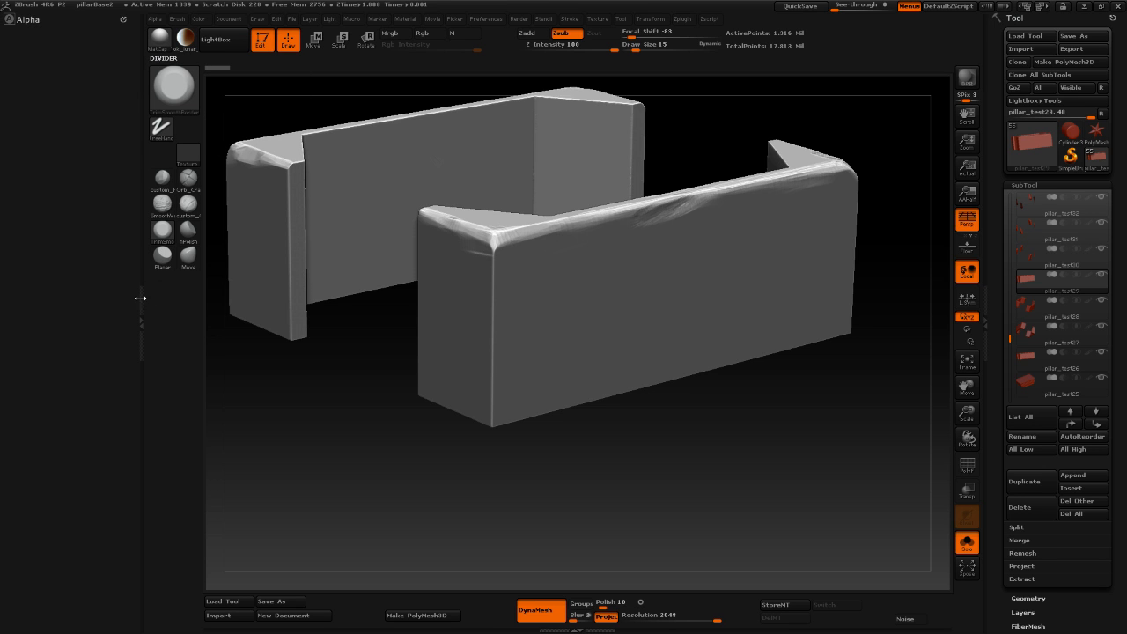
pyautogui.click(140, 298)
# Trim the chipped notch in the middle of the block's upper front edge with a draw size of 3.
pyautogui.moveTo(715, 440); pyautogui.dragTo(858, 237)
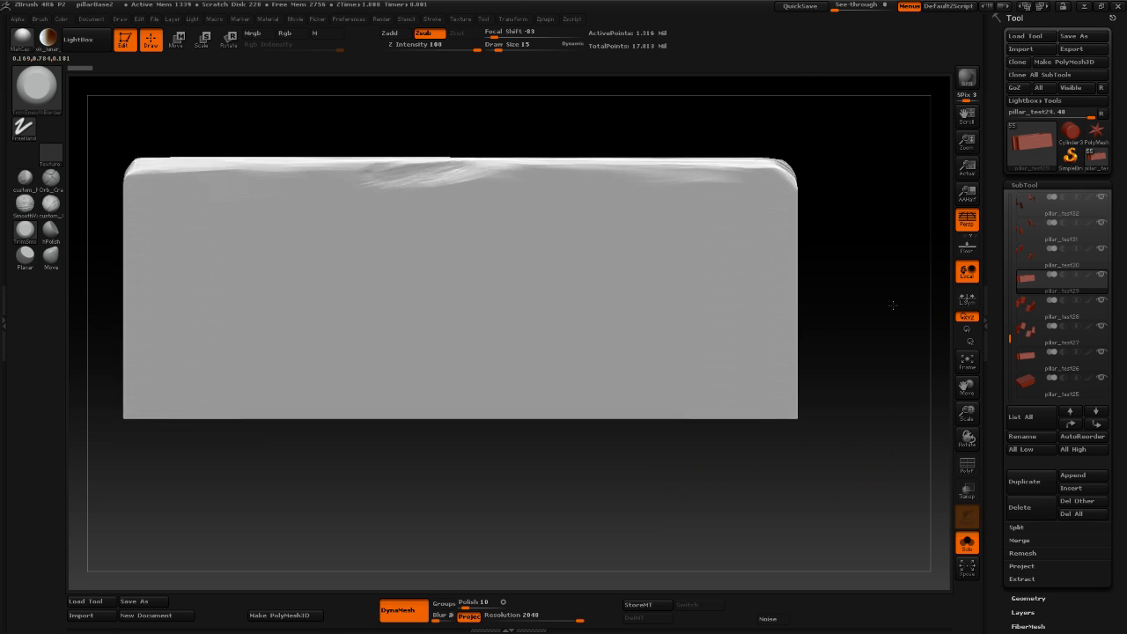
pyautogui.moveTo(893, 307)
pyautogui.keyDown('shift'); pyautogui.mouseDown()
pyautogui.moveTo(886, 327)
pyautogui.moveTo(863, 285)
pyautogui.moveTo(896, 320)
pyautogui.moveTo(904, 351)
pyautogui.mouseUp(); pyautogui.keyUp('shift')
pyautogui.press('space')
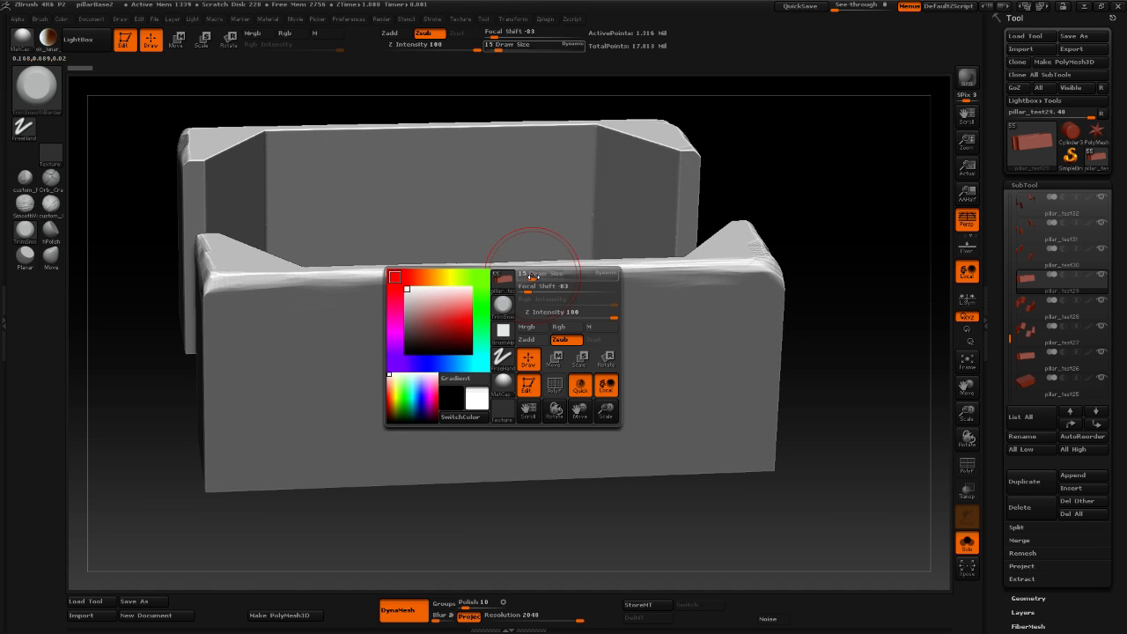
pyautogui.moveTo(533, 277); pyautogui.dragTo(518, 274)
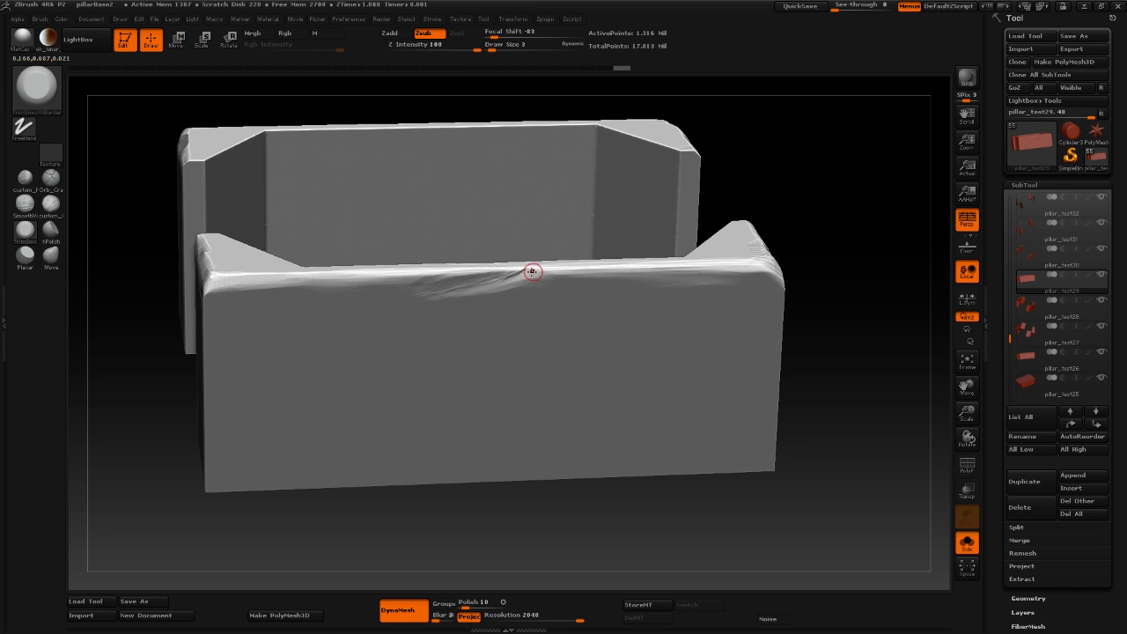
pyautogui.moveTo(539, 271); pyautogui.dragTo(541, 272)
# Face the block's front side squarely and choose the custom_Clay brush with a draw size of 11.
pyautogui.moveTo(863, 329)
pyautogui.keyDown('shift'); pyautogui.mouseDown()
pyautogui.moveTo(893, 297)
pyautogui.moveTo(900, 257)
pyautogui.moveTo(865, 339)
pyautogui.moveTo(859, 323)
pyautogui.mouseUp(); pyautogui.keyUp('shift')
pyautogui.press('space')
pyautogui.moveTo(376, 360); pyautogui.dragTo(379, 361)
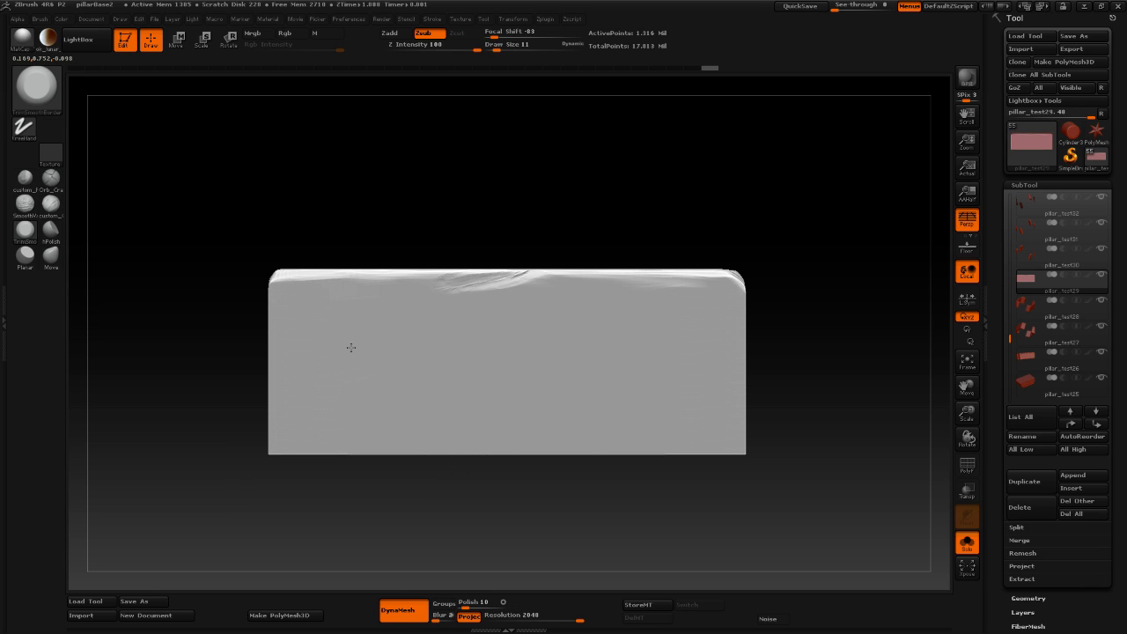
pyautogui.click(51, 205)
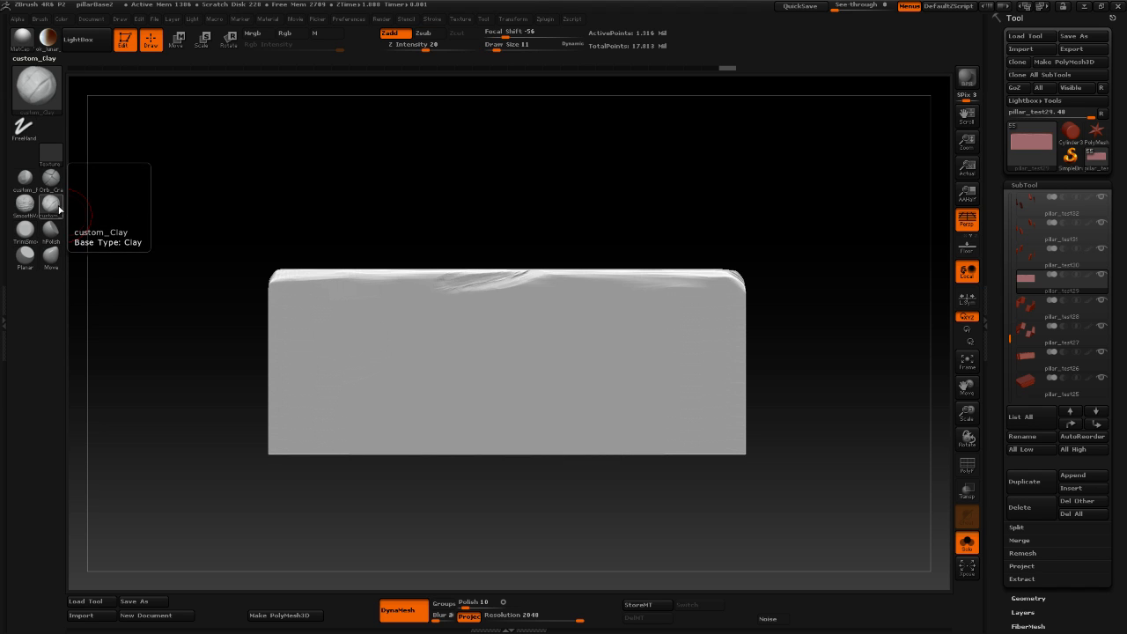
pyautogui.click(357, 365)
pyautogui.hotkey('ctrl', 'z')
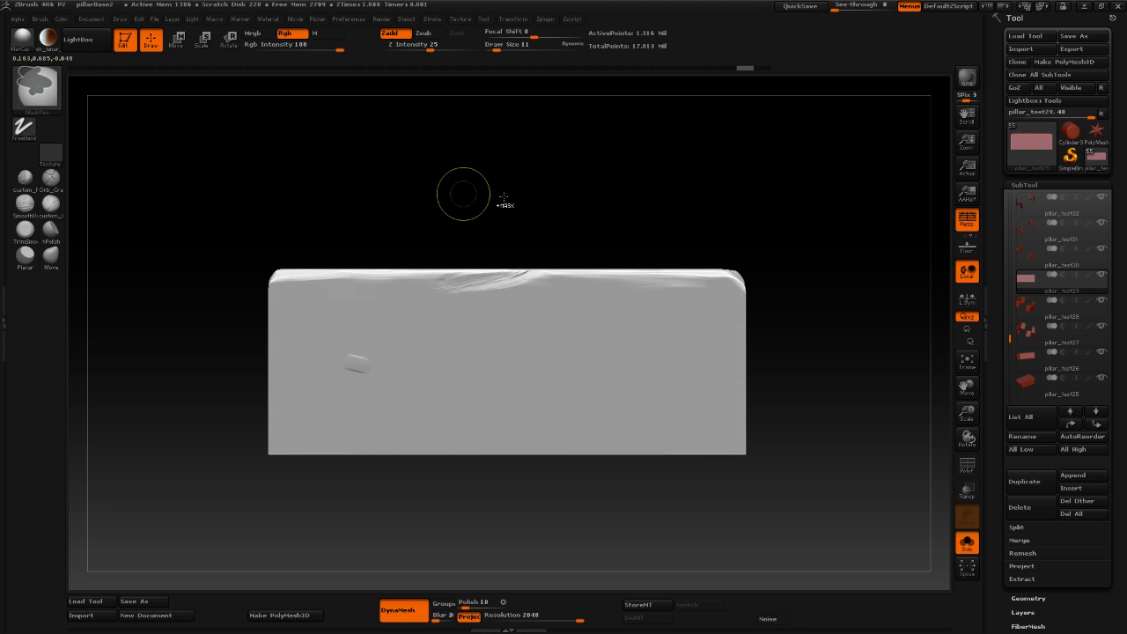
pyautogui.hotkey('ctrl', 'z')
# Switch custom_Clay to Zsub and carve the first rough strokes into the block's front face with a larger draw size.
pyautogui.click(422, 32)
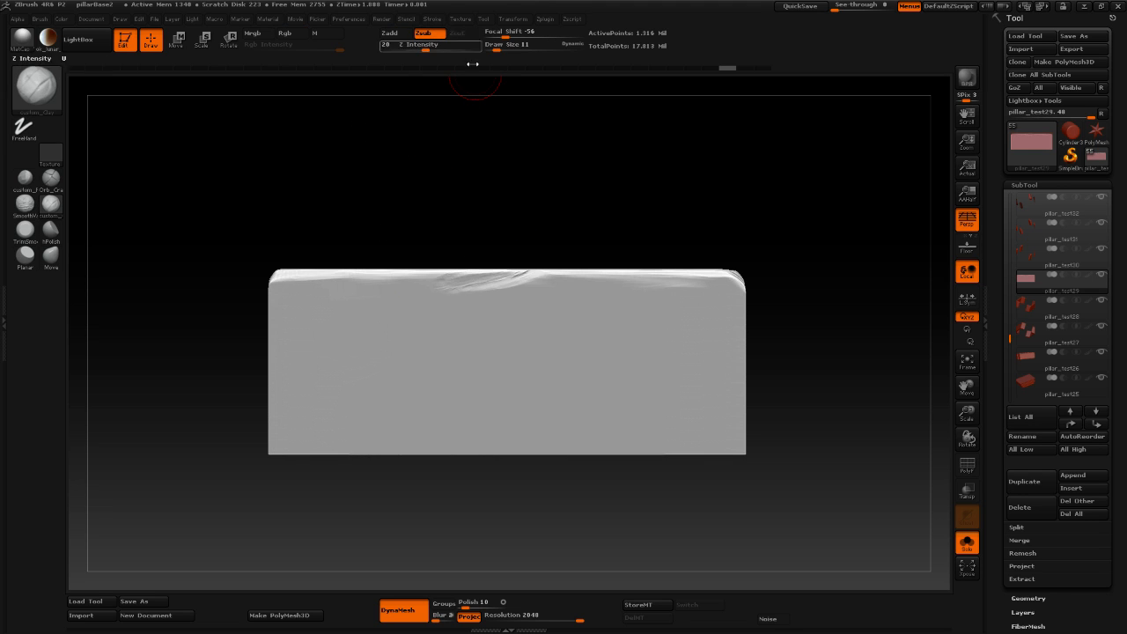
pyautogui.press('space')
pyautogui.moveTo(499, 384); pyautogui.dragTo(507, 384)
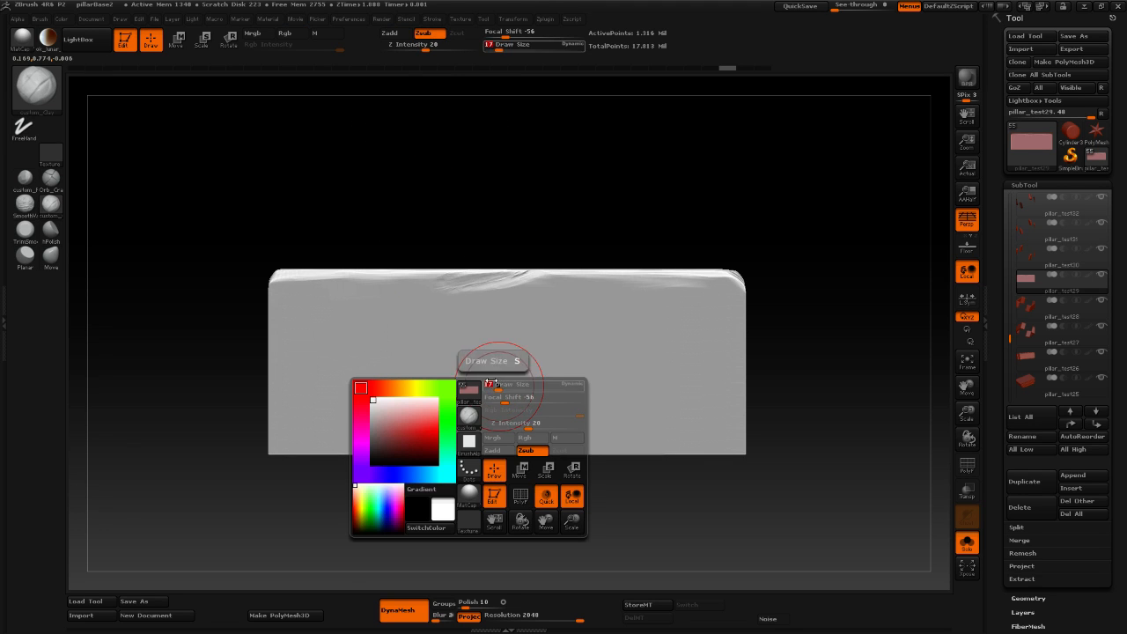
pyautogui.click(425, 369)
pyautogui.moveTo(387, 368)
pyautogui.mouseDown()
pyautogui.moveTo(367, 371)
pyautogui.moveTo(313, 338)
pyautogui.moveTo(300, 306)
pyautogui.mouseUp()
# Carve irregular overlapping grooves across the block's front face with custom_Clay at draw size 32.
pyautogui.press('space')
pyautogui.moveTo(390, 319); pyautogui.dragTo(344, 327)
pyautogui.moveTo(362, 373); pyautogui.dragTo(335, 393)
pyautogui.moveTo(409, 407); pyautogui.dragTo(451, 405)
pyautogui.moveTo(535, 391)
pyautogui.mouseDown()
pyautogui.moveTo(657, 404)
pyautogui.moveTo(686, 388)
pyautogui.moveTo(647, 335)
pyautogui.moveTo(564, 313)
pyautogui.moveTo(652, 355)
pyautogui.moveTo(616, 368)
pyautogui.mouseUp()
pyautogui.moveTo(529, 342); pyautogui.dragTo(443, 330)
pyautogui.moveTo(441, 322)
pyautogui.mouseDown()
pyautogui.moveTo(479, 313)
pyautogui.moveTo(431, 299)
pyautogui.moveTo(397, 324)
pyautogui.mouseUp()
pyautogui.moveTo(528, 370); pyautogui.dragTo(493, 392)
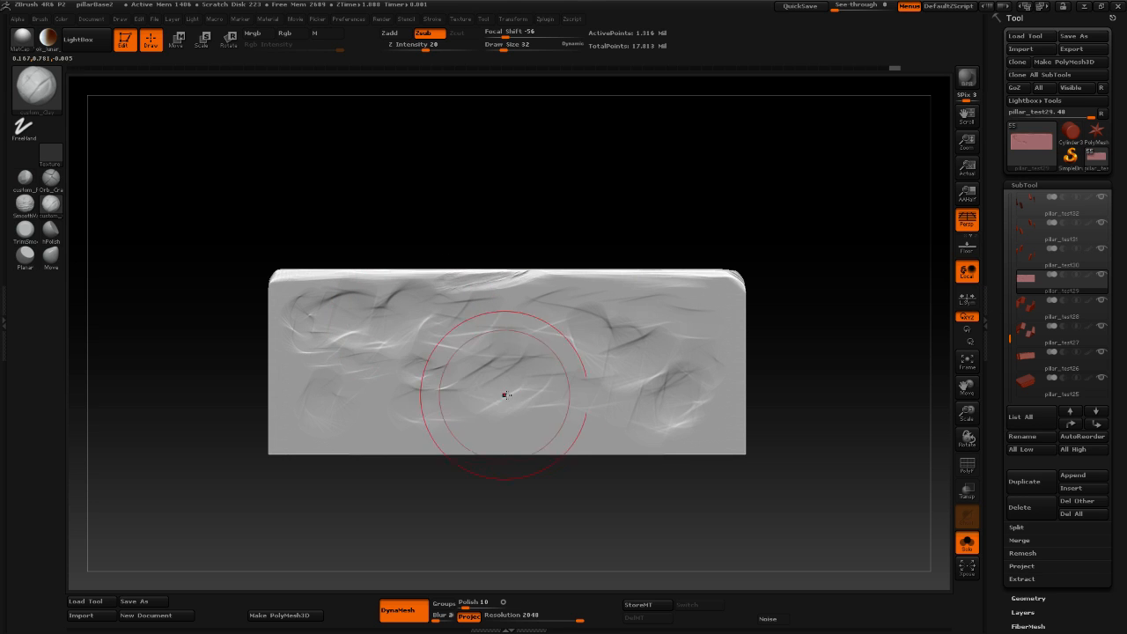
pyautogui.moveTo(387, 388)
pyautogui.mouseDown()
pyautogui.moveTo(348, 401)
pyautogui.moveTo(317, 379)
pyautogui.mouseUp()
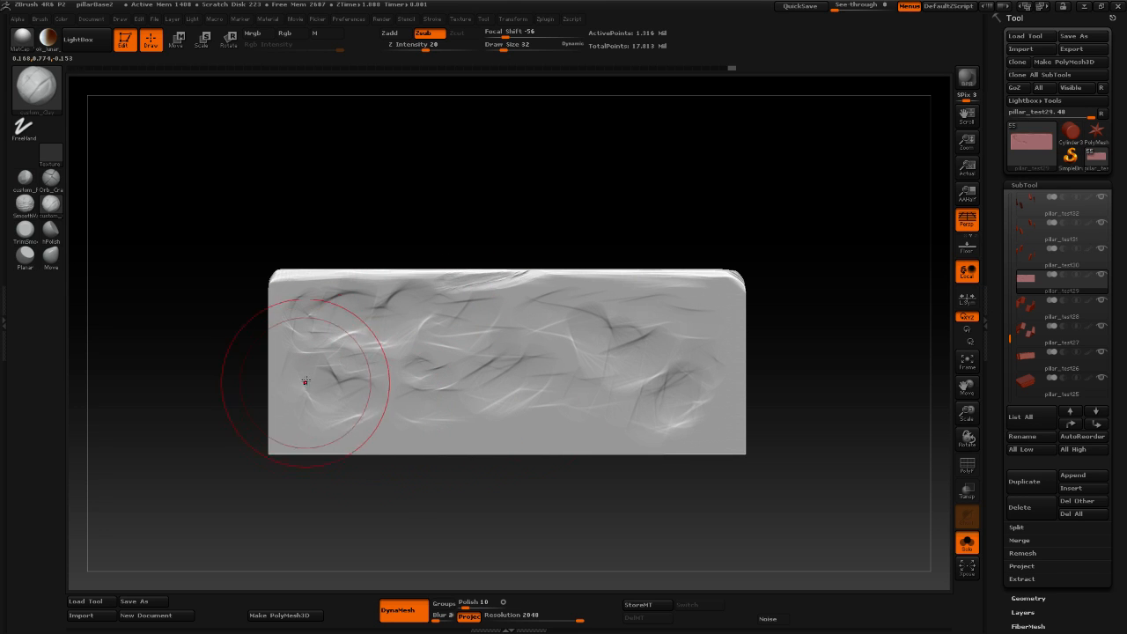
# Flatten the carved grooves on the left half of the block's front face using hPolish at draw size 14.
pyautogui.click(51, 229)
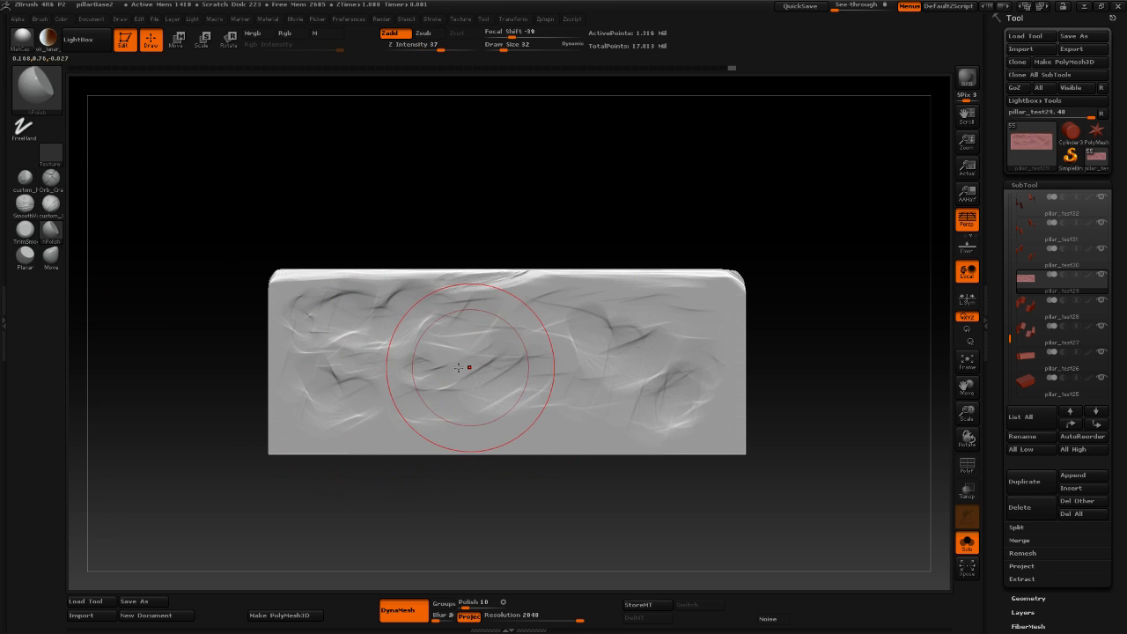
pyautogui.moveTo(469, 367); pyautogui.dragTo(426, 376)
pyautogui.press('space')
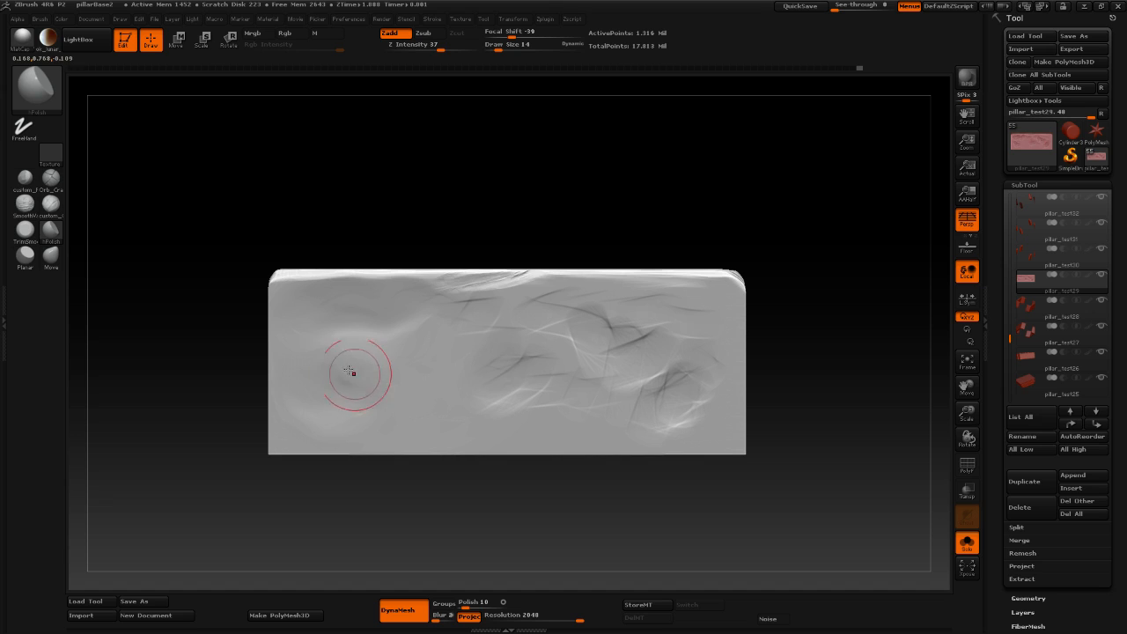
pyautogui.moveTo(317, 365); pyautogui.dragTo(303, 348)
pyautogui.moveTo(332, 416); pyautogui.dragTo(350, 414)
pyautogui.moveTo(347, 364)
pyautogui.mouseDown()
pyautogui.moveTo(378, 360)
pyautogui.moveTo(359, 360)
pyautogui.mouseUp()
pyautogui.moveTo(356, 360); pyautogui.dragTo(361, 361)
pyautogui.moveTo(419, 312); pyautogui.dragTo(444, 310)
pyautogui.moveTo(470, 305); pyautogui.dragTo(453, 314)
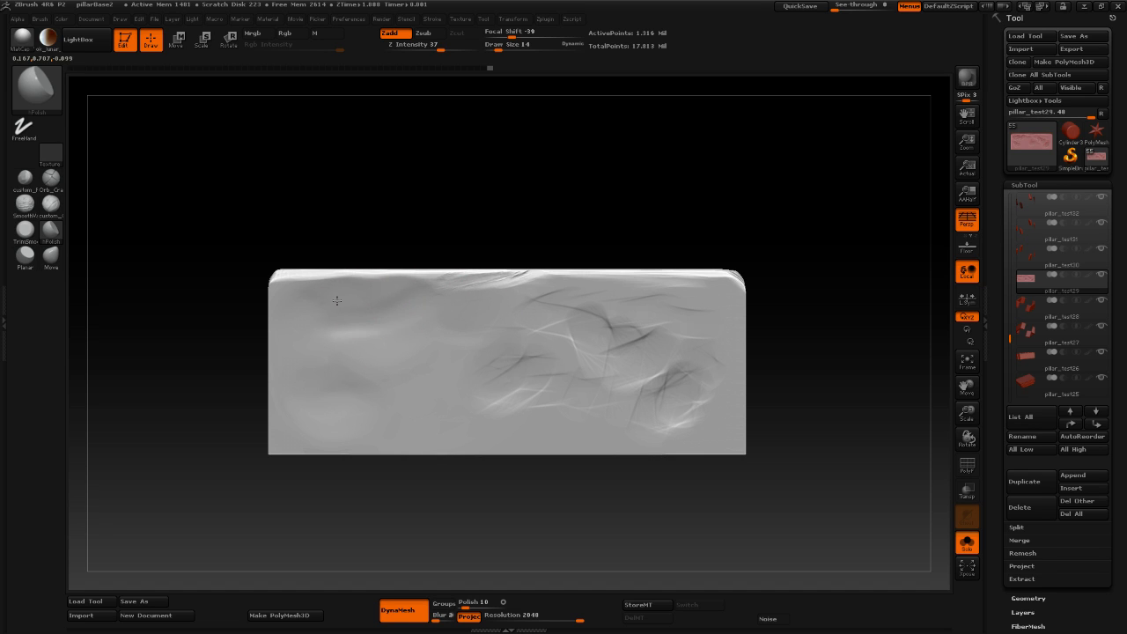
# Polish the grooves in the middle of the front face and soften the rough patch near its lower right corner.
pyautogui.moveTo(857, 382); pyautogui.dragTo(861, 328)
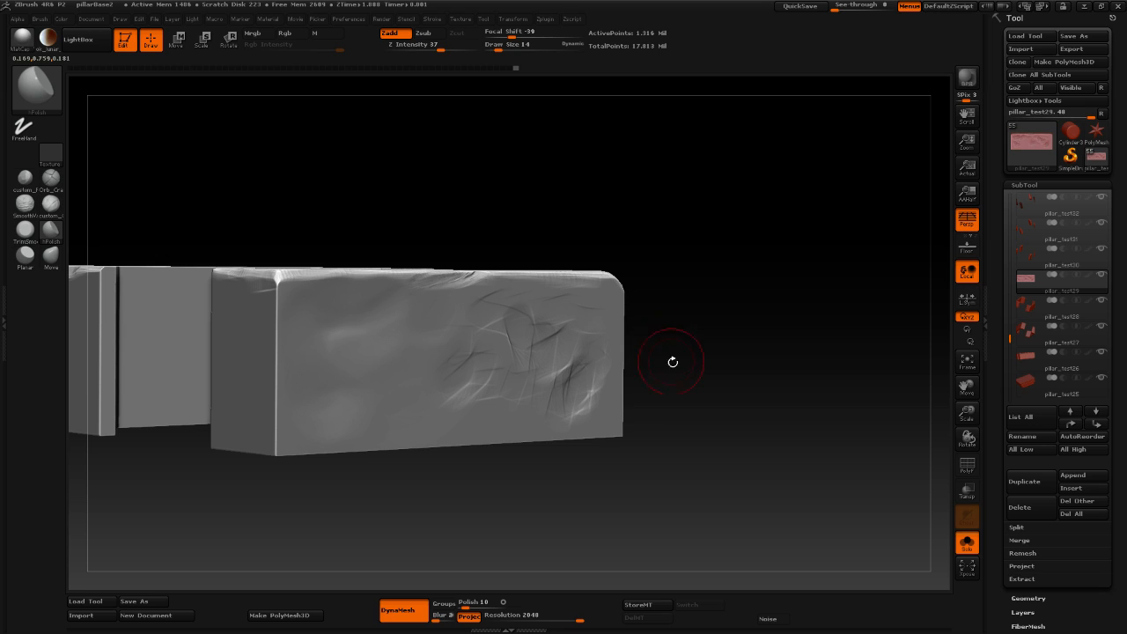
pyautogui.moveTo(810, 419); pyautogui.dragTo(761, 440)
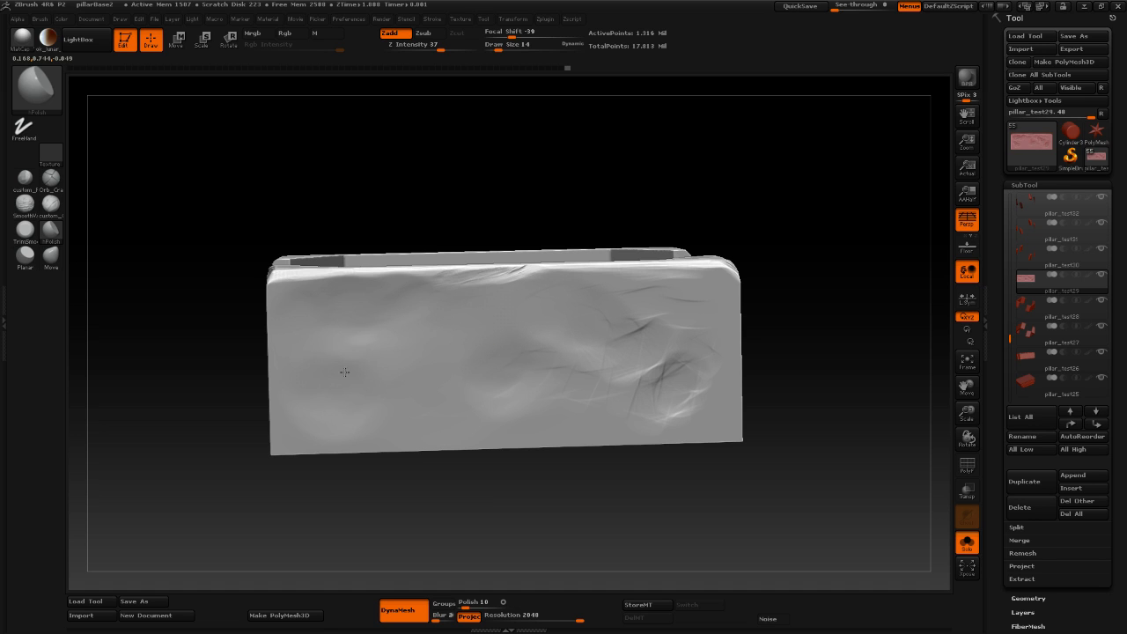
pyautogui.moveTo(855, 382)
pyautogui.mouseDown()
pyautogui.moveTo(838, 338)
pyautogui.moveTo(745, 337)
pyautogui.moveTo(728, 379)
pyautogui.mouseUp()
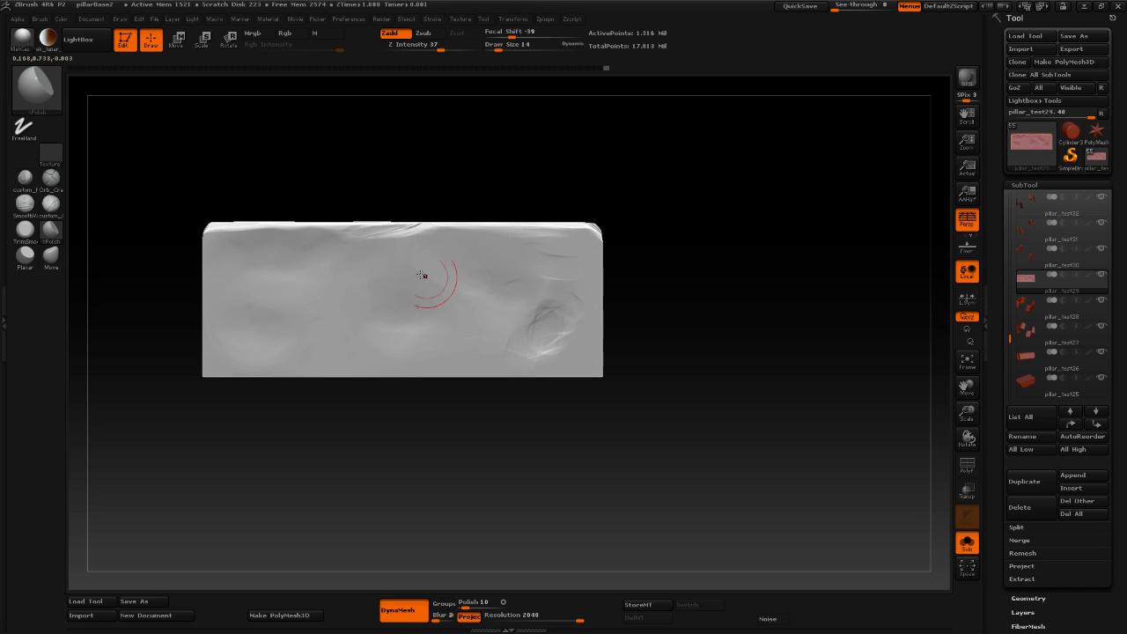
pyautogui.moveTo(479, 328)
pyautogui.keyDown('shift'); pyautogui.mouseDown()
pyautogui.moveTo(516, 334)
pyautogui.moveTo(508, 330)
pyautogui.moveTo(542, 354)
pyautogui.moveTo(553, 342)
pyautogui.moveTo(532, 353)
pyautogui.moveTo(562, 341)
pyautogui.mouseUp(); pyautogui.keyUp('shift')
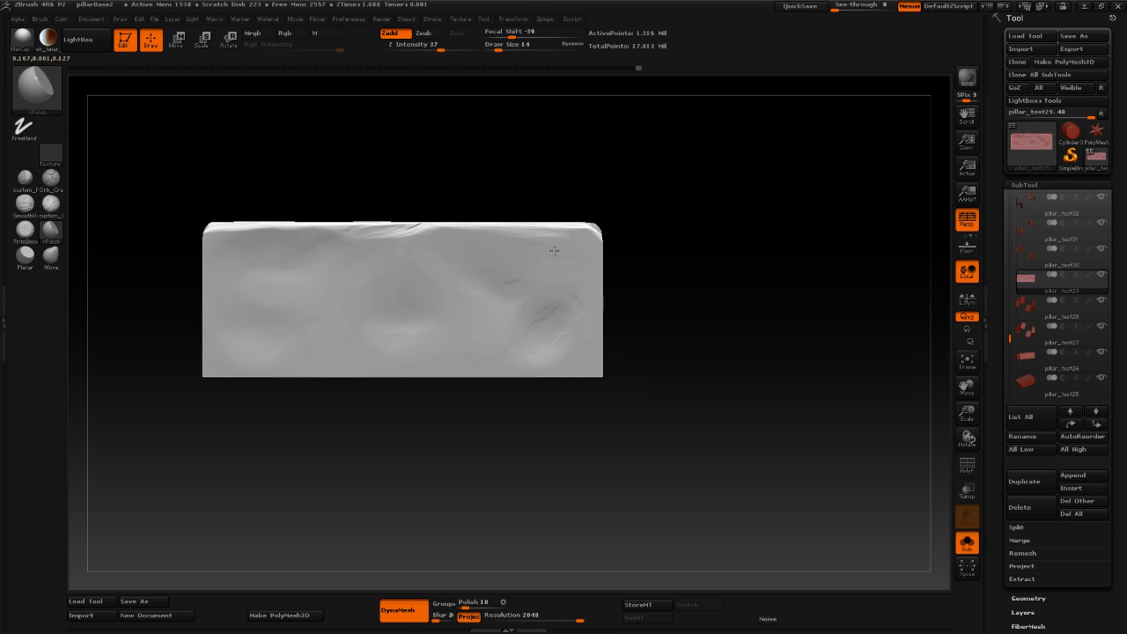
# Polish the remaining grooves on the right side of the front face and even out its middle and upper left areas.
pyautogui.moveTo(528, 247)
pyautogui.mouseDown()
pyautogui.moveTo(478, 296)
pyautogui.moveTo(476, 317)
pyautogui.mouseUp()
pyautogui.moveTo(477, 317)
pyautogui.mouseDown()
pyautogui.moveTo(542, 313)
pyautogui.moveTo(507, 364)
pyautogui.mouseUp()
pyautogui.moveTo(566, 294); pyautogui.dragTo(544, 347)
pyautogui.moveTo(525, 296)
pyautogui.mouseDown()
pyautogui.moveTo(526, 272)
pyautogui.moveTo(475, 287)
pyautogui.mouseUp()
pyautogui.moveTo(407, 297)
pyautogui.mouseDown()
pyautogui.moveTo(389, 322)
pyautogui.moveTo(383, 314)
pyautogui.moveTo(435, 330)
pyautogui.moveTo(405, 318)
pyautogui.mouseUp()
pyautogui.moveTo(249, 240); pyautogui.dragTo(328, 284)
# Refine the front face with further hPolish strokes across its centre and left side.
pyautogui.moveTo(745, 329)
pyautogui.mouseDown()
pyautogui.moveTo(775, 344)
pyautogui.moveTo(748, 370)
pyautogui.mouseUp()
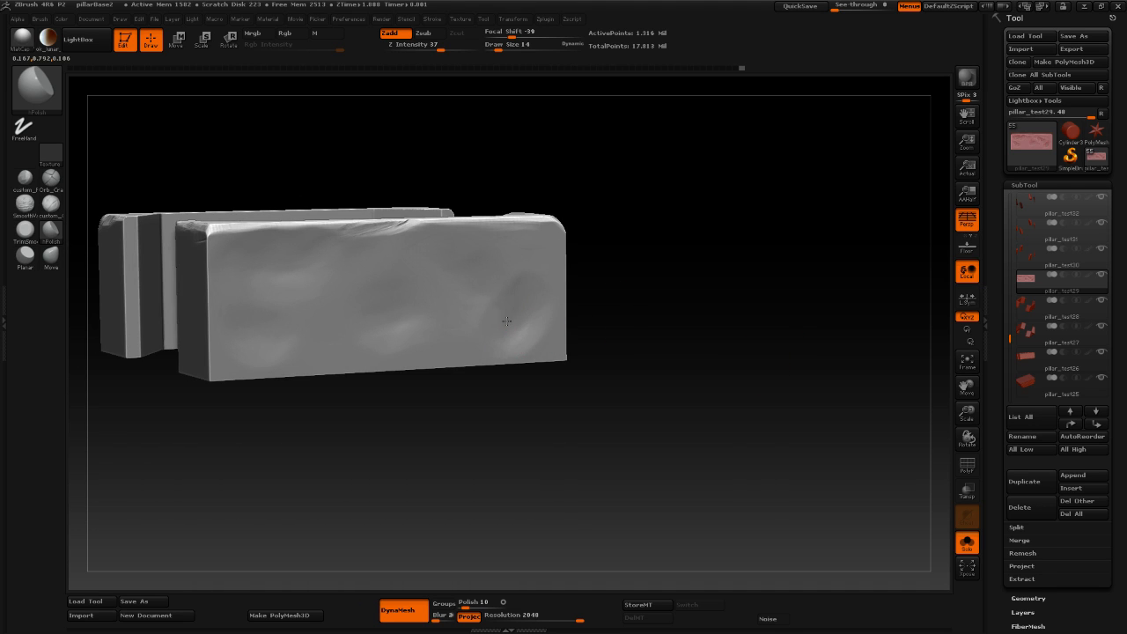
pyautogui.moveTo(500, 317)
pyautogui.mouseDown()
pyautogui.moveTo(516, 282)
pyautogui.moveTo(474, 310)
pyautogui.moveTo(447, 306)
pyautogui.mouseUp()
pyautogui.keyDown('alt'); pyautogui.moveTo(742, 317); pyautogui.dragTo(691, 249); pyautogui.keyUp('alt')
pyautogui.moveTo(603, 340); pyautogui.dragTo(625, 403)
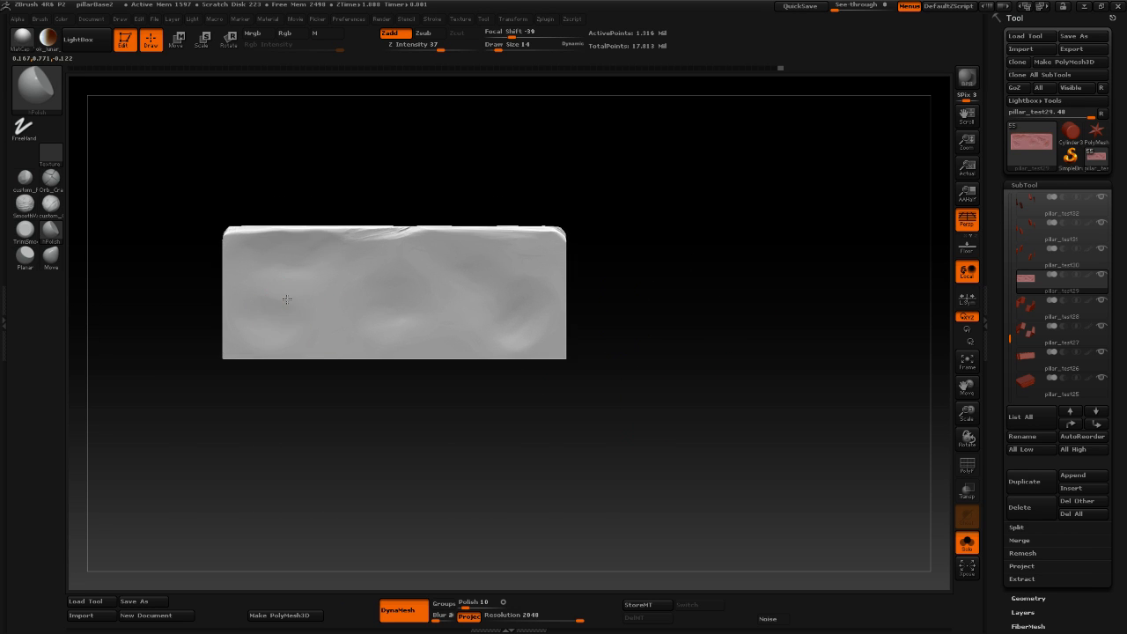
pyautogui.moveTo(269, 299); pyautogui.dragTo(304, 300)
pyautogui.moveTo(666, 387); pyautogui.dragTo(664, 385)
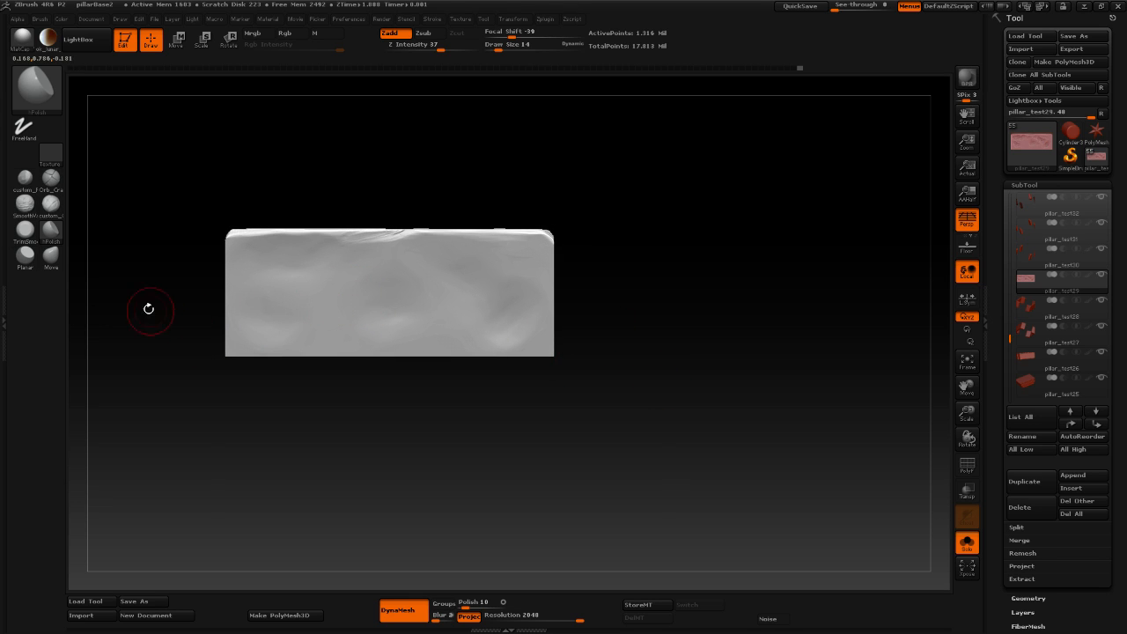
# Assign the square alpha to the hPolish brush and polish the front face from its centre towards the upper edge.
pyautogui.click(5, 298)
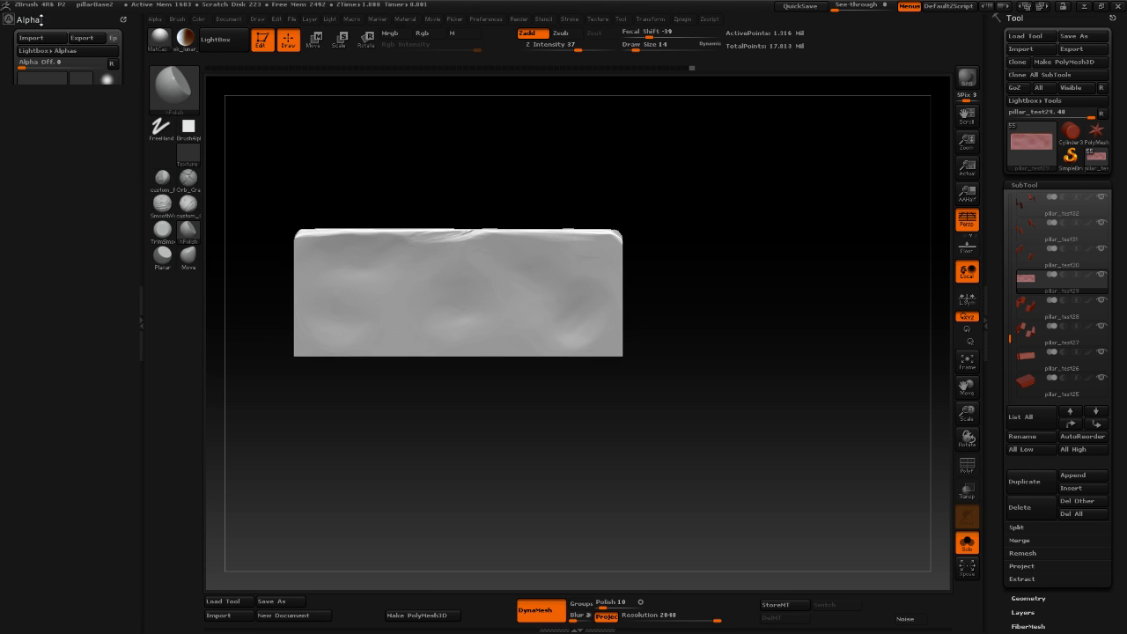
pyautogui.click(135, 306)
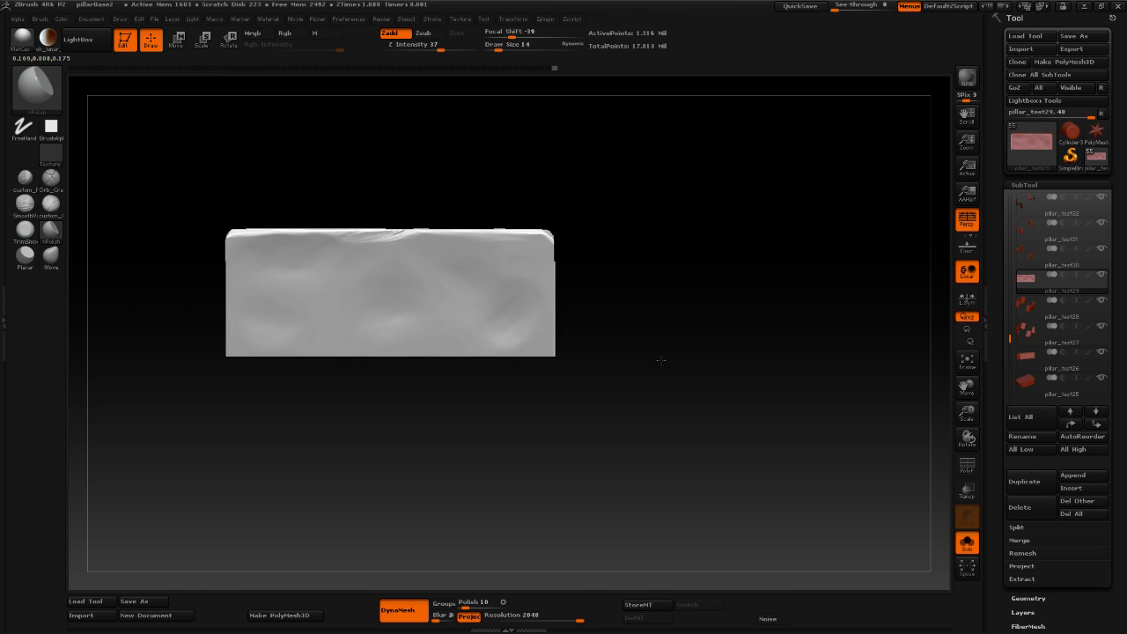
pyautogui.moveTo(418, 322)
pyautogui.mouseDown()
pyautogui.moveTo(433, 320)
pyautogui.moveTo(425, 284)
pyautogui.moveTo(427, 298)
pyautogui.mouseUp()
pyautogui.moveTo(427, 297)
pyautogui.mouseDown()
pyautogui.moveTo(458, 280)
pyautogui.moveTo(432, 279)
pyautogui.moveTo(415, 310)
pyautogui.moveTo(446, 311)
pyautogui.moveTo(455, 293)
pyautogui.moveTo(423, 284)
pyautogui.moveTo(433, 321)
pyautogui.mouseUp()
pyautogui.moveTo(745, 324); pyautogui.dragTo(806, 332)
pyautogui.moveTo(453, 320)
pyautogui.mouseDown()
pyautogui.moveTo(464, 284)
pyautogui.moveTo(425, 265)
pyautogui.moveTo(437, 277)
pyautogui.mouseUp()
pyautogui.moveTo(438, 276)
pyautogui.mouseDown()
pyautogui.moveTo(473, 264)
pyautogui.moveTo(457, 237)
pyautogui.mouseUp()
pyautogui.moveTo(370, 260)
pyautogui.mouseDown()
pyautogui.moveTo(340, 272)
pyautogui.moveTo(301, 251)
pyautogui.moveTo(323, 234)
pyautogui.moveTo(295, 214)
pyautogui.mouseUp()
pyautogui.moveTo(805, 296); pyautogui.dragTo(787, 264)
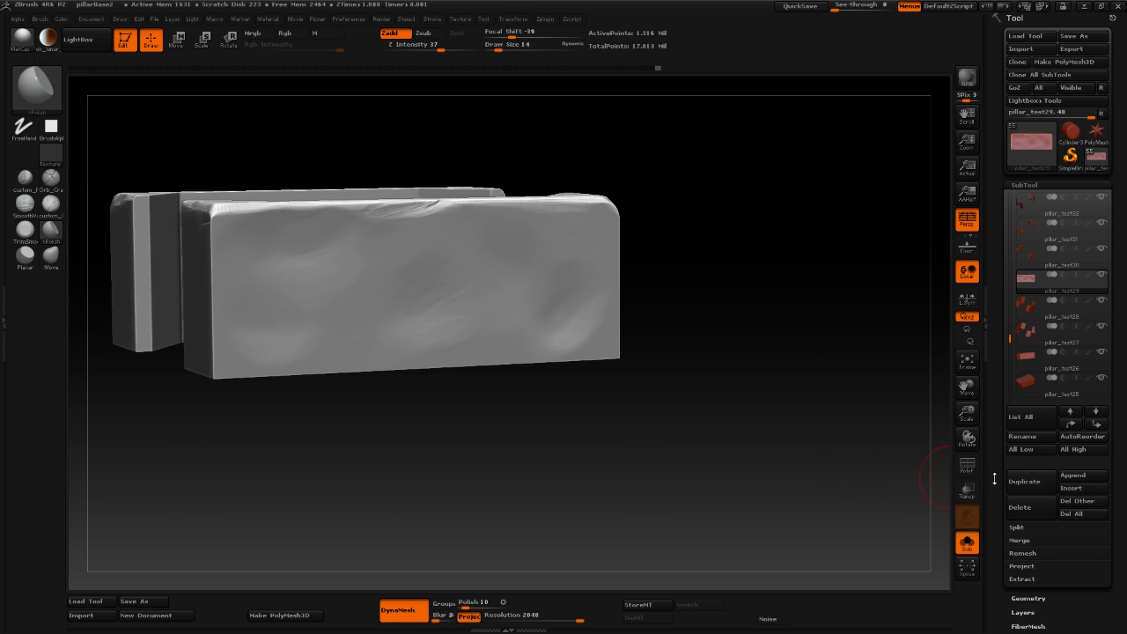
# Compare the block with the whole pillar, isolate it again and polish the left part of its front face with hPolish.
pyautogui.click(967, 543)
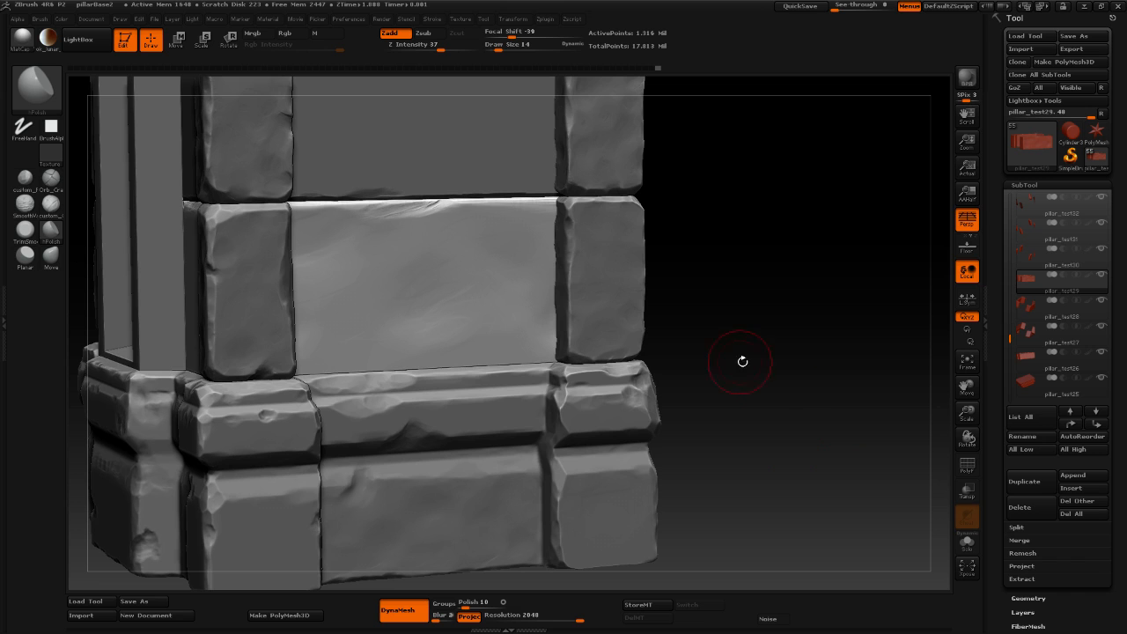
pyautogui.keyDown('alt'); pyautogui.moveTo(827, 409); pyautogui.dragTo(793, 434); pyautogui.keyUp('alt')
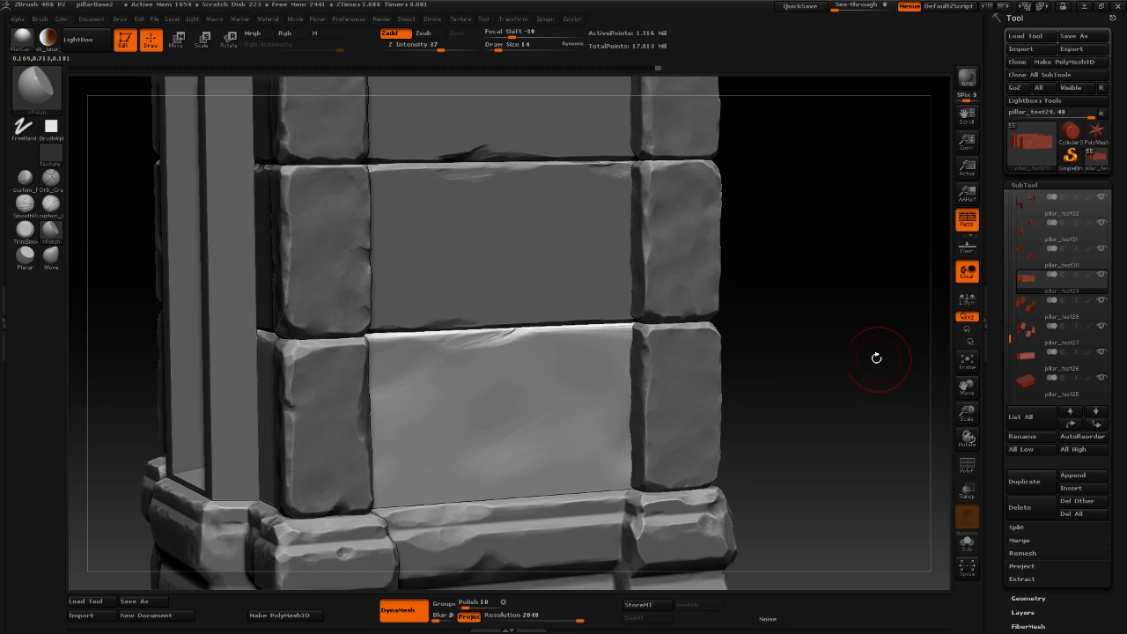
pyautogui.moveTo(870, 372)
pyautogui.keyDown('alt'); pyautogui.mouseDown()
pyautogui.moveTo(738, 336)
pyautogui.moveTo(745, 392)
pyautogui.moveTo(768, 387)
pyautogui.moveTo(763, 397)
pyautogui.moveTo(702, 362)
pyautogui.mouseUp(); pyautogui.keyUp('alt')
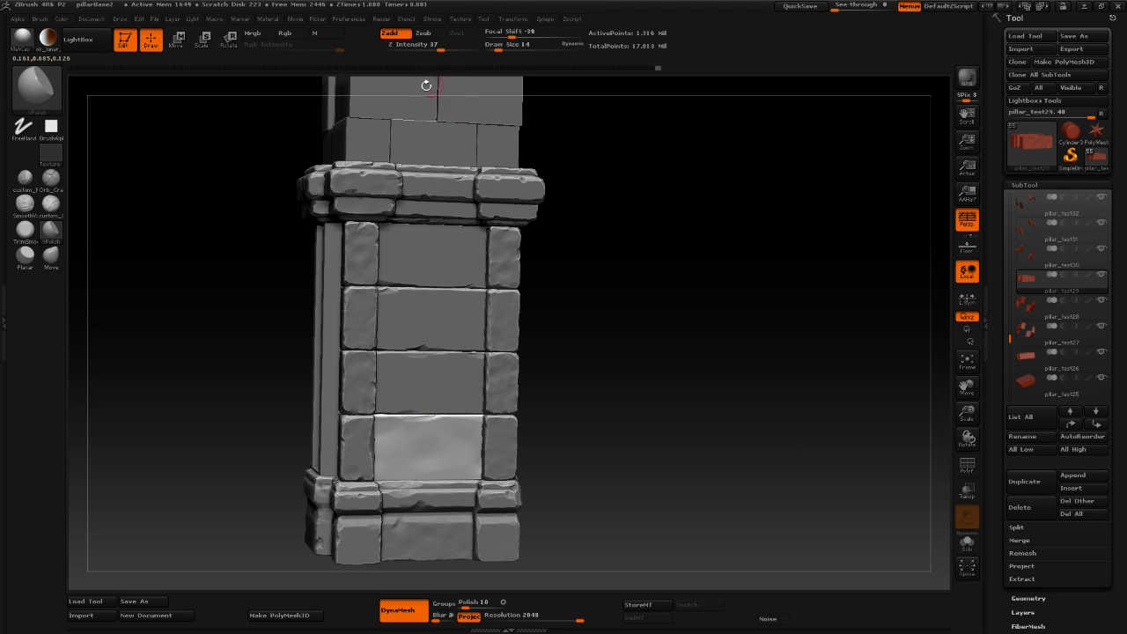
pyautogui.click(968, 539)
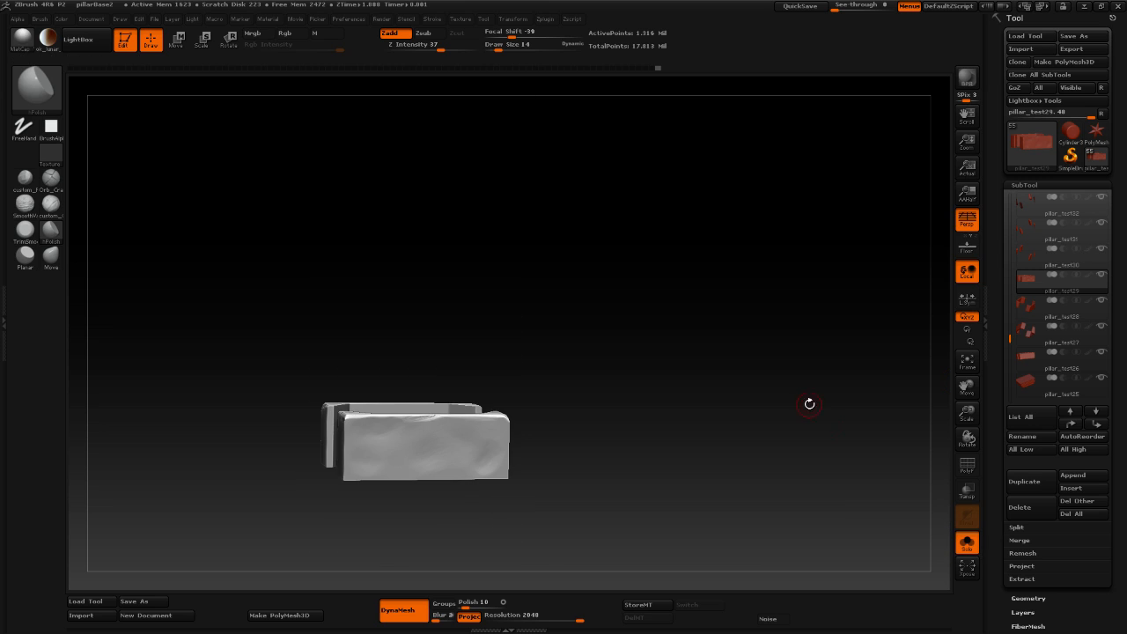
pyautogui.press('f')
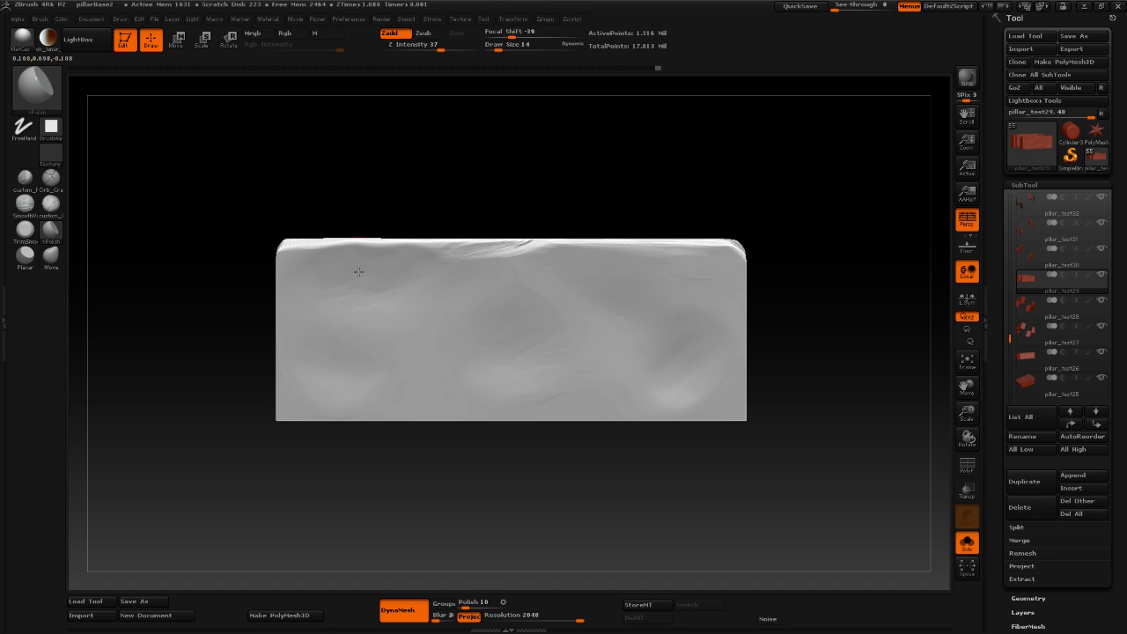
pyautogui.moveTo(360, 272)
pyautogui.mouseDown()
pyautogui.moveTo(359, 284)
pyautogui.moveTo(321, 286)
pyautogui.moveTo(330, 274)
pyautogui.mouseUp()
pyautogui.moveTo(407, 382); pyautogui.dragTo(364, 360)
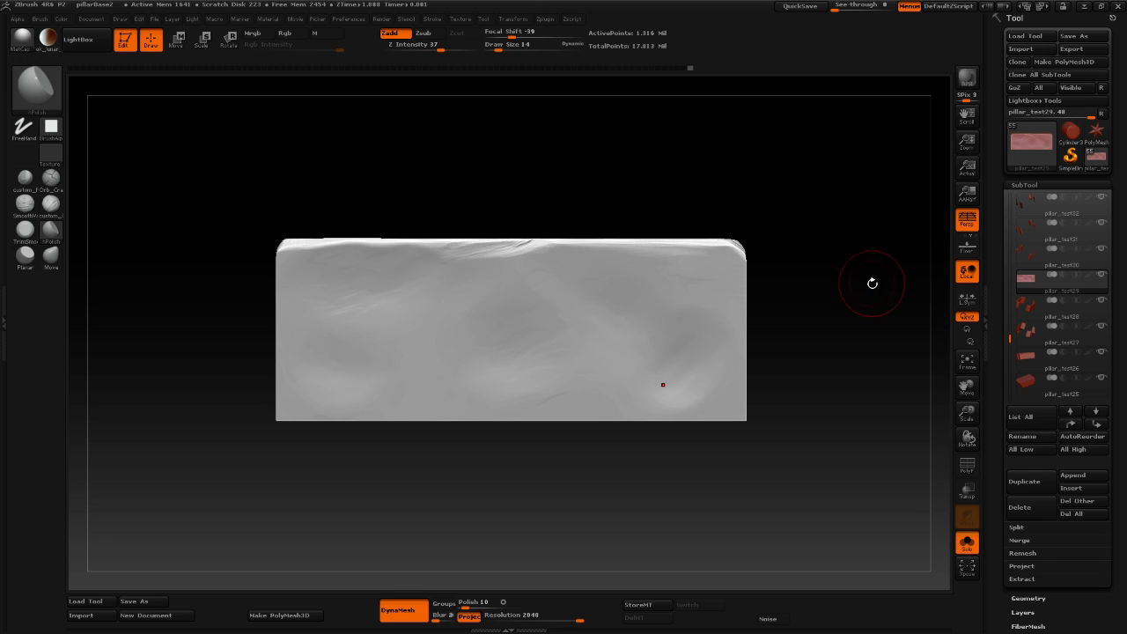
# Examine the polished front face on the isolated block and within the whole pillar from several angles.
pyautogui.moveTo(873, 282); pyautogui.dragTo(881, 282)
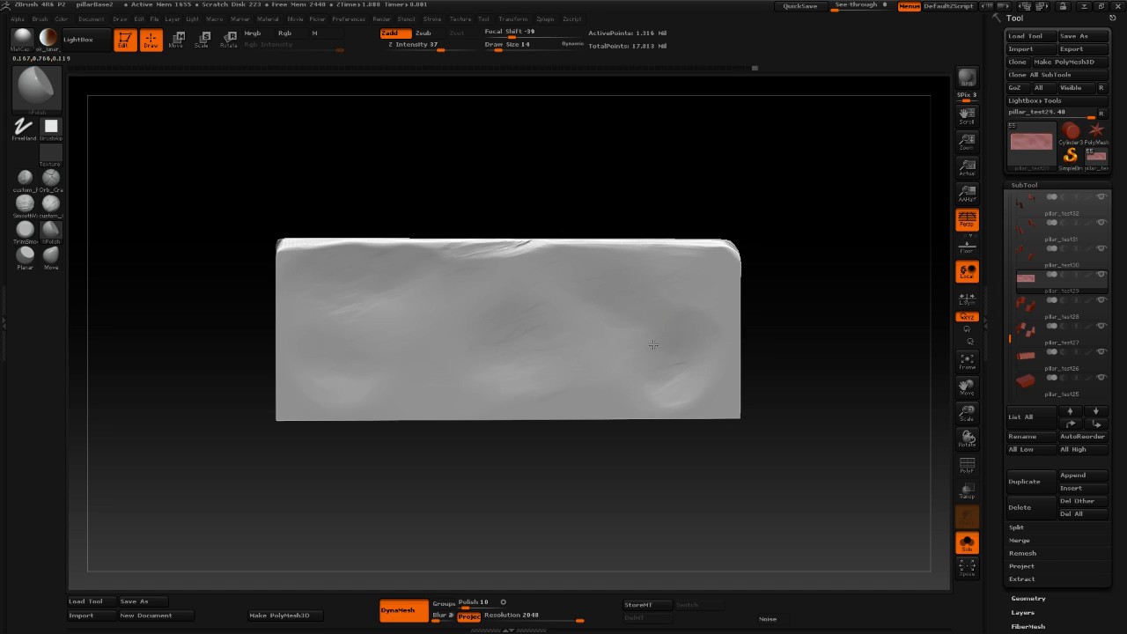
pyautogui.keyDown('alt'); pyautogui.moveTo(925, 405); pyautogui.dragTo(826, 391); pyautogui.keyUp('alt')
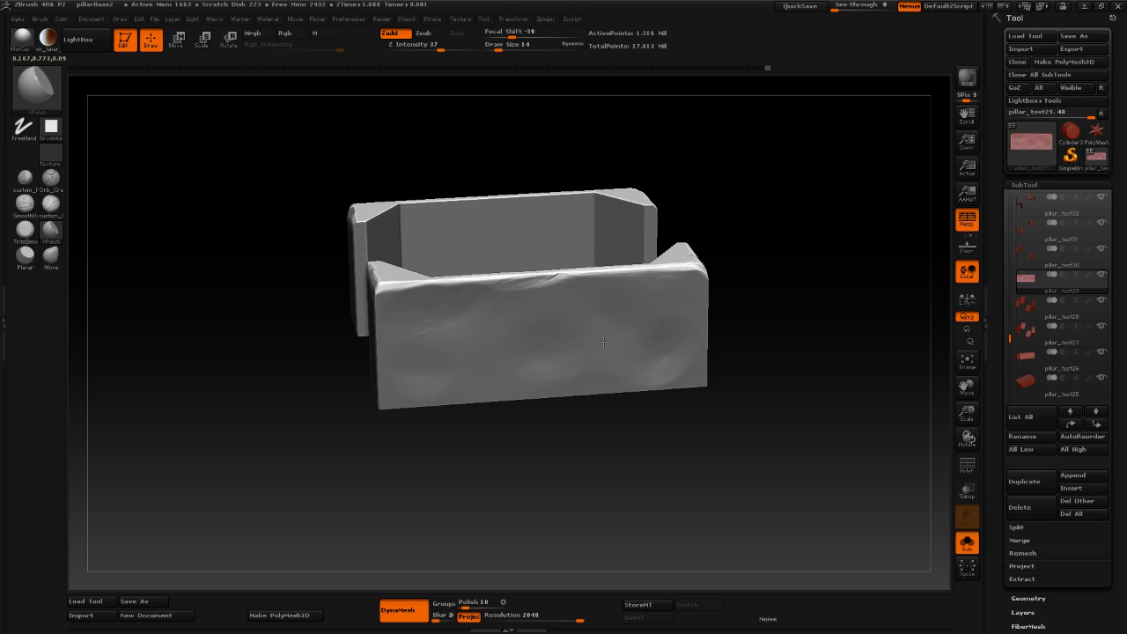
pyautogui.moveTo(847, 308); pyautogui.dragTo(818, 271)
pyautogui.moveTo(847, 329); pyautogui.dragTo(822, 254)
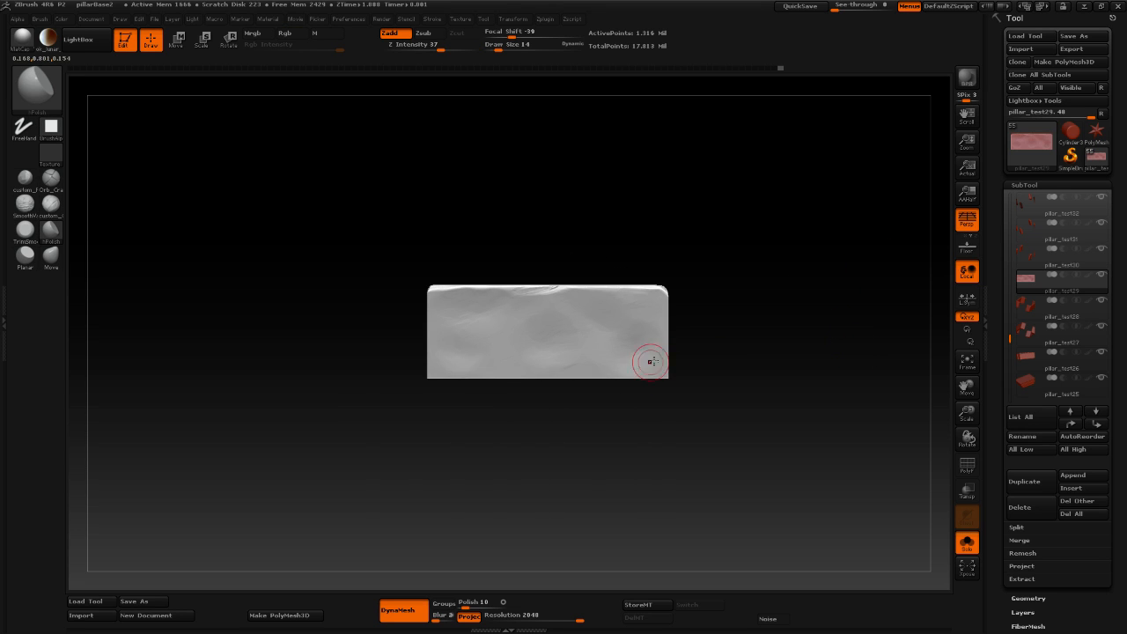
pyautogui.click(968, 541)
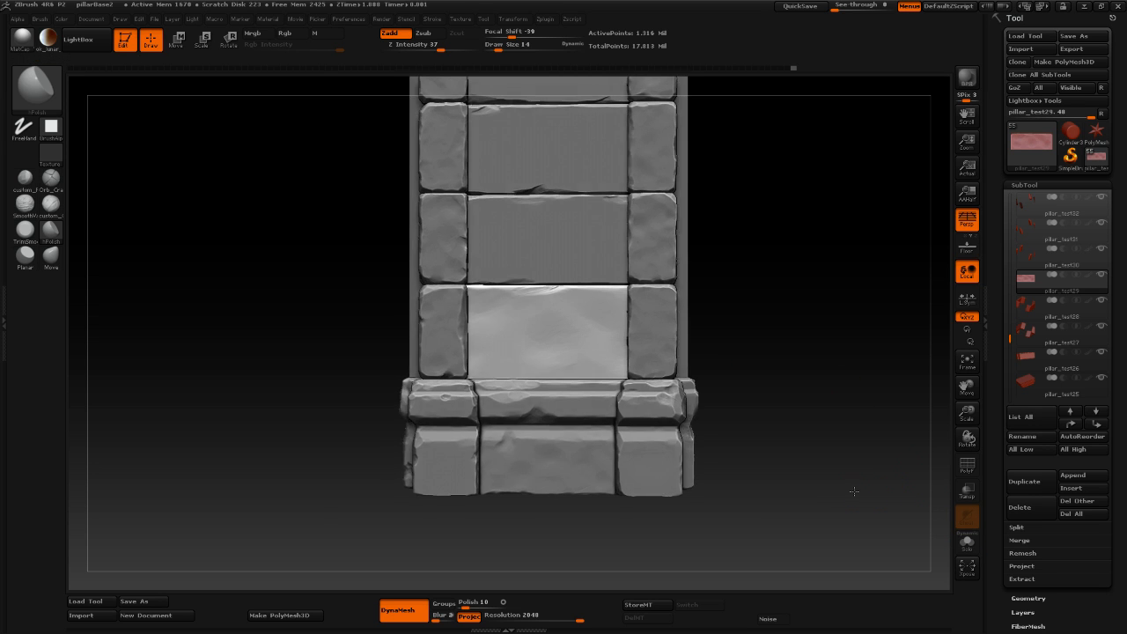
pyautogui.moveTo(853, 491); pyautogui.dragTo(712, 345)
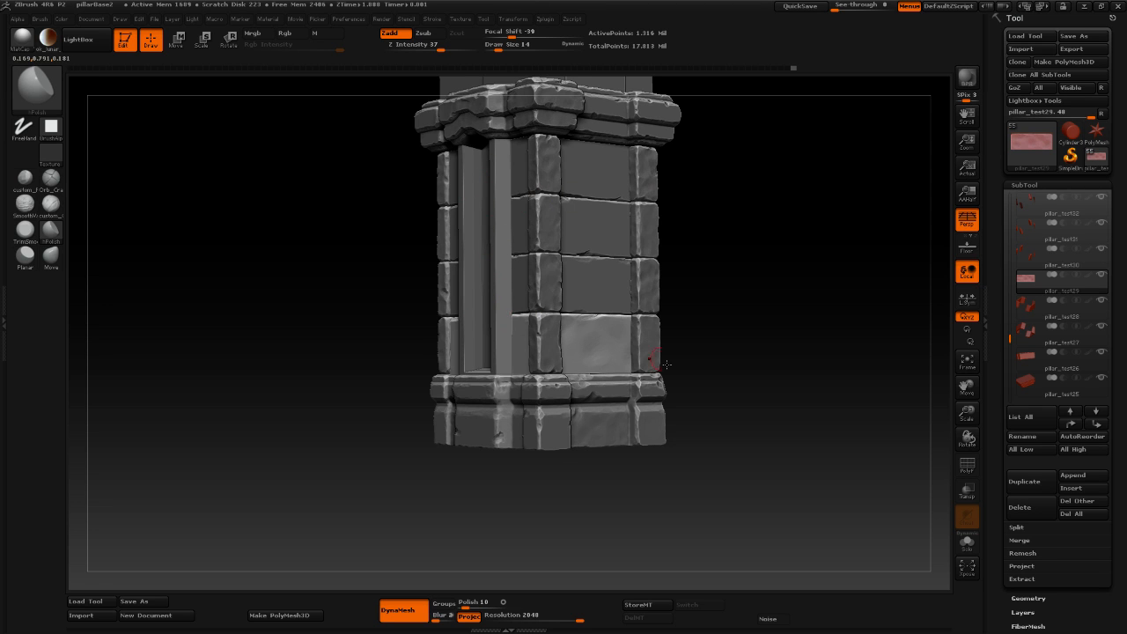
pyautogui.moveTo(757, 368); pyautogui.dragTo(744, 393)
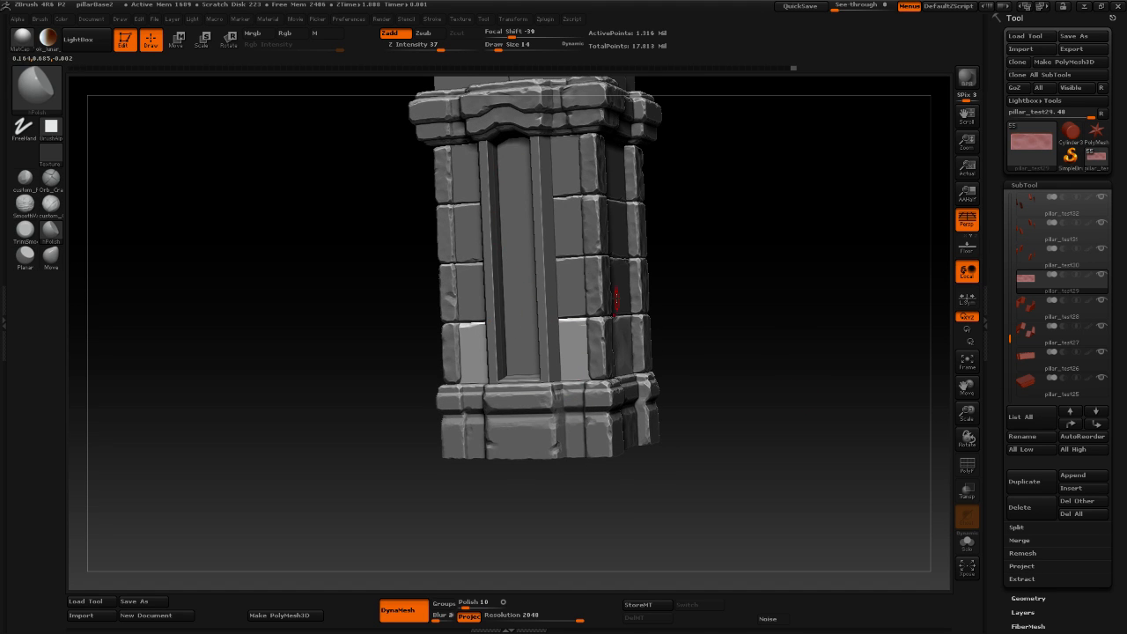
pyautogui.moveTo(799, 350); pyautogui.dragTo(709, 347)
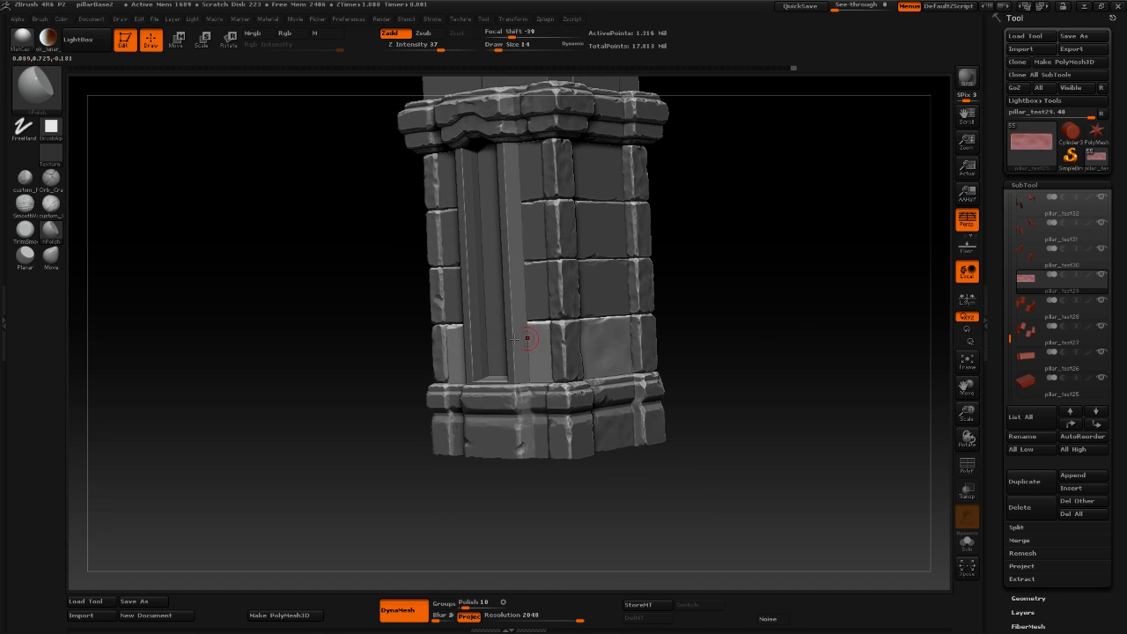
pyautogui.moveTo(788, 364); pyautogui.dragTo(758, 293)
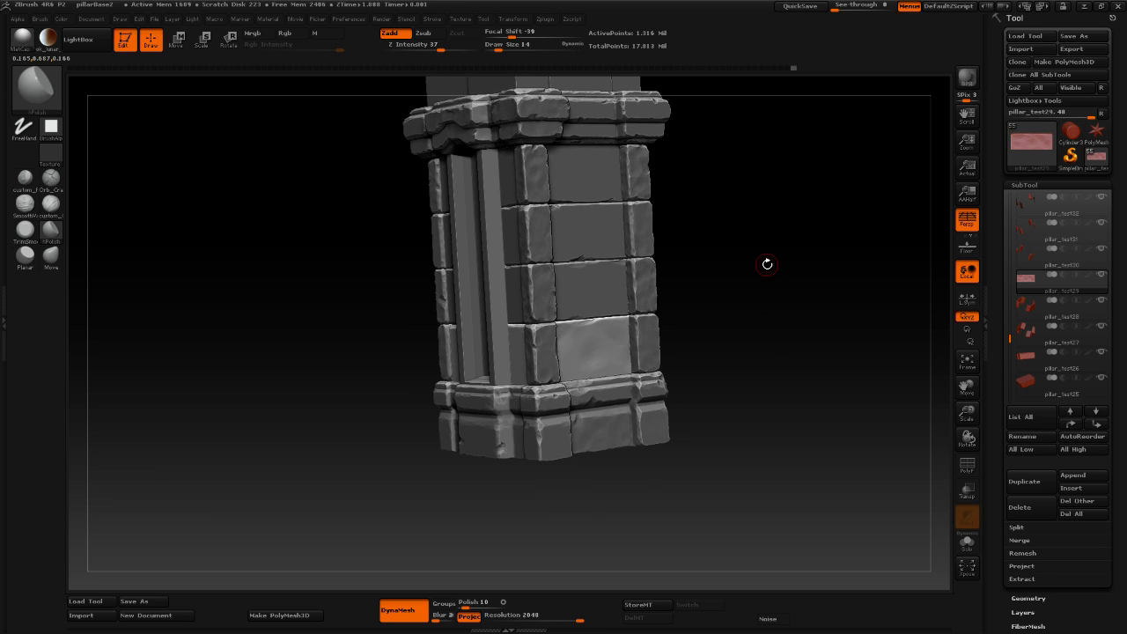
# Isolate the block and carve rough marks over its narrow end face with the subtractive custom clay brush at draw size 14.
pyautogui.click(967, 542)
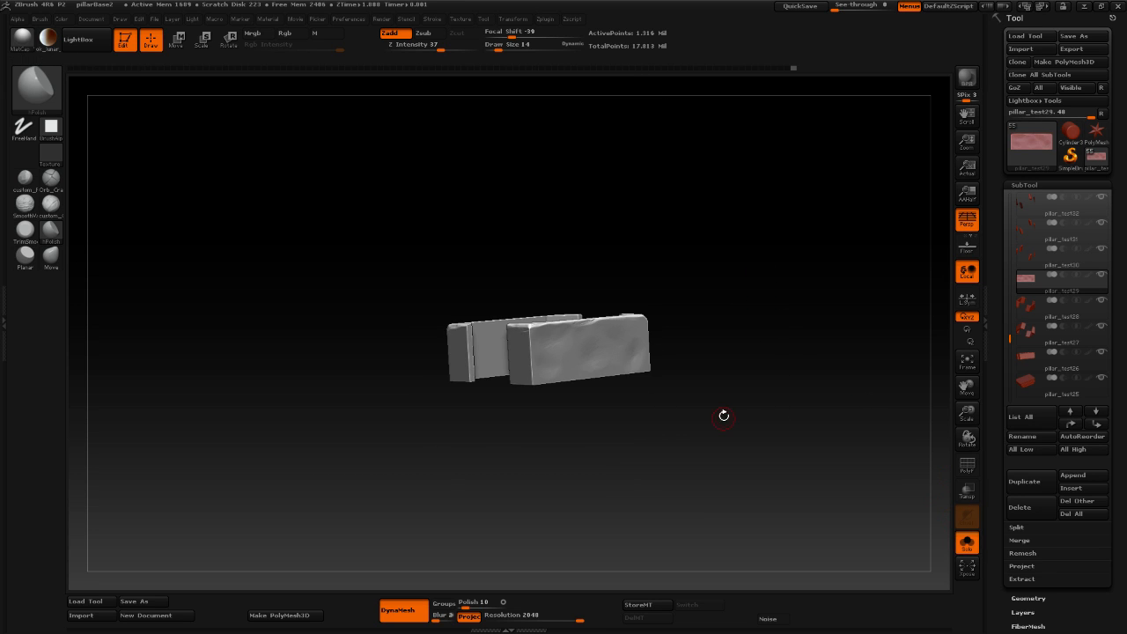
pyautogui.moveTo(724, 416)
pyautogui.mouseDown()
pyautogui.moveTo(695, 379)
pyautogui.moveTo(727, 410)
pyautogui.moveTo(763, 398)
pyautogui.moveTo(769, 451)
pyautogui.moveTo(757, 387)
pyautogui.moveTo(760, 468)
pyautogui.moveTo(749, 341)
pyautogui.moveTo(770, 394)
pyautogui.moveTo(751, 376)
pyautogui.mouseUp()
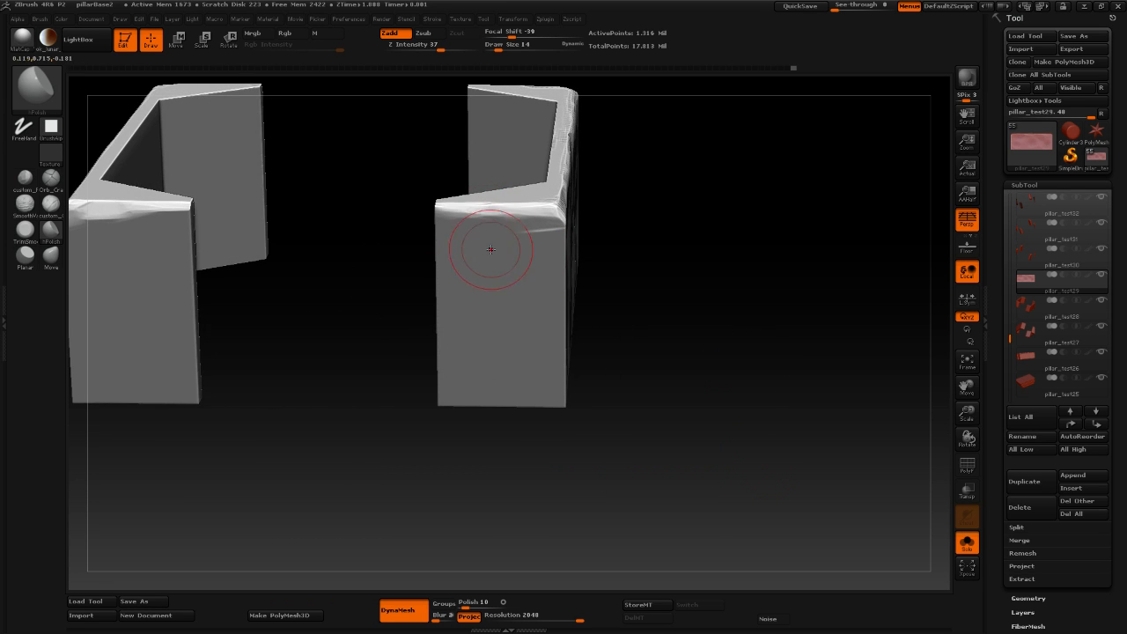
pyautogui.moveTo(724, 305)
pyautogui.mouseDown()
pyautogui.moveTo(722, 273)
pyautogui.moveTo(736, 264)
pyautogui.moveTo(679, 260)
pyautogui.moveTo(736, 319)
pyautogui.mouseUp()
pyautogui.click(53, 209)
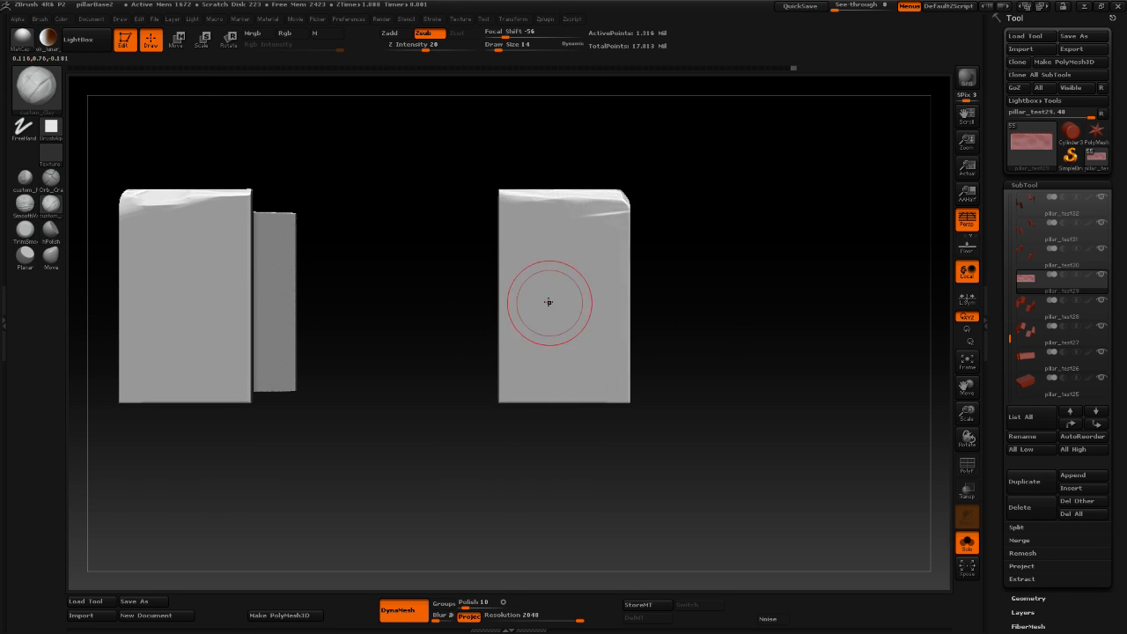
pyautogui.moveTo(558, 269); pyautogui.dragTo(539, 260)
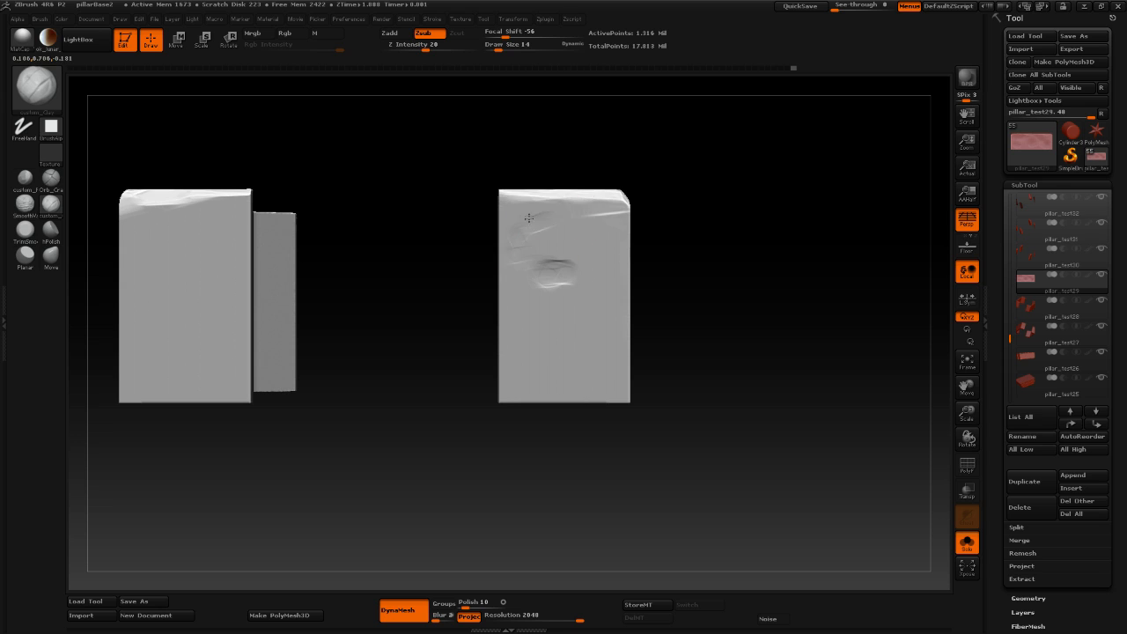
pyautogui.moveTo(529, 218)
pyautogui.mouseDown()
pyautogui.moveTo(533, 202)
pyautogui.moveTo(602, 278)
pyautogui.moveTo(580, 324)
pyautogui.moveTo(526, 305)
pyautogui.moveTo(523, 356)
pyautogui.moveTo(597, 350)
pyautogui.moveTo(567, 364)
pyautogui.moveTo(530, 345)
pyautogui.moveTo(529, 309)
pyautogui.moveTo(551, 289)
pyautogui.moveTo(523, 287)
pyautogui.moveTo(583, 217)
pyautogui.moveTo(603, 220)
pyautogui.moveTo(569, 223)
pyautogui.moveTo(553, 253)
pyautogui.moveTo(604, 373)
pyautogui.moveTo(532, 365)
pyautogui.moveTo(515, 376)
pyautogui.moveTo(541, 382)
pyautogui.moveTo(548, 359)
pyautogui.mouseUp()
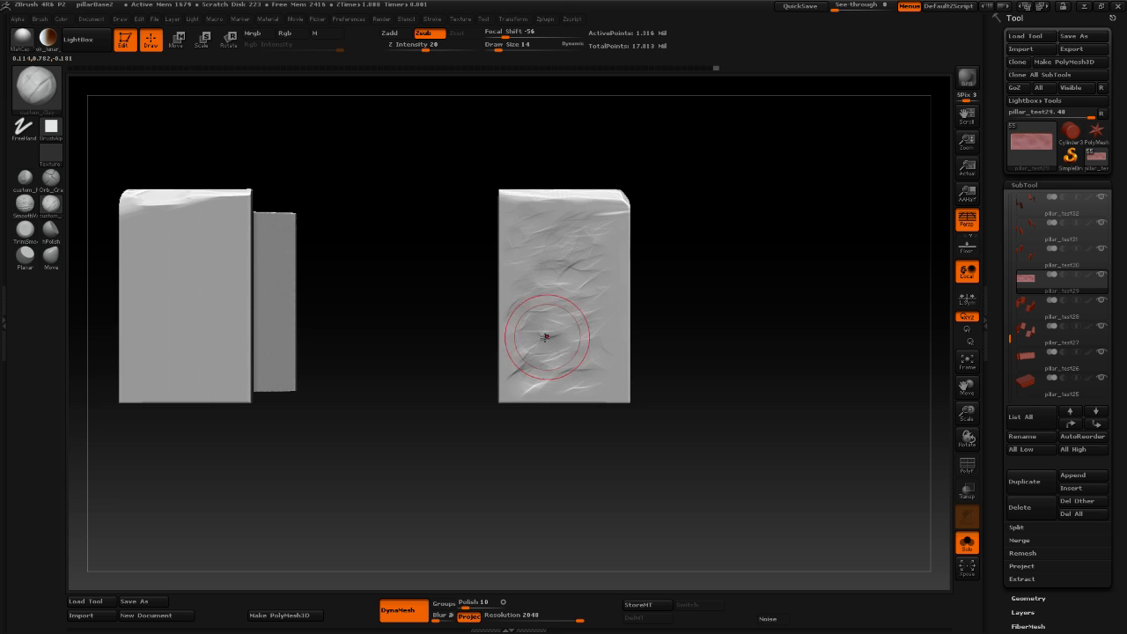
# Reduce the hPolish draw size to 10 and polish down the carved marks on the narrow end face.
pyautogui.click(51, 230)
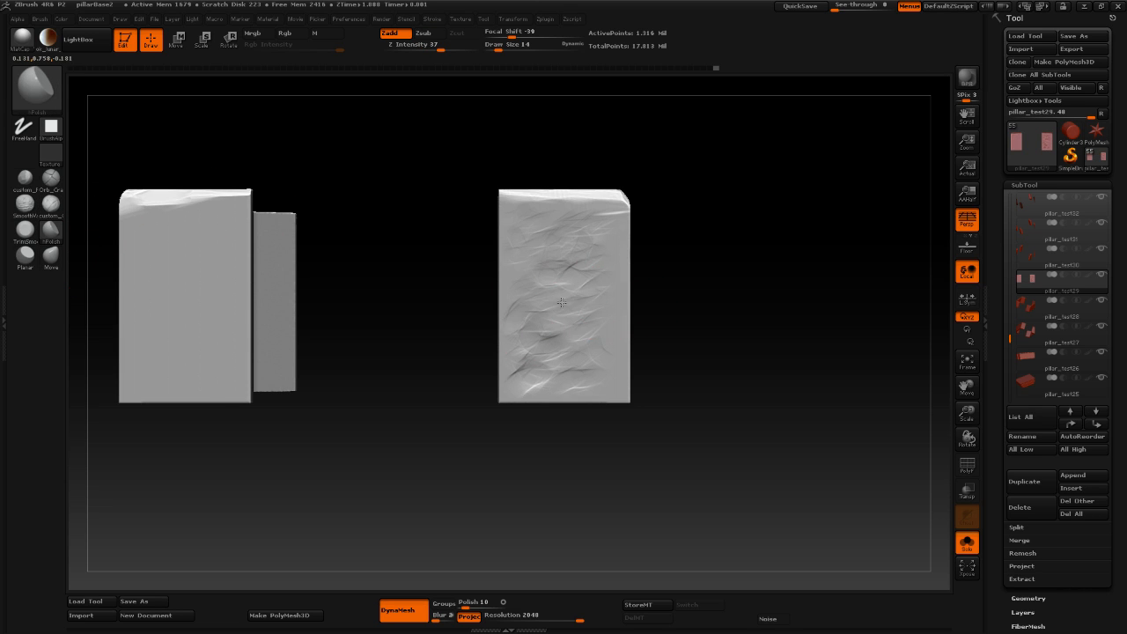
pyautogui.press('space')
pyautogui.moveTo(582, 287); pyautogui.dragTo(570, 282)
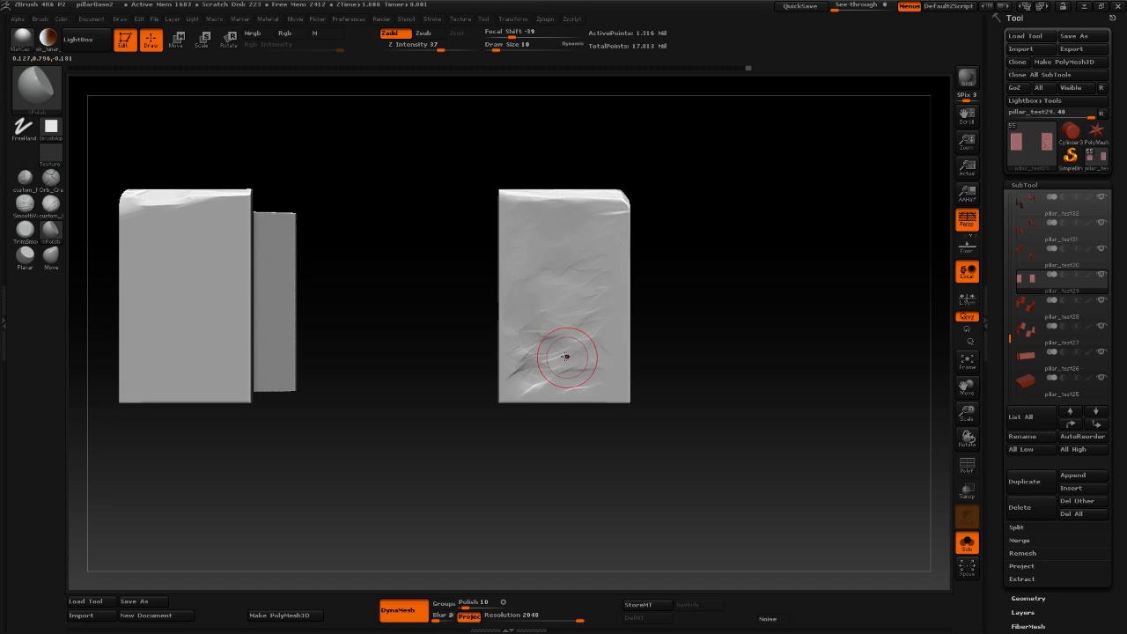
pyautogui.moveTo(528, 379)
pyautogui.keyDown('shift'); pyautogui.mouseDown()
pyautogui.moveTo(585, 364)
pyautogui.moveTo(589, 379)
pyautogui.moveTo(594, 338)
pyautogui.mouseUp(); pyautogui.keyUp('shift')
pyautogui.moveTo(594, 337)
pyautogui.mouseDown()
pyautogui.moveTo(601, 357)
pyautogui.moveTo(585, 377)
pyautogui.moveTo(549, 331)
pyautogui.mouseUp()
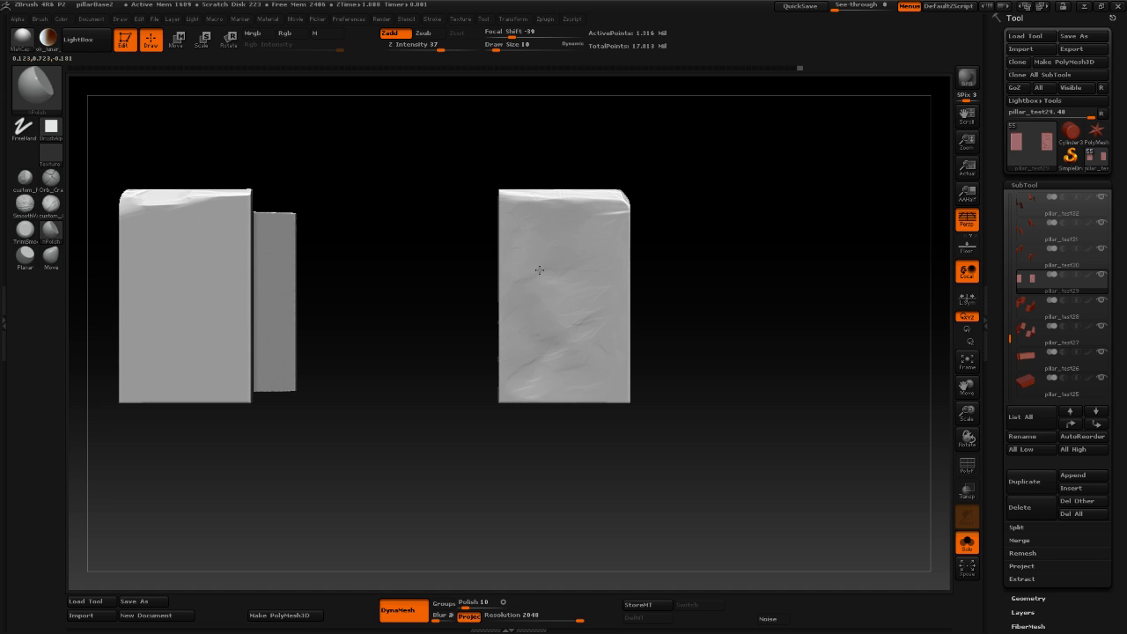
pyautogui.moveTo(525, 326); pyautogui.dragTo(586, 302)
# Refine the polish on the same end face while checking it together with the adjoining front face.
pyautogui.moveTo(762, 325); pyautogui.dragTo(601, 338)
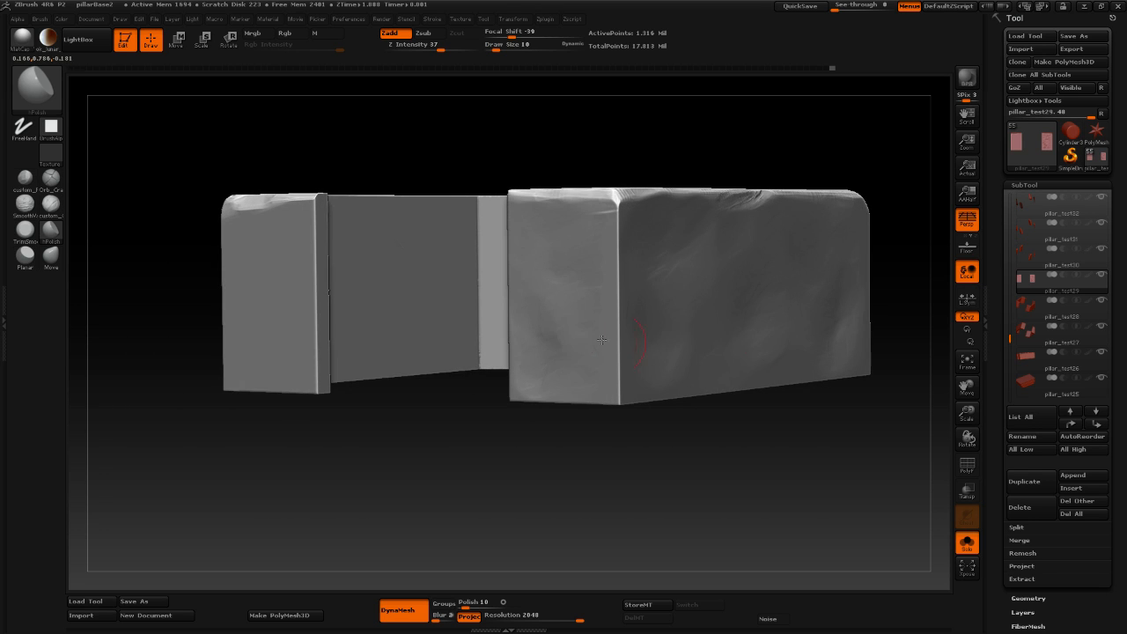
pyautogui.moveTo(736, 423); pyautogui.dragTo(574, 252)
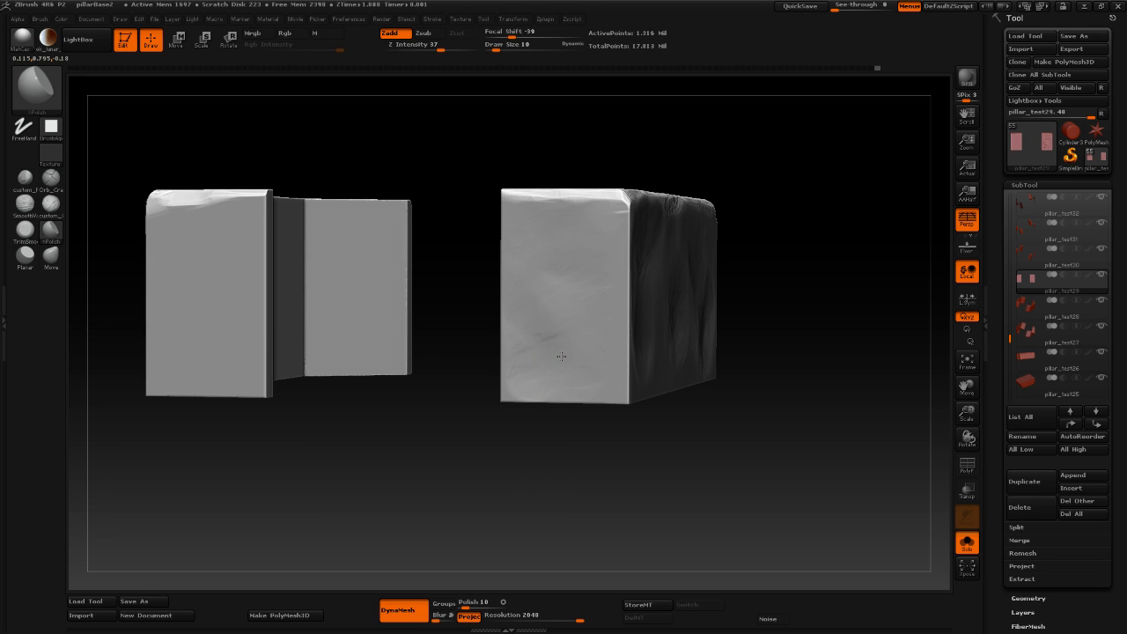
pyautogui.moveTo(812, 444); pyautogui.dragTo(692, 378)
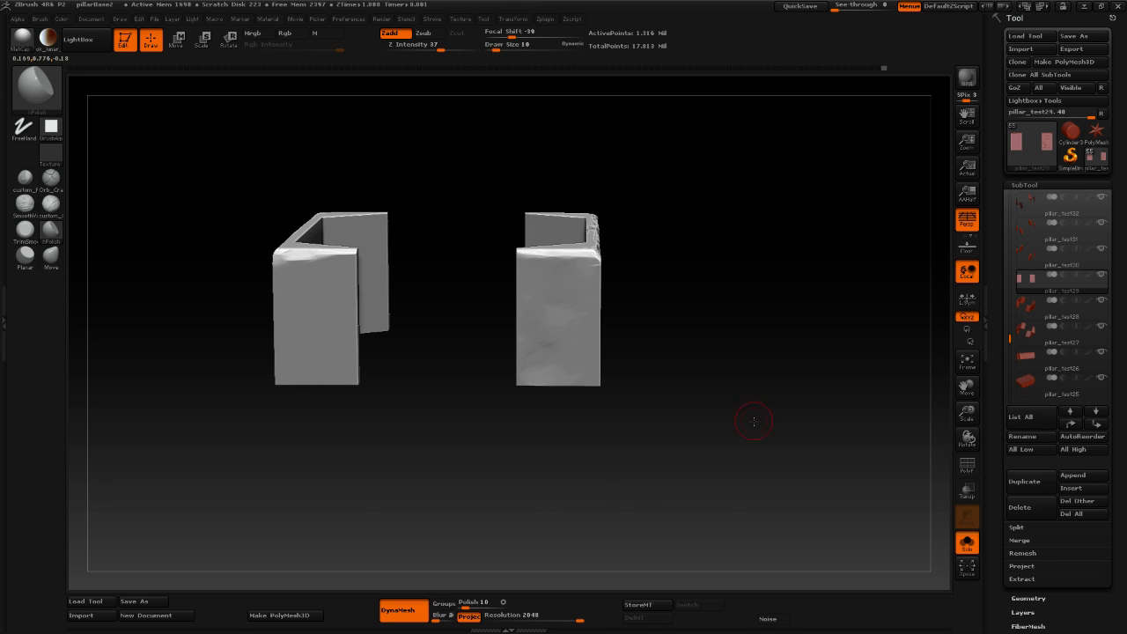
pyautogui.moveTo(753, 422); pyautogui.dragTo(645, 318)
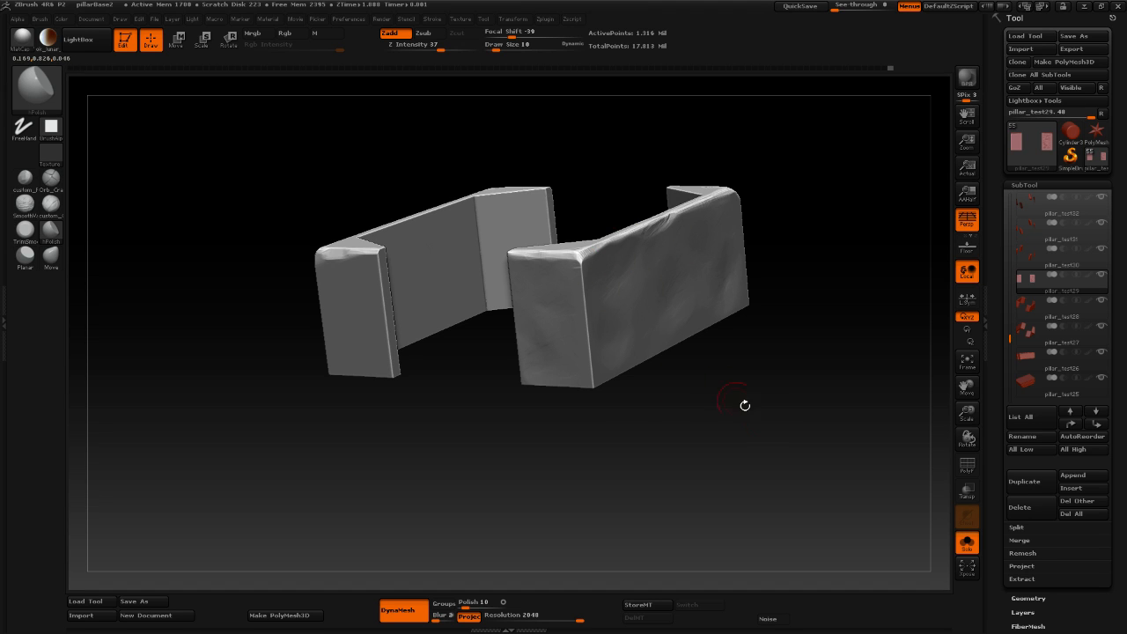
# Carve rough marks over the untouched end face of the opposite block with the custom clay brush at draw size 10.
pyautogui.moveTo(745, 402); pyautogui.dragTo(677, 448)
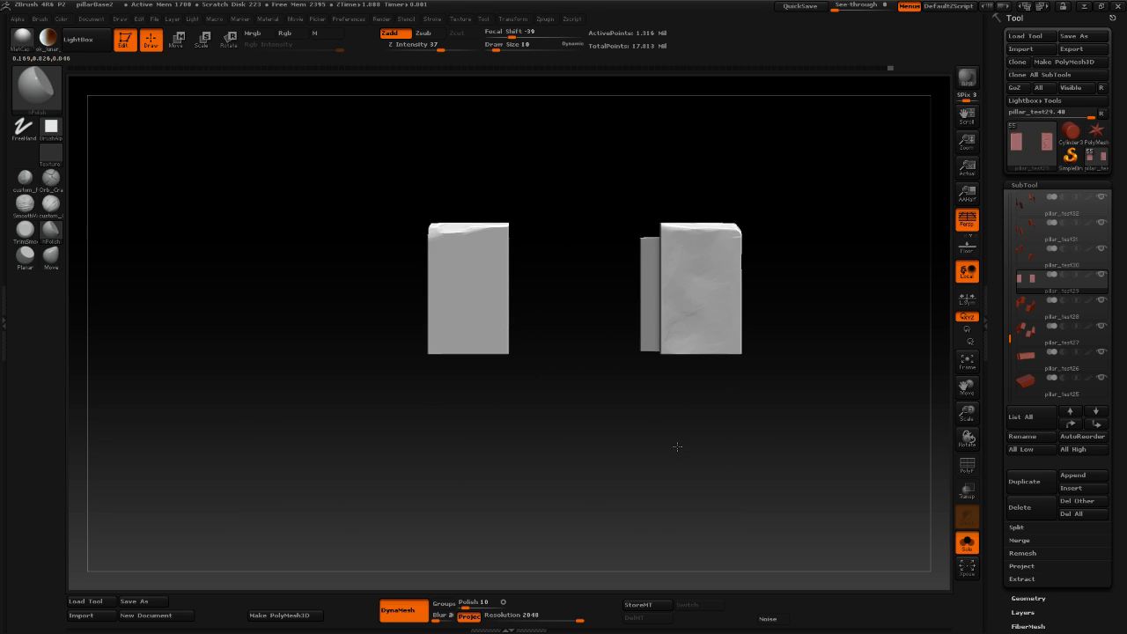
pyautogui.keyDown('alt'); pyautogui.moveTo(555, 452); pyautogui.dragTo(659, 475); pyautogui.keyUp('alt')
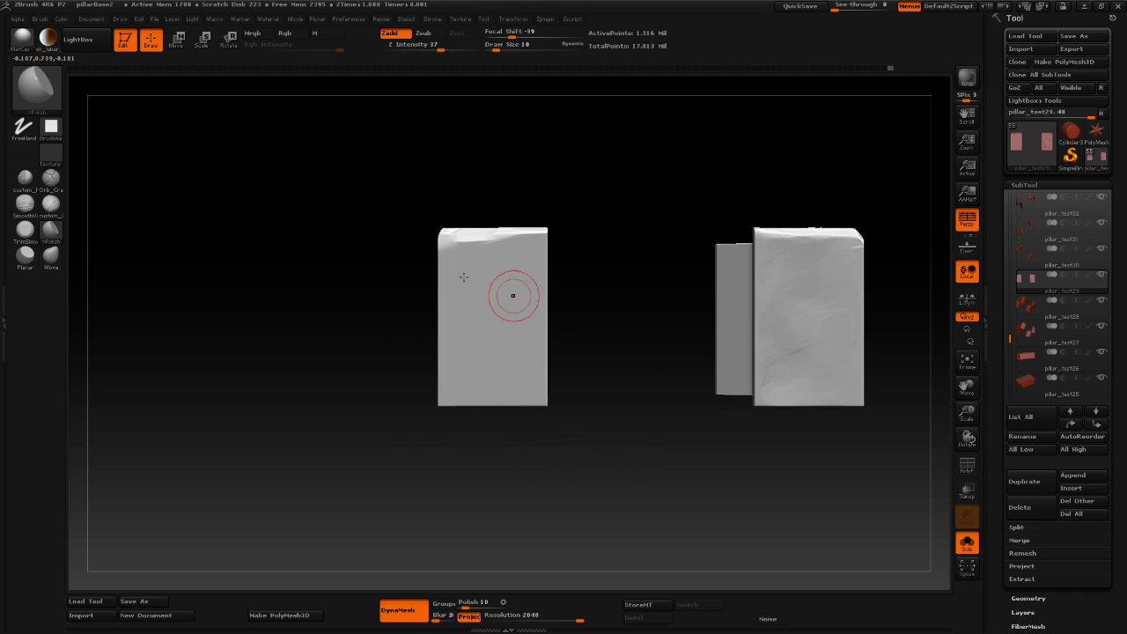
pyautogui.click(51, 203)
pyautogui.moveTo(489, 291)
pyautogui.mouseDown()
pyautogui.moveTo(464, 285)
pyautogui.moveTo(478, 282)
pyautogui.mouseUp()
pyautogui.press('space')
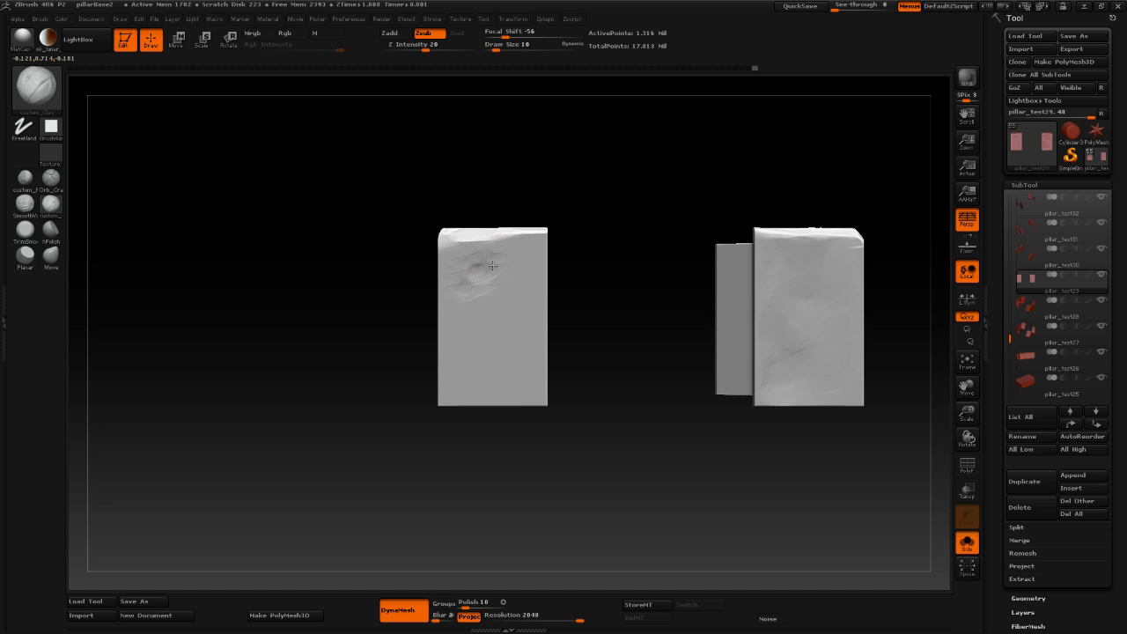
pyautogui.moveTo(518, 267)
pyautogui.mouseDown()
pyautogui.moveTo(520, 257)
pyautogui.moveTo(462, 260)
pyautogui.moveTo(465, 293)
pyautogui.moveTo(486, 299)
pyautogui.moveTo(517, 276)
pyautogui.moveTo(498, 282)
pyautogui.moveTo(508, 263)
pyautogui.mouseUp()
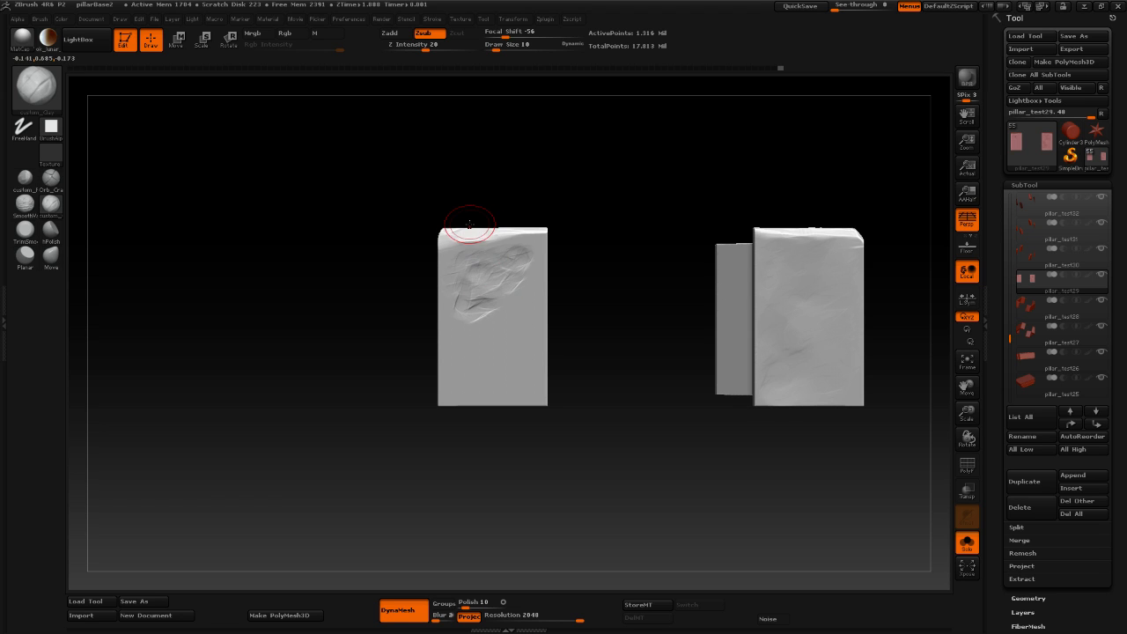
pyautogui.moveTo(507, 385)
pyautogui.mouseDown()
pyautogui.moveTo(518, 388)
pyautogui.moveTo(468, 390)
pyautogui.moveTo(453, 357)
pyautogui.moveTo(481, 373)
pyautogui.moveTo(506, 368)
pyautogui.mouseUp()
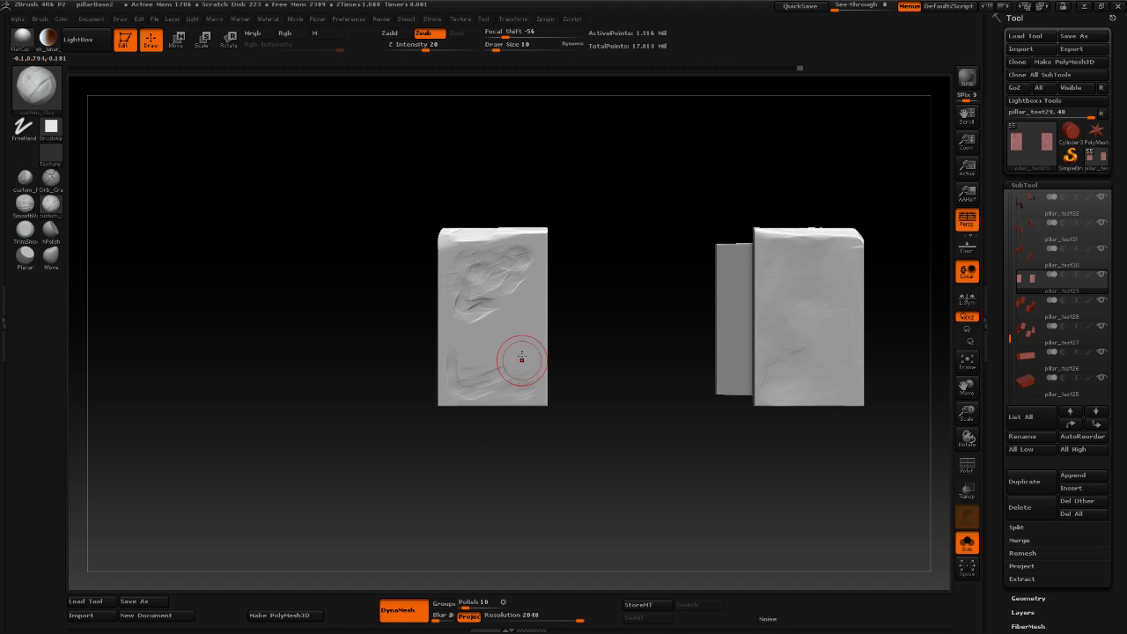
pyautogui.moveTo(516, 296); pyautogui.dragTo(482, 318)
pyautogui.moveTo(465, 360)
pyautogui.mouseDown()
pyautogui.moveTo(509, 366)
pyautogui.moveTo(500, 318)
pyautogui.mouseUp()
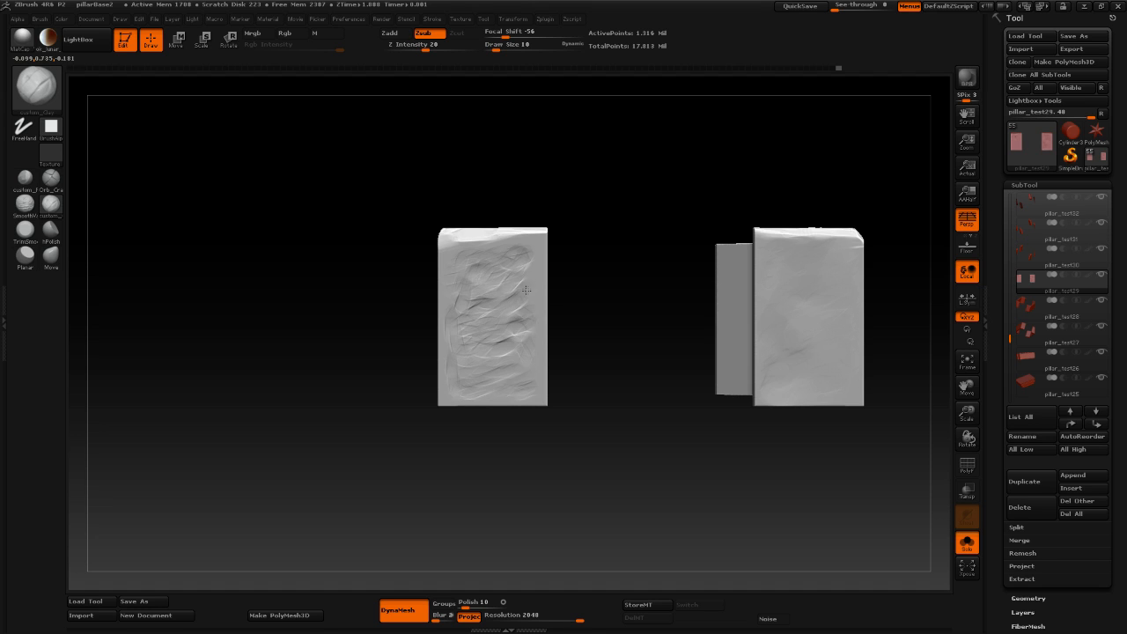
# Polish down the carved marks on the opposite block's end face with hPolish, including the deeper ones at mid-height.
pyautogui.click(55, 235)
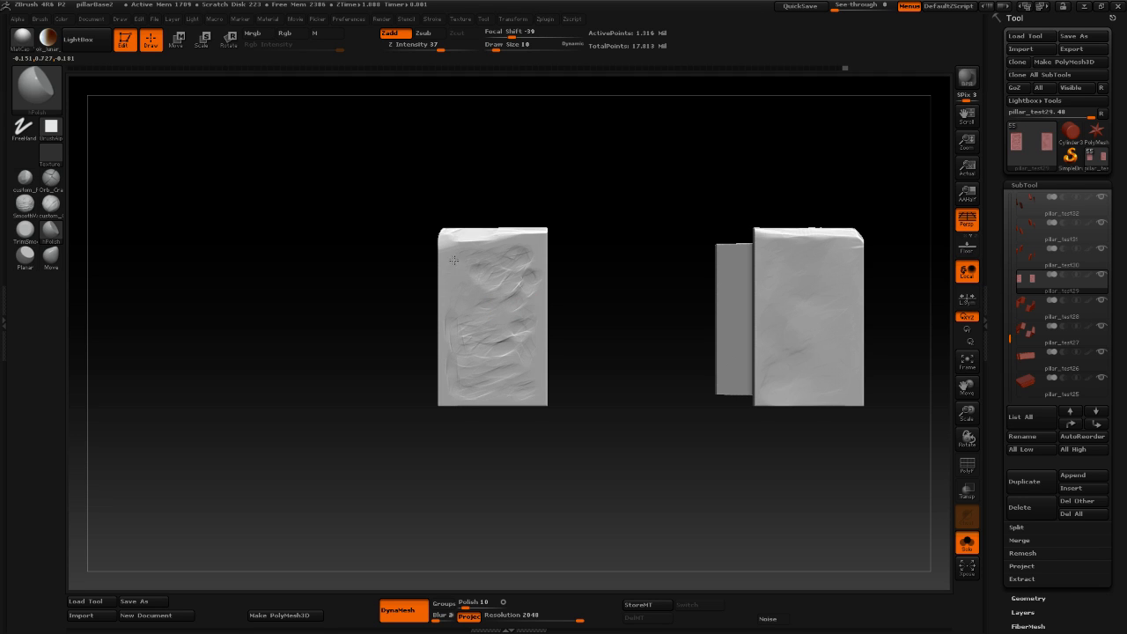
pyautogui.moveTo(520, 262); pyautogui.dragTo(519, 250)
pyautogui.moveTo(483, 285)
pyautogui.mouseDown()
pyautogui.moveTo(467, 287)
pyautogui.moveTo(523, 257)
pyautogui.moveTo(463, 293)
pyautogui.mouseUp()
pyautogui.moveTo(480, 387); pyautogui.dragTo(521, 387)
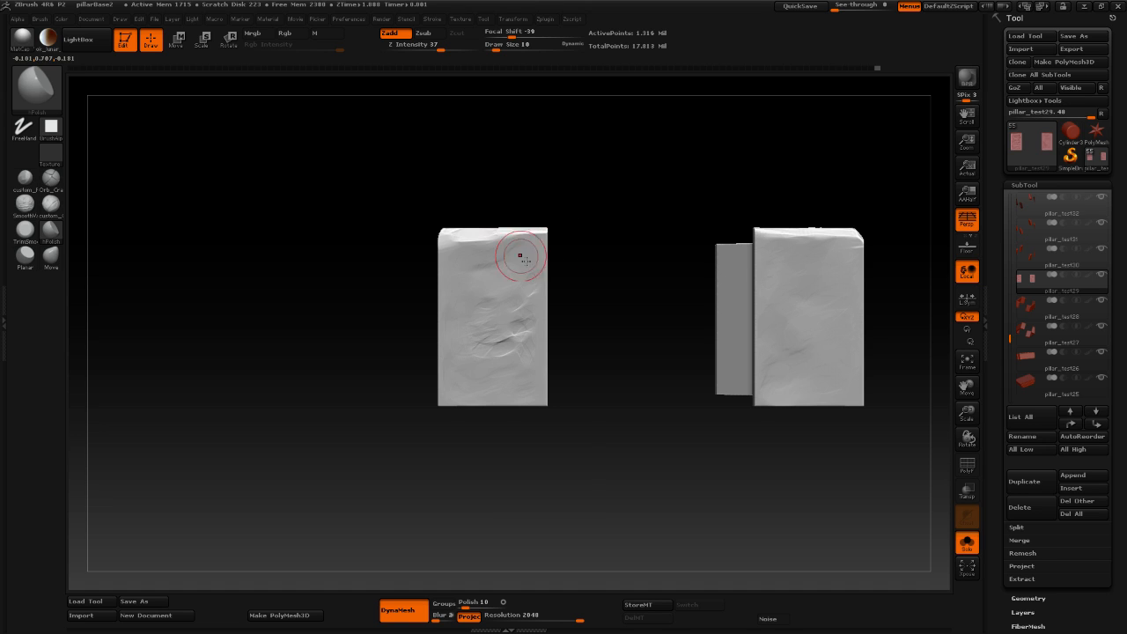
pyautogui.moveTo(487, 341)
pyautogui.mouseDown()
pyautogui.moveTo(483, 355)
pyautogui.moveTo(515, 341)
pyautogui.moveTo(520, 324)
pyautogui.mouseUp()
pyautogui.moveTo(520, 324)
pyautogui.mouseDown()
pyautogui.moveTo(518, 366)
pyautogui.moveTo(490, 334)
pyautogui.moveTo(495, 300)
pyautogui.moveTo(481, 307)
pyautogui.moveTo(526, 293)
pyautogui.mouseUp()
pyautogui.moveTo(667, 313)
pyautogui.mouseDown()
pyautogui.moveTo(636, 326)
pyautogui.moveTo(660, 332)
pyautogui.moveTo(657, 308)
pyautogui.moveTo(666, 395)
pyautogui.moveTo(682, 370)
pyautogui.moveTo(662, 361)
pyautogui.mouseUp()
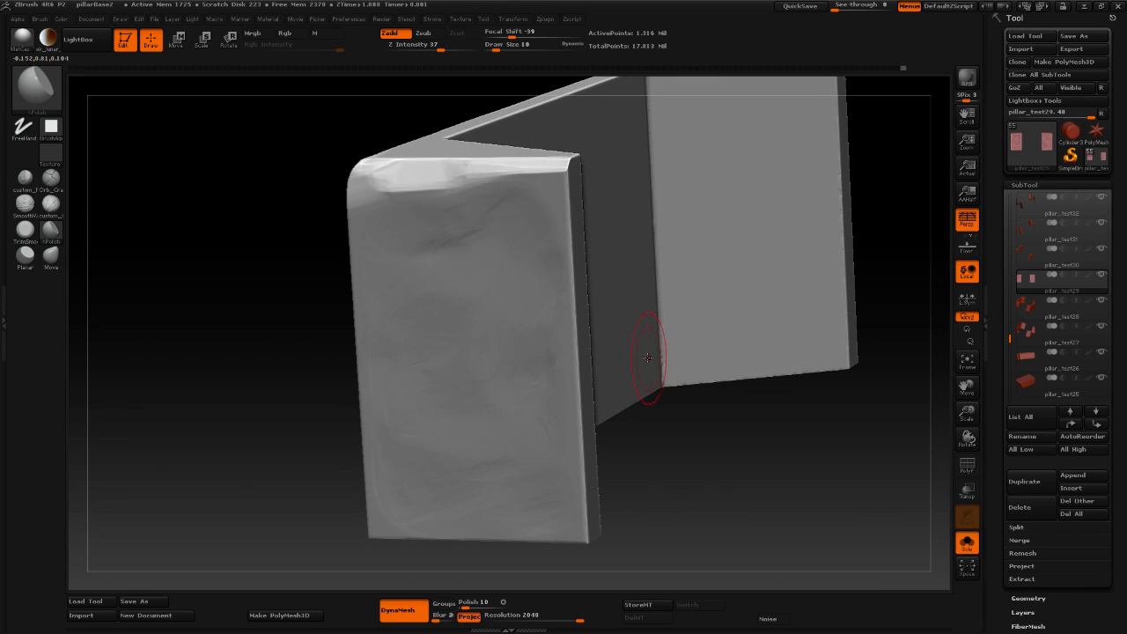
# Even out the remaining marks on the same end face with hPolish and check it against the whole pillar.
pyautogui.keyDown('alt'); pyautogui.moveTo(223, 385); pyautogui.dragTo(260, 340); pyautogui.keyUp('alt')
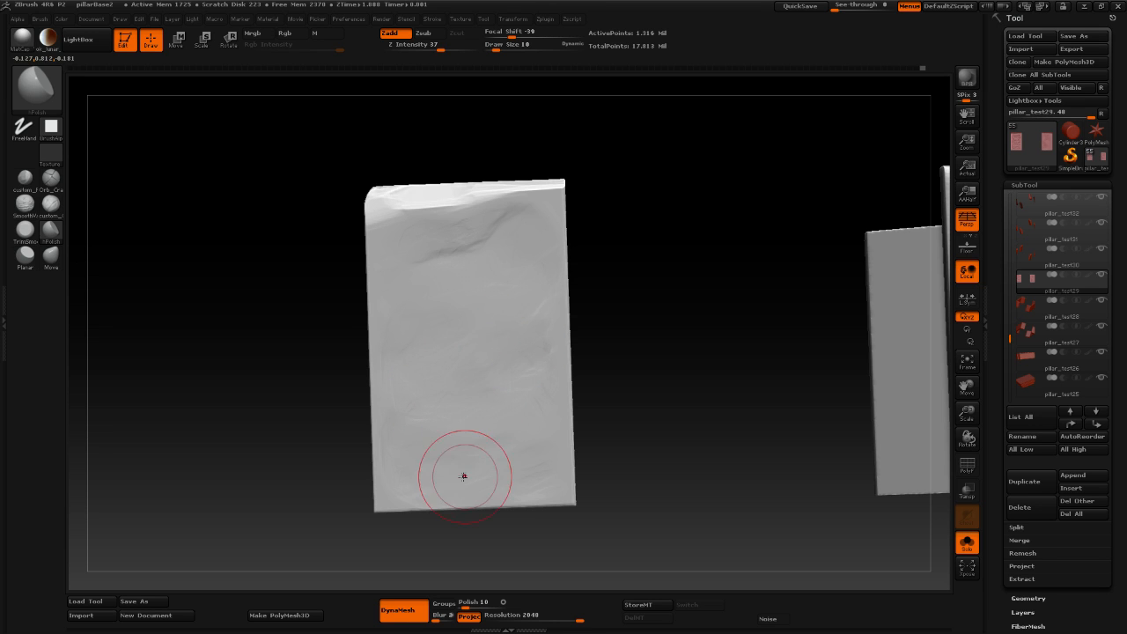
pyautogui.moveTo(717, 455)
pyautogui.mouseDown()
pyautogui.moveTo(681, 522)
pyautogui.moveTo(649, 532)
pyautogui.mouseUp()
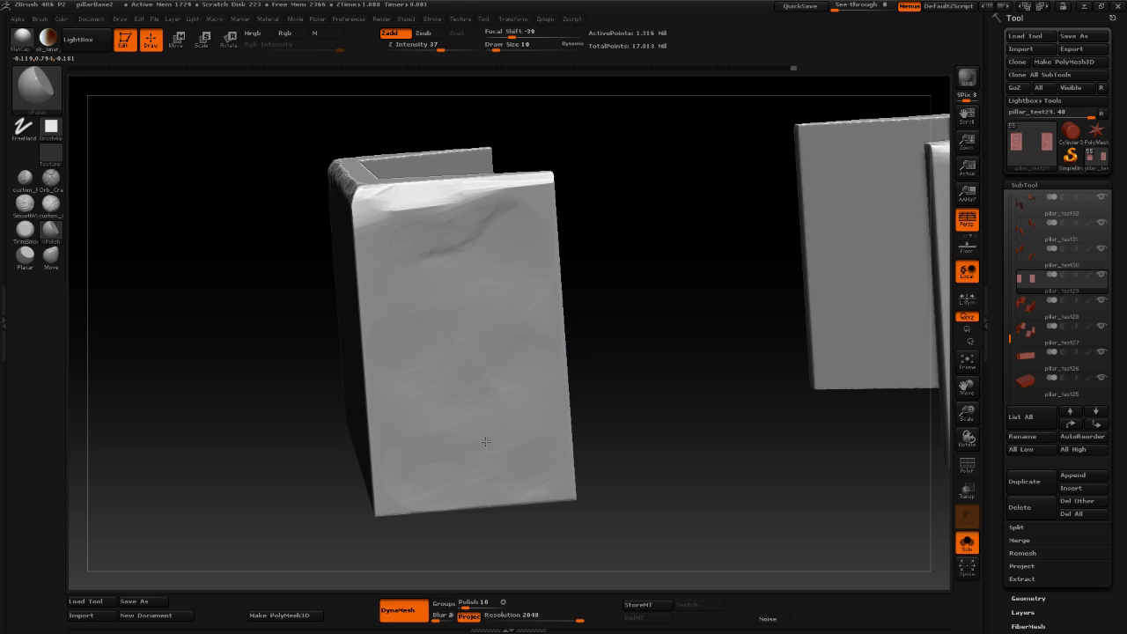
pyautogui.moveTo(669, 473); pyautogui.dragTo(676, 464)
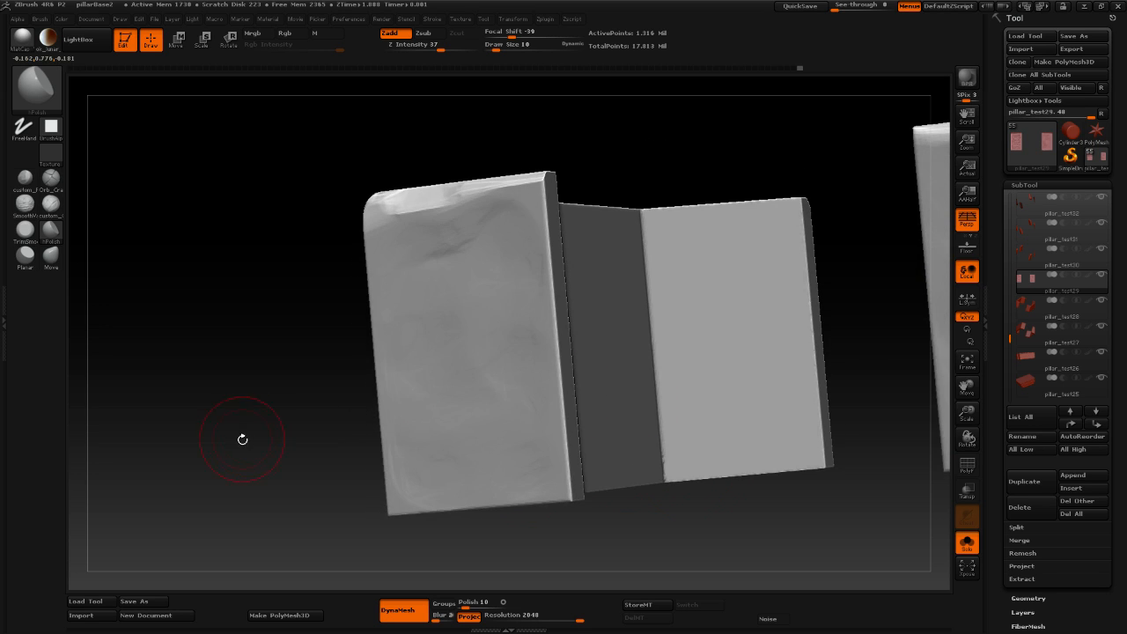
pyautogui.moveTo(242, 439)
pyautogui.mouseDown()
pyautogui.moveTo(370, 453)
pyautogui.moveTo(266, 470)
pyautogui.mouseUp()
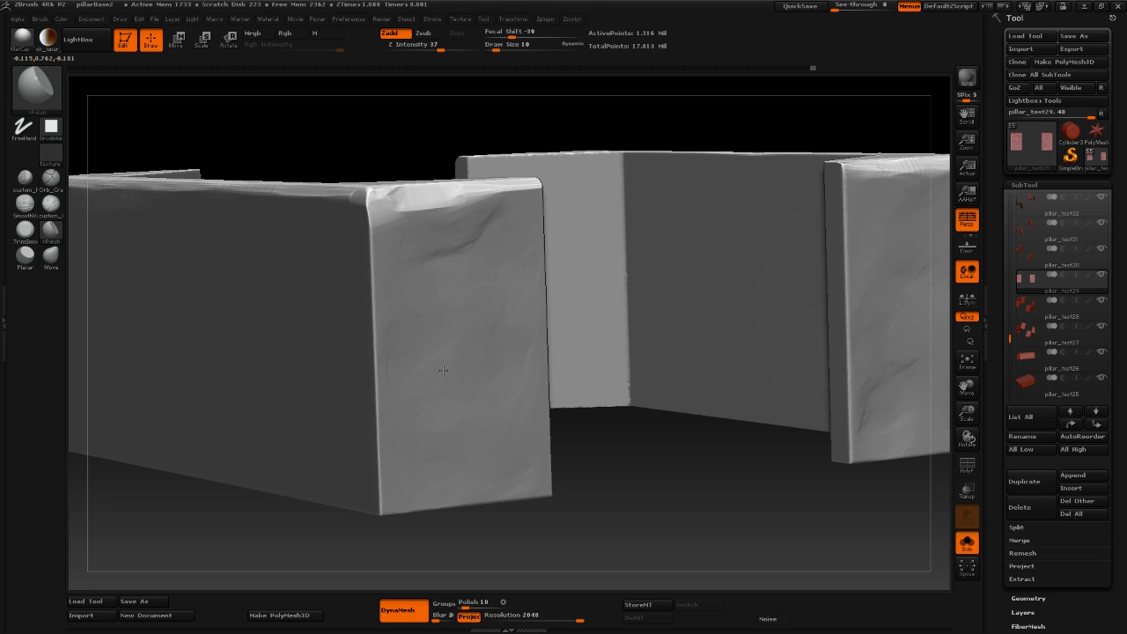
pyautogui.moveTo(636, 429)
pyautogui.keyDown('alt'); pyautogui.mouseDown()
pyautogui.moveTo(646, 478)
pyautogui.moveTo(621, 488)
pyautogui.moveTo(609, 466)
pyautogui.moveTo(619, 486)
pyautogui.moveTo(636, 355)
pyautogui.moveTo(576, 453)
pyautogui.moveTo(360, 501)
pyautogui.moveTo(480, 525)
pyautogui.moveTo(547, 501)
pyautogui.mouseUp(); pyautogui.keyUp('alt')
pyautogui.click(967, 542)
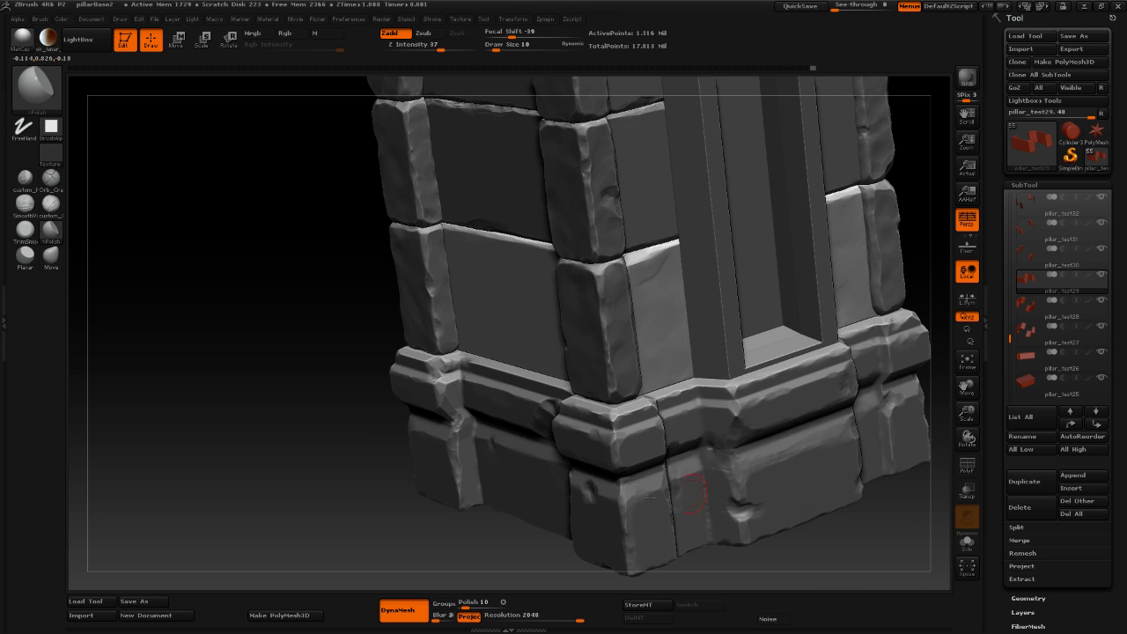
pyautogui.moveTo(331, 493); pyautogui.dragTo(273, 423)
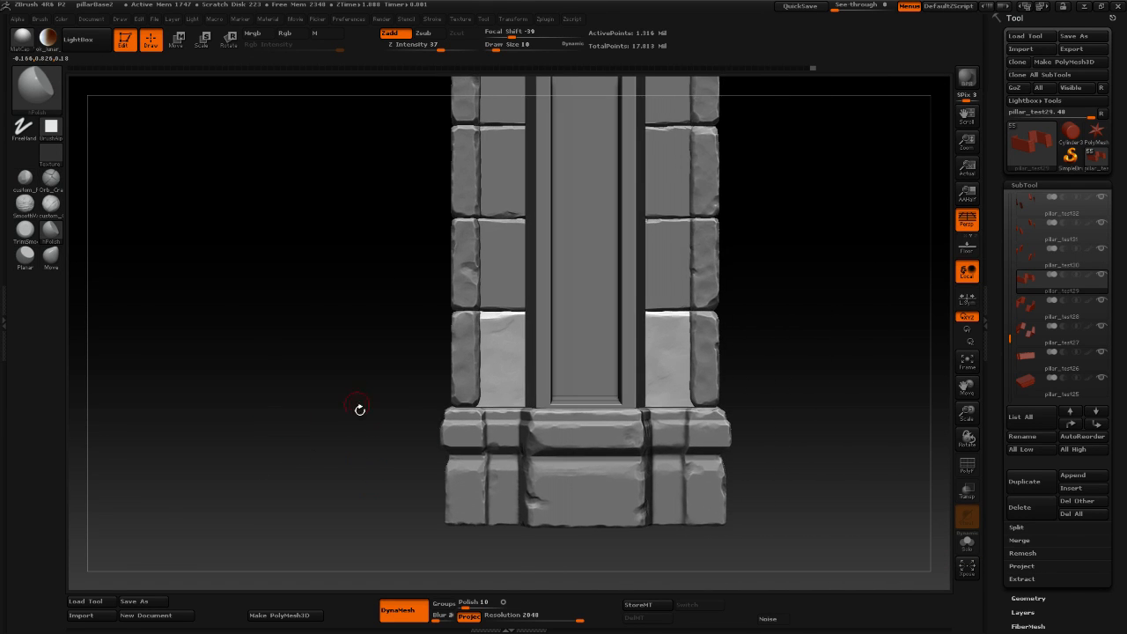
# Isolate the blocks and chip the upper edge of the long front face with the TrimSmoothBorder brush at draw size 10.
pyautogui.click(967, 543)
pyautogui.moveTo(726, 460)
pyautogui.mouseDown()
pyautogui.moveTo(641, 458)
pyautogui.moveTo(638, 485)
pyautogui.moveTo(565, 471)
pyautogui.moveTo(449, 424)
pyautogui.mouseUp()
pyautogui.click(25, 231)
pyautogui.moveTo(269, 395); pyautogui.dragTo(654, 265)
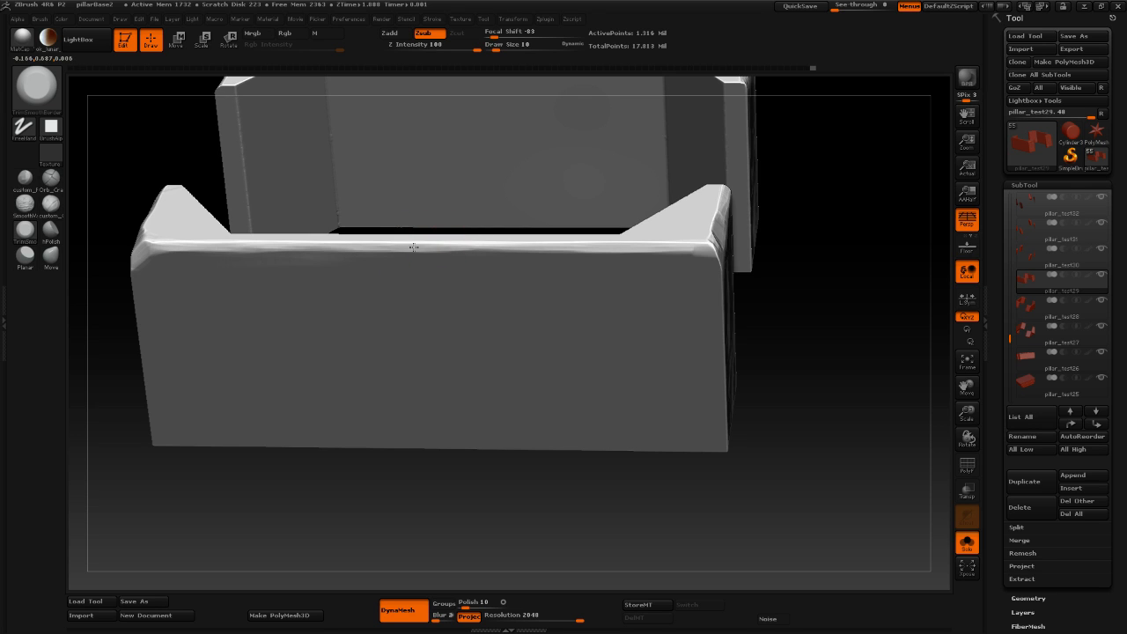
pyautogui.moveTo(414, 248); pyautogui.dragTo(364, 253)
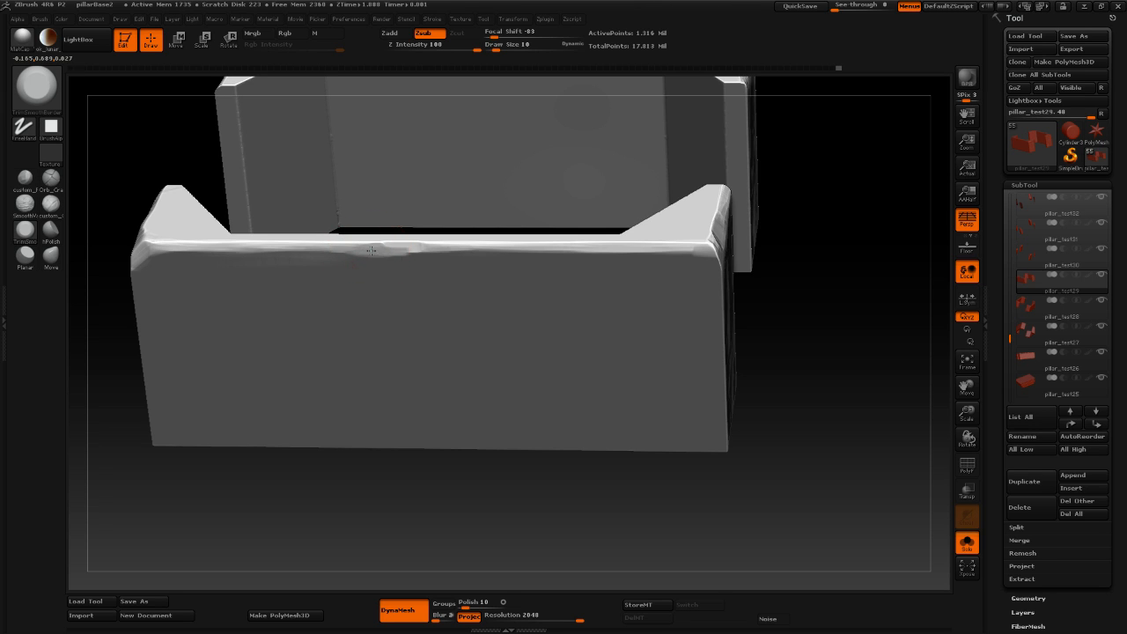
pyautogui.keyDown('shift'); pyautogui.moveTo(890, 335); pyautogui.dragTo(883, 311); pyautogui.keyUp('shift')
pyautogui.moveTo(578, 243); pyautogui.dragTo(549, 238)
# Cut a small notch near the middle of the long face's upper edge at draw size 5 and check it within the pillar.
pyautogui.press('space')
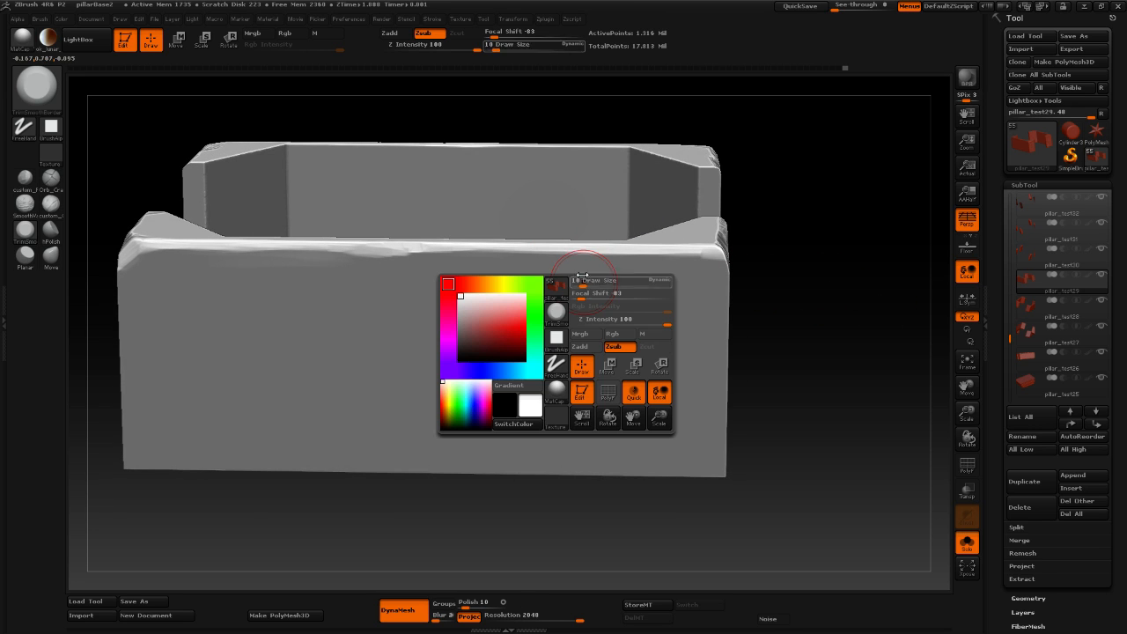
pyautogui.moveTo(583, 280); pyautogui.dragTo(579, 286)
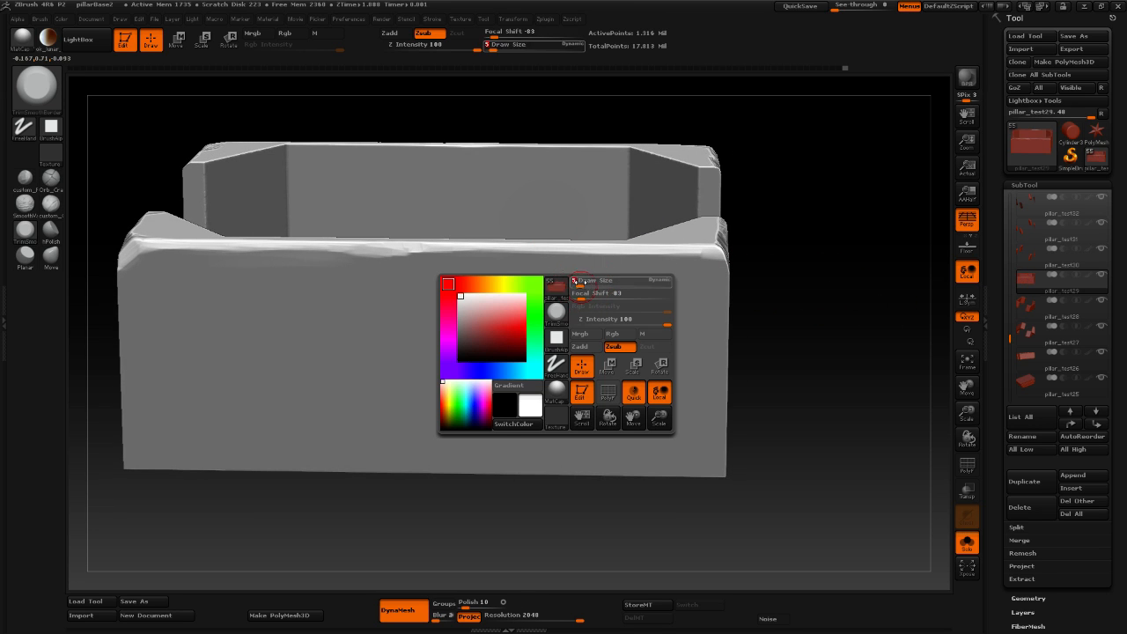
pyautogui.moveTo(496, 250); pyautogui.dragTo(468, 251)
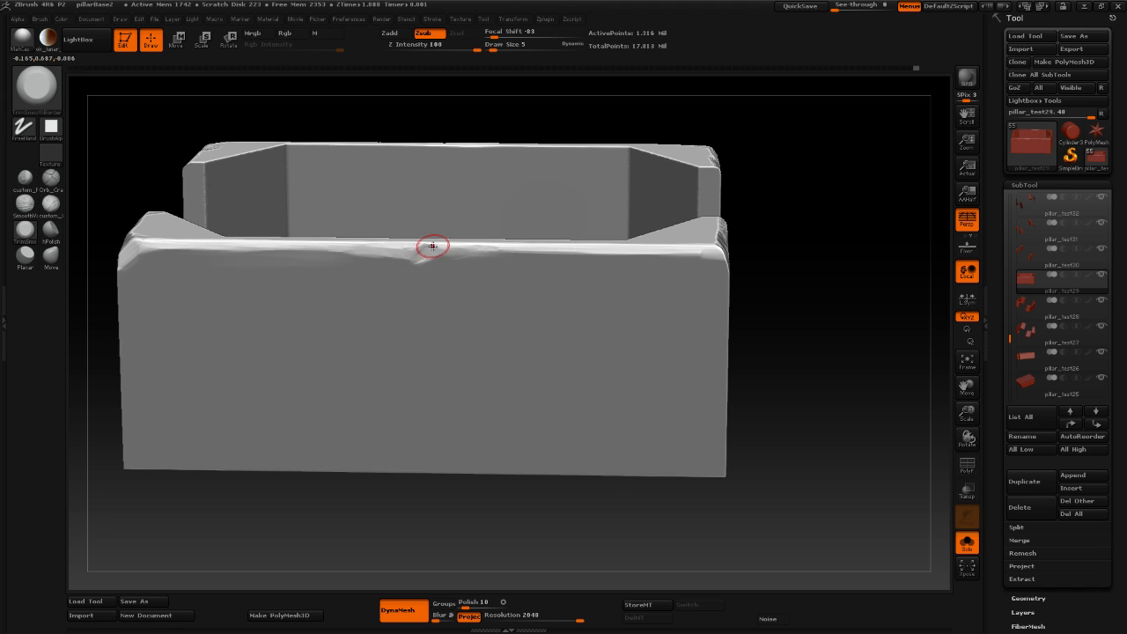
pyautogui.click(967, 543)
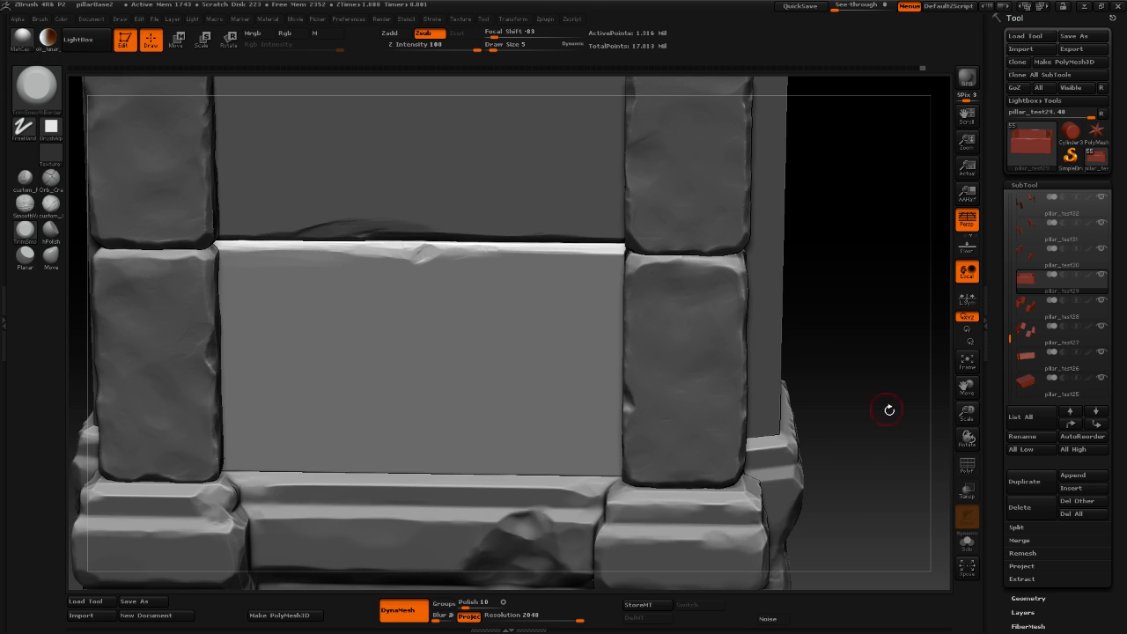
pyautogui.moveTo(895, 316); pyautogui.dragTo(877, 343)
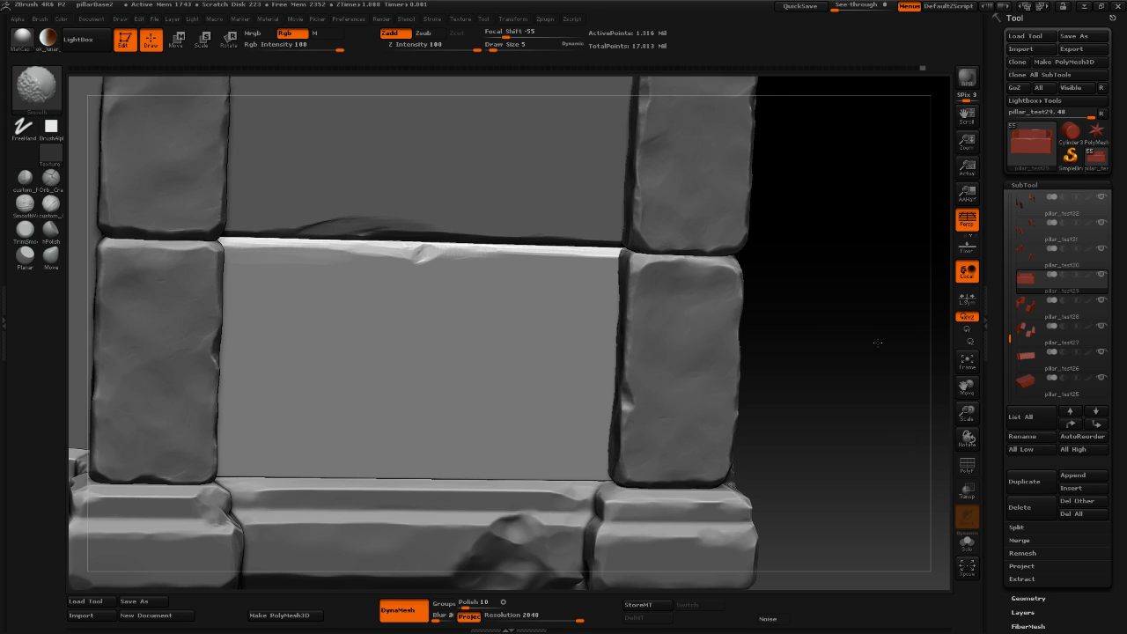
pyautogui.moveTo(857, 386); pyautogui.dragTo(896, 323)
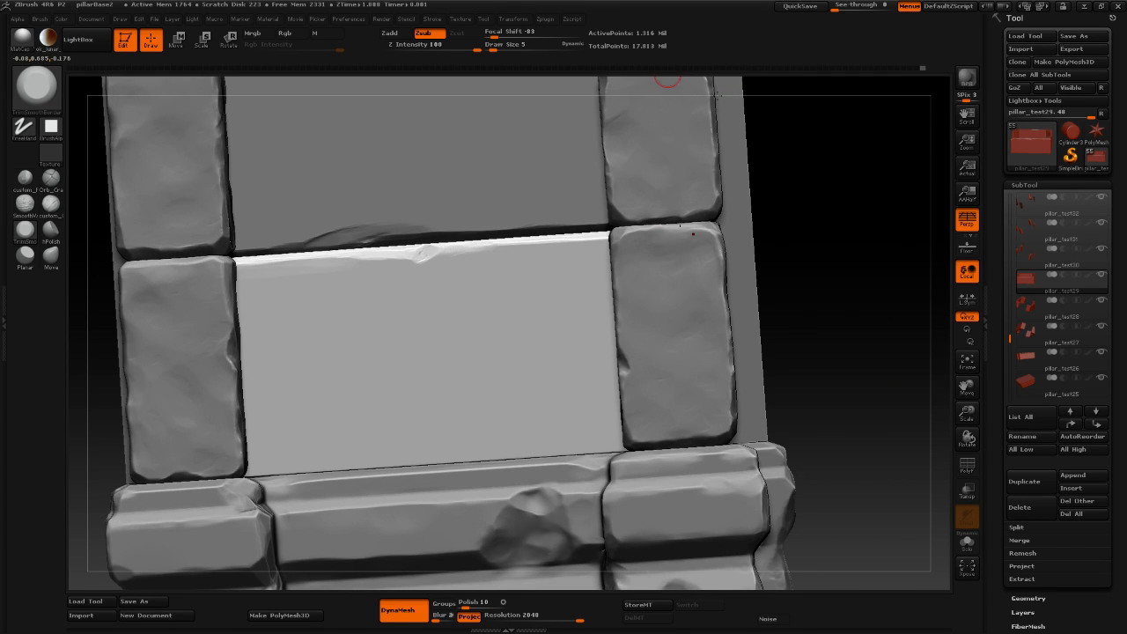
pyautogui.click(967, 543)
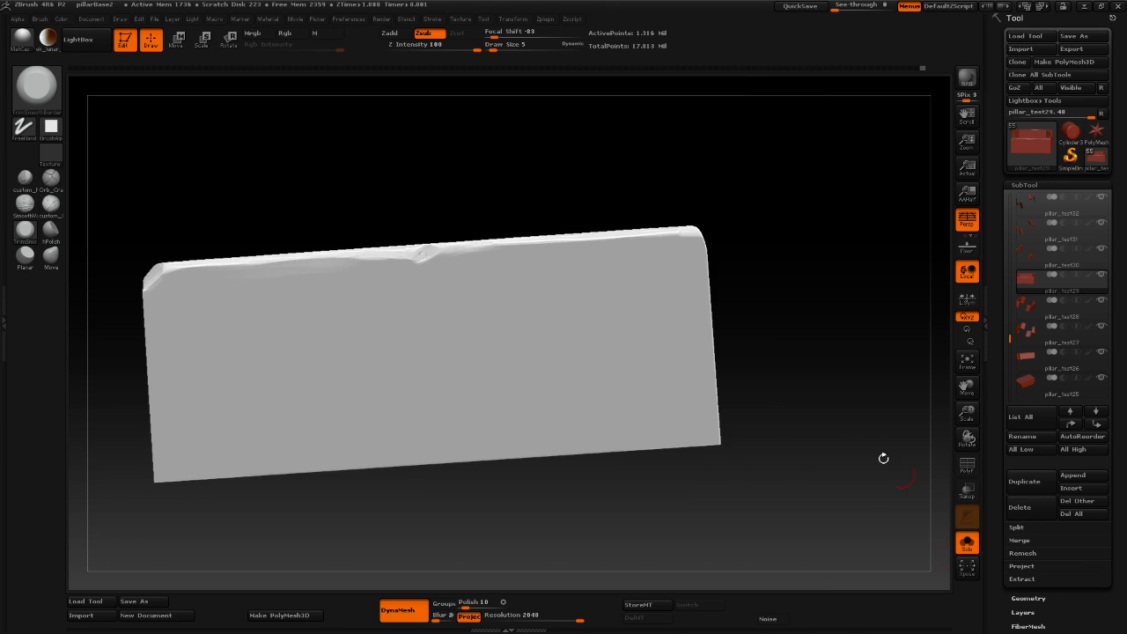
# Deepen the notch in the isolated block and continue chipping the upper edge toward its right-hand corner.
pyautogui.moveTo(881, 458); pyautogui.dragTo(780, 359)
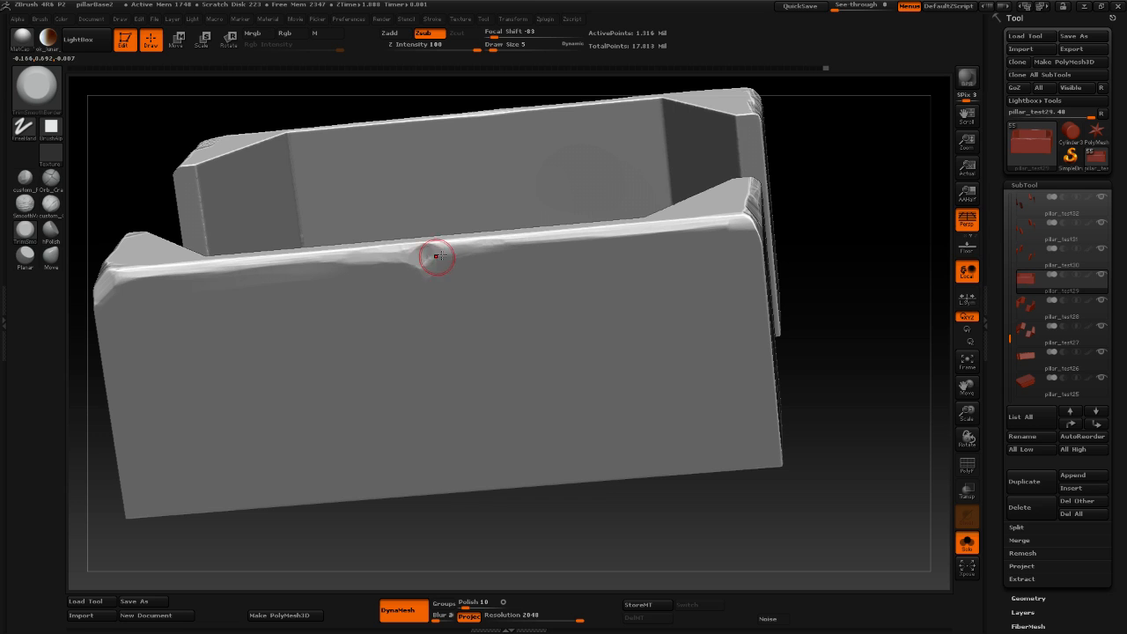
pyautogui.moveTo(881, 382); pyautogui.dragTo(513, 231)
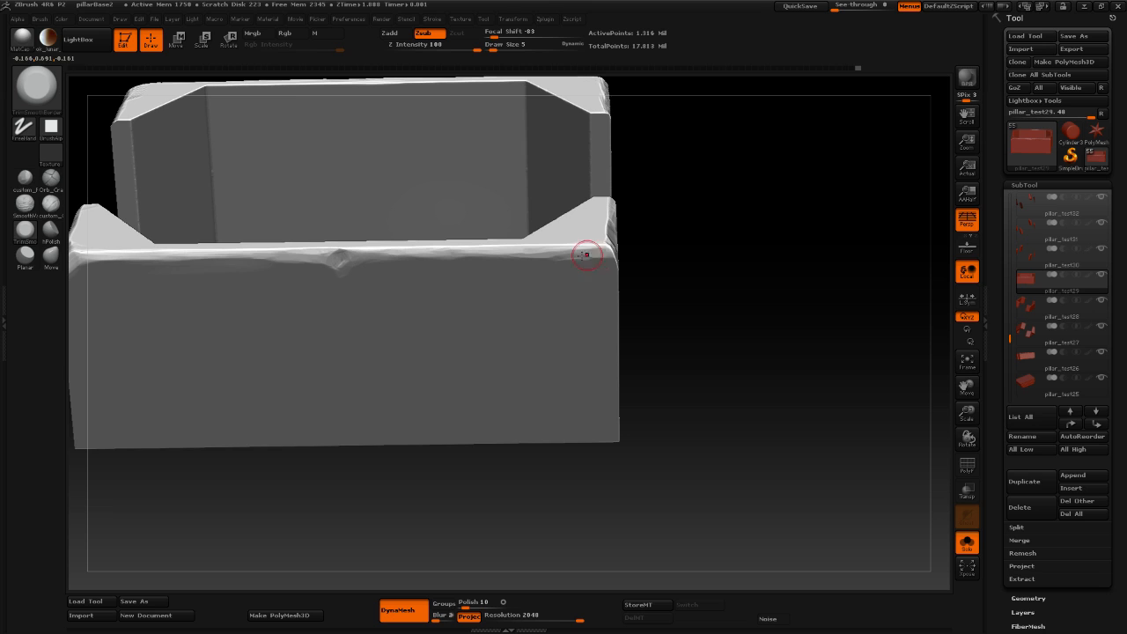
pyautogui.keyDown('shift'); pyautogui.moveTo(807, 362); pyautogui.dragTo(780, 299); pyautogui.keyUp('shift')
# Trim irregular chips into the upper edge between the left-hand corner and the central notch.
pyautogui.moveTo(765, 370); pyautogui.dragTo(715, 450)
pyautogui.keyDown('alt'); pyautogui.moveTo(152, 370); pyautogui.dragTo(353, 450); pyautogui.keyUp('alt')
pyautogui.moveTo(343, 439); pyautogui.dragTo(330, 476)
pyautogui.keyDown('alt'); pyautogui.moveTo(329, 476); pyautogui.dragTo(238, 493); pyautogui.keyUp('alt')
pyautogui.moveTo(176, 337); pyautogui.dragTo(204, 395)
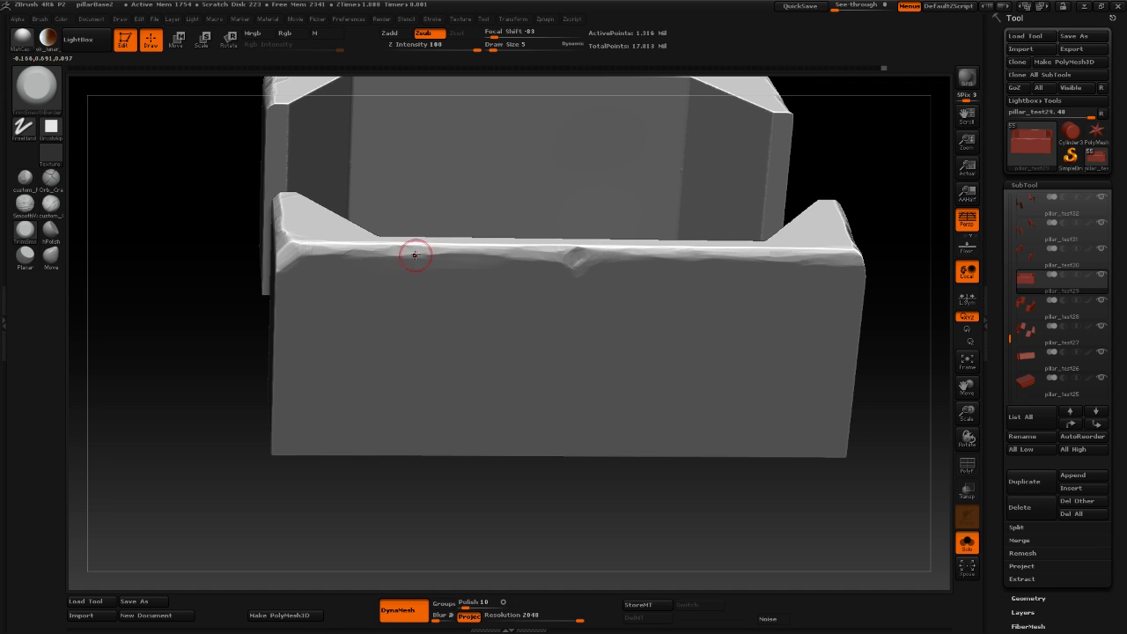
pyautogui.moveTo(422, 250); pyautogui.dragTo(464, 252)
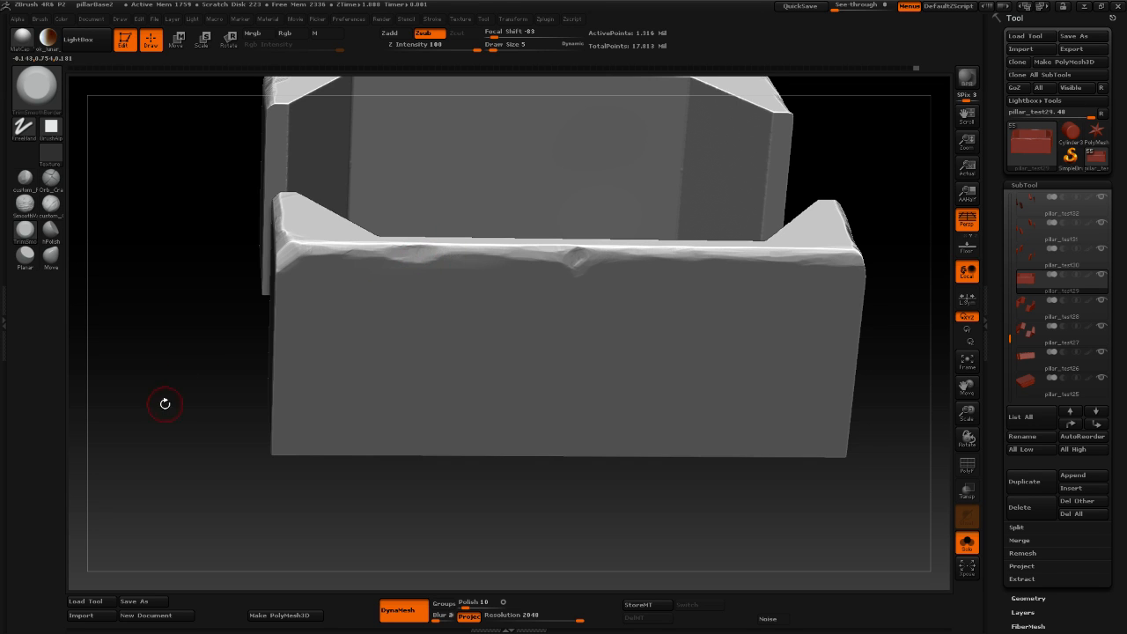
pyautogui.moveTo(164, 402); pyautogui.dragTo(147, 365)
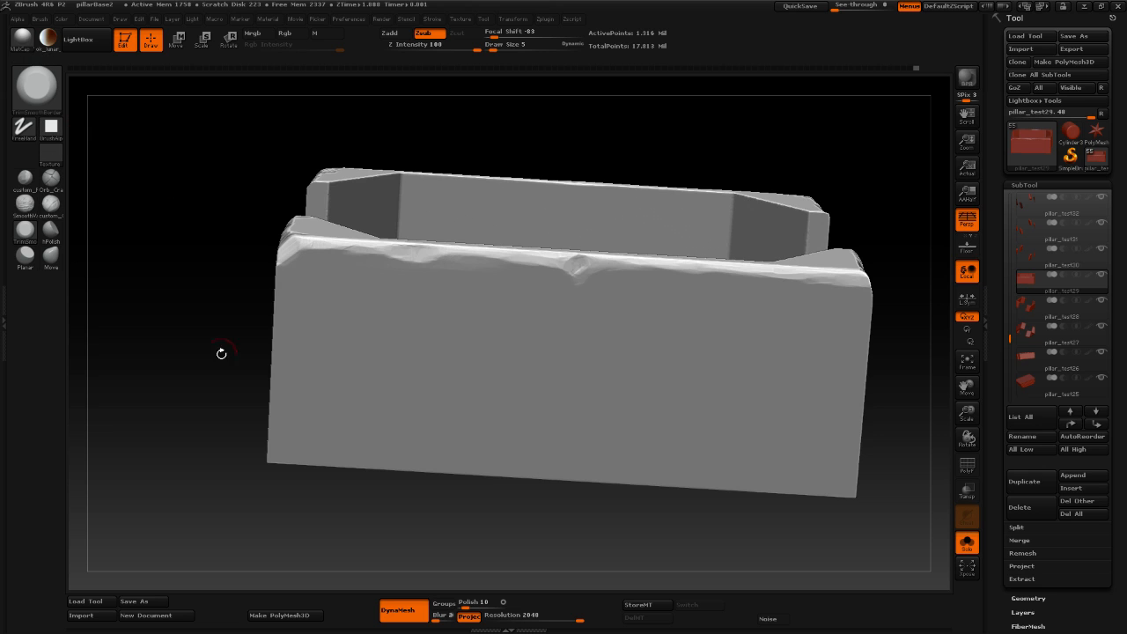
pyautogui.moveTo(188, 404); pyautogui.dragTo(226, 400)
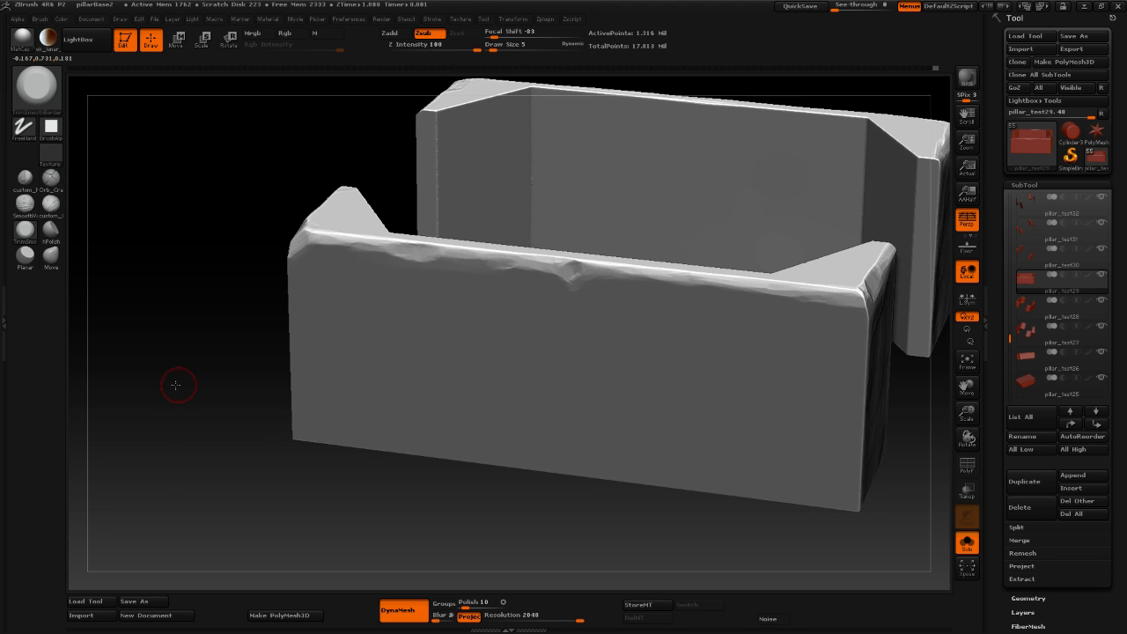
# Refine the chipped upper edge just beyond the notch on the block's right-hand half.
pyautogui.moveTo(176, 385); pyautogui.dragTo(179, 375)
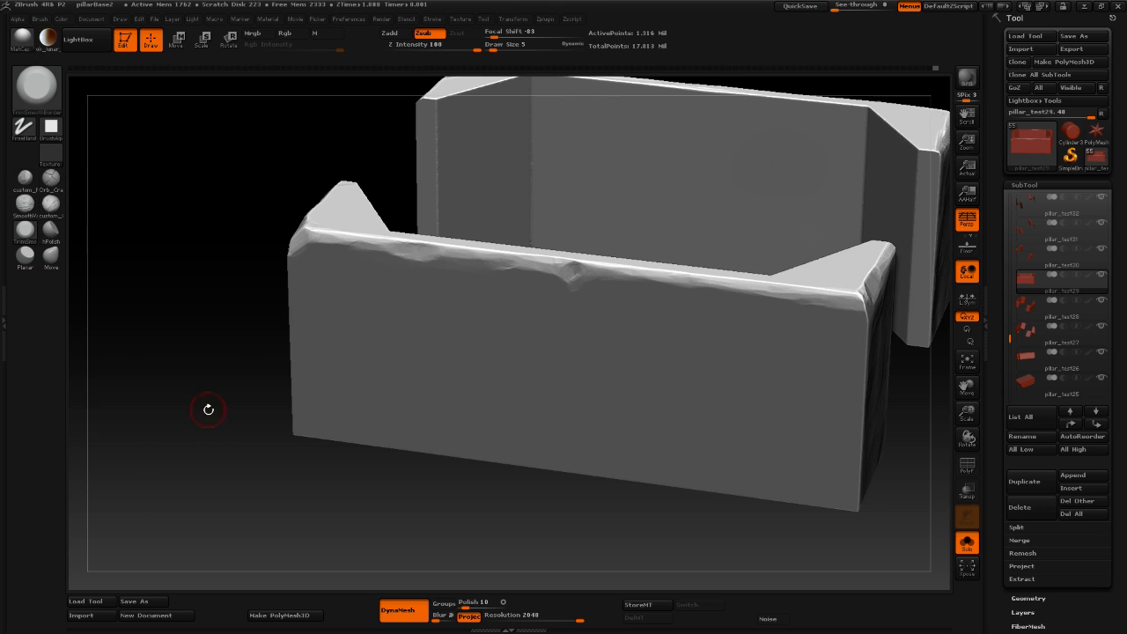
pyautogui.moveTo(209, 409); pyautogui.dragTo(210, 438)
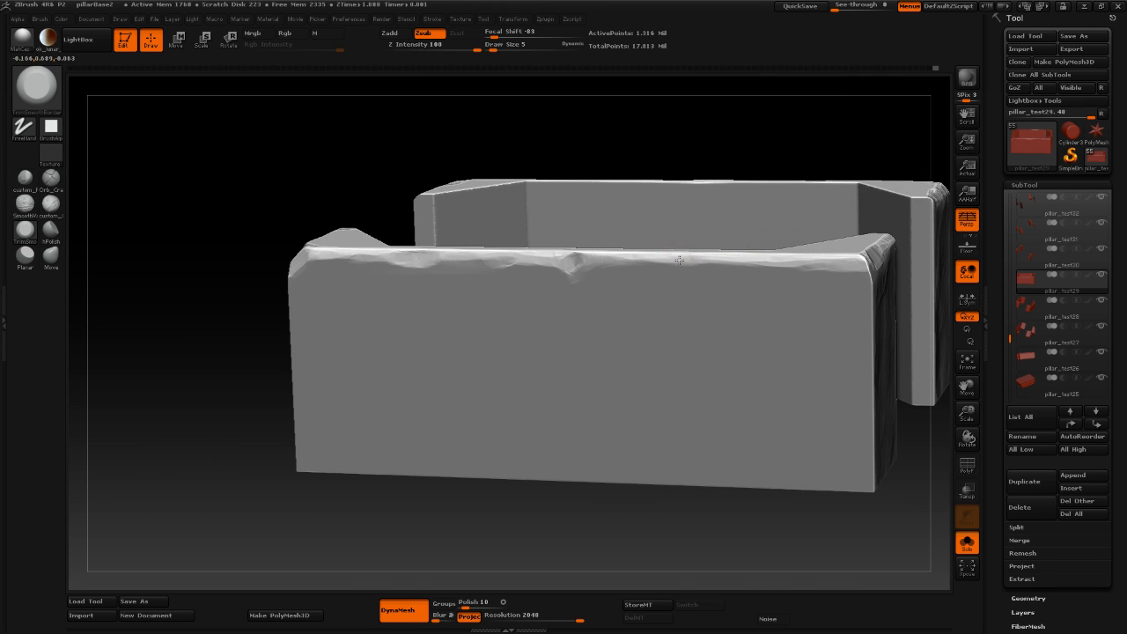
pyautogui.moveTo(637, 259); pyautogui.dragTo(642, 258)
# Carve the first rough marks into the left-hand part of the long front face with the custom clay brush at draw size 13.
pyautogui.moveTo(191, 457)
pyautogui.keyDown('alt'); pyautogui.mouseDown()
pyautogui.moveTo(189, 431)
pyautogui.moveTo(249, 429)
pyautogui.moveTo(297, 357)
pyautogui.moveTo(274, 370)
pyautogui.moveTo(217, 318)
pyautogui.moveTo(197, 323)
pyautogui.moveTo(206, 315)
pyautogui.mouseUp(); pyautogui.keyUp('alt')
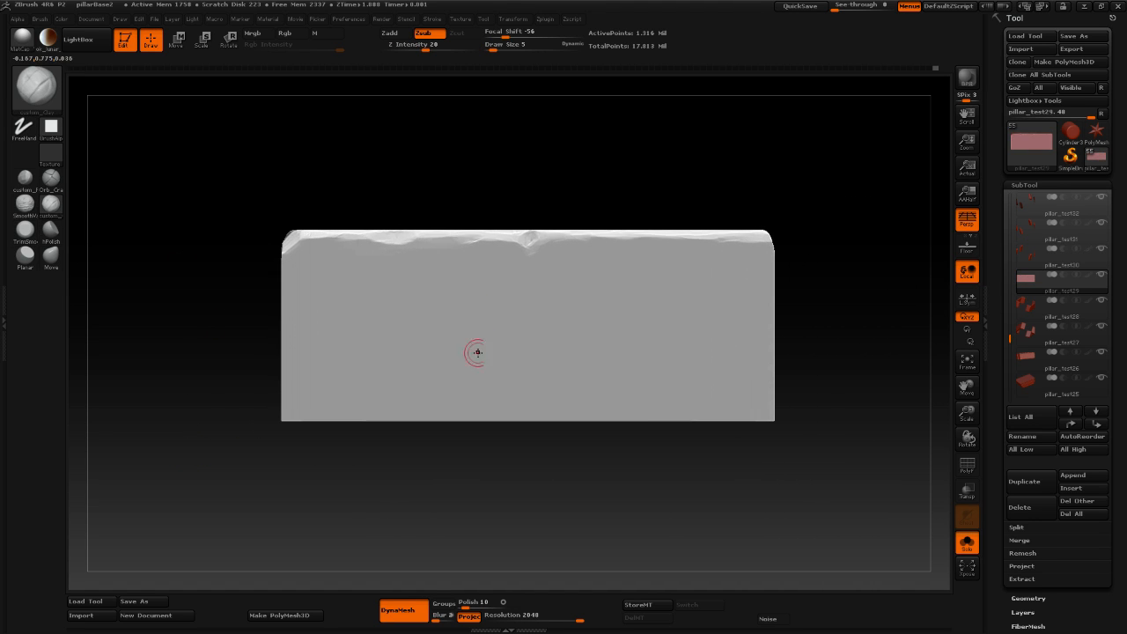
pyautogui.press('space')
pyautogui.moveTo(451, 335)
pyautogui.mouseDown()
pyautogui.moveTo(405, 359)
pyautogui.moveTo(399, 349)
pyautogui.mouseUp()
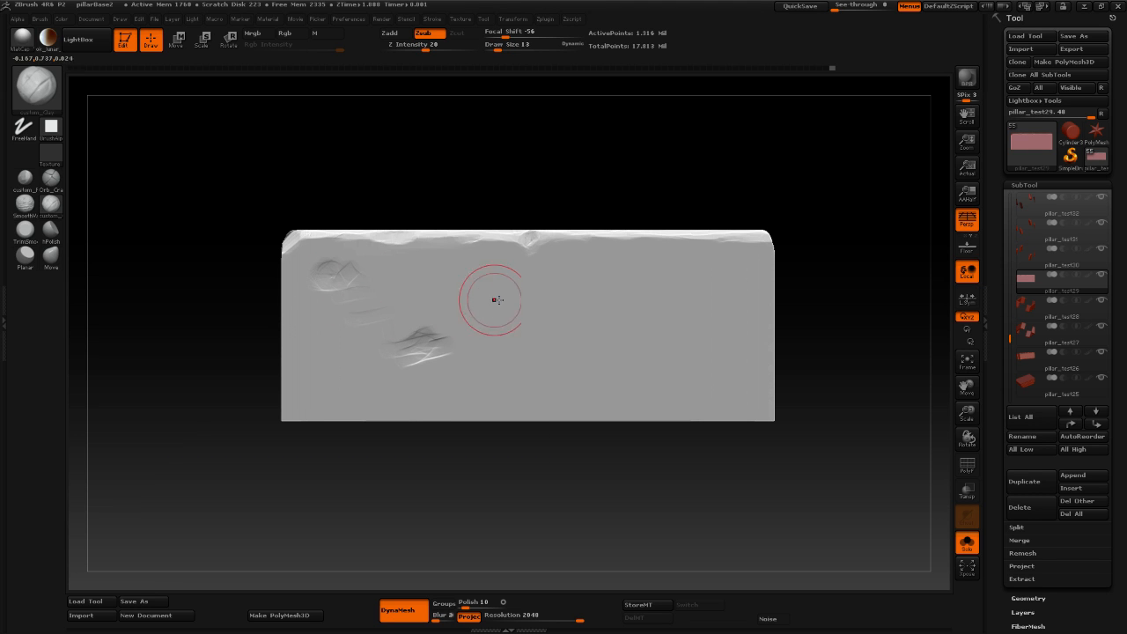
# Enlarge the custom clay brush to draw size 19, cover the rest of the long front face with rough marks, and compare it with the neighbouring stones.
pyautogui.press('space')
pyautogui.moveTo(499, 306); pyautogui.dragTo(506, 306)
pyautogui.moveTo(577, 289)
pyautogui.mouseDown()
pyautogui.moveTo(553, 299)
pyautogui.moveTo(480, 269)
pyautogui.moveTo(313, 266)
pyautogui.moveTo(348, 327)
pyautogui.mouseUp()
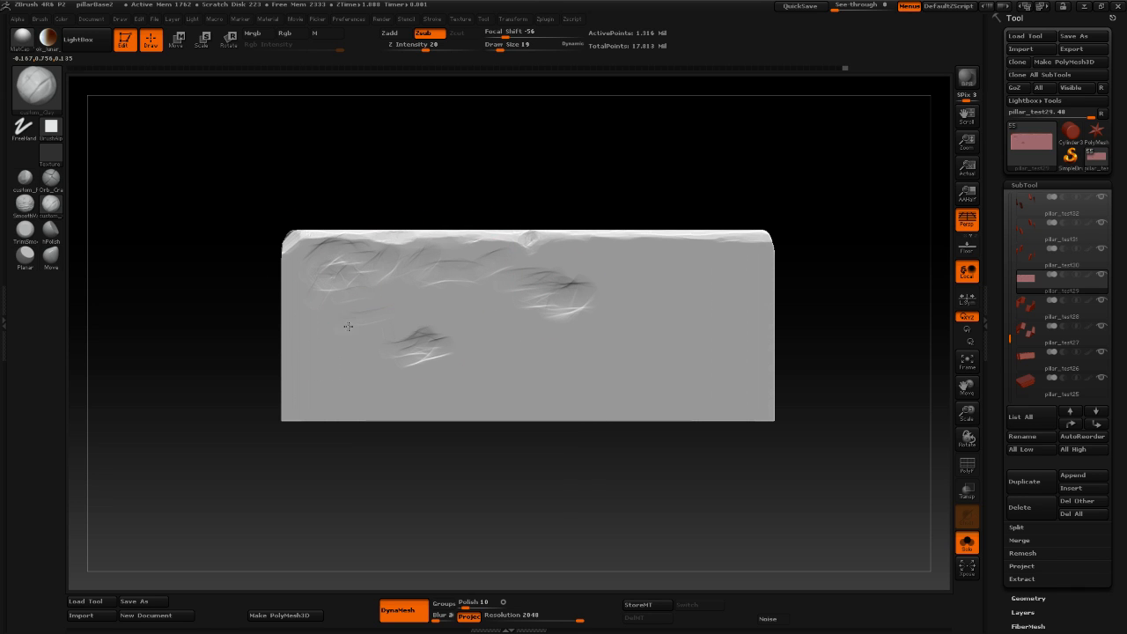
pyautogui.moveTo(323, 383); pyautogui.dragTo(376, 355)
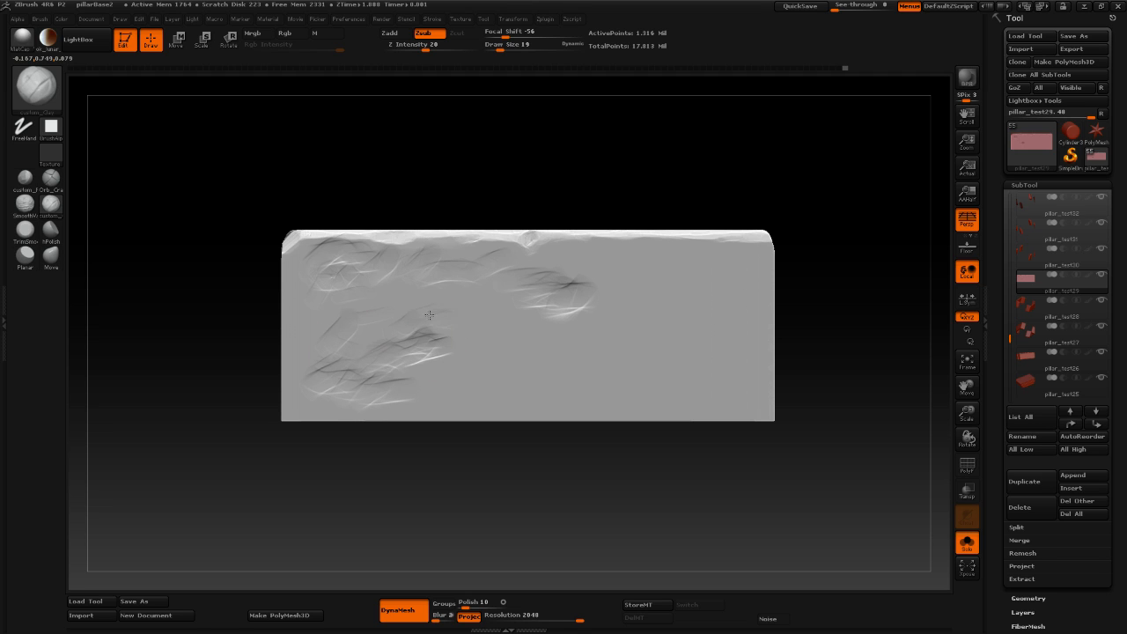
pyautogui.moveTo(430, 314)
pyautogui.mouseDown()
pyautogui.moveTo(443, 305)
pyautogui.moveTo(306, 297)
pyautogui.moveTo(319, 338)
pyautogui.moveTo(329, 328)
pyautogui.mouseUp()
pyautogui.moveTo(560, 344)
pyautogui.mouseDown()
pyautogui.moveTo(568, 335)
pyautogui.moveTo(545, 313)
pyautogui.mouseUp()
pyautogui.moveTo(543, 310)
pyautogui.mouseDown()
pyautogui.moveTo(481, 310)
pyautogui.moveTo(475, 346)
pyautogui.moveTo(442, 329)
pyautogui.moveTo(413, 335)
pyautogui.mouseUp()
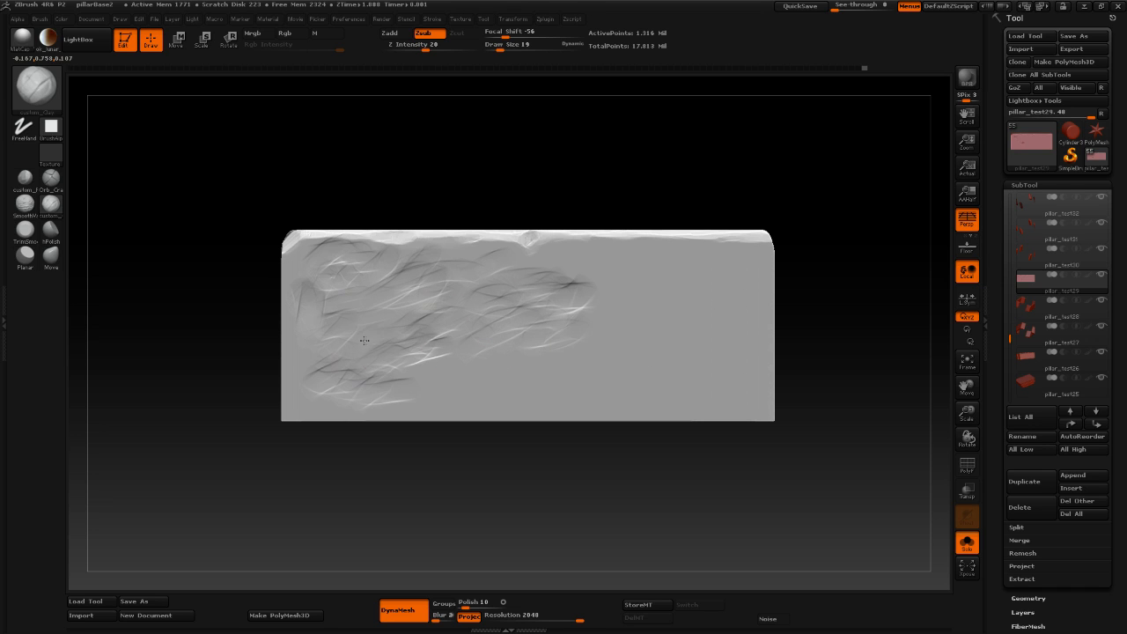
pyautogui.moveTo(674, 353)
pyautogui.mouseDown()
pyautogui.moveTo(704, 342)
pyautogui.moveTo(731, 304)
pyautogui.moveTo(720, 263)
pyautogui.moveTo(612, 273)
pyautogui.moveTo(696, 312)
pyautogui.moveTo(634, 344)
pyautogui.moveTo(466, 386)
pyautogui.moveTo(748, 379)
pyautogui.mouseUp()
pyautogui.click(968, 548)
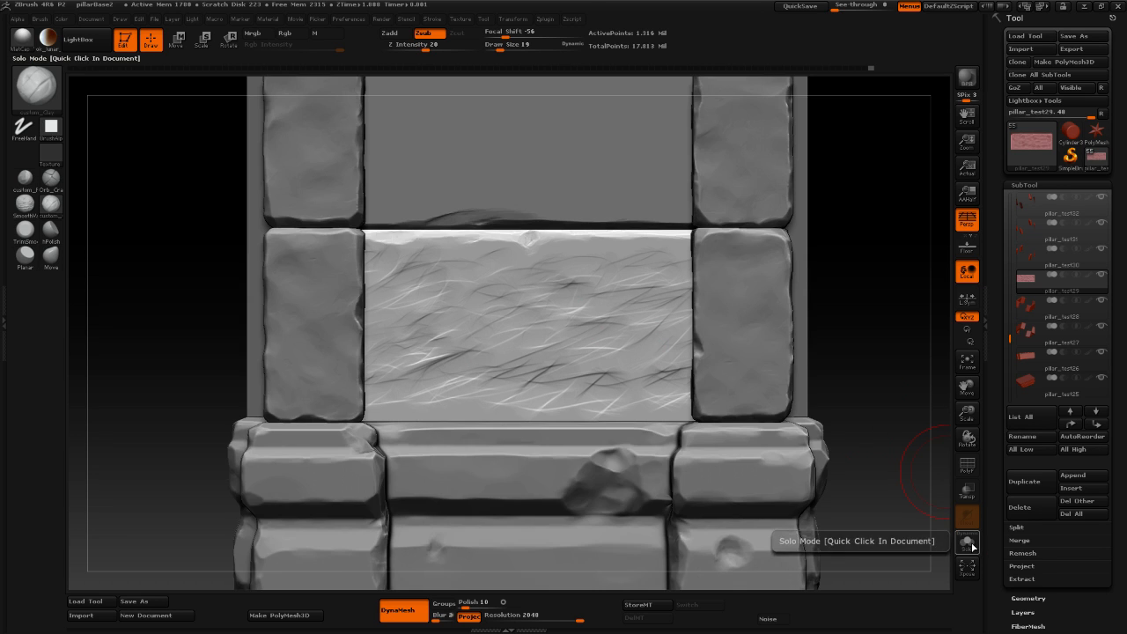
pyautogui.click(968, 548)
pyautogui.moveTo(727, 409)
pyautogui.mouseDown()
pyautogui.moveTo(762, 411)
pyautogui.moveTo(772, 395)
pyautogui.mouseUp()
pyautogui.hotkey('ctrl', 'z')
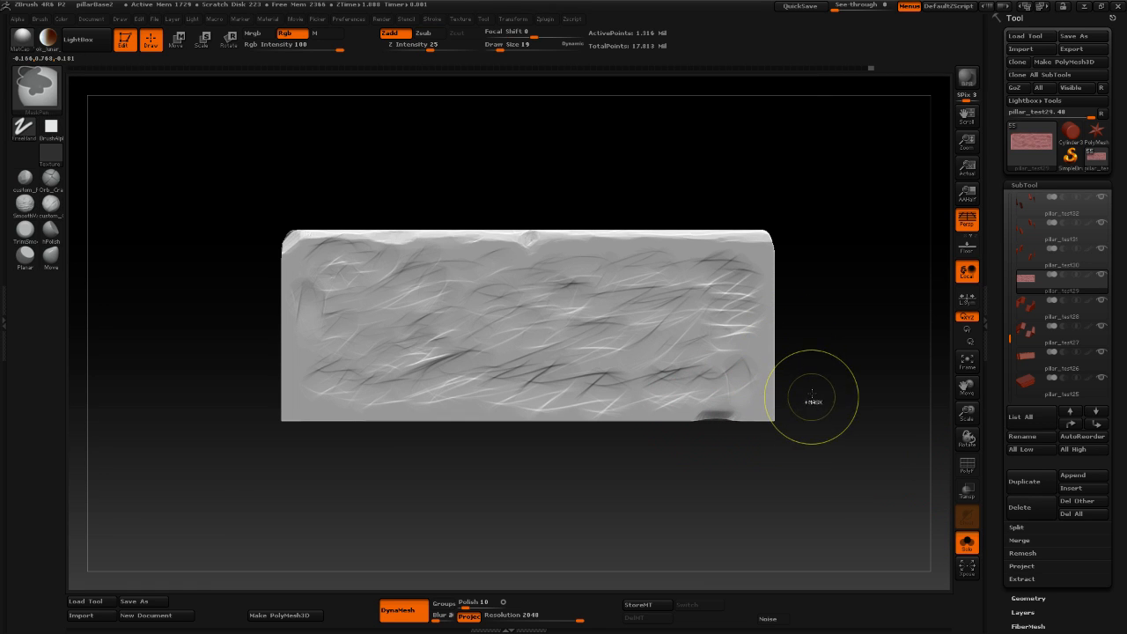
pyautogui.hotkey('ctrl', 'z')
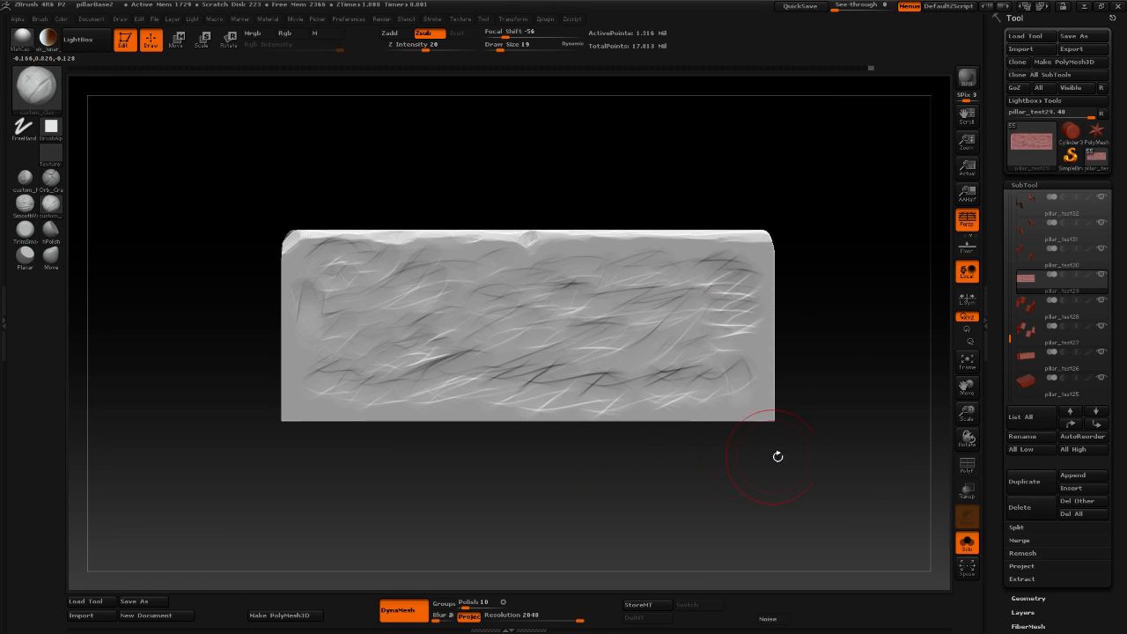
# Carve additional rough marks along the lower edge and lower corners of the long front face.
pyautogui.moveTo(835, 499)
pyautogui.keyDown('ctrl'); pyautogui.mouseDown()
pyautogui.moveTo(237, 446)
pyautogui.moveTo(246, 418)
pyautogui.mouseUp(); pyautogui.keyUp('ctrl')
pyautogui.moveTo(341, 399); pyautogui.dragTo(302, 394)
pyautogui.moveTo(373, 474)
pyautogui.mouseDown()
pyautogui.moveTo(390, 503)
pyautogui.moveTo(388, 473)
pyautogui.mouseUp()
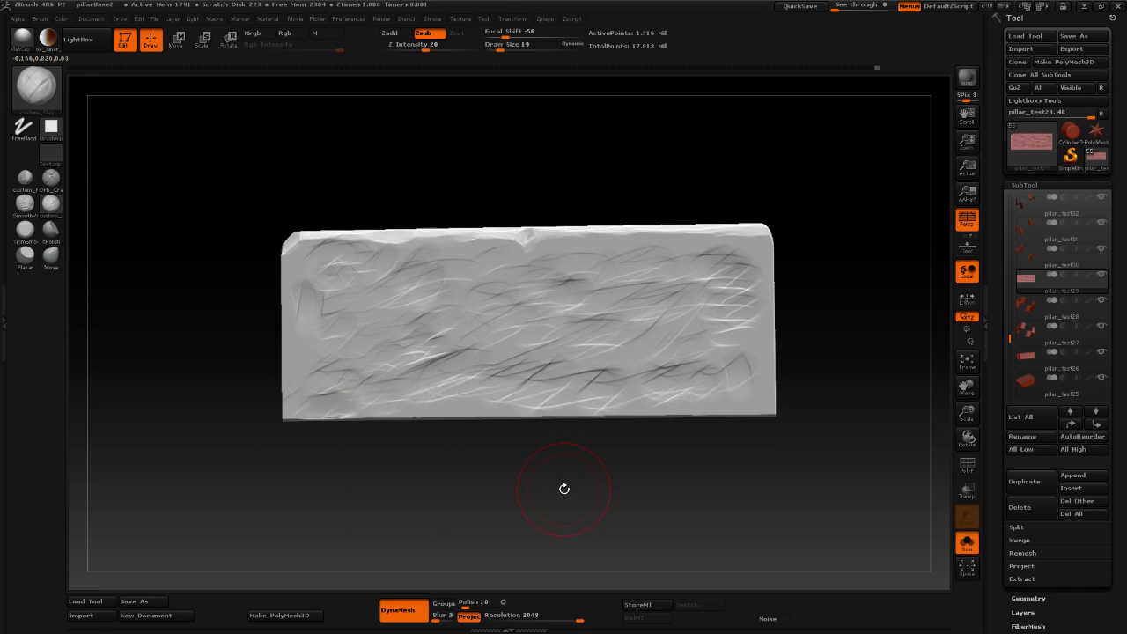
pyautogui.moveTo(673, 400); pyautogui.dragTo(771, 396)
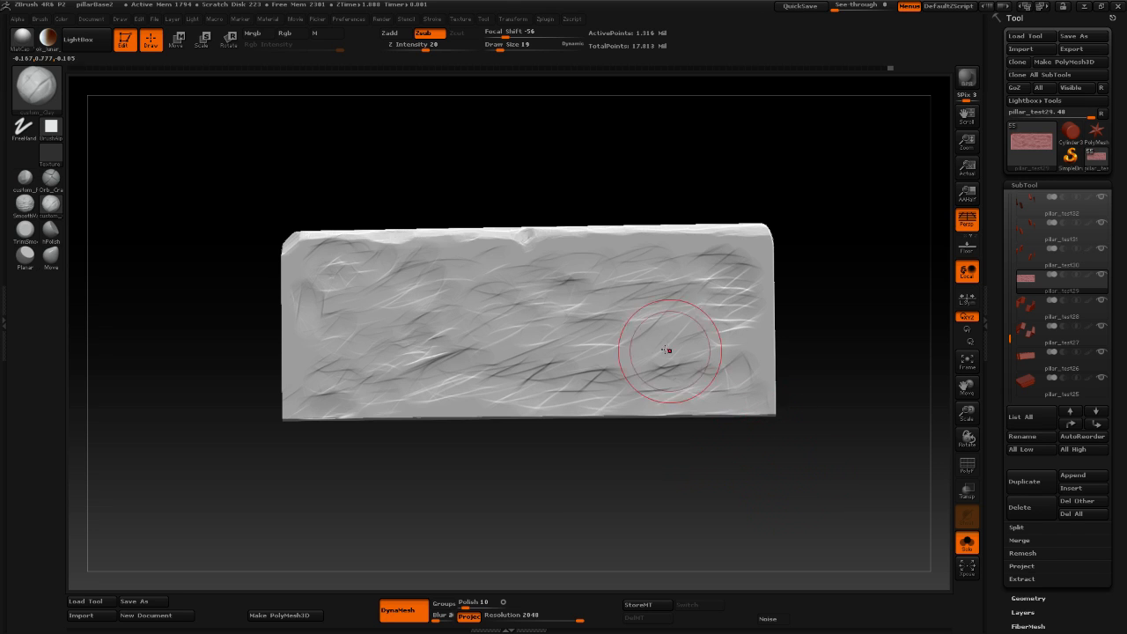
# Trim the rough marks left of centre on the long front face with the TrimSmoothBorder brush at draw size 9.
pyautogui.click(24, 180)
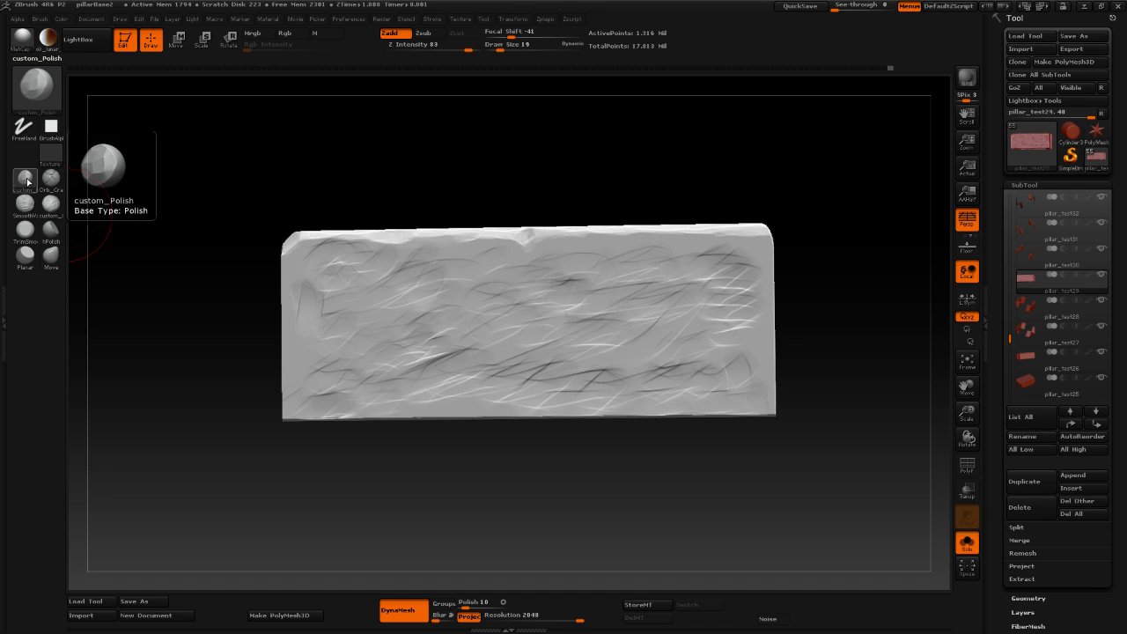
pyautogui.click(51, 179)
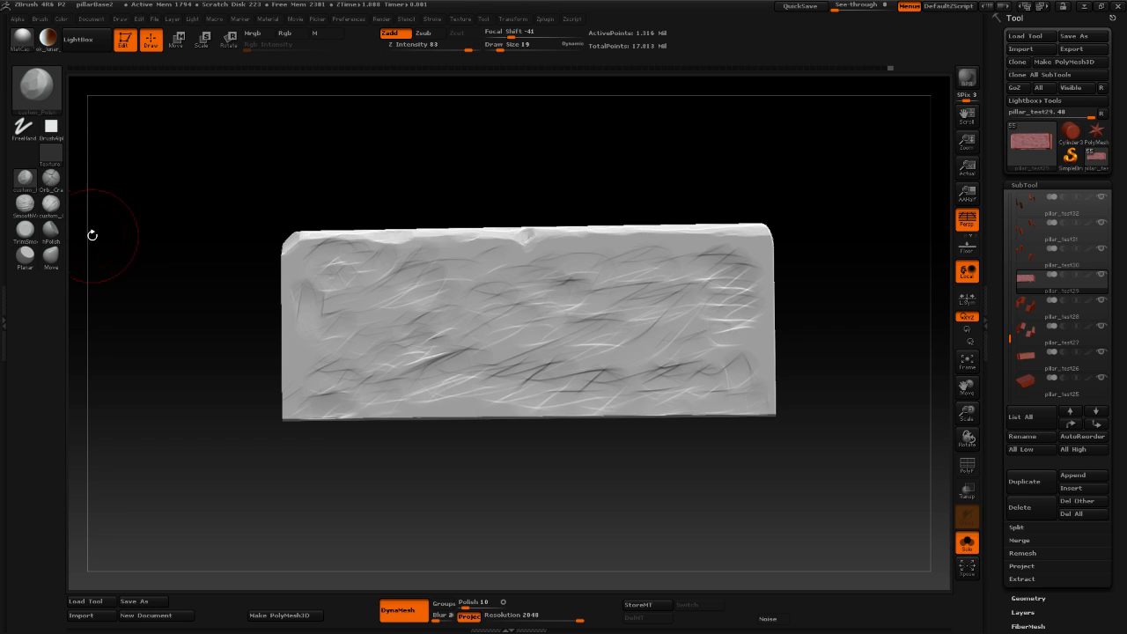
pyautogui.click(24, 231)
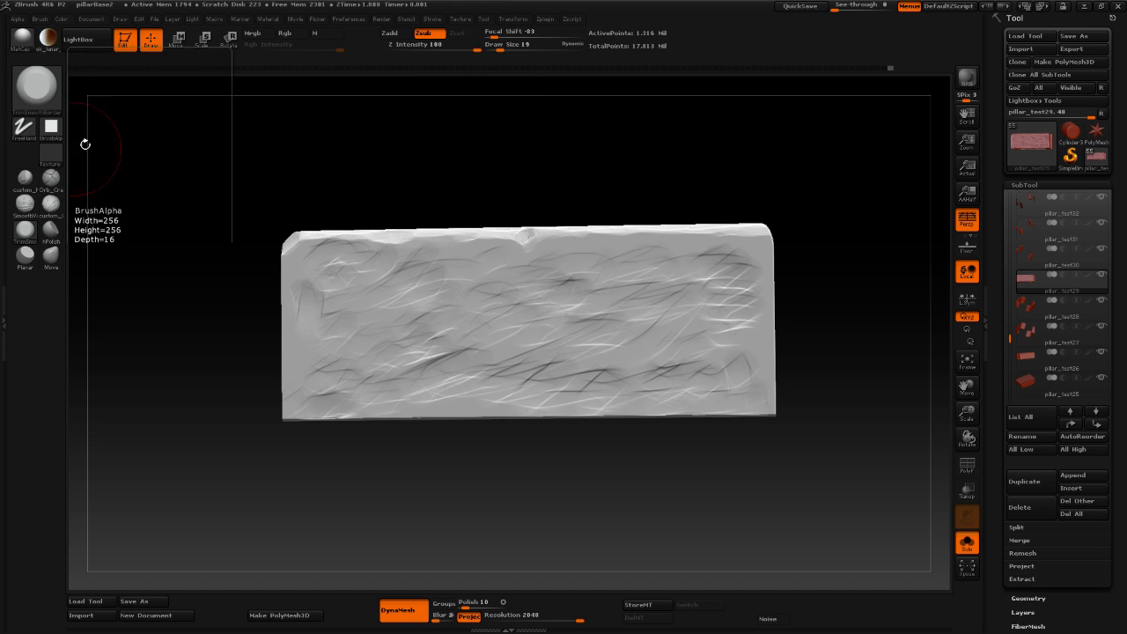
pyautogui.moveTo(430, 238); pyautogui.dragTo(414, 232)
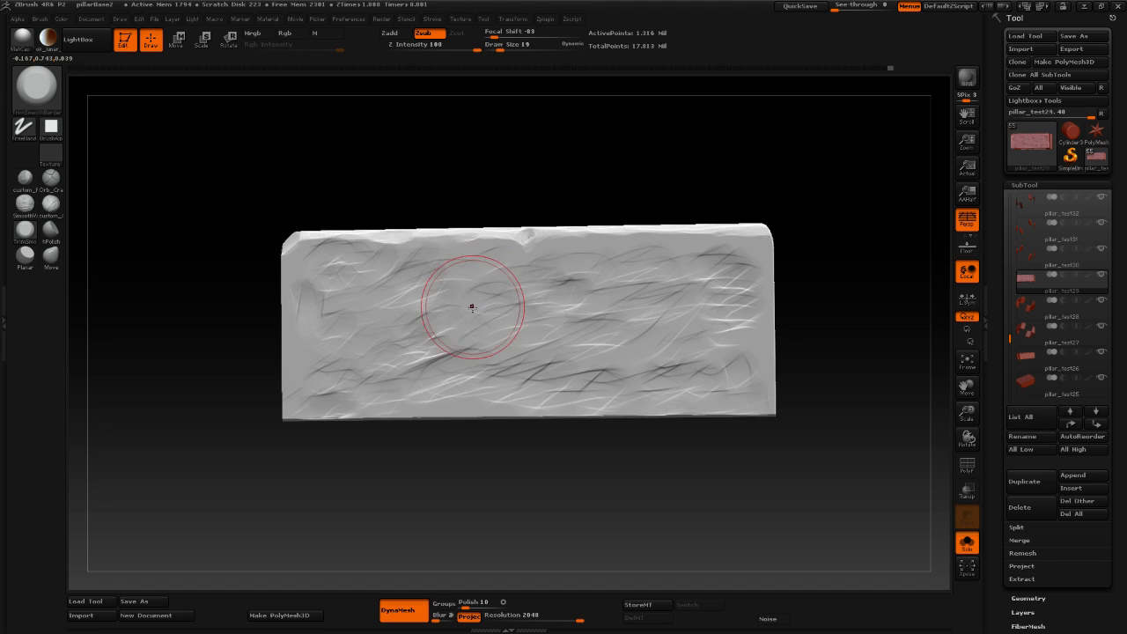
pyautogui.press('space')
pyautogui.moveTo(473, 323); pyautogui.dragTo(417, 361)
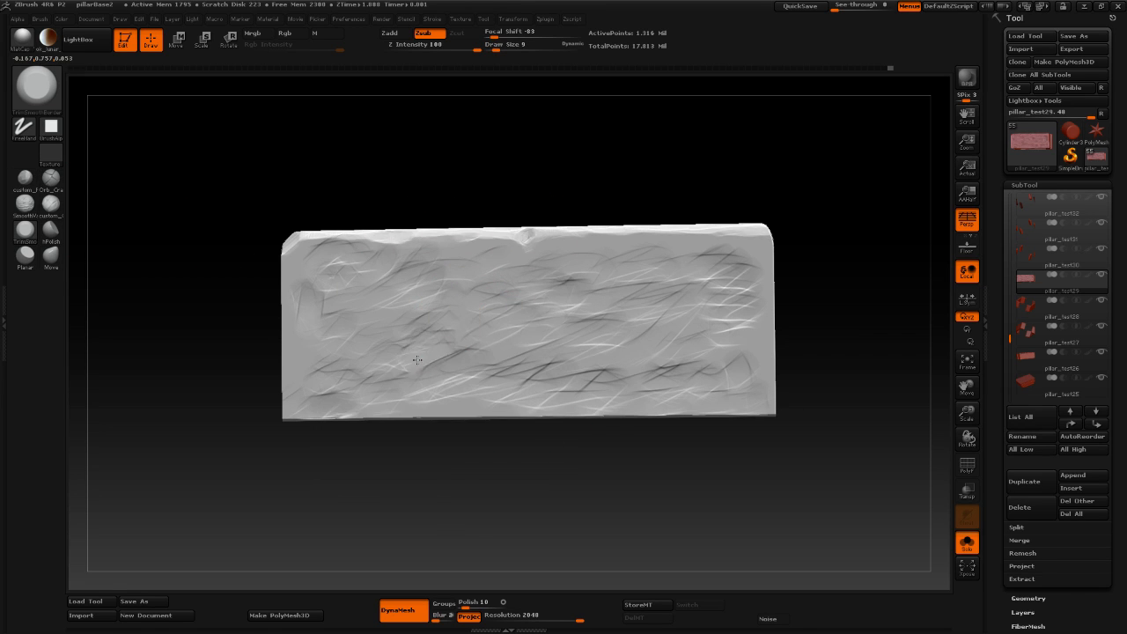
# Flatten the rough marks across the left part of the long front face with the hPolish brush, leaving no mask on the block.
pyautogui.click(51, 229)
pyautogui.moveTo(446, 308); pyautogui.dragTo(421, 329)
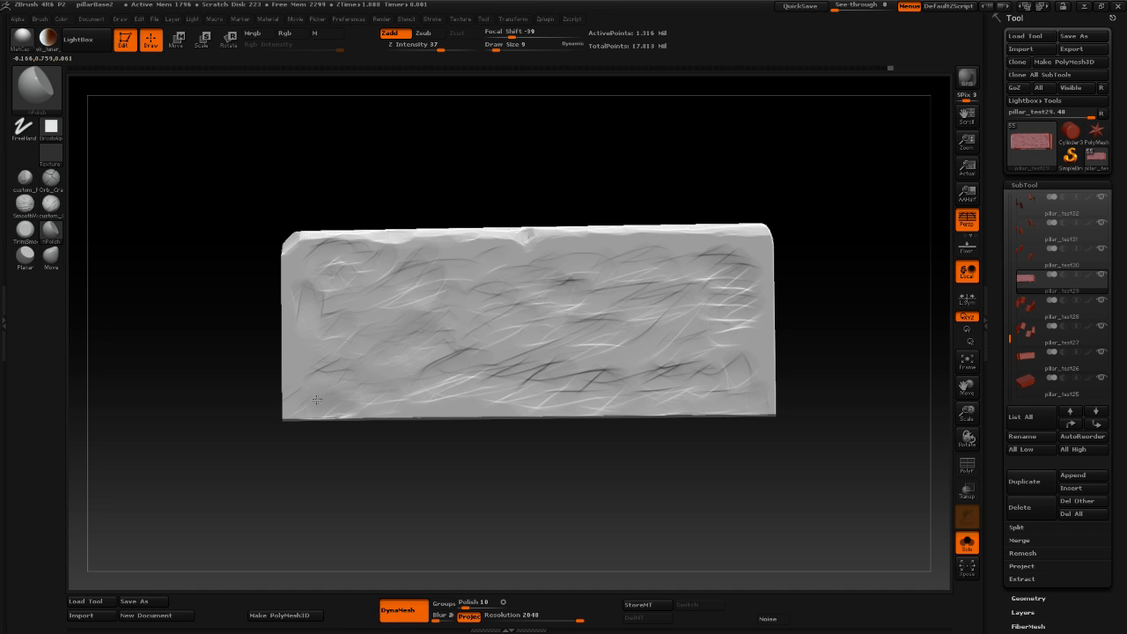
pyautogui.keyDown('ctrl'); pyautogui.click(261, 479); pyautogui.keyUp('ctrl')
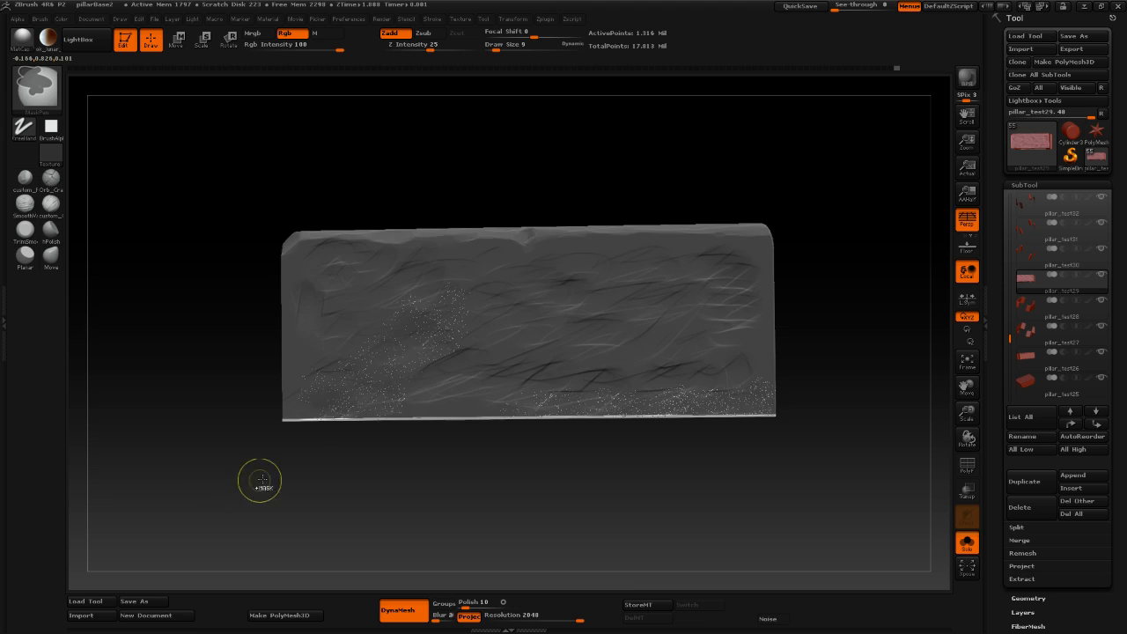
pyautogui.keyDown('ctrl'); pyautogui.moveTo(256, 461); pyautogui.dragTo(234, 478); pyautogui.keyUp('ctrl')
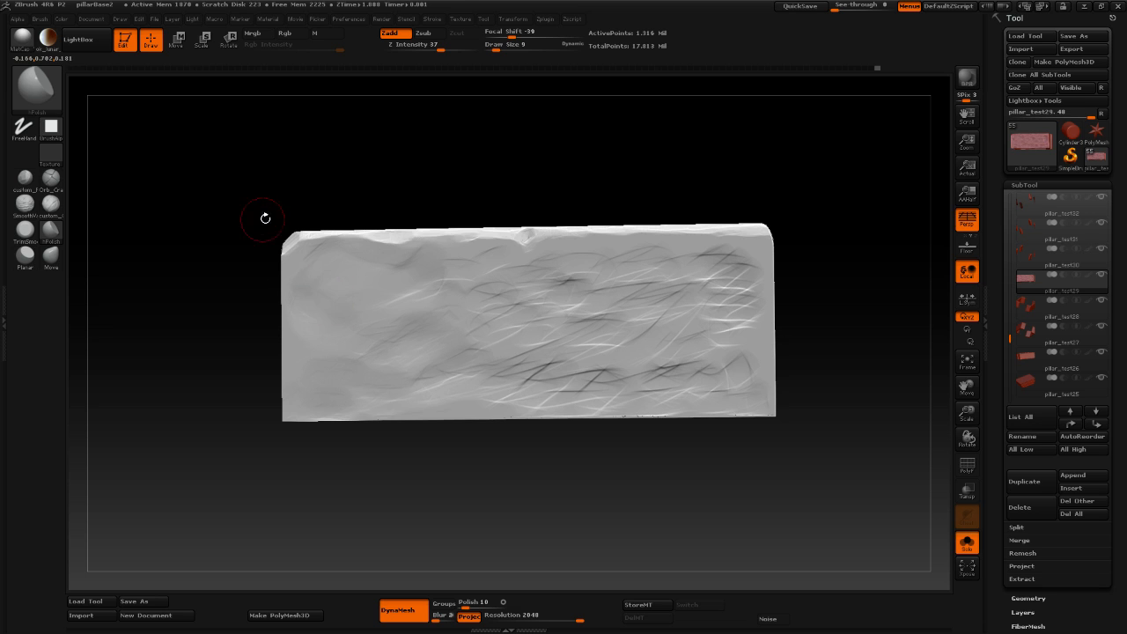
# Polish the chipped upper edge between the left corner and the notch with the custom_Polish brush at draw size 5.
pyautogui.moveTo(216, 385); pyautogui.dragTo(165, 455)
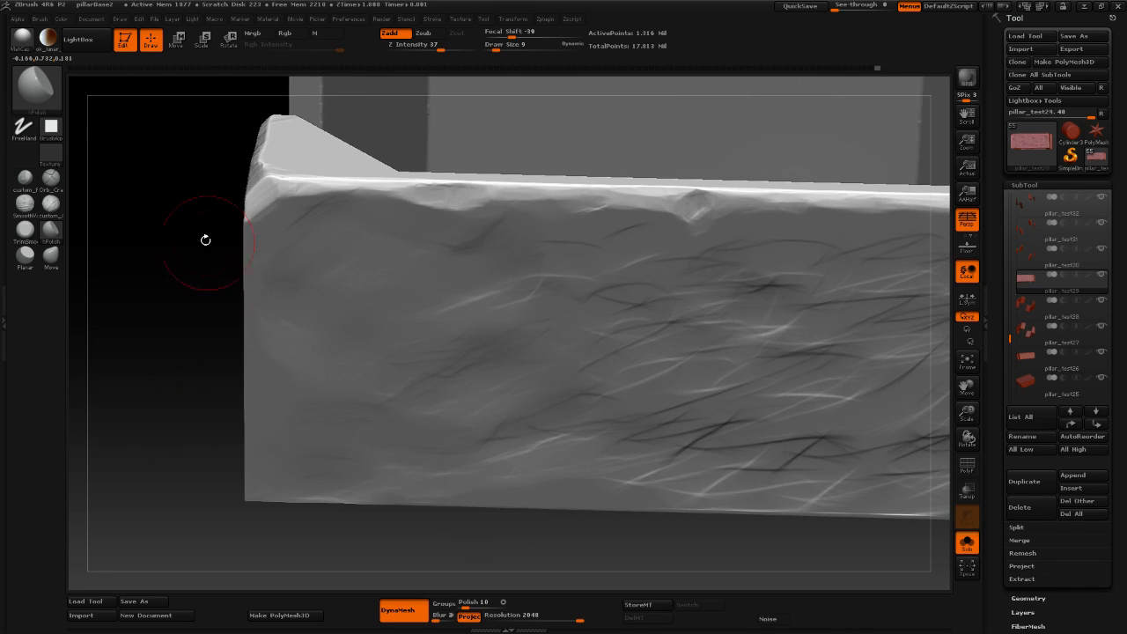
pyautogui.click(28, 179)
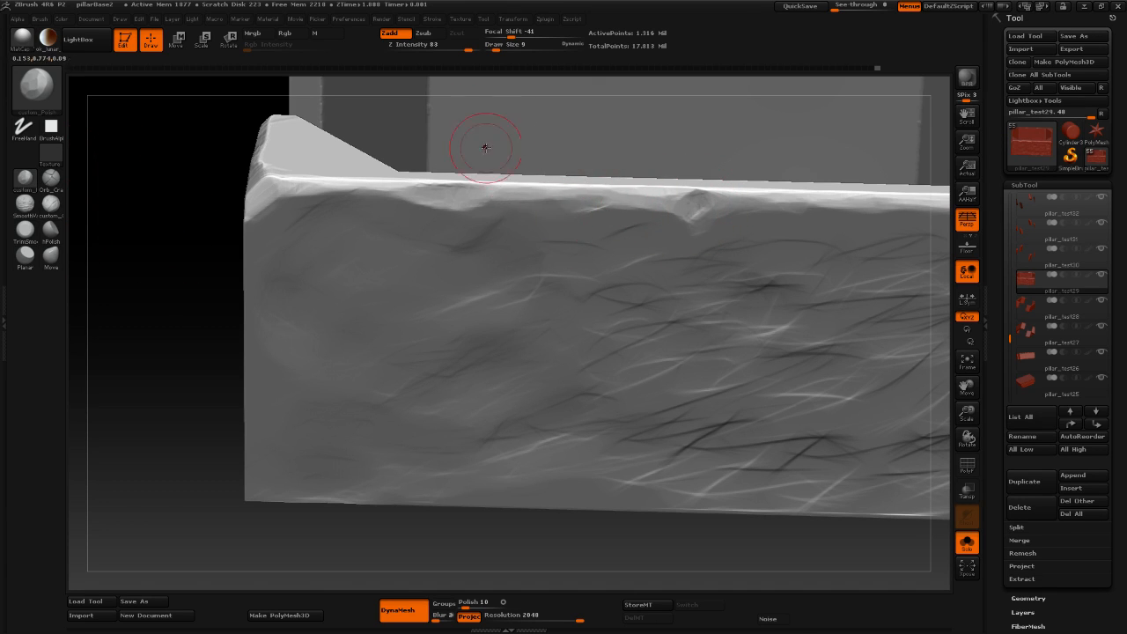
pyautogui.moveTo(498, 49); pyautogui.dragTo(493, 49)
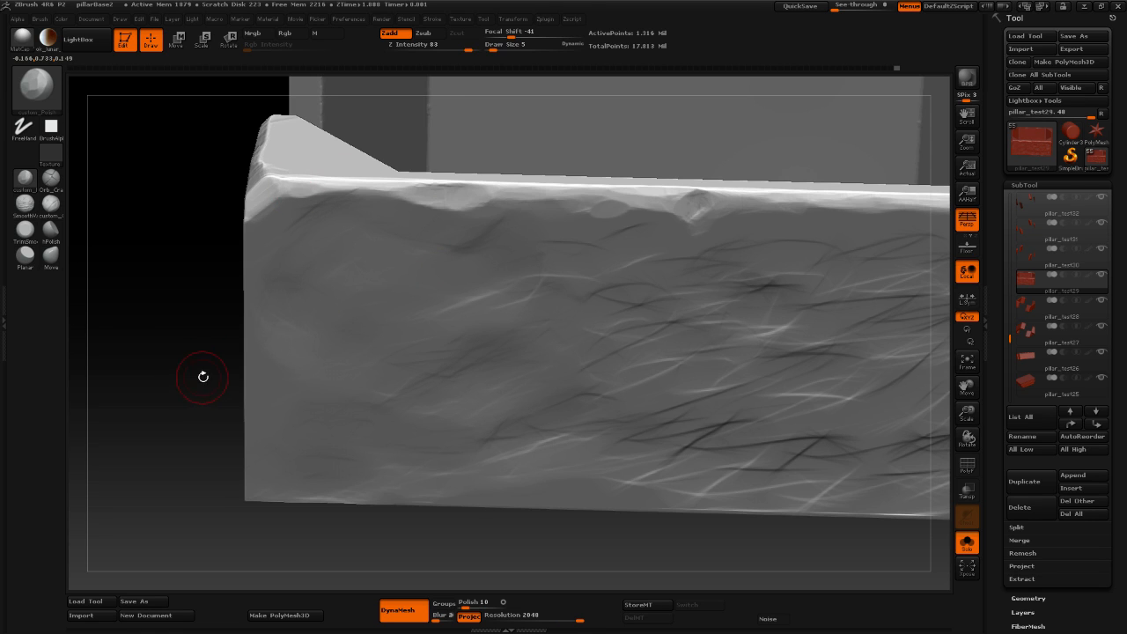
pyautogui.keyDown('ctrl'); pyautogui.moveTo(207, 397); pyautogui.dragTo(206, 349, button='right'); pyautogui.keyUp('ctrl')
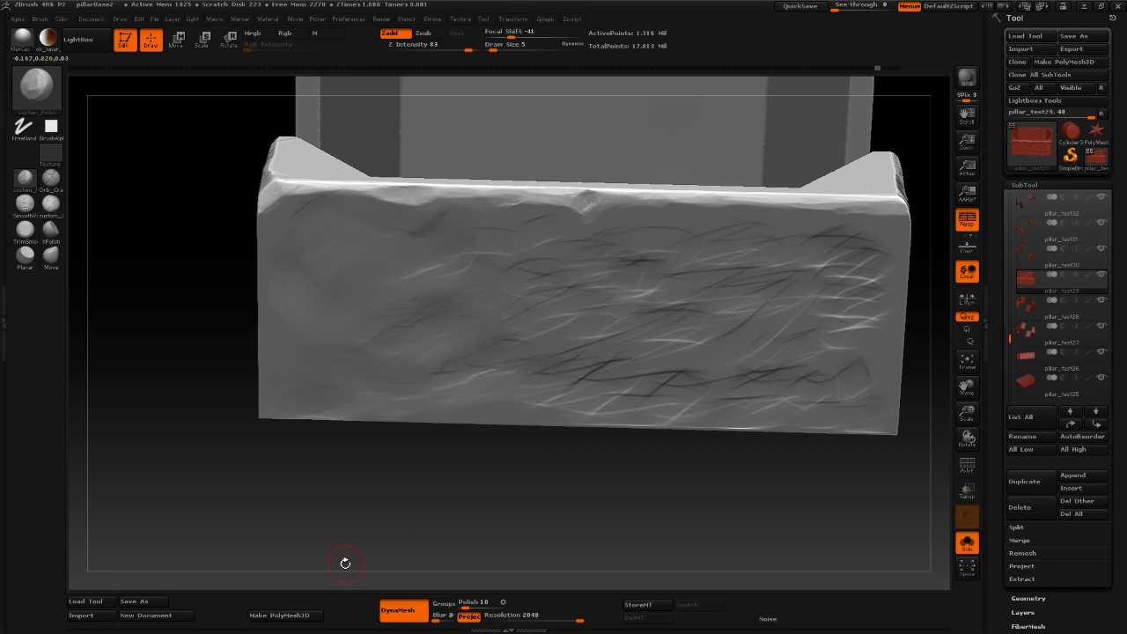
pyautogui.moveTo(345, 561); pyautogui.dragTo(302, 446)
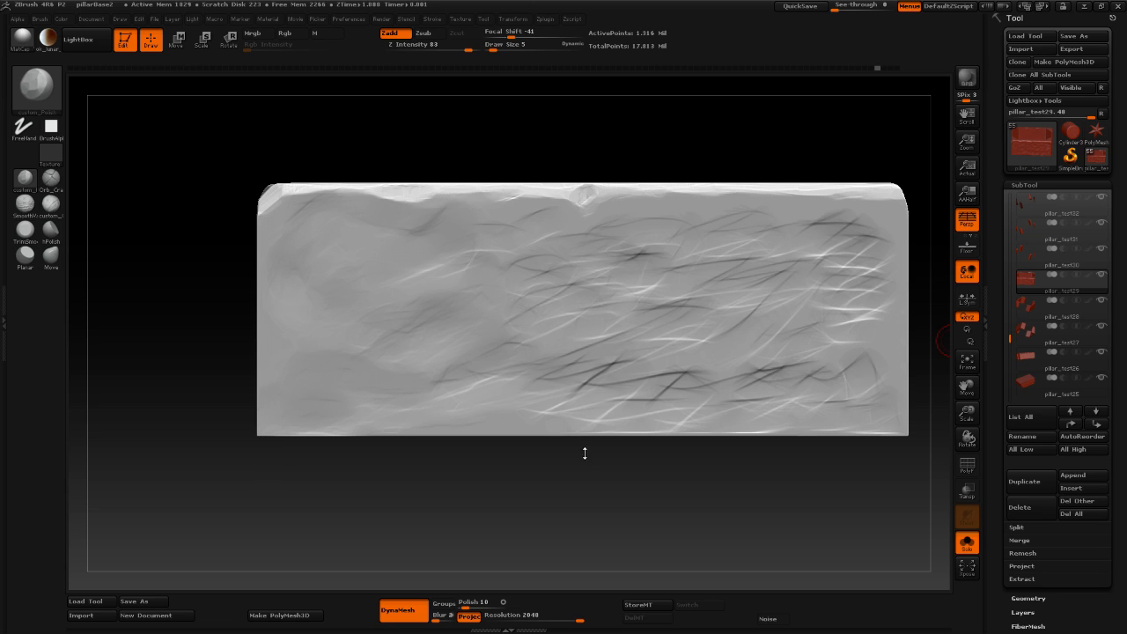
pyautogui.hotkey('alt', 'Tab')
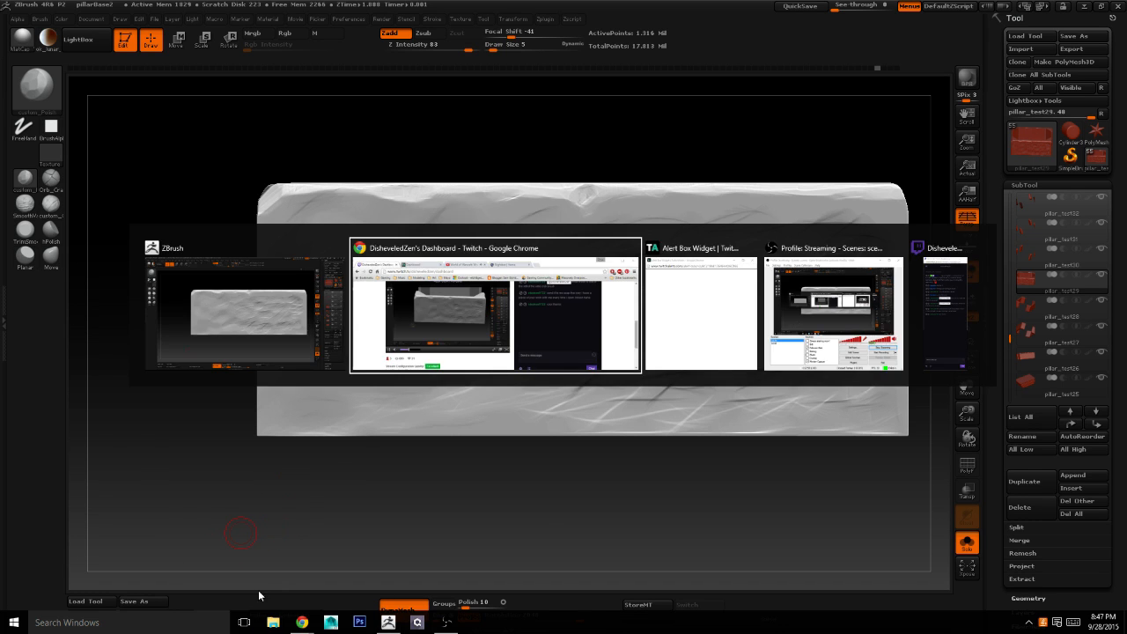
pyautogui.click(273, 622)
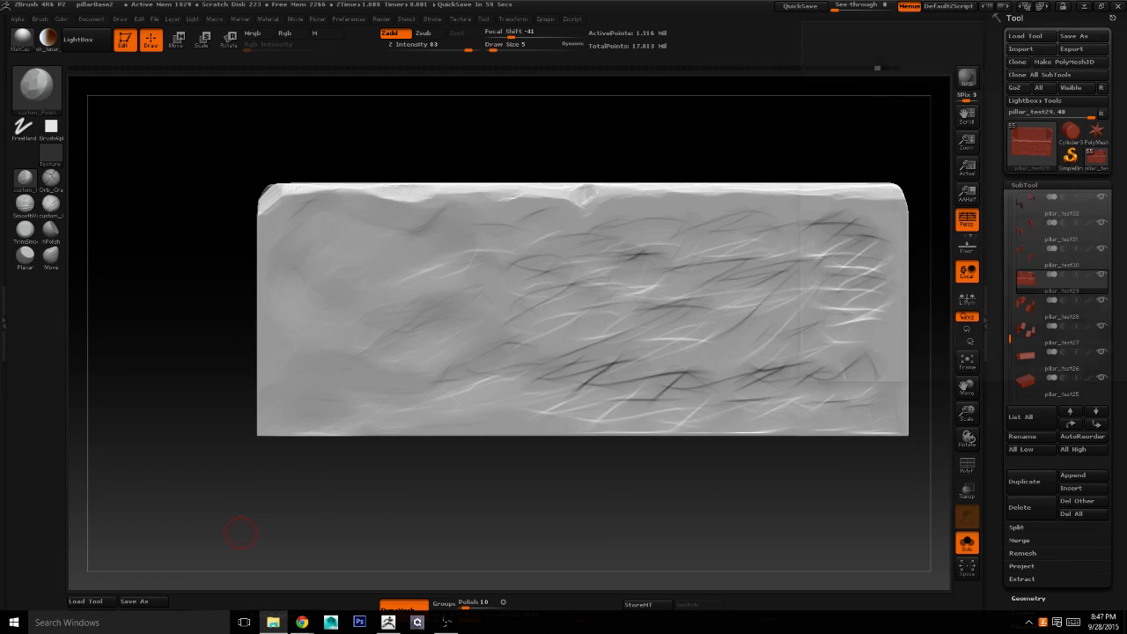
pyautogui.hotkey('alt', 'Tab')
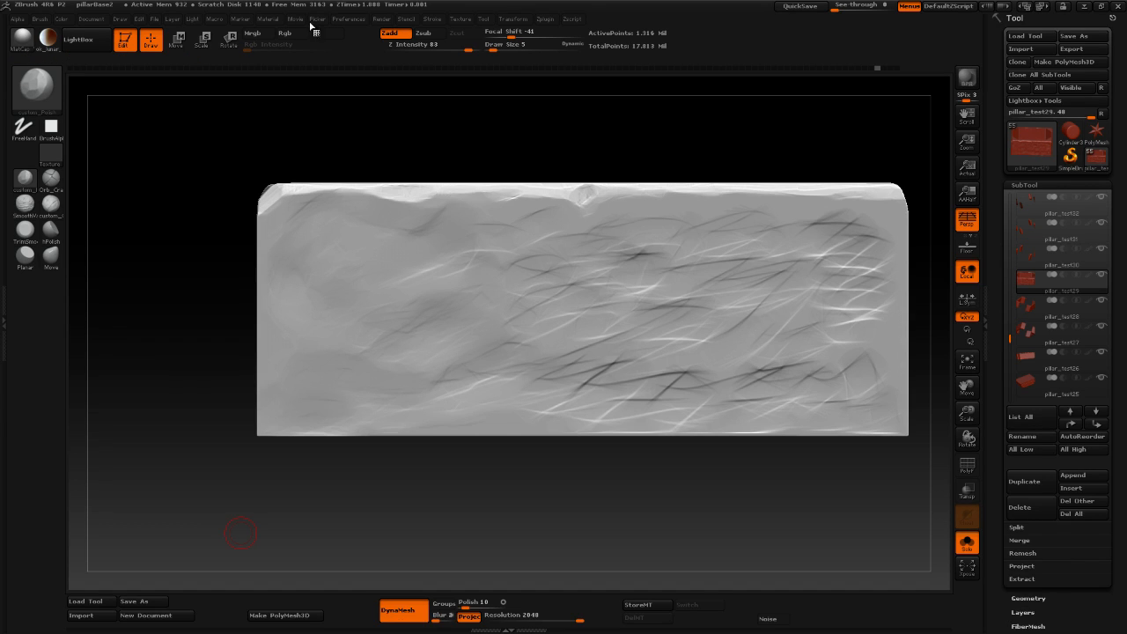
# Set the QuickSave maximum duration to 8 minutes in the preferences.
pyautogui.click(349, 19)
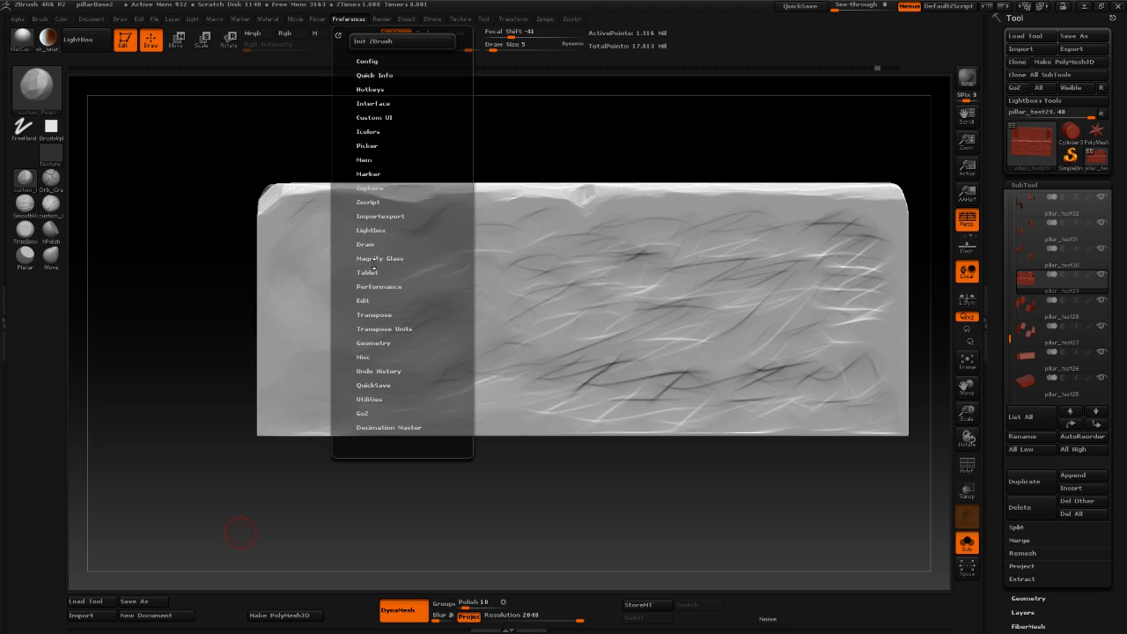
pyautogui.click(366, 384)
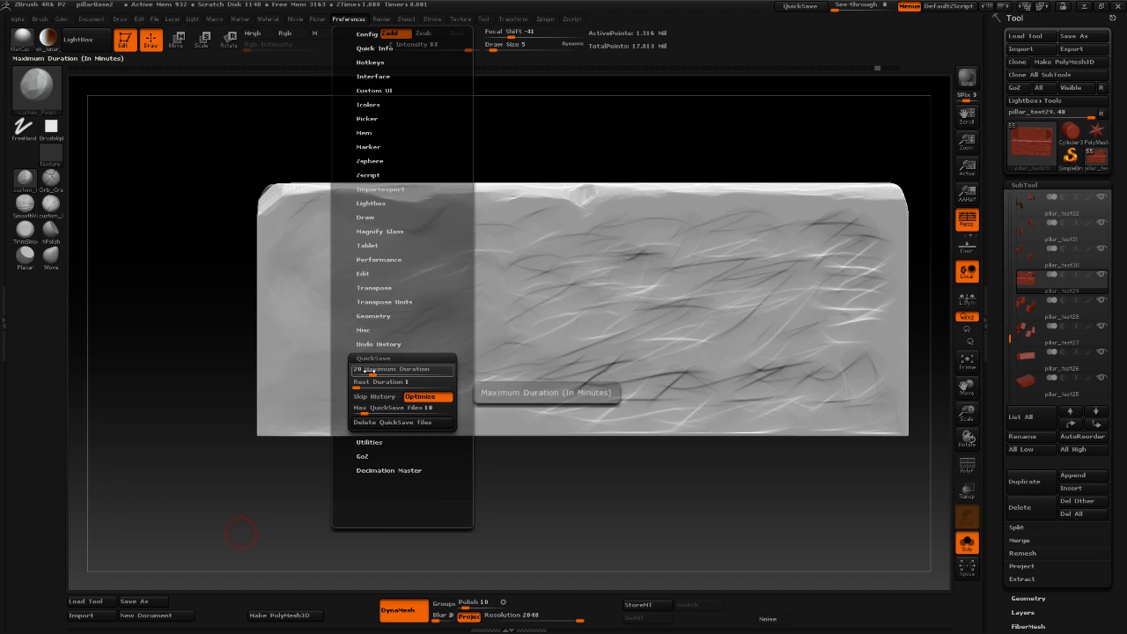
pyautogui.click(357, 368)
pyautogui.write('8')
pyautogui.press('Return')
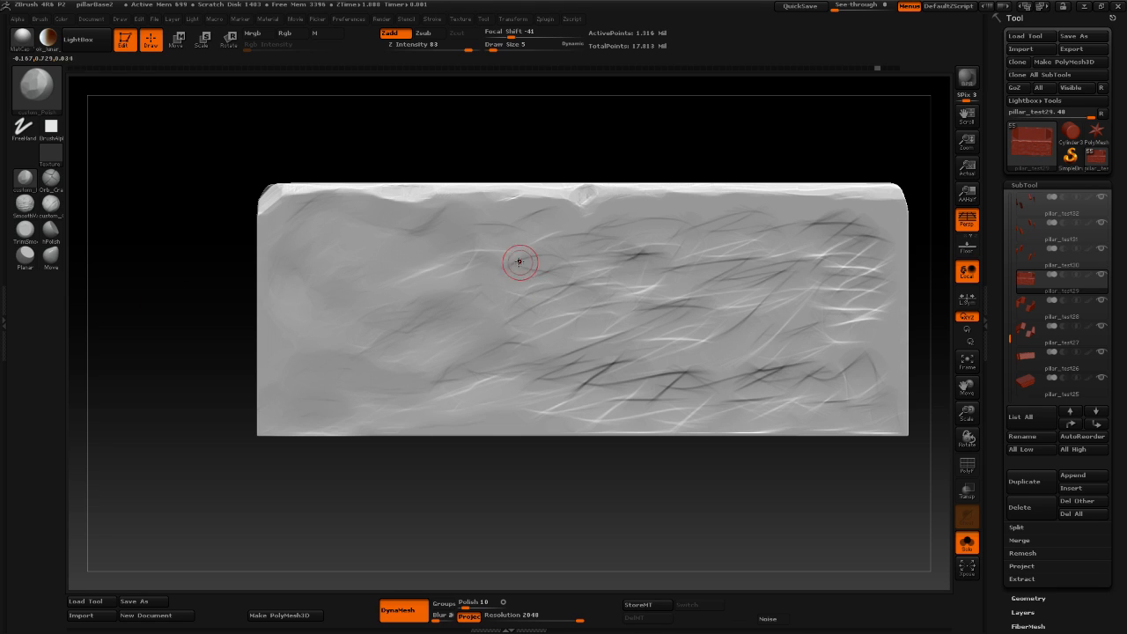
# Start polishing the middle of the long front face with hPolish at draw size 5, accepting removal of the newer undo history.
pyautogui.moveTo(72, 233); pyautogui.dragTo(64, 228)
pyautogui.click(57, 235)
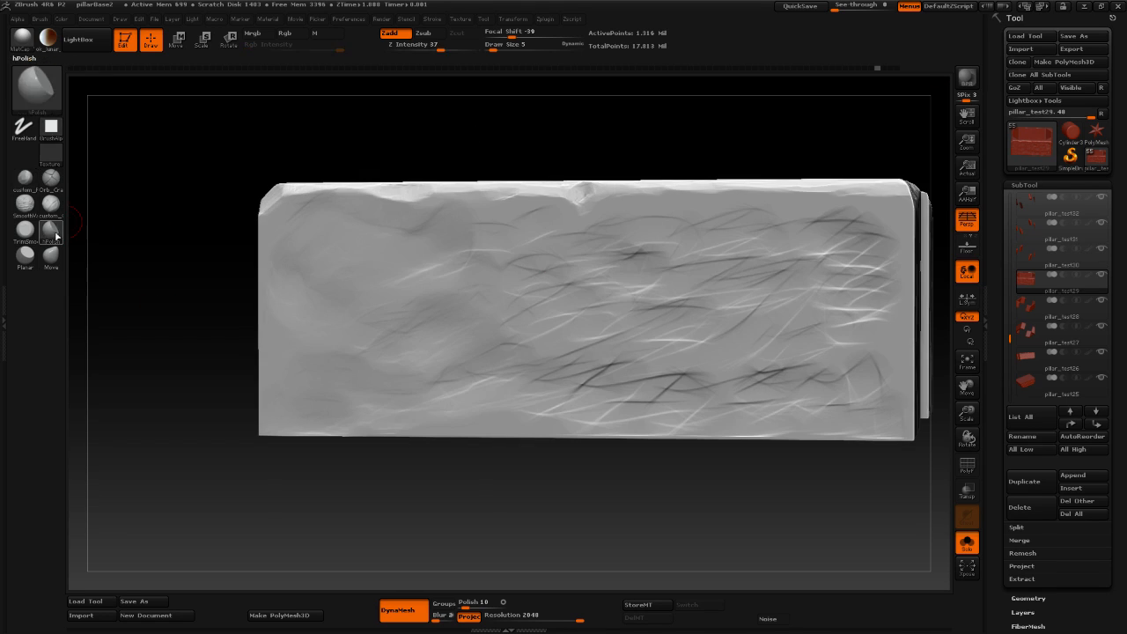
pyautogui.keyDown('shift'); pyautogui.moveTo(144, 312); pyautogui.dragTo(156, 312); pyautogui.keyUp('shift')
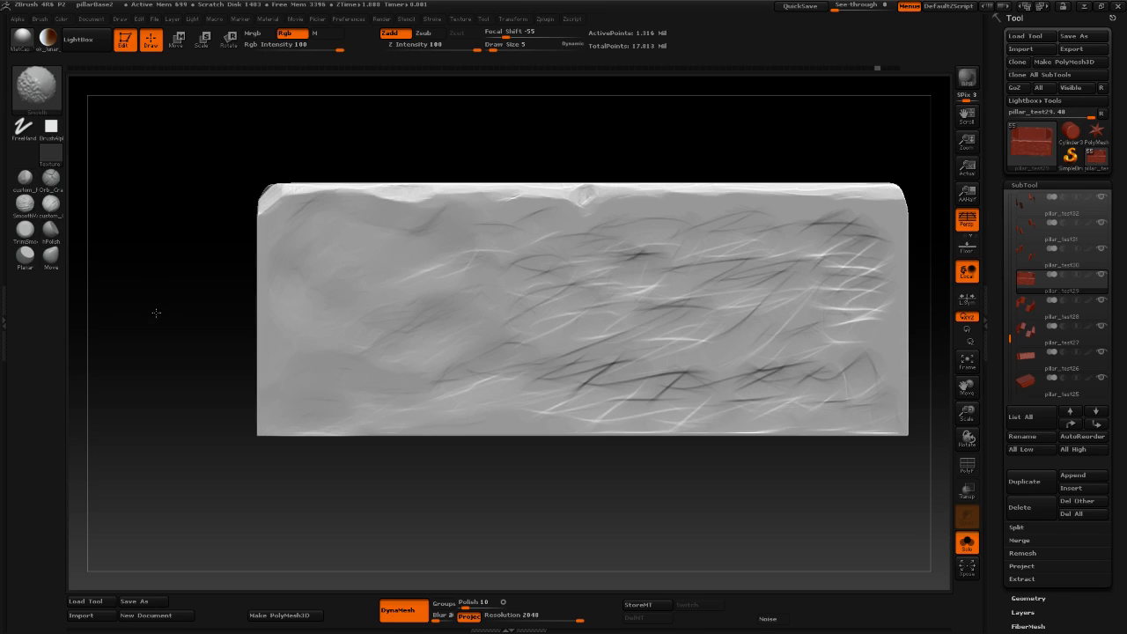
pyautogui.click(609, 331)
pyautogui.click(574, 385)
pyautogui.click(581, 359)
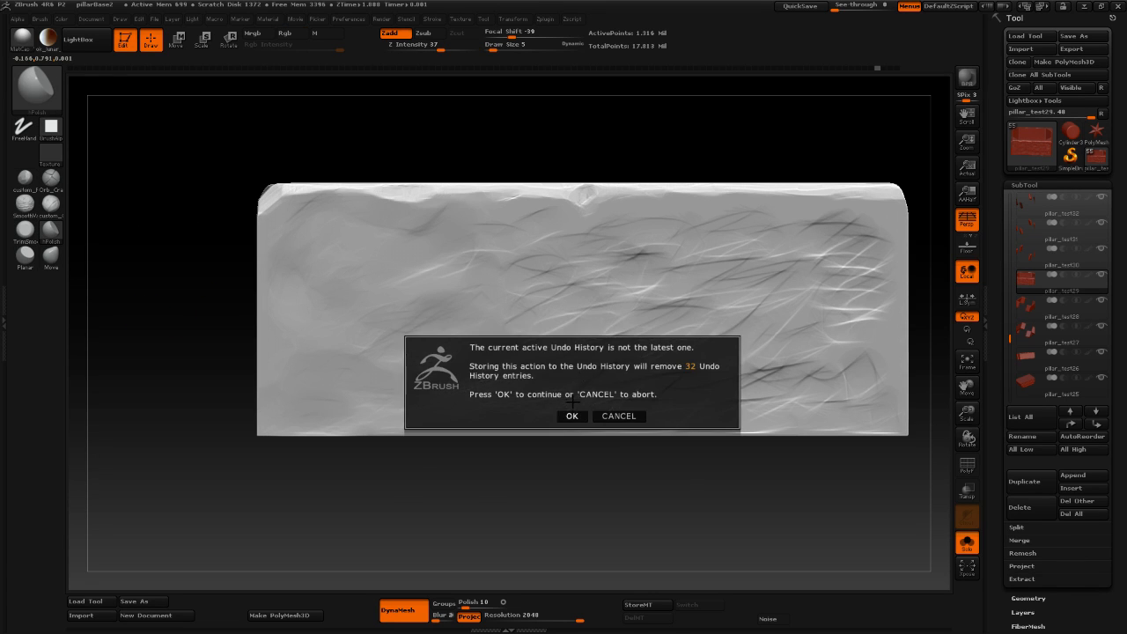
pyautogui.click(573, 415)
# Polish down the rough marks across the front face with hPolish at draw size 14, then the lower area at draw size 10.
pyautogui.press('space')
pyautogui.press('space')
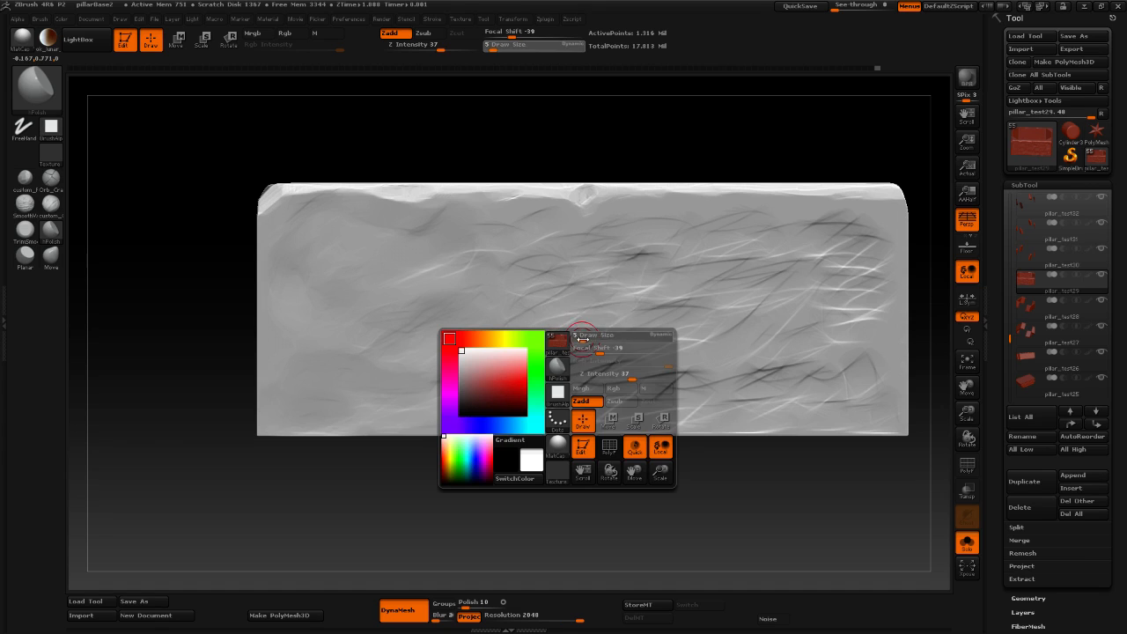
pyautogui.moveTo(582, 339); pyautogui.dragTo(587, 340)
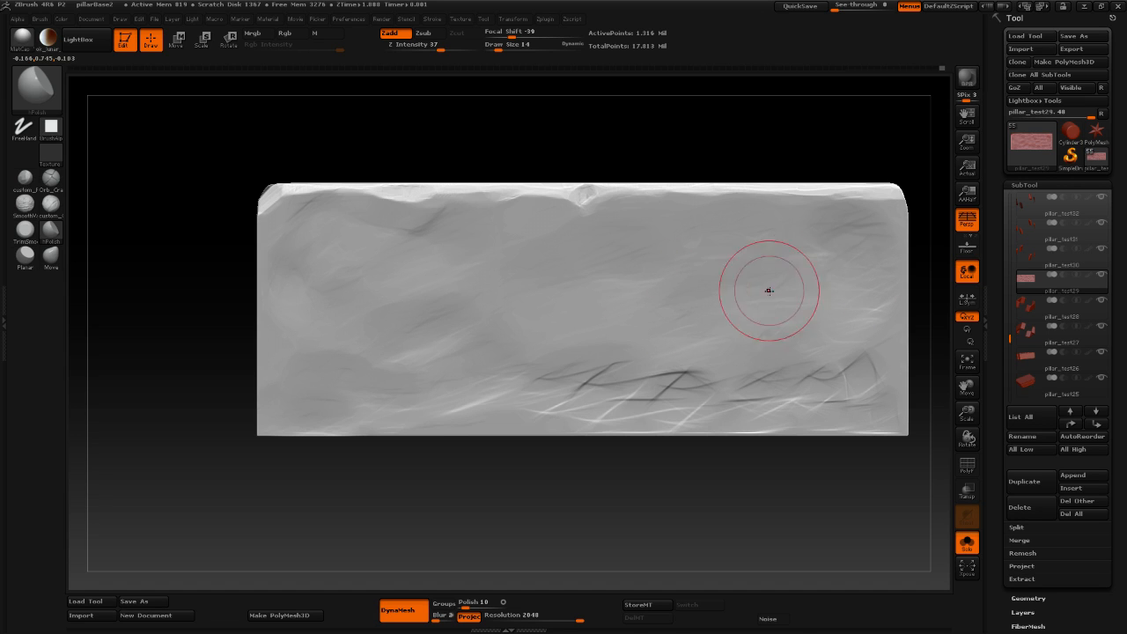
pyautogui.press('space')
pyautogui.moveTo(788, 286); pyautogui.dragTo(770, 286)
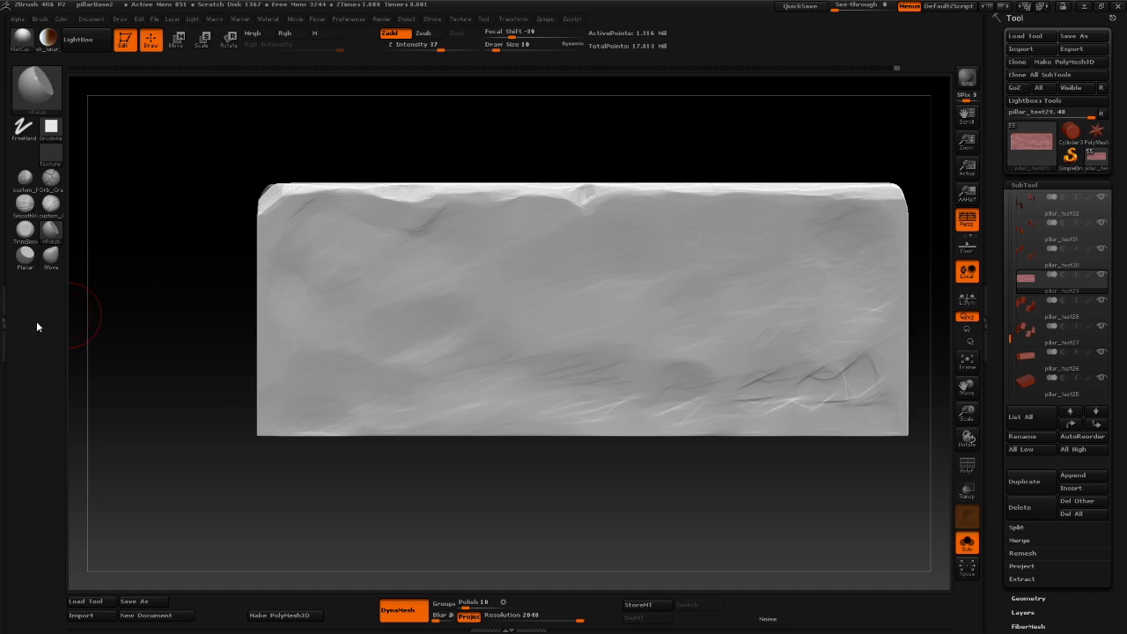
# Turn off the hPolish brush's alpha and soften the remaining marks along the lower edge and lower right corner of the front face.
pyautogui.click(4, 315)
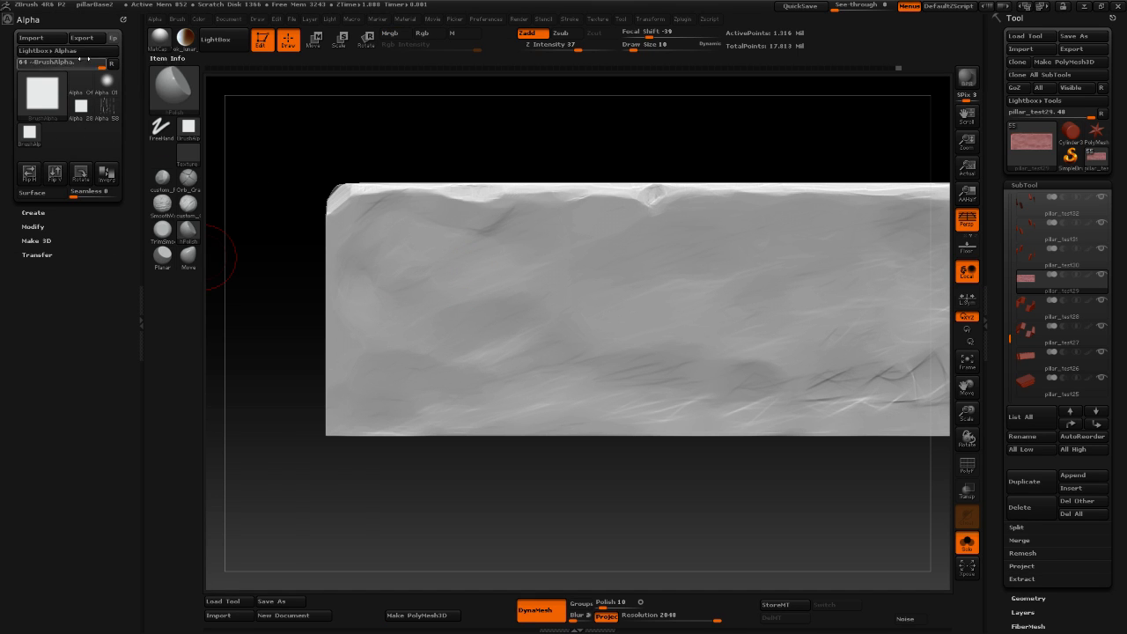
pyautogui.click(42, 93)
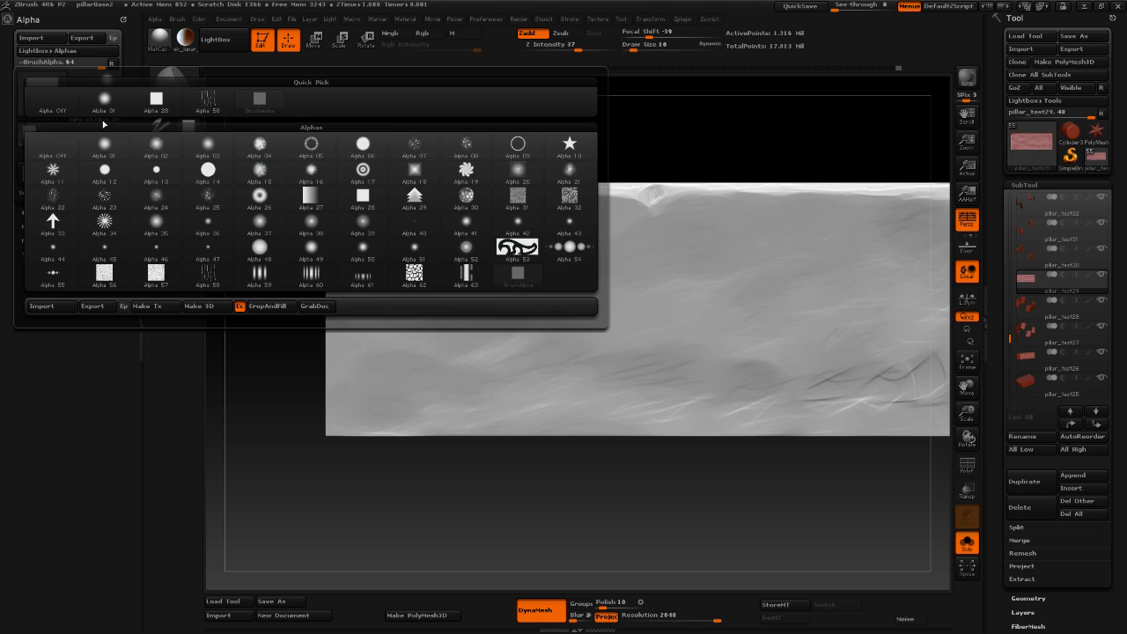
pyautogui.click(50, 99)
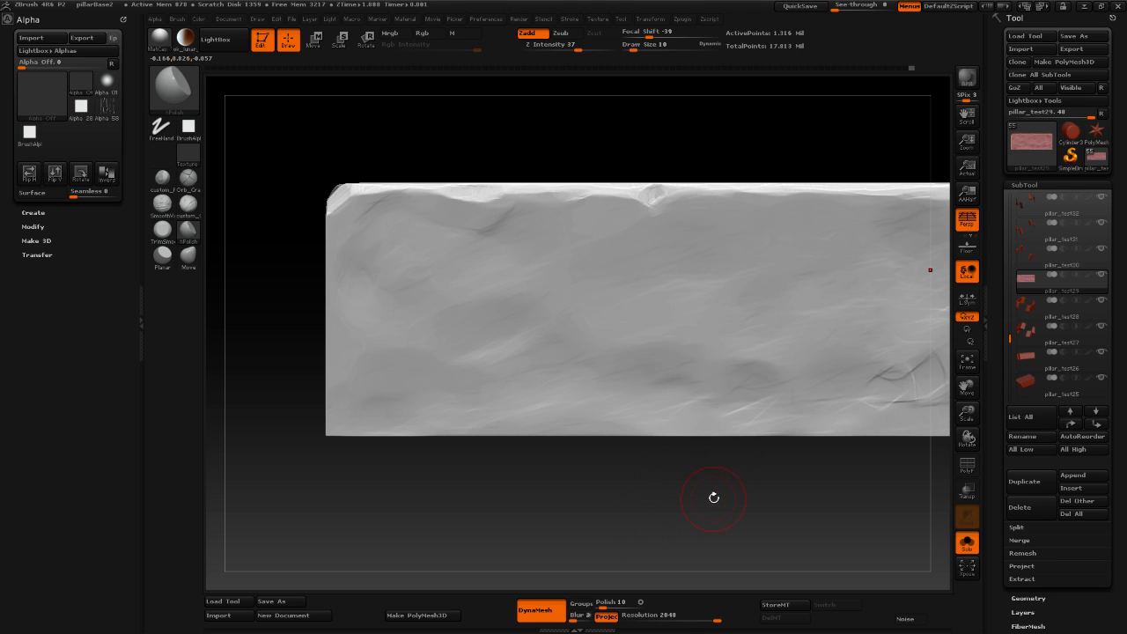
pyautogui.keyDown('alt'); pyautogui.moveTo(738, 497); pyautogui.dragTo(588, 493); pyautogui.keyUp('alt')
pyautogui.moveTo(782, 385)
pyautogui.mouseDown()
pyautogui.moveTo(751, 396)
pyautogui.moveTo(737, 366)
pyautogui.mouseUp()
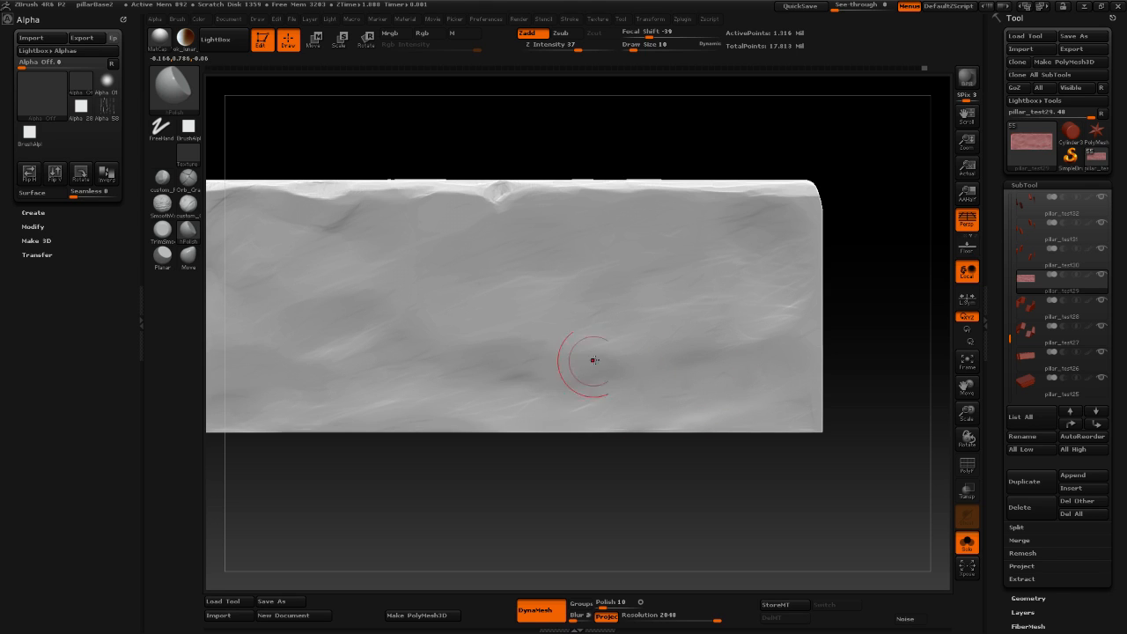
pyautogui.keyDown('alt'); pyautogui.moveTo(702, 497); pyautogui.dragTo(766, 353); pyautogui.keyUp('alt')
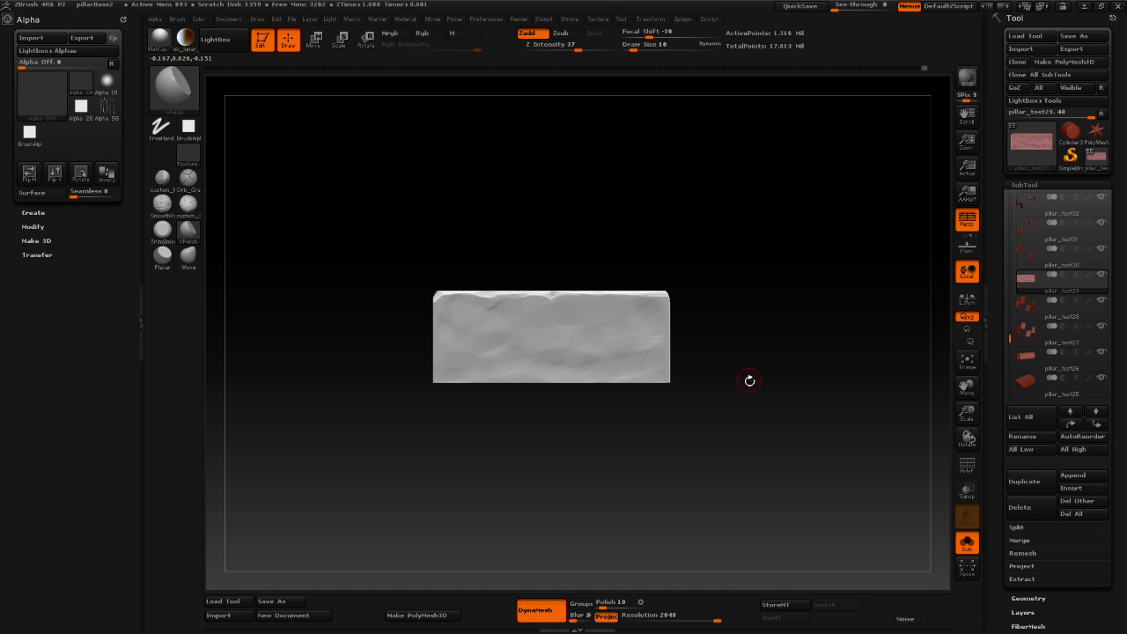
pyautogui.moveTo(768, 426); pyautogui.dragTo(706, 314)
pyautogui.click(141, 322)
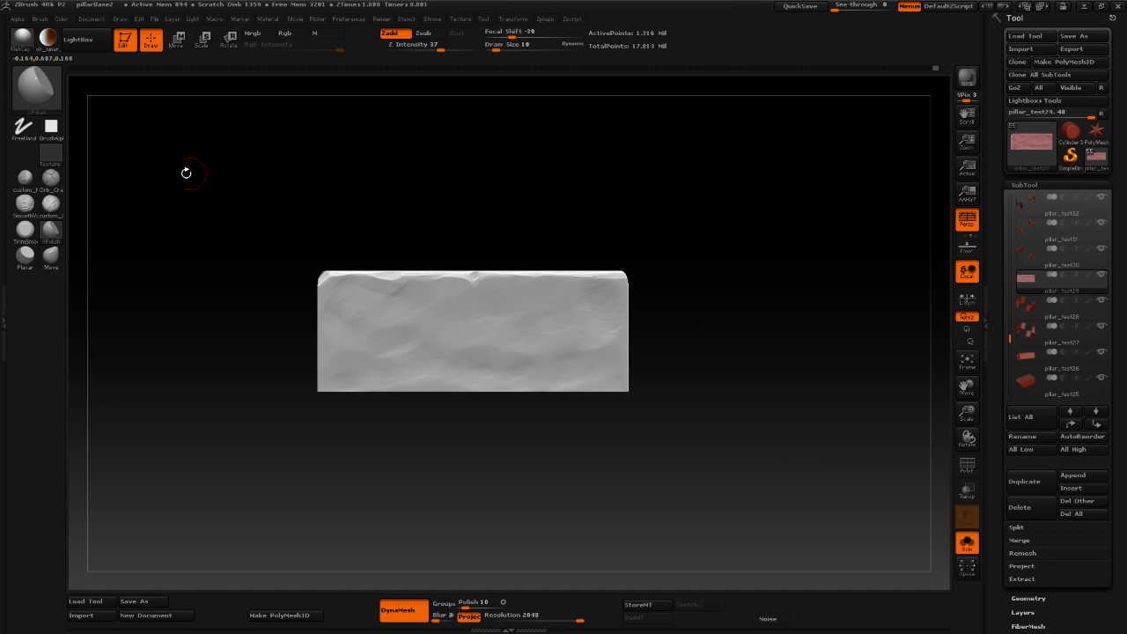
# Flatten the uneven marks across the middle of the long front face with the Flatten brush at draw size 14.
pyautogui.click(40, 99)
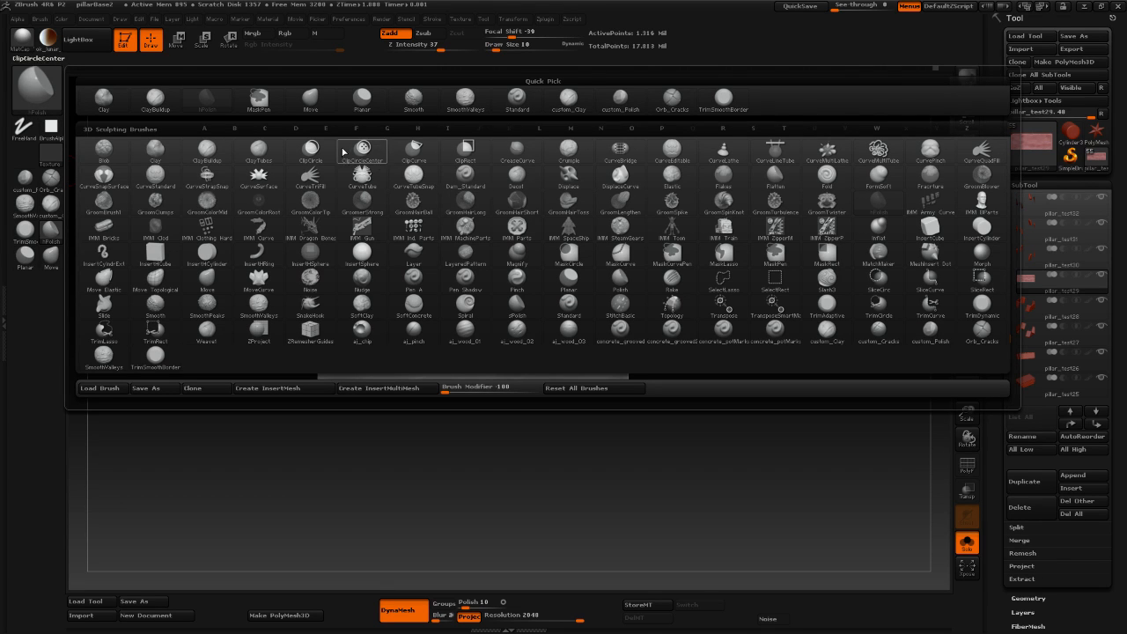
pyautogui.press('f')
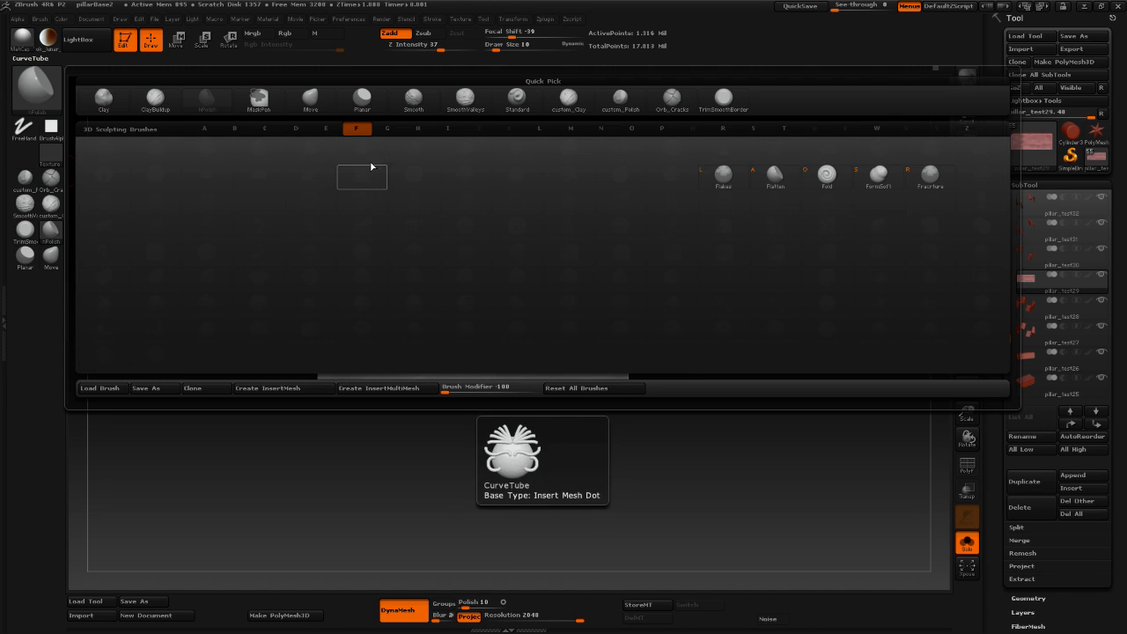
pyautogui.click(780, 183)
pyautogui.moveTo(765, 354)
pyautogui.keyDown('alt'); pyautogui.mouseDown()
pyautogui.moveTo(772, 259)
pyautogui.moveTo(781, 335)
pyautogui.moveTo(470, 244)
pyautogui.mouseUp(); pyautogui.keyUp('alt')
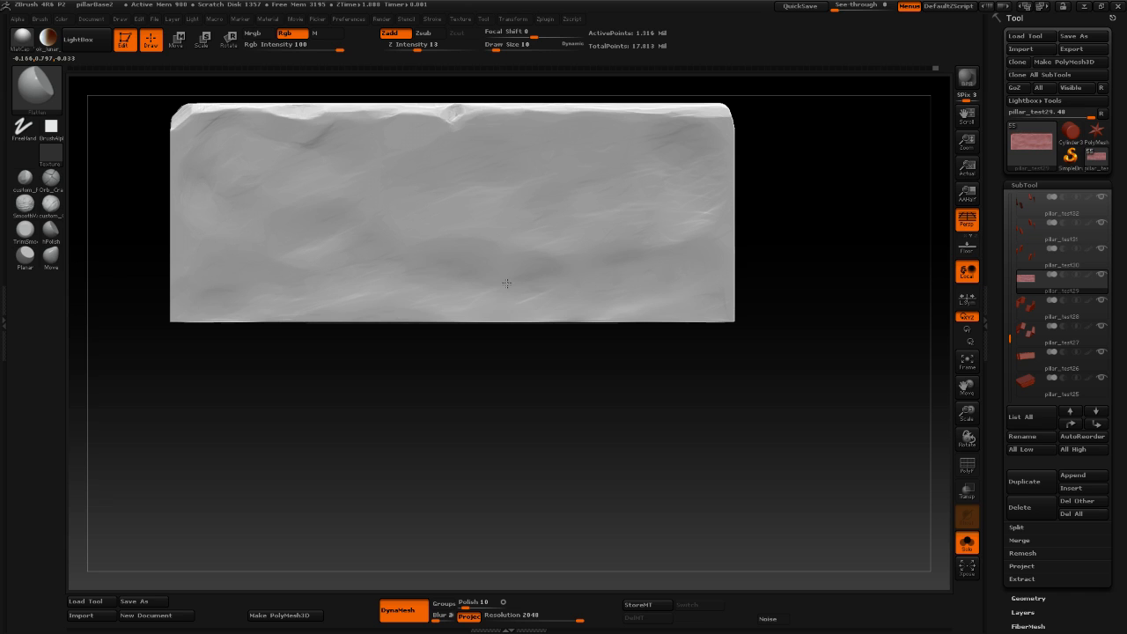
pyautogui.press('space')
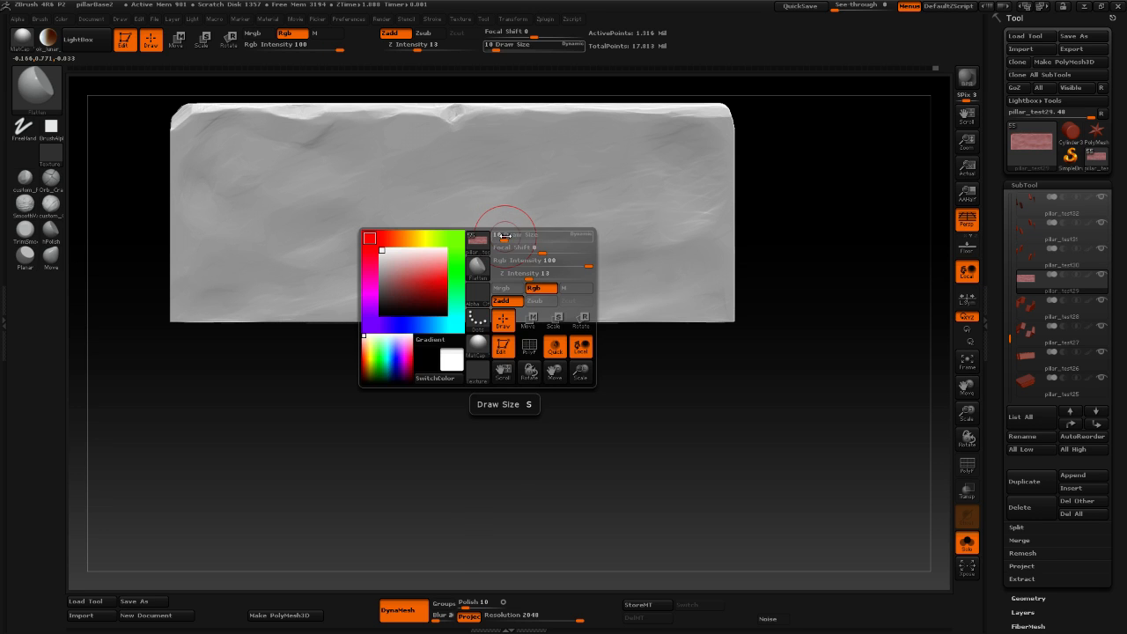
pyautogui.moveTo(507, 234); pyautogui.dragTo(525, 233)
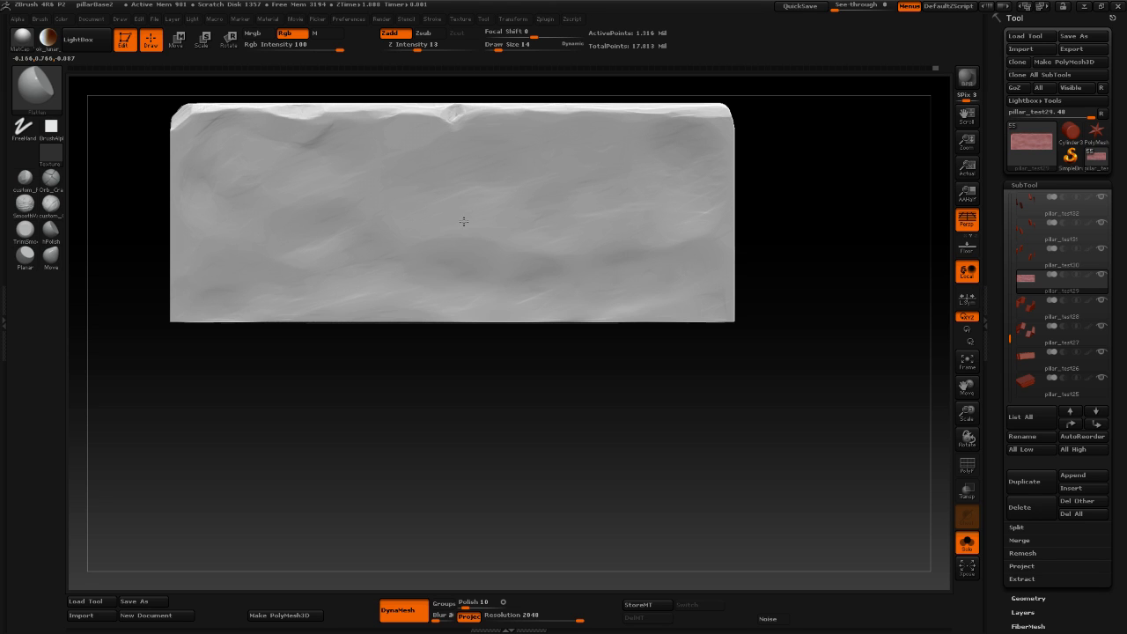
pyautogui.moveTo(557, 239); pyautogui.dragTo(573, 240)
pyautogui.moveTo(472, 242); pyautogui.dragTo(577, 250)
pyautogui.moveTo(507, 248); pyautogui.dragTo(599, 258)
# Examine the flattened front face from a distance and within the whole pillar, then isolate the block again.
pyautogui.keyDown('alt'); pyautogui.moveTo(886, 355); pyautogui.dragTo(752, 281); pyautogui.keyUp('alt')
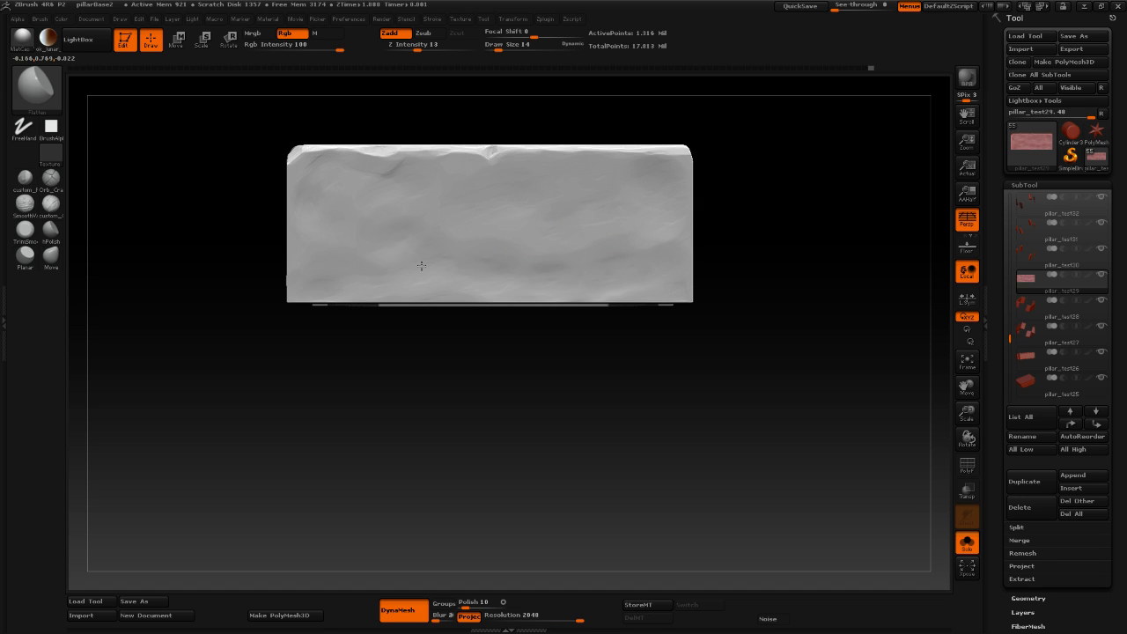
pyautogui.keyDown('alt'); pyautogui.moveTo(849, 409); pyautogui.dragTo(833, 373); pyautogui.keyUp('alt')
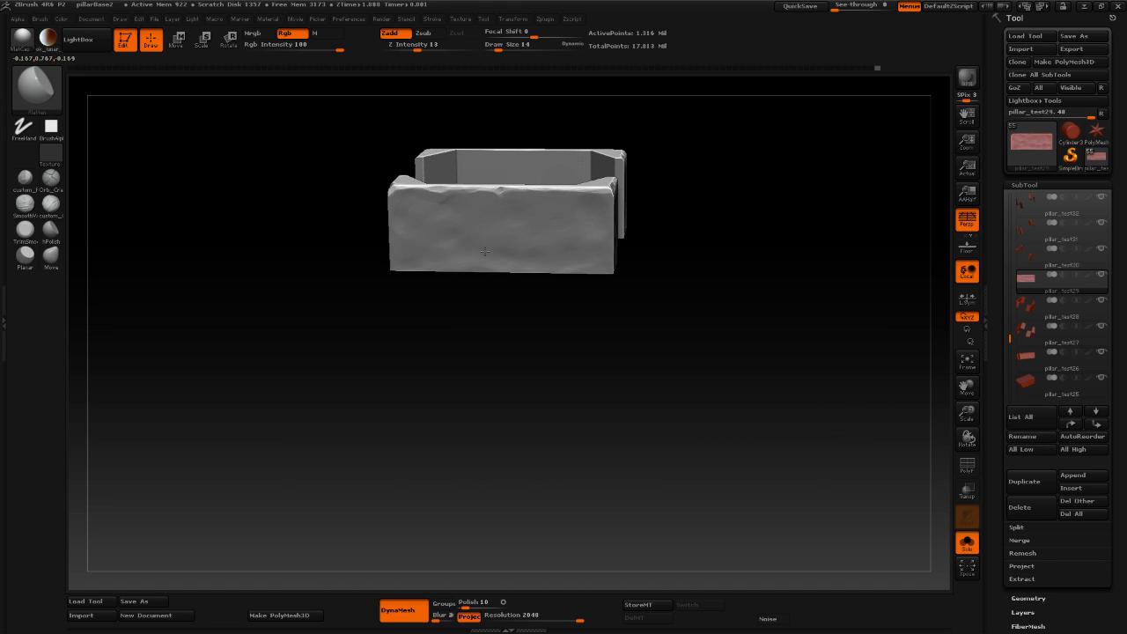
pyautogui.keyDown('alt'); pyautogui.moveTo(722, 334); pyautogui.dragTo(775, 249); pyautogui.keyUp('alt')
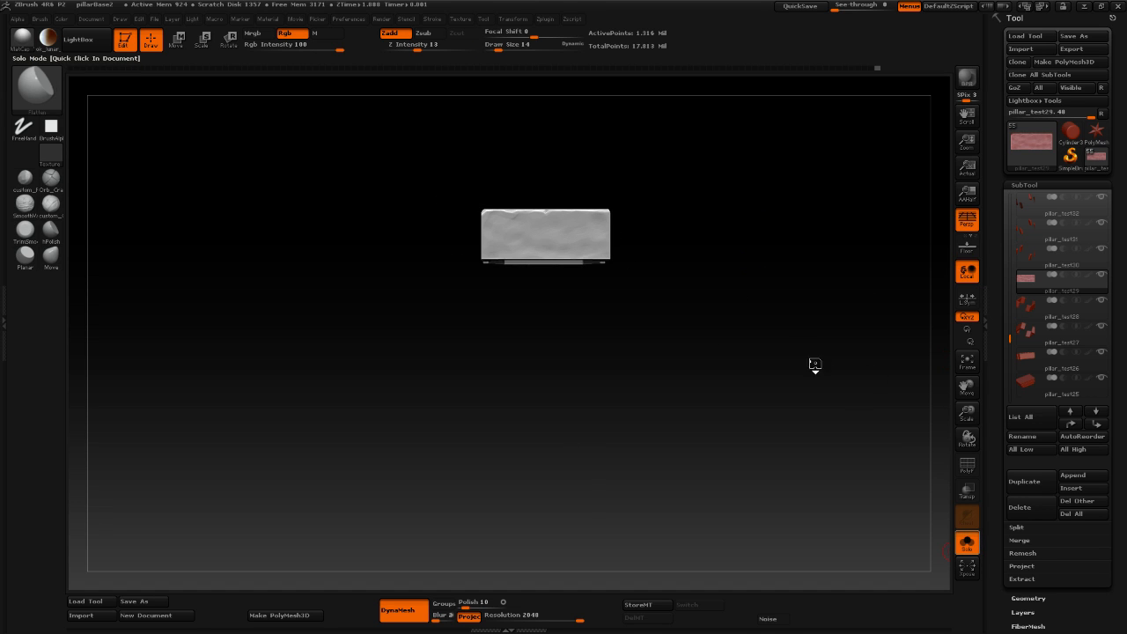
pyautogui.click(966, 546)
pyautogui.moveTo(851, 378); pyautogui.dragTo(900, 352)
pyautogui.moveTo(828, 380)
pyautogui.mouseDown()
pyautogui.moveTo(830, 396)
pyautogui.moveTo(865, 328)
pyautogui.mouseUp()
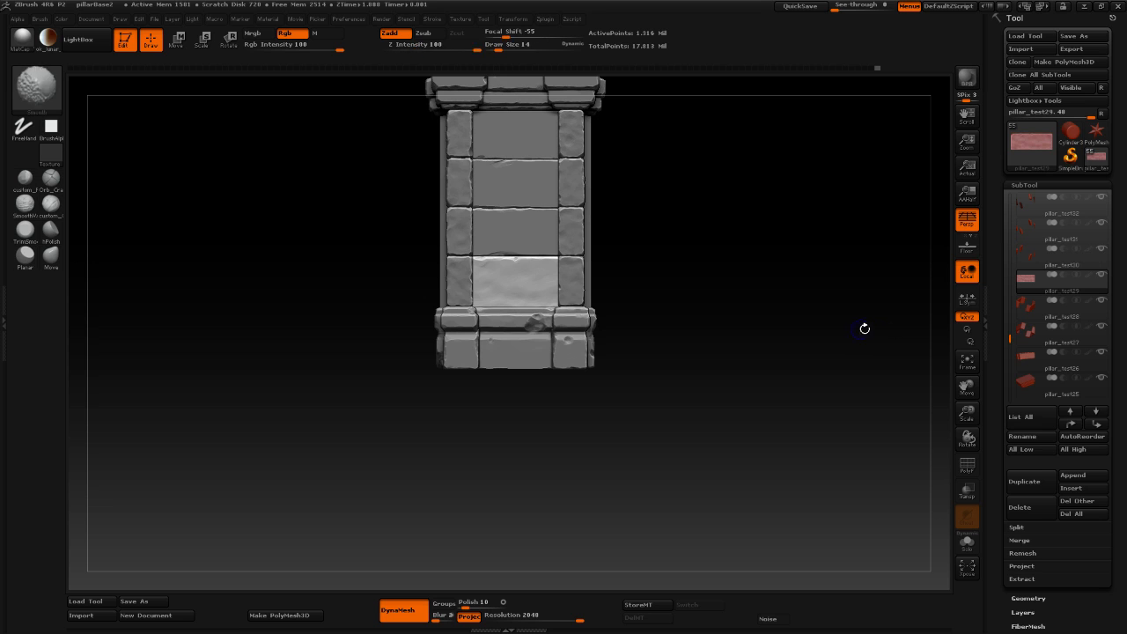
pyautogui.click(967, 543)
# Carve rough marks over the narrow end face beside the sculpted front face with the custom_Clay brush at draw size 14.
pyautogui.moveTo(792, 314); pyautogui.dragTo(753, 419)
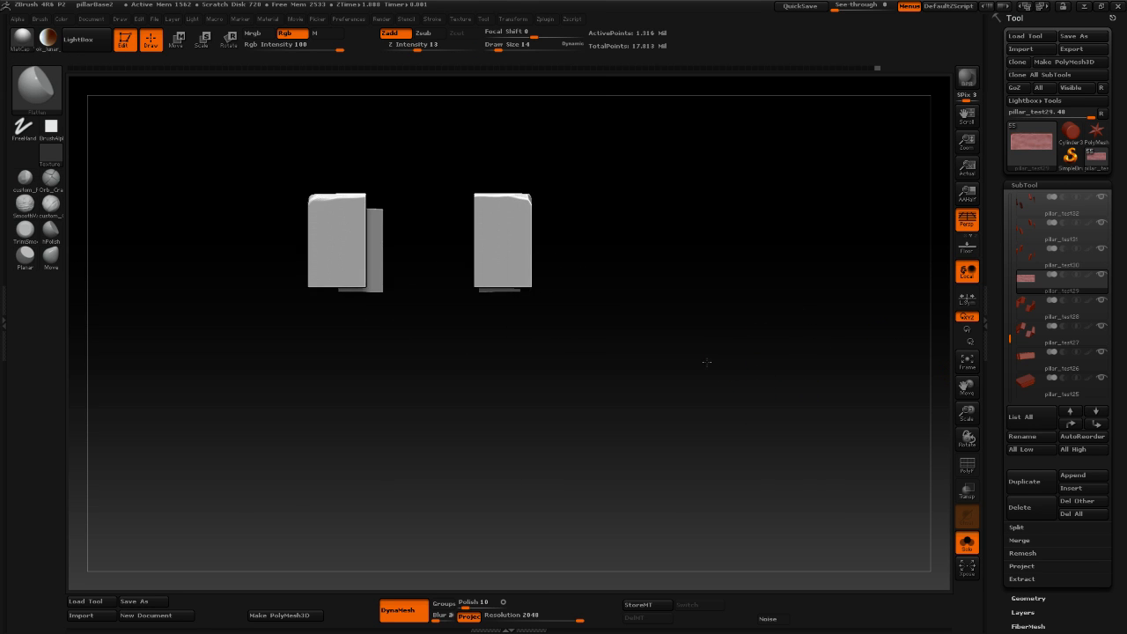
pyautogui.keyDown('alt'); pyautogui.moveTo(707, 361); pyautogui.dragTo(776, 473); pyautogui.keyUp('alt')
pyautogui.keyDown('alt'); pyautogui.moveTo(735, 381); pyautogui.dragTo(739, 406); pyautogui.keyUp('alt')
pyautogui.moveTo(769, 355); pyautogui.dragTo(725, 284)
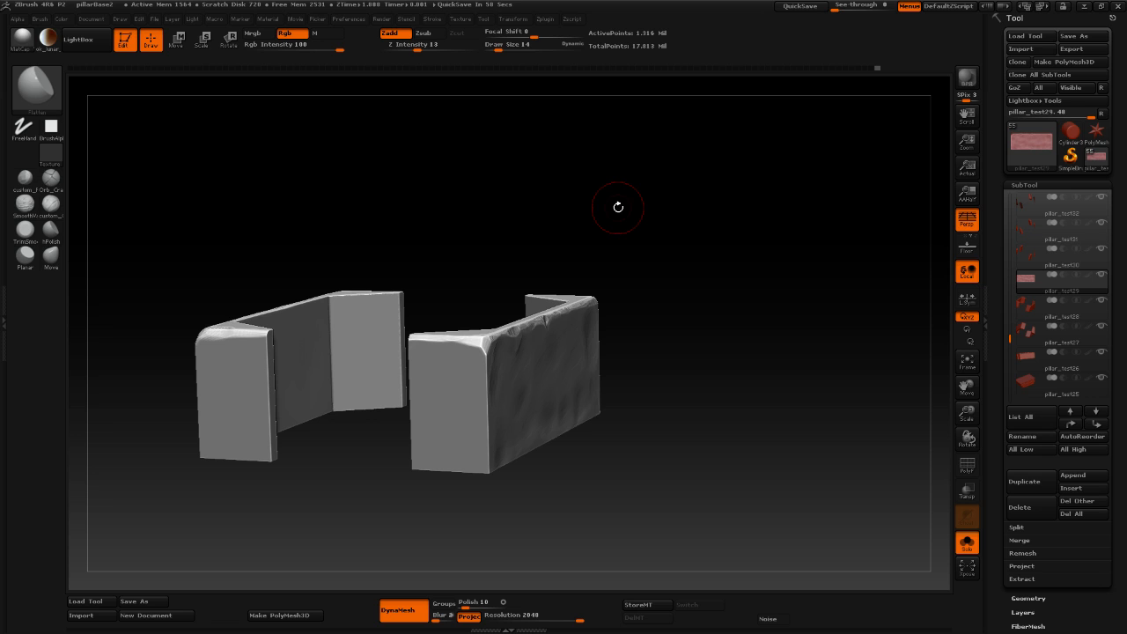
pyautogui.click(51, 203)
pyautogui.moveTo(702, 261)
pyautogui.mouseDown()
pyautogui.moveTo(714, 235)
pyautogui.moveTo(733, 272)
pyautogui.moveTo(647, 254)
pyautogui.mouseUp()
pyautogui.moveTo(463, 269)
pyautogui.mouseDown()
pyautogui.moveTo(435, 266)
pyautogui.moveTo(433, 244)
pyautogui.moveTo(487, 243)
pyautogui.mouseUp()
pyautogui.moveTo(487, 245); pyautogui.dragTo(483, 237)
pyautogui.moveTo(478, 239)
pyautogui.mouseDown()
pyautogui.moveTo(449, 252)
pyautogui.moveTo(496, 264)
pyautogui.moveTo(499, 253)
pyautogui.moveTo(475, 287)
pyautogui.moveTo(443, 293)
pyautogui.moveTo(439, 340)
pyautogui.moveTo(453, 372)
pyautogui.moveTo(495, 338)
pyautogui.mouseUp()
pyautogui.moveTo(495, 338); pyautogui.dragTo(476, 309)
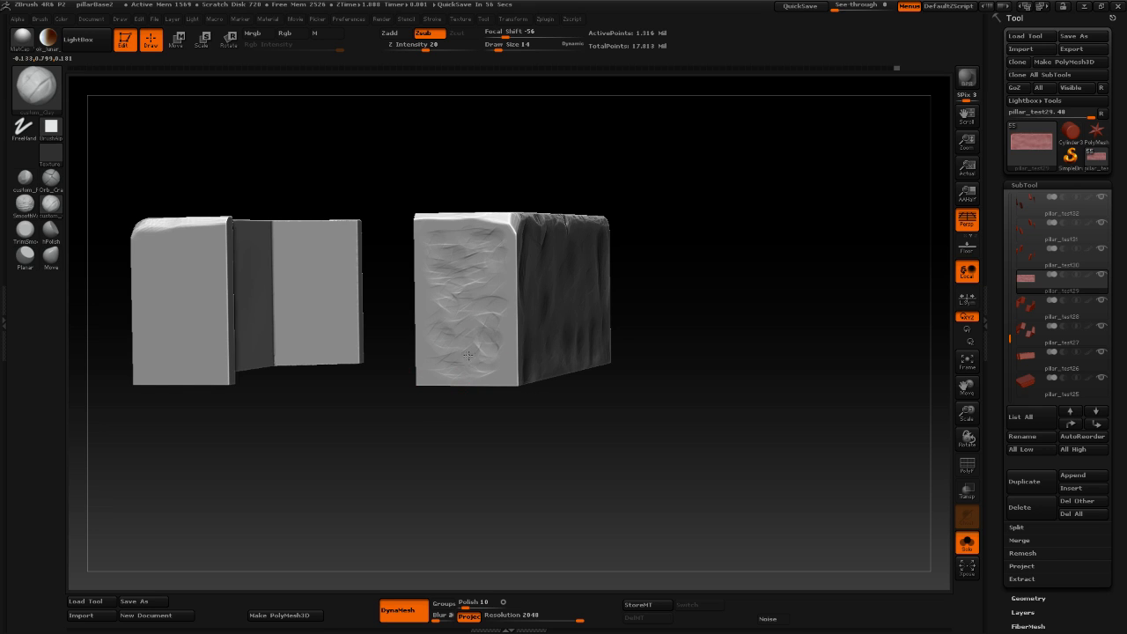
pyautogui.moveTo(468, 356)
pyautogui.mouseDown()
pyautogui.moveTo(438, 345)
pyautogui.moveTo(440, 305)
pyautogui.moveTo(461, 294)
pyautogui.mouseUp()
# Polish the rough marks on the narrow end face into soft planes with the hPolish brush at draw size 14.
pyautogui.click(51, 231)
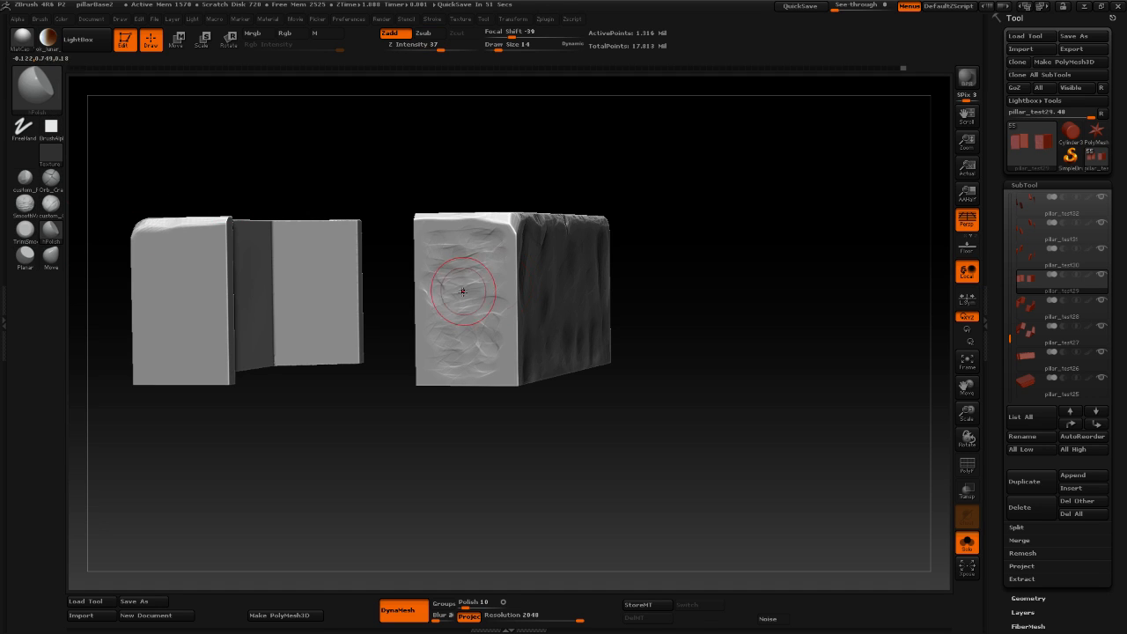
pyautogui.moveTo(463, 292); pyautogui.dragTo(459, 295)
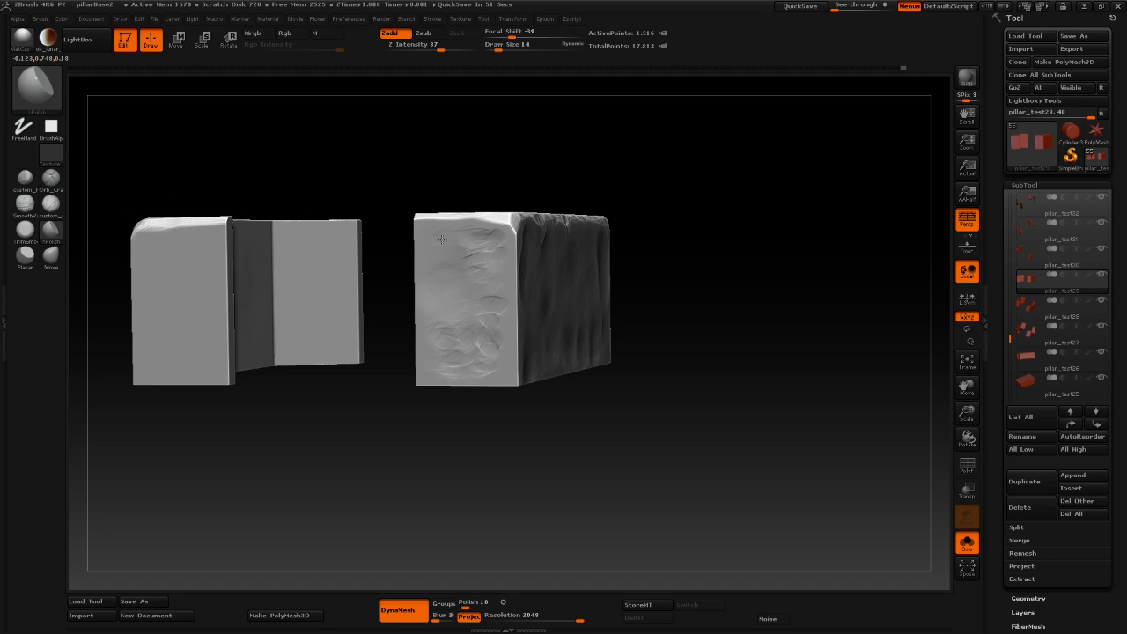
pyautogui.moveTo(476, 234); pyautogui.dragTo(487, 239)
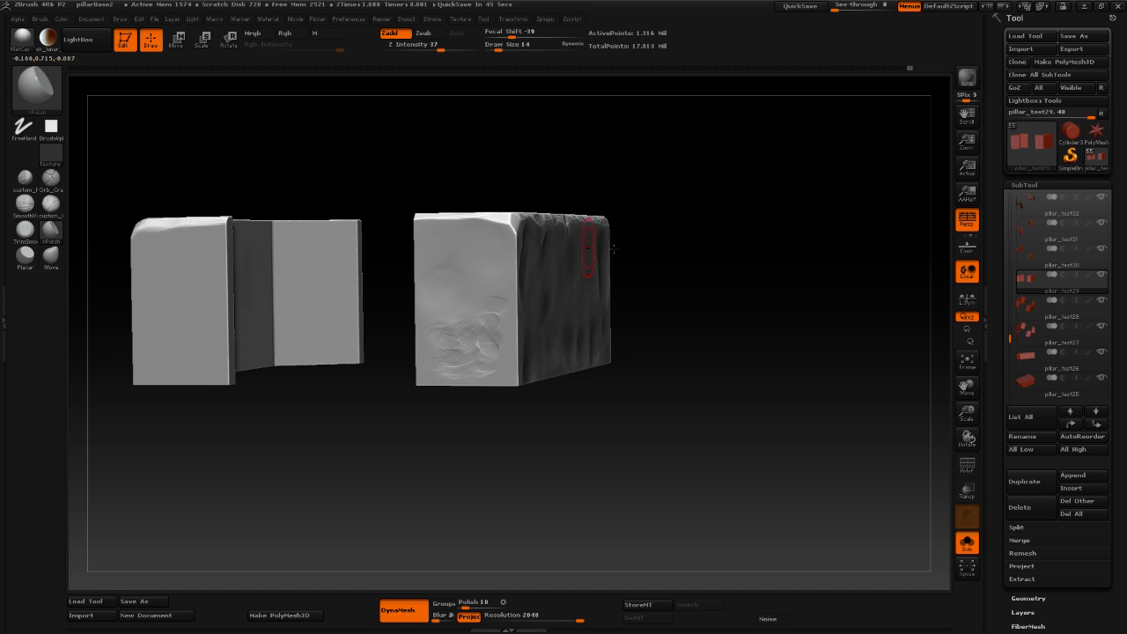
pyautogui.moveTo(634, 264)
pyautogui.mouseDown()
pyautogui.moveTo(742, 276)
pyautogui.moveTo(749, 300)
pyautogui.moveTo(731, 335)
pyautogui.mouseUp()
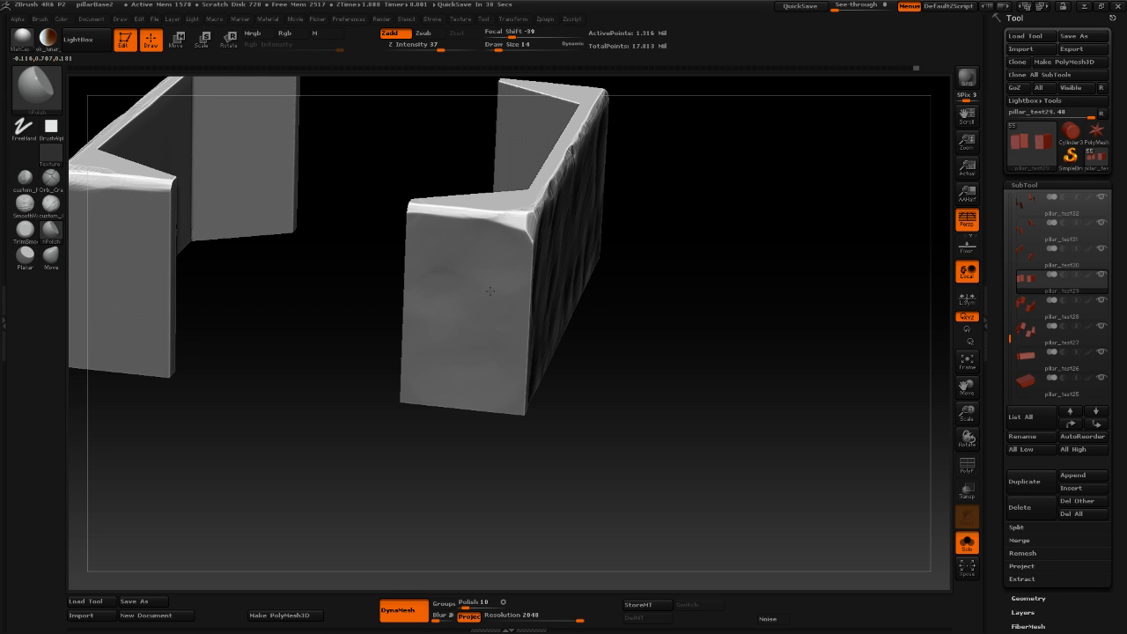
pyautogui.moveTo(726, 345); pyautogui.dragTo(636, 319)
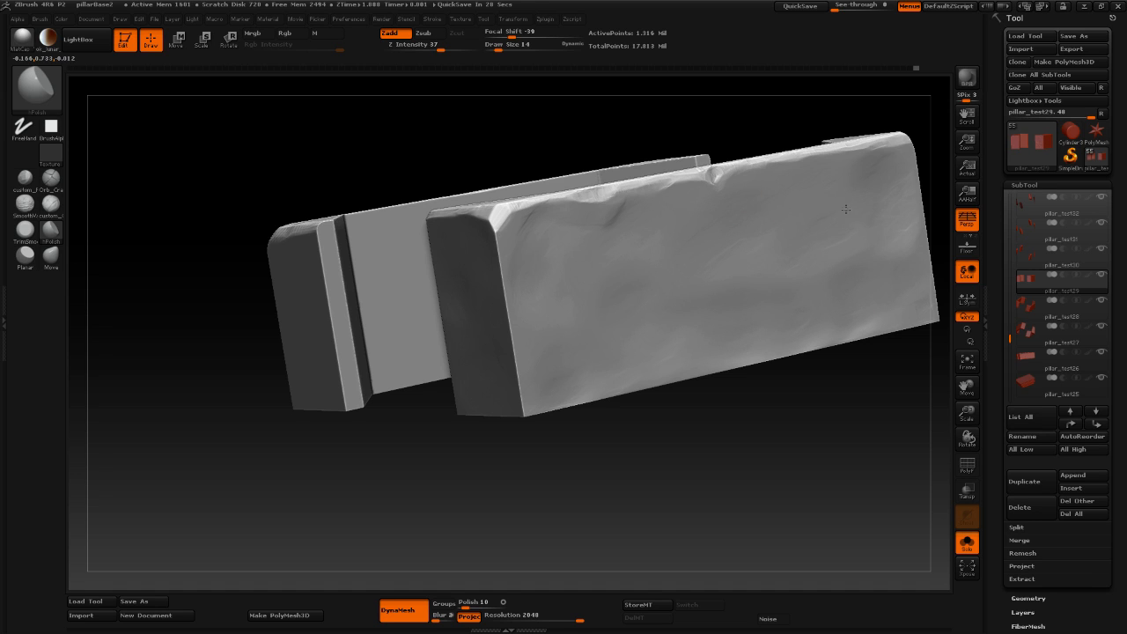
pyautogui.keyDown('alt'); pyautogui.moveTo(681, 478); pyautogui.dragTo(726, 439); pyautogui.keyUp('alt')
pyautogui.moveTo(718, 247); pyautogui.dragTo(708, 235)
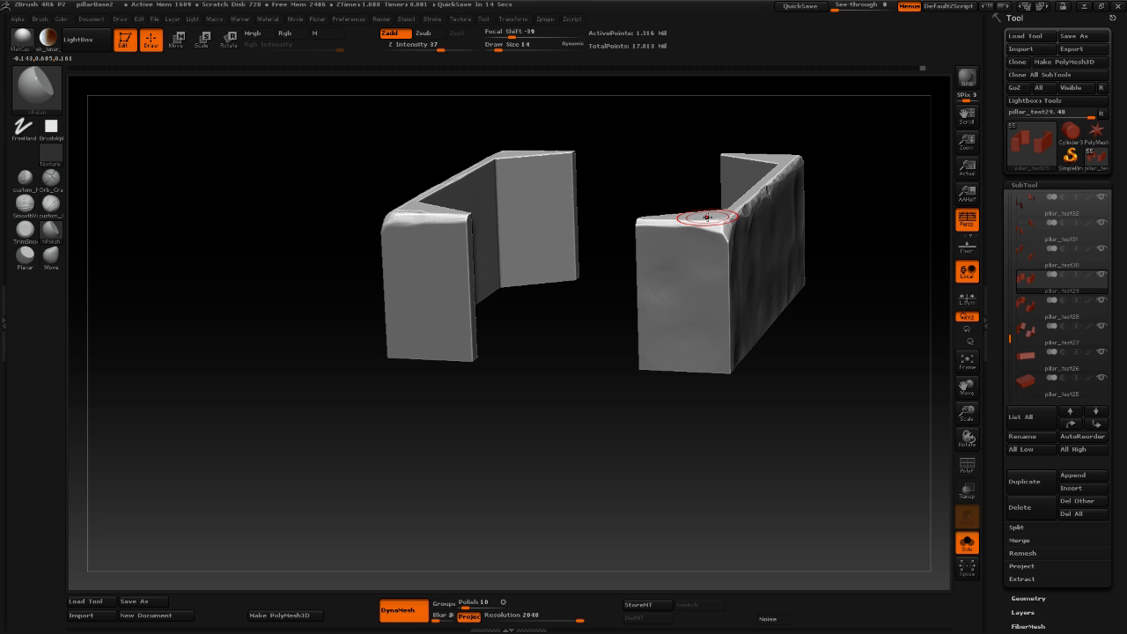
pyautogui.moveTo(706, 216); pyautogui.dragTo(686, 228)
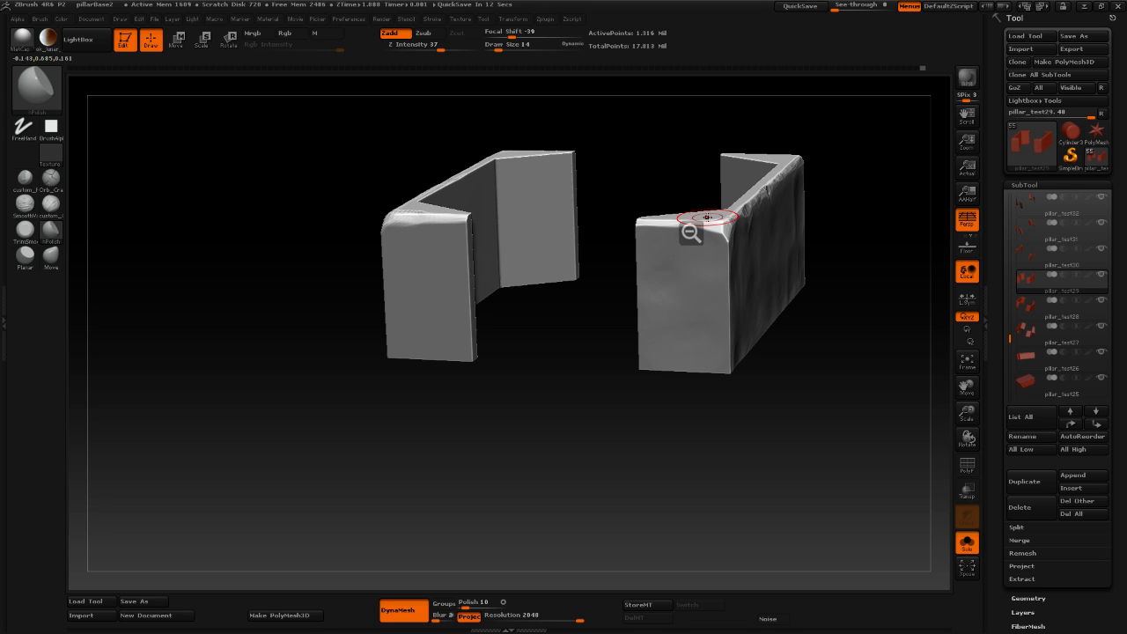
# Set the TrimSmoothBorder brush to draw size 9, check the end face within the whole pillar, and isolate the block again.
pyautogui.click(25, 231)
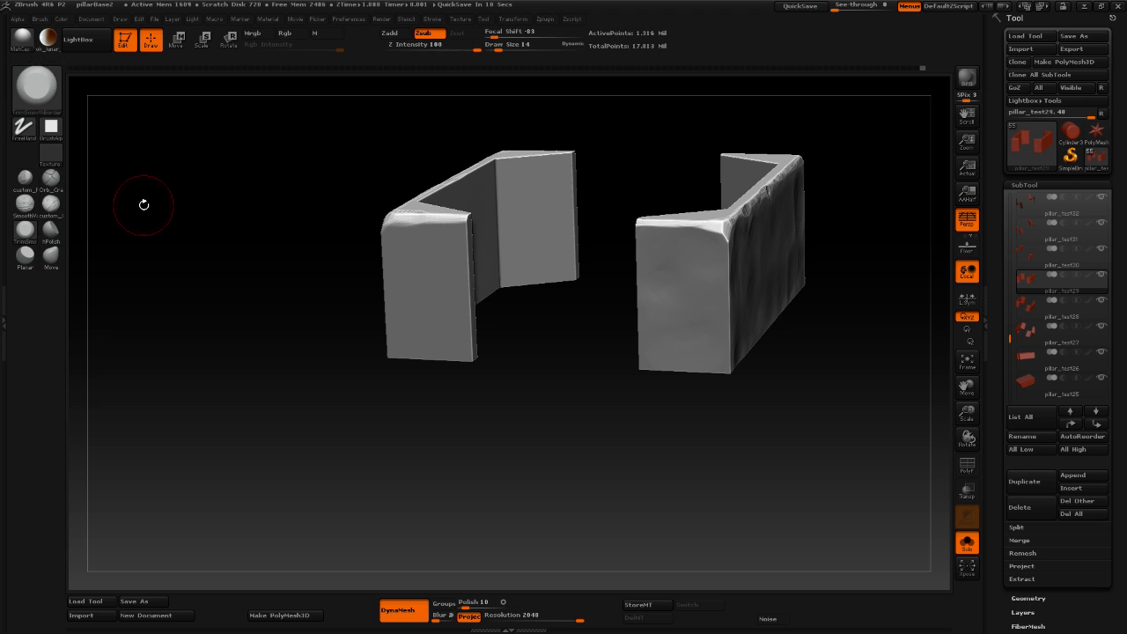
pyautogui.moveTo(941, 314)
pyautogui.mouseDown()
pyautogui.moveTo(747, 332)
pyautogui.moveTo(763, 340)
pyautogui.moveTo(758, 387)
pyautogui.mouseUp()
pyautogui.press('space')
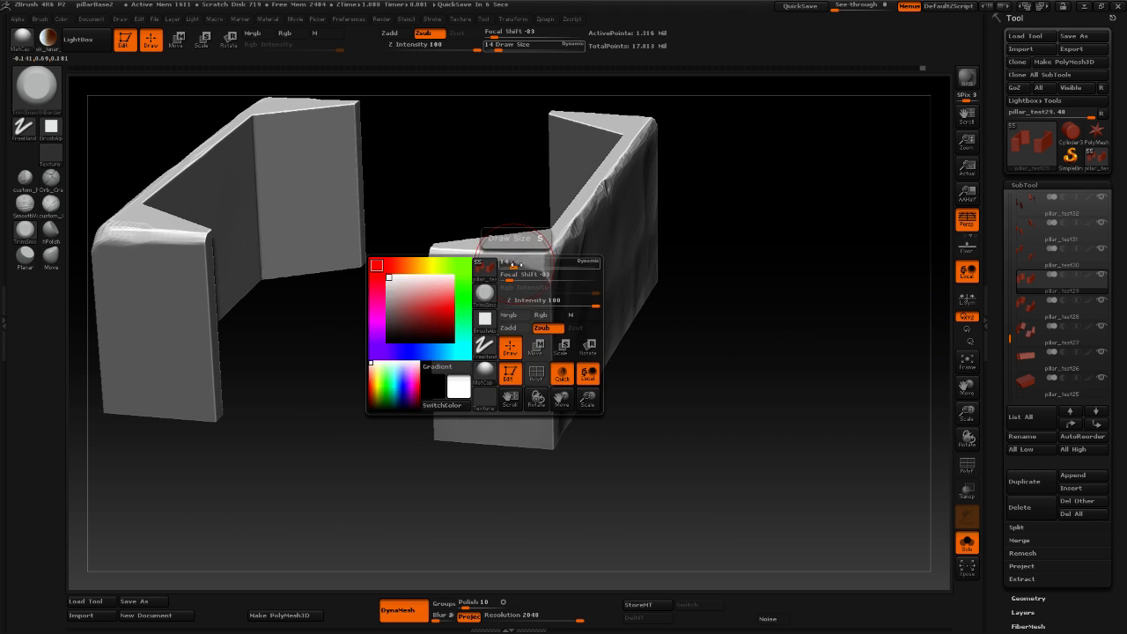
pyautogui.moveTo(516, 263); pyautogui.dragTo(491, 255)
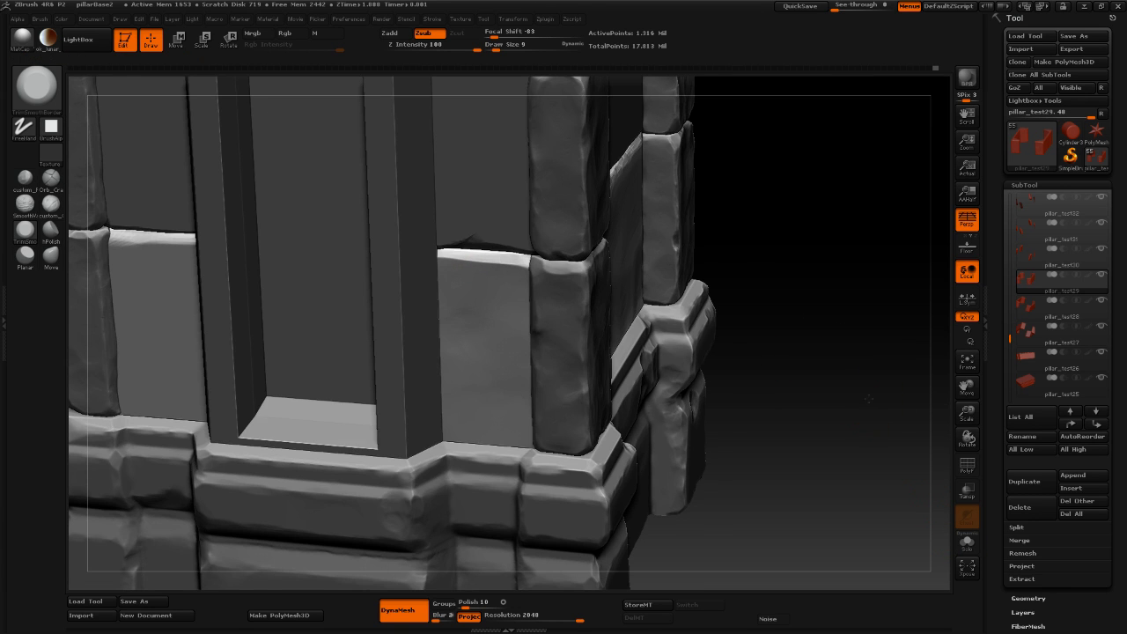
pyautogui.moveTo(868, 399); pyautogui.dragTo(878, 370)
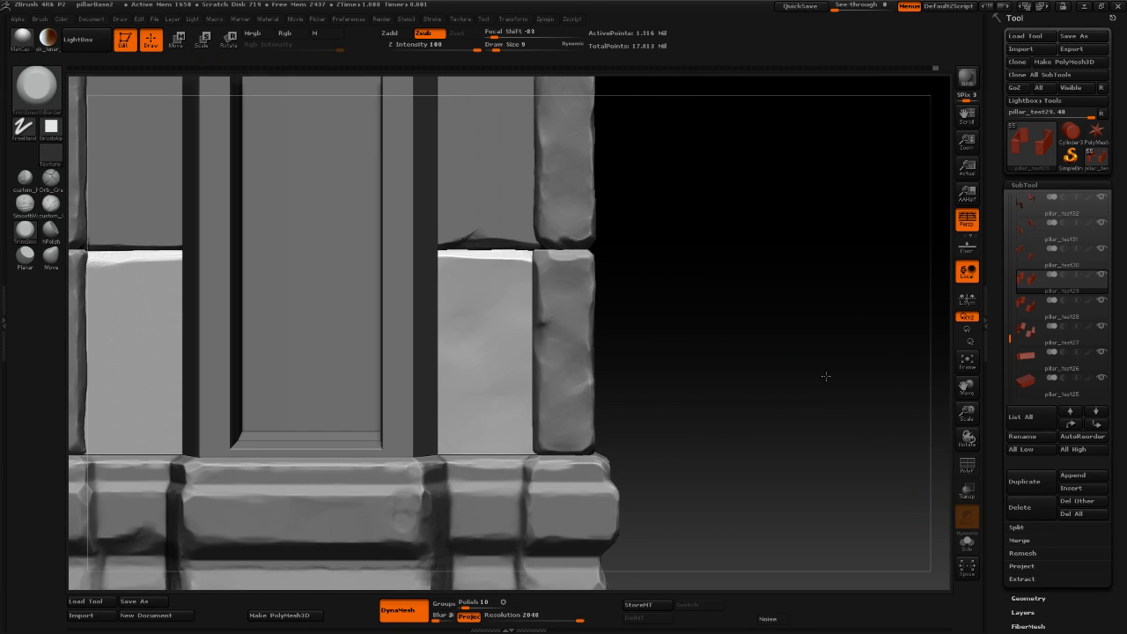
pyautogui.keyDown('alt'); pyautogui.moveTo(835, 329); pyautogui.dragTo(823, 354); pyautogui.keyUp('alt')
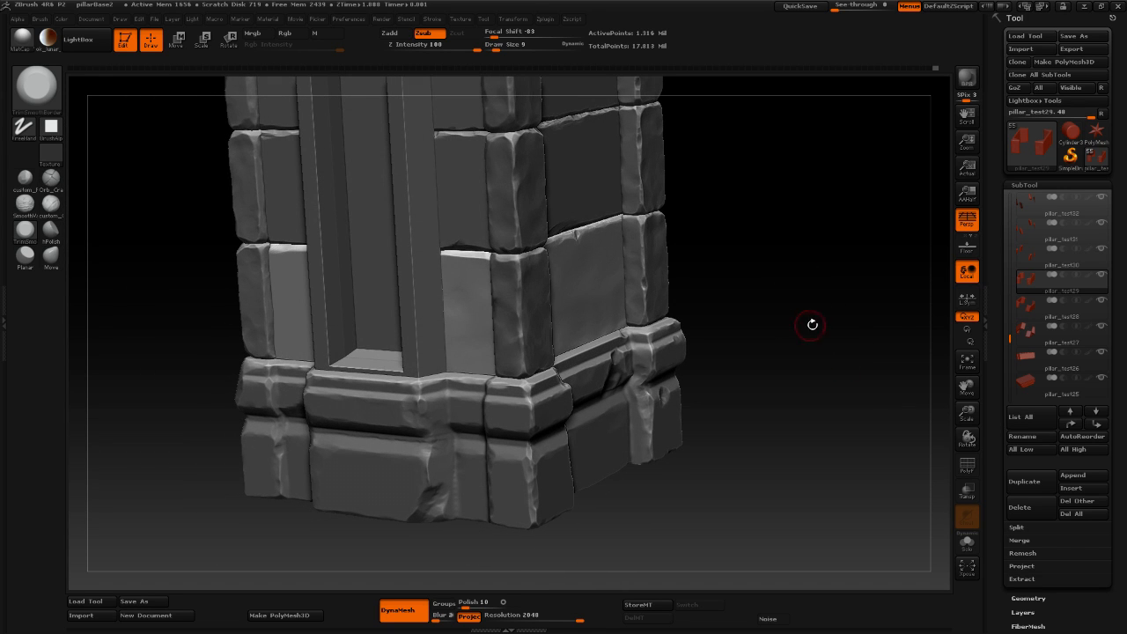
pyautogui.click(967, 543)
# Trim a worn, chipped bevel along the top edge of the opposite block's end face with TrimSmoothBorder at draw size 9.
pyautogui.moveTo(923, 496); pyautogui.dragTo(644, 297)
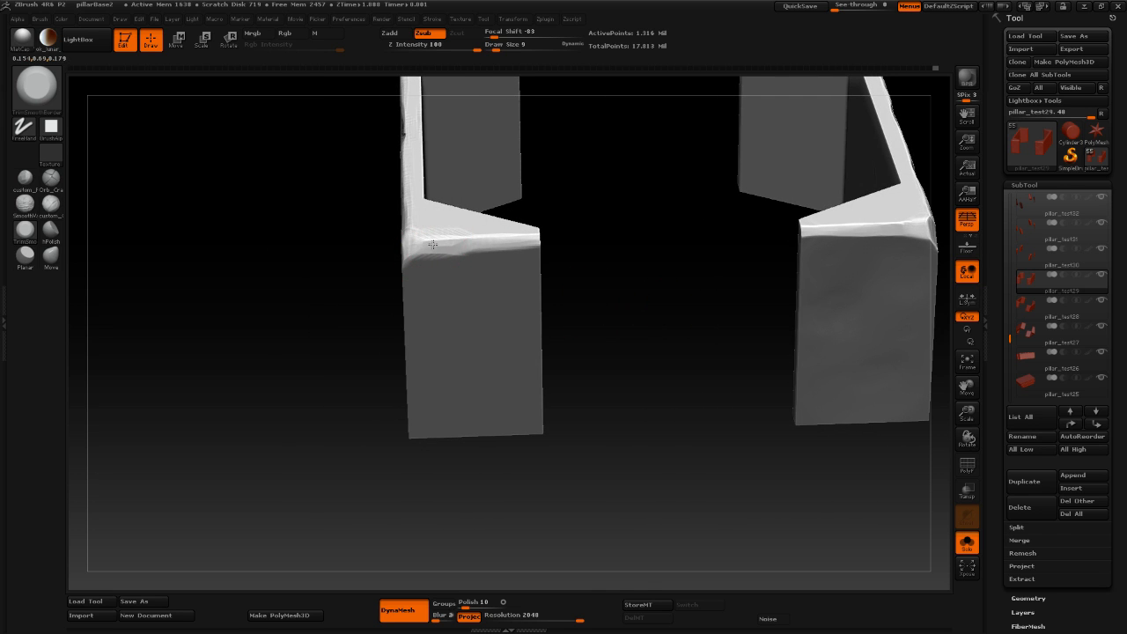
pyautogui.moveTo(445, 244)
pyautogui.mouseDown()
pyautogui.moveTo(456, 250)
pyautogui.moveTo(445, 250)
pyautogui.mouseUp()
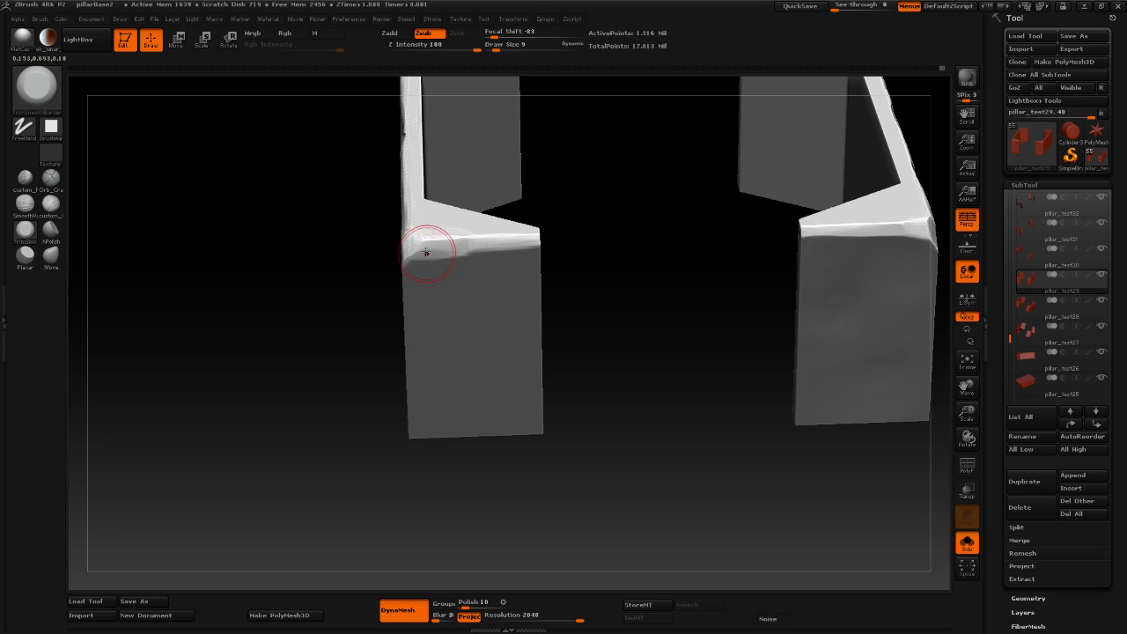
pyautogui.moveTo(426, 252); pyautogui.dragTo(487, 264)
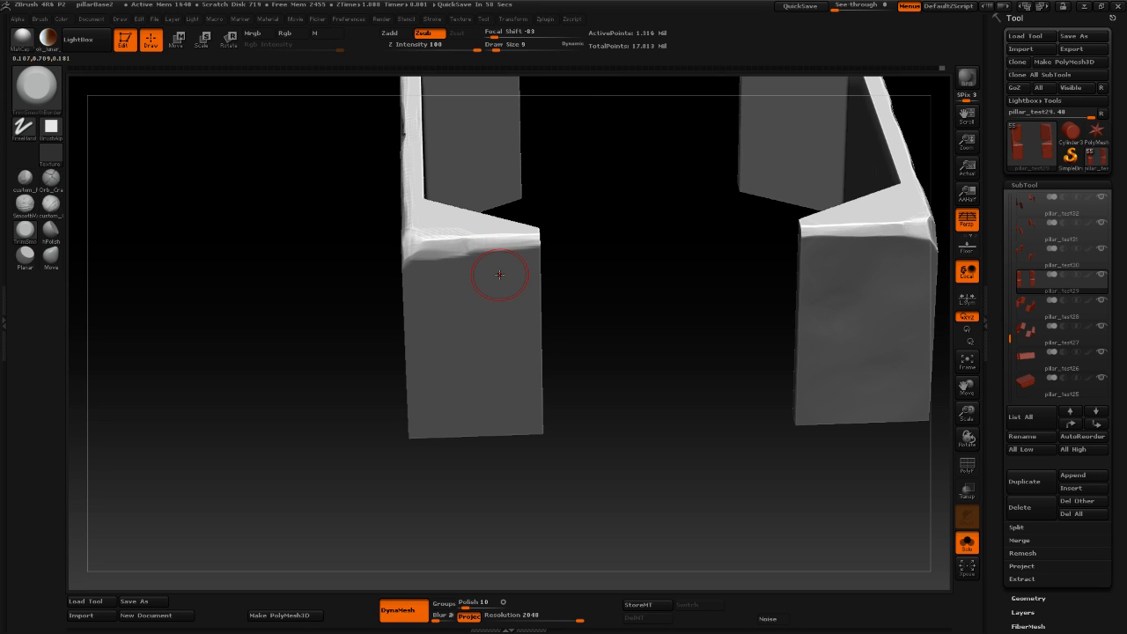
pyautogui.moveTo(499, 275)
pyautogui.mouseDown()
pyautogui.moveTo(516, 264)
pyautogui.moveTo(455, 209)
pyautogui.moveTo(445, 253)
pyautogui.moveTo(431, 251)
pyautogui.moveTo(433, 235)
pyautogui.moveTo(479, 271)
pyautogui.mouseUp()
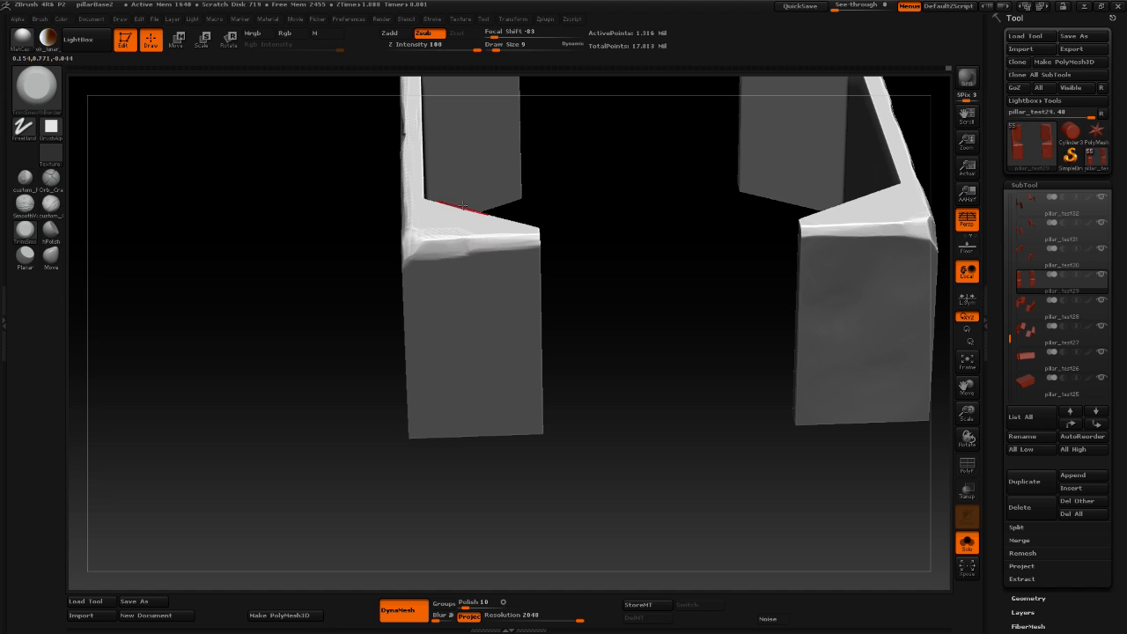
pyautogui.moveTo(502, 212)
pyautogui.mouseDown()
pyautogui.moveTo(506, 245)
pyautogui.moveTo(475, 248)
pyautogui.mouseUp()
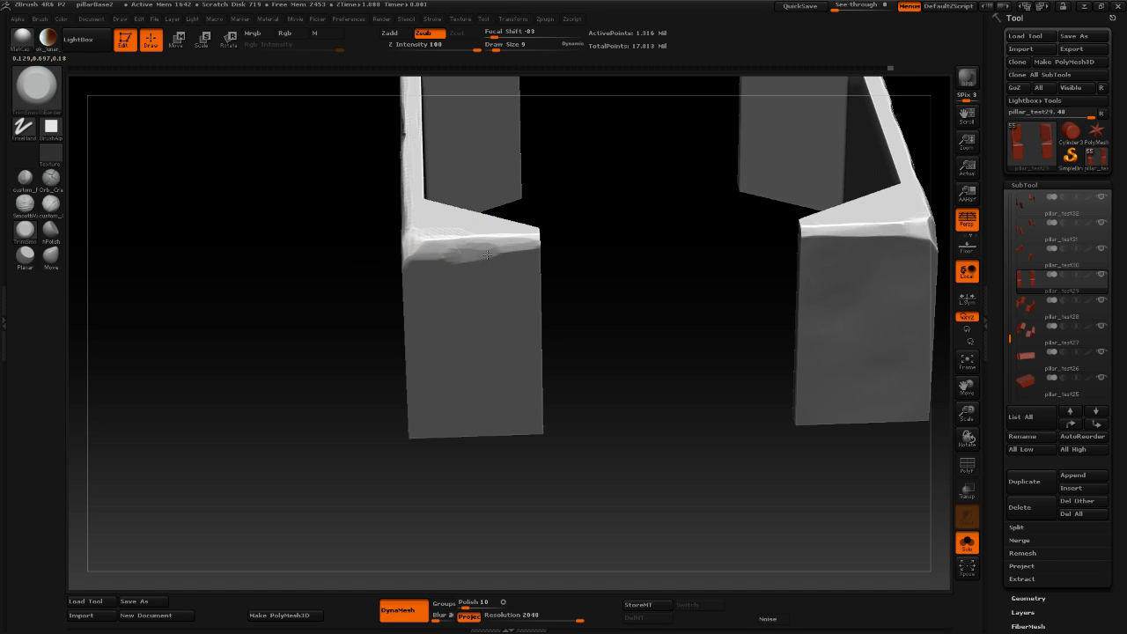
pyautogui.moveTo(480, 250)
pyautogui.mouseDown()
pyautogui.moveTo(471, 245)
pyautogui.moveTo(509, 245)
pyautogui.moveTo(453, 255)
pyautogui.moveTo(491, 250)
pyautogui.mouseUp()
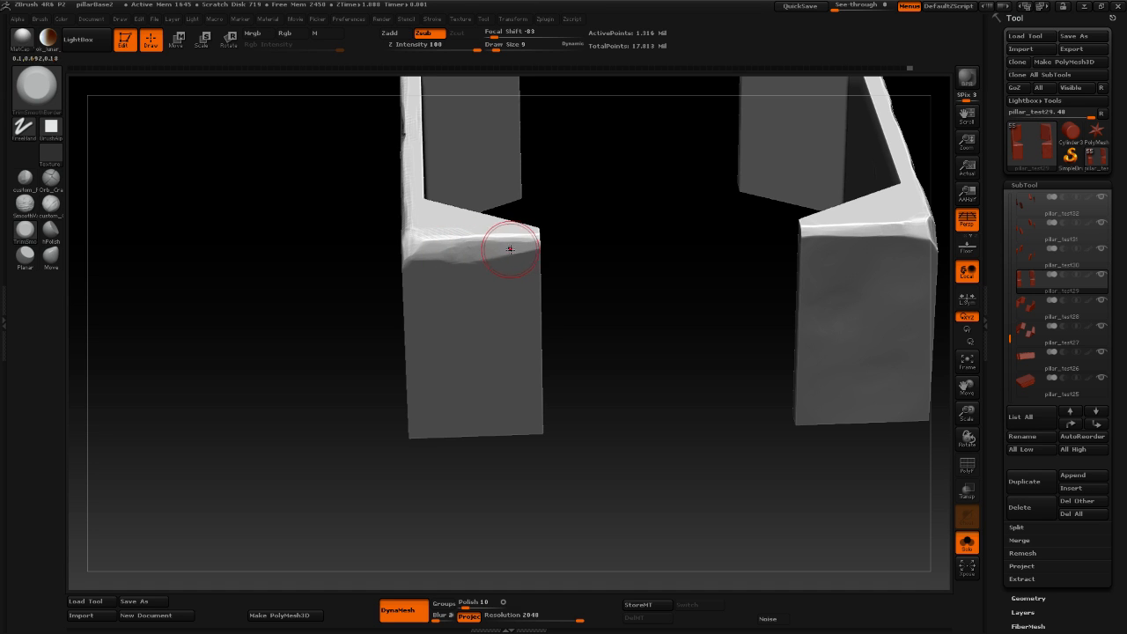
pyautogui.moveTo(678, 261); pyautogui.dragTo(677, 233)
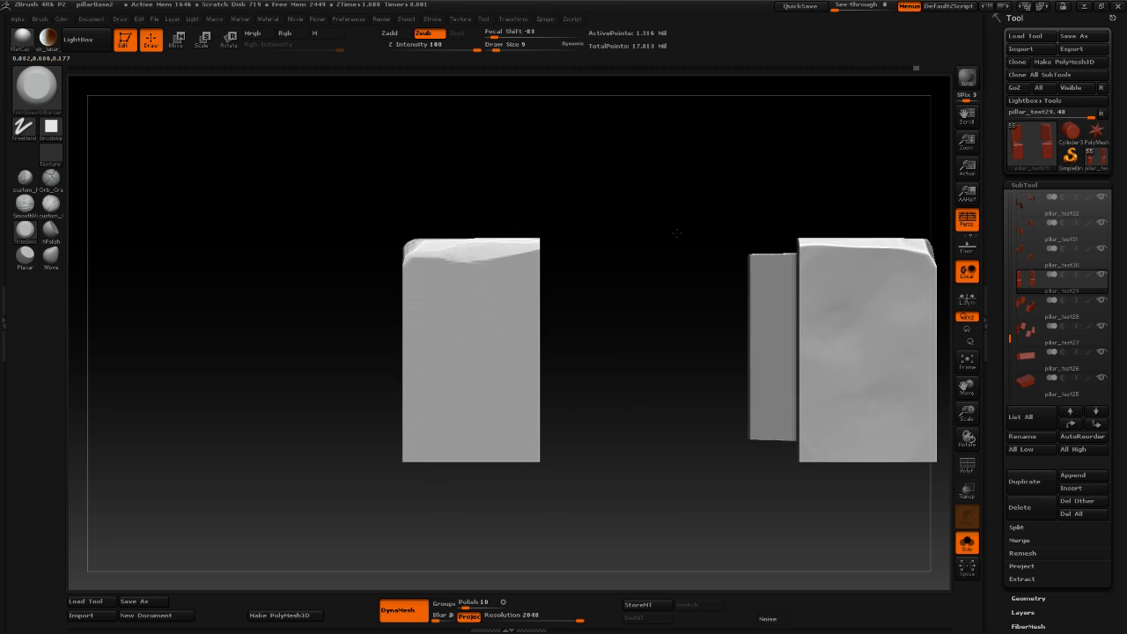
pyautogui.keyDown('alt'); pyautogui.moveTo(659, 274); pyautogui.dragTo(598, 286); pyautogui.keyUp('alt')
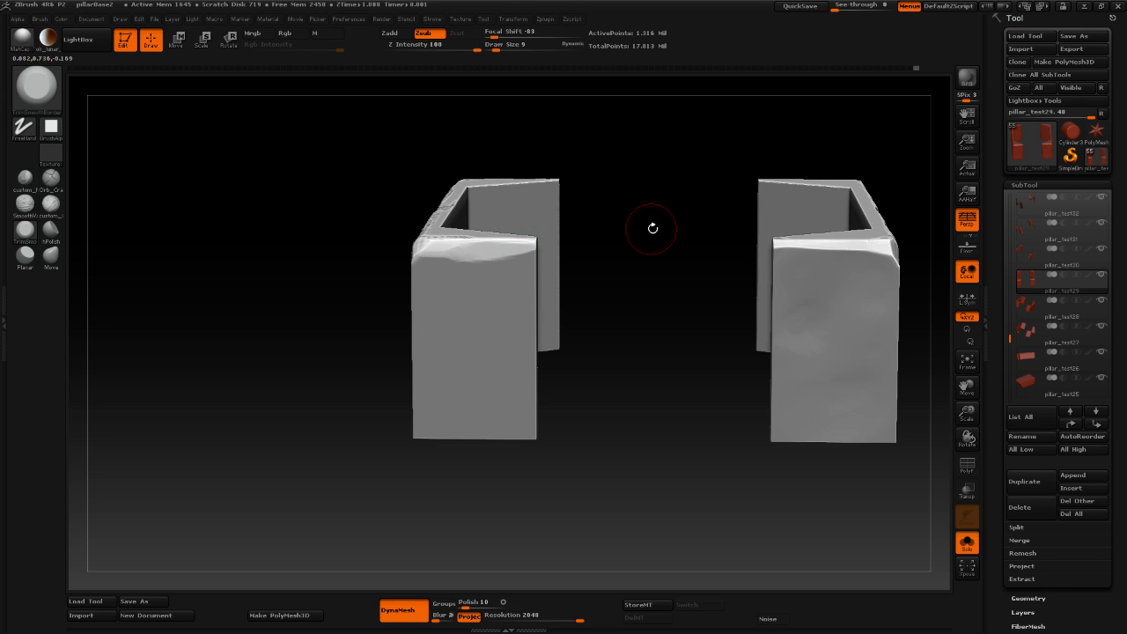
pyautogui.moveTo(654, 227); pyautogui.dragTo(653, 249)
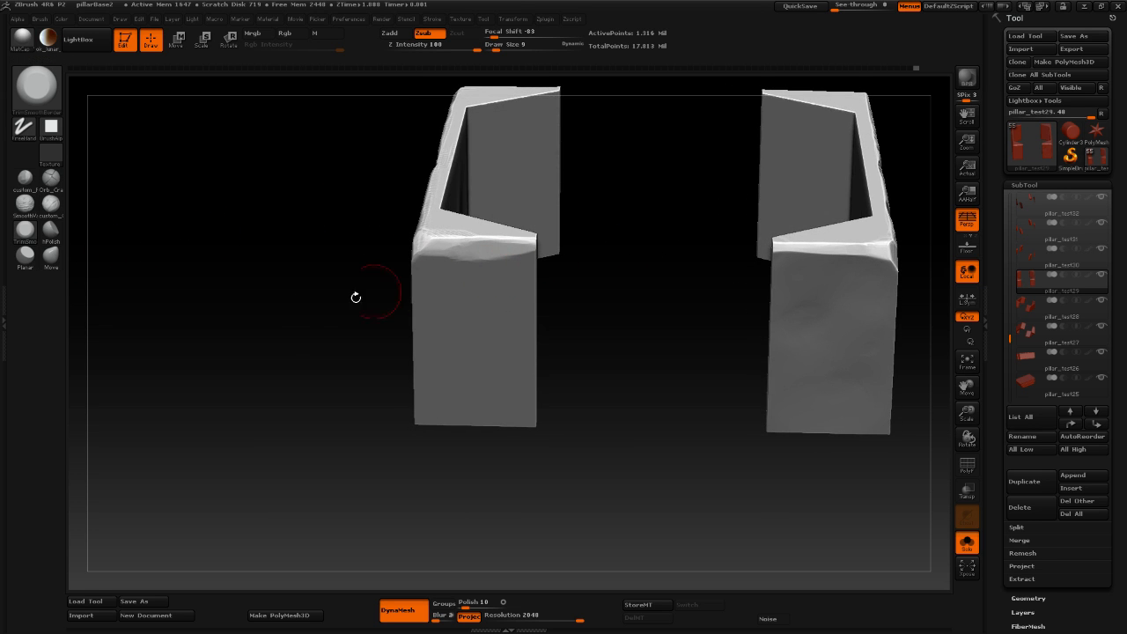
# Carve rough marks over the opposite block's plain end face with the custom_Clay brush at draw size 13.
pyautogui.keyDown('shift'); pyautogui.moveTo(355, 297); pyautogui.dragTo(283, 297); pyautogui.keyUp('shift')
pyautogui.click(50, 203)
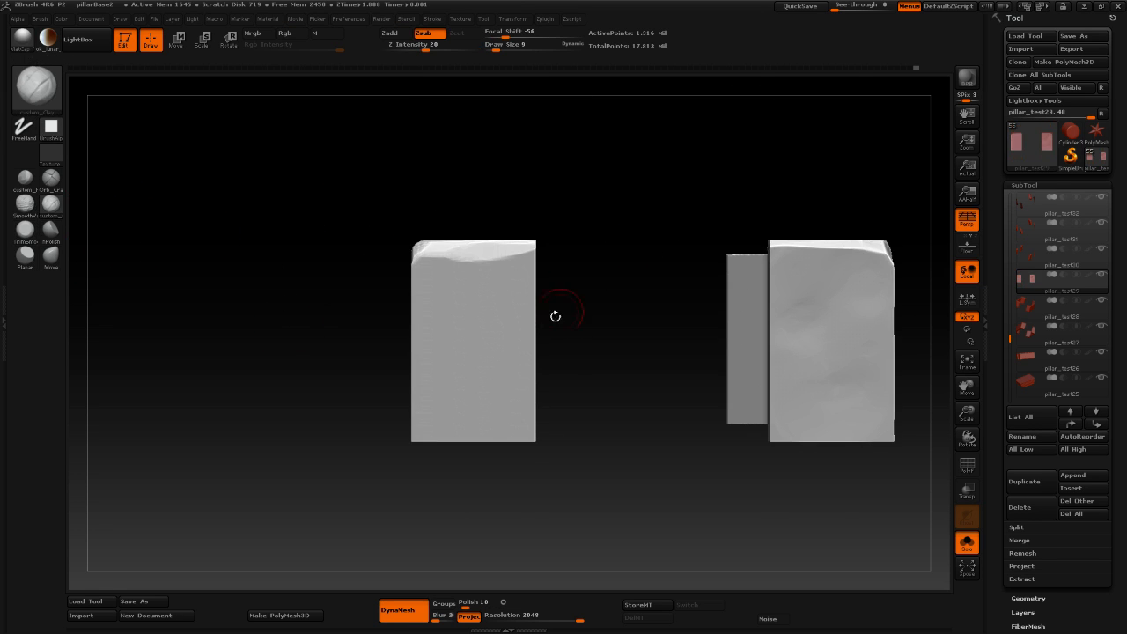
pyautogui.press('space')
pyautogui.moveTo(456, 313)
pyautogui.mouseDown()
pyautogui.moveTo(479, 306)
pyautogui.moveTo(442, 280)
pyautogui.moveTo(520, 273)
pyautogui.moveTo(475, 301)
pyautogui.mouseUp()
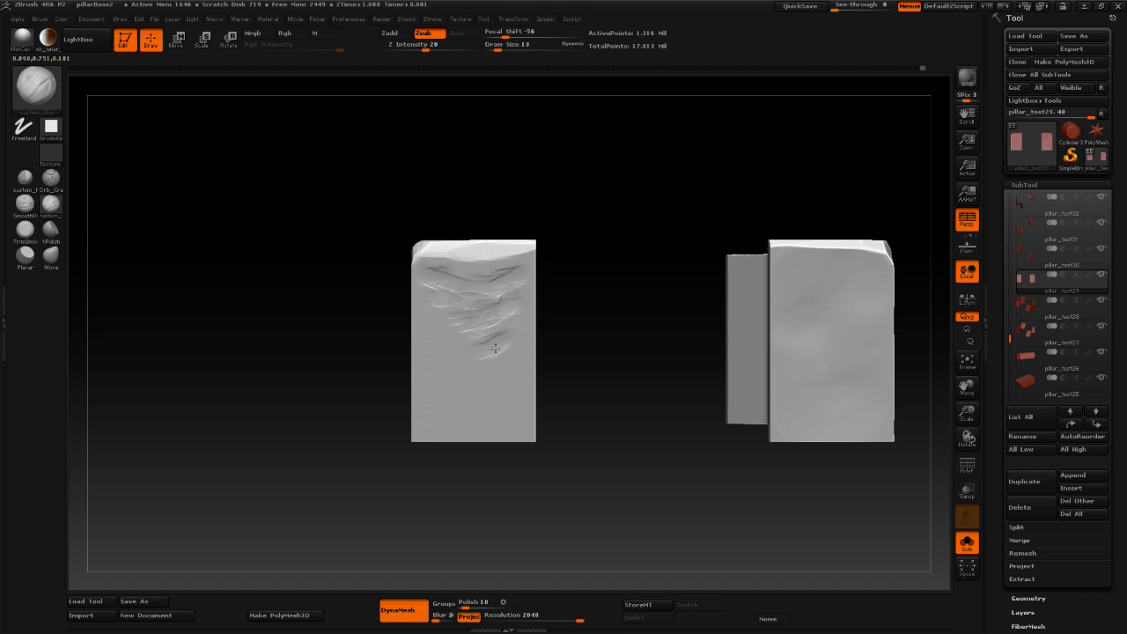
pyautogui.moveTo(496, 349)
pyautogui.mouseDown()
pyautogui.moveTo(486, 379)
pyautogui.moveTo(456, 374)
pyautogui.moveTo(458, 340)
pyautogui.moveTo(428, 321)
pyautogui.moveTo(514, 347)
pyautogui.moveTo(475, 368)
pyautogui.moveTo(441, 420)
pyautogui.mouseUp()
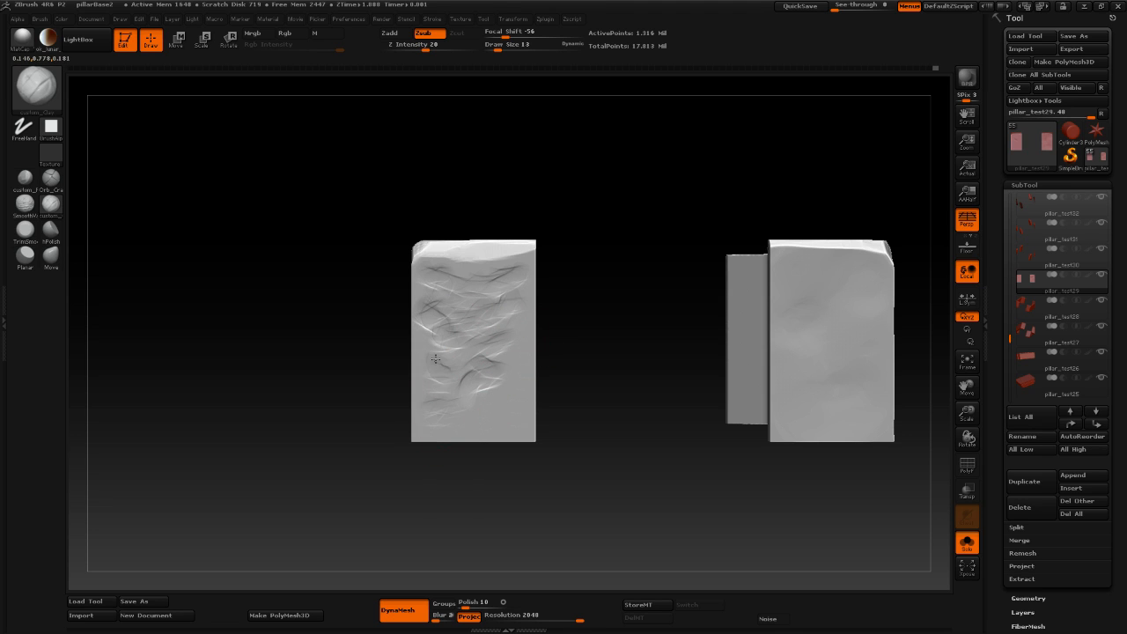
pyautogui.moveTo(434, 358); pyautogui.dragTo(515, 411)
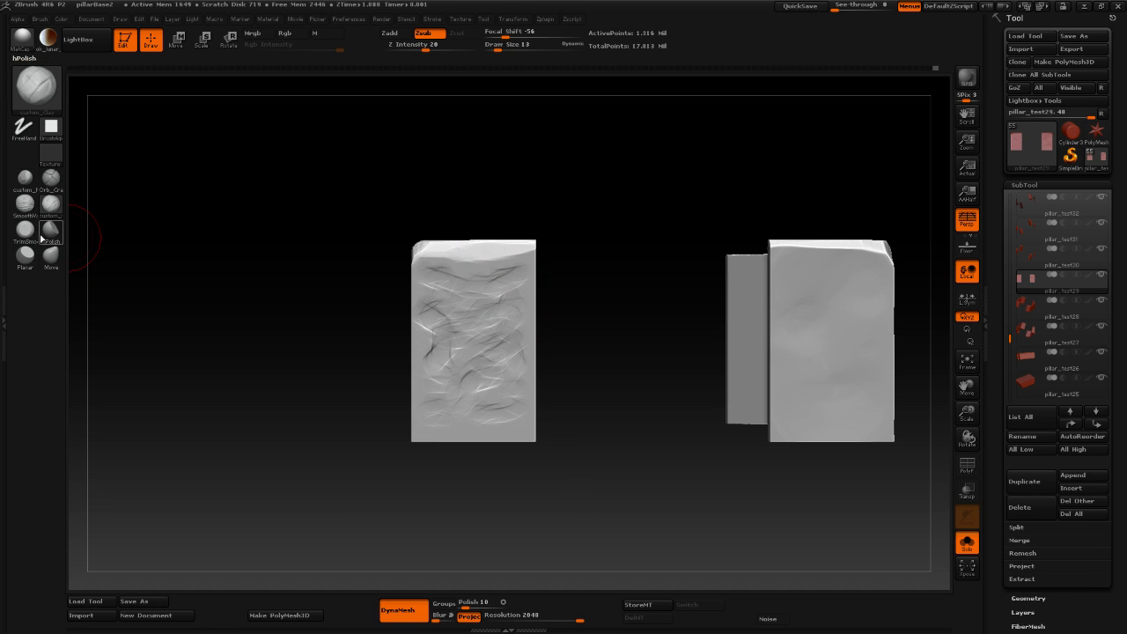
# Polish the rough marks on this end face into soft planes with the hPolish brush at draw size 13.
pyautogui.click(25, 229)
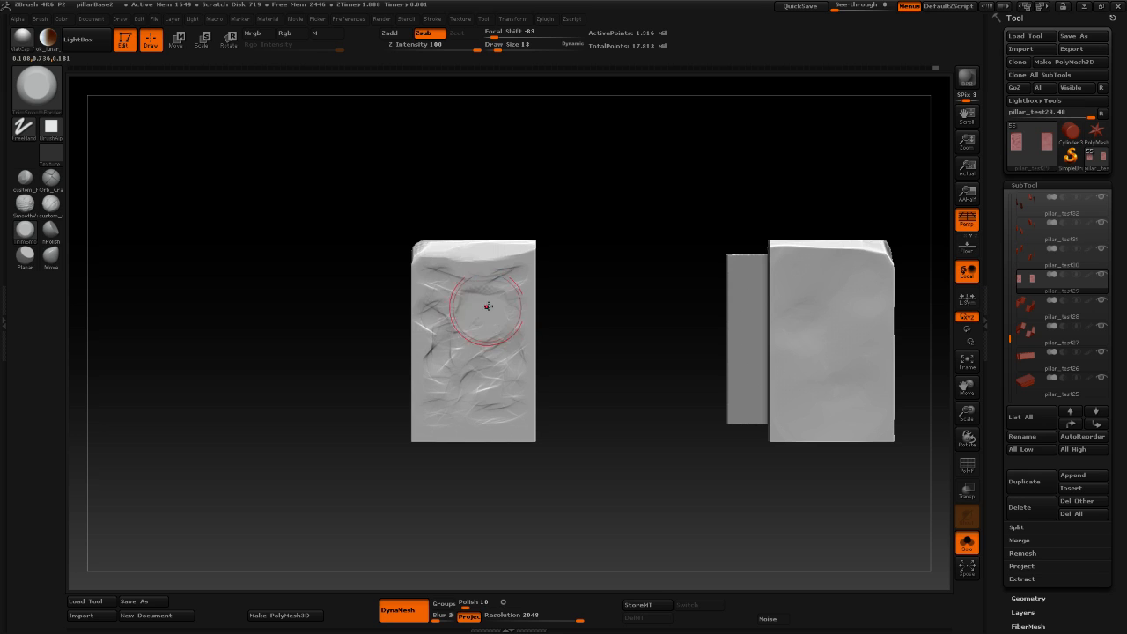
pyautogui.moveTo(488, 307); pyautogui.dragTo(439, 280)
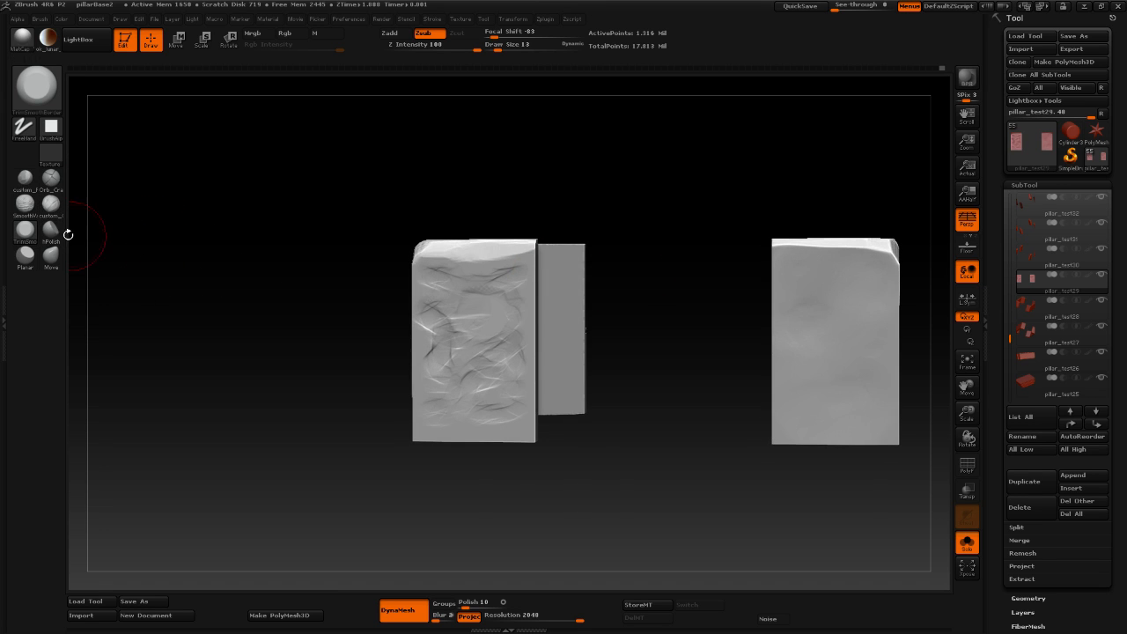
pyautogui.click(52, 231)
pyautogui.moveTo(526, 317); pyautogui.dragTo(436, 334)
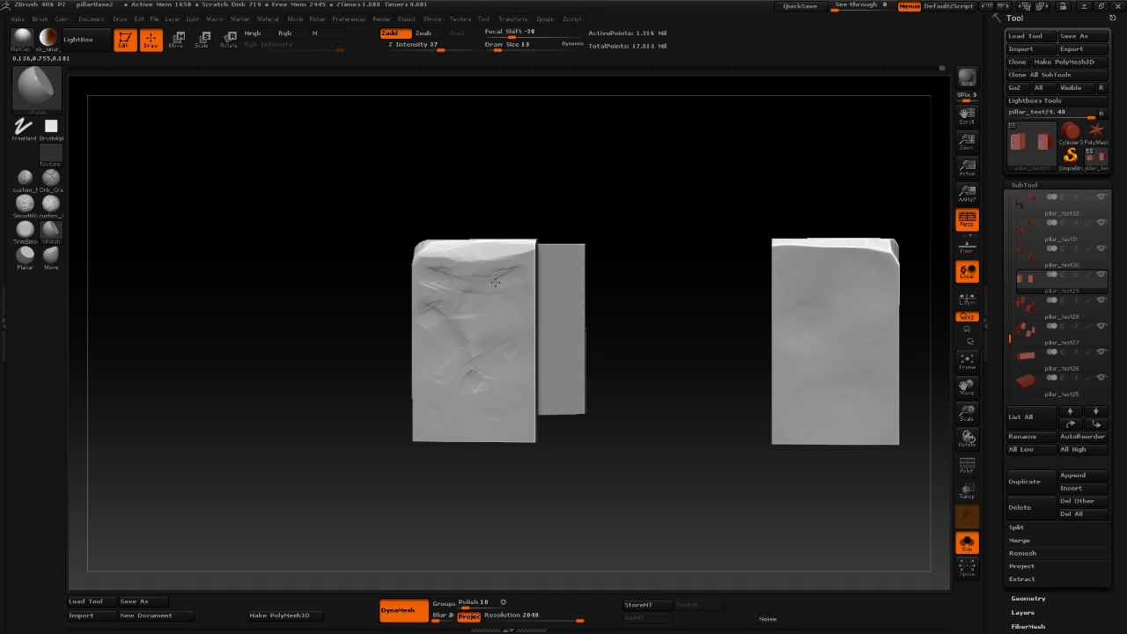
pyautogui.moveTo(434, 281); pyautogui.dragTo(438, 327)
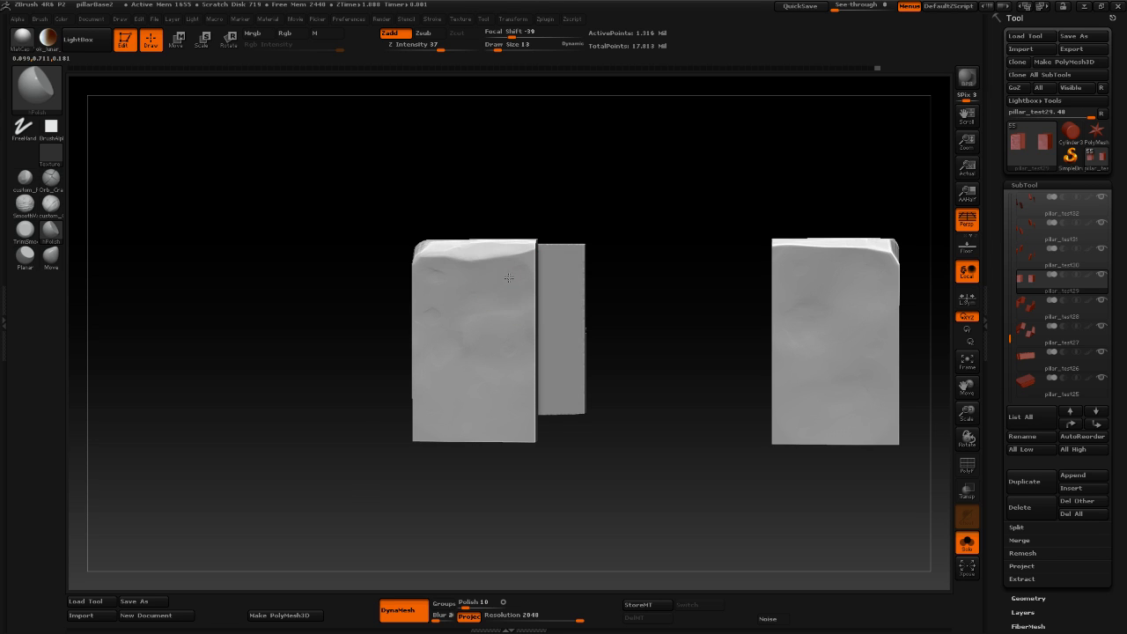
pyautogui.press('space')
pyautogui.moveTo(320, 449); pyautogui.dragTo(468, 364)
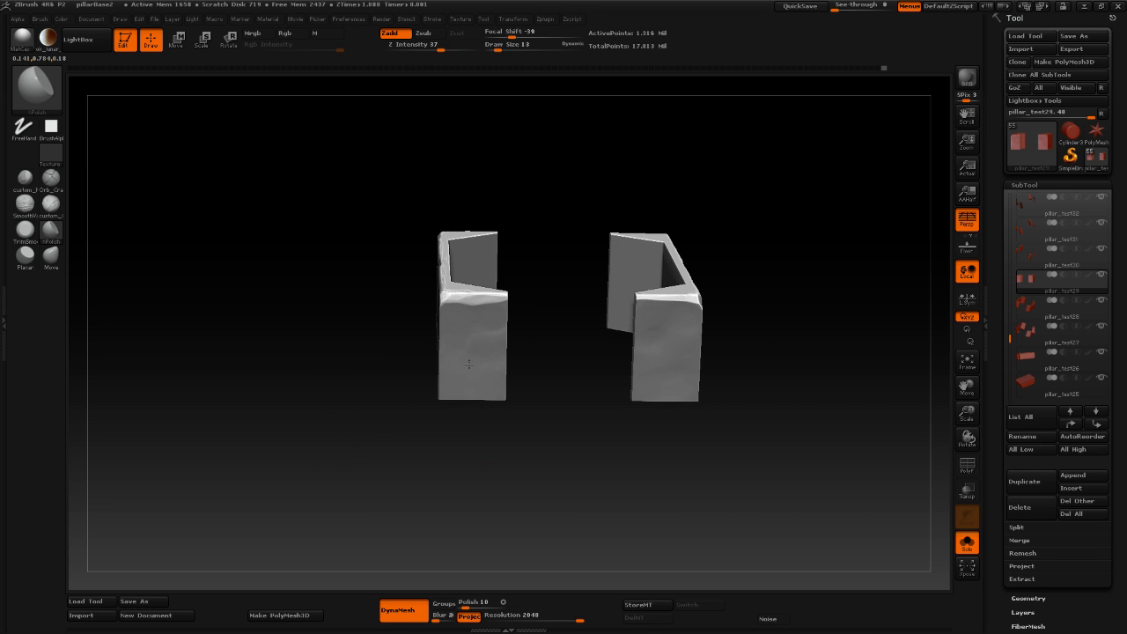
pyautogui.moveTo(586, 356); pyautogui.dragTo(547, 348)
pyautogui.moveTo(730, 309); pyautogui.dragTo(770, 232)
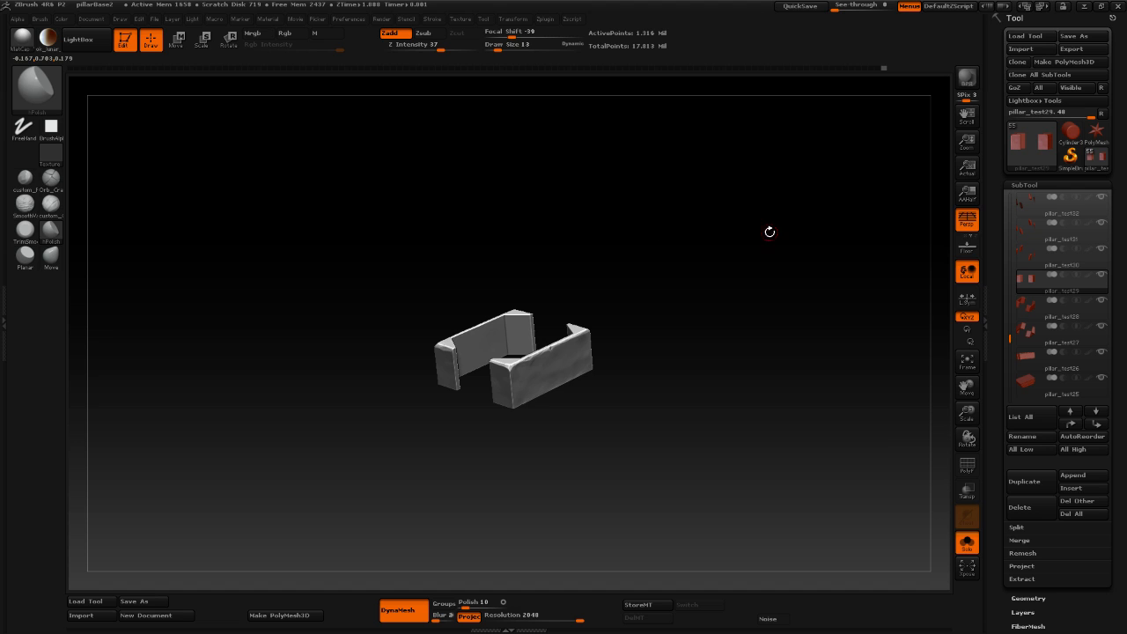
# Show the whole pillar again, switch to the pillar_test28 subtool, and isolate it facing its narrow end face.
pyautogui.click(966, 543)
pyautogui.moveTo(726, 387); pyautogui.dragTo(694, 338)
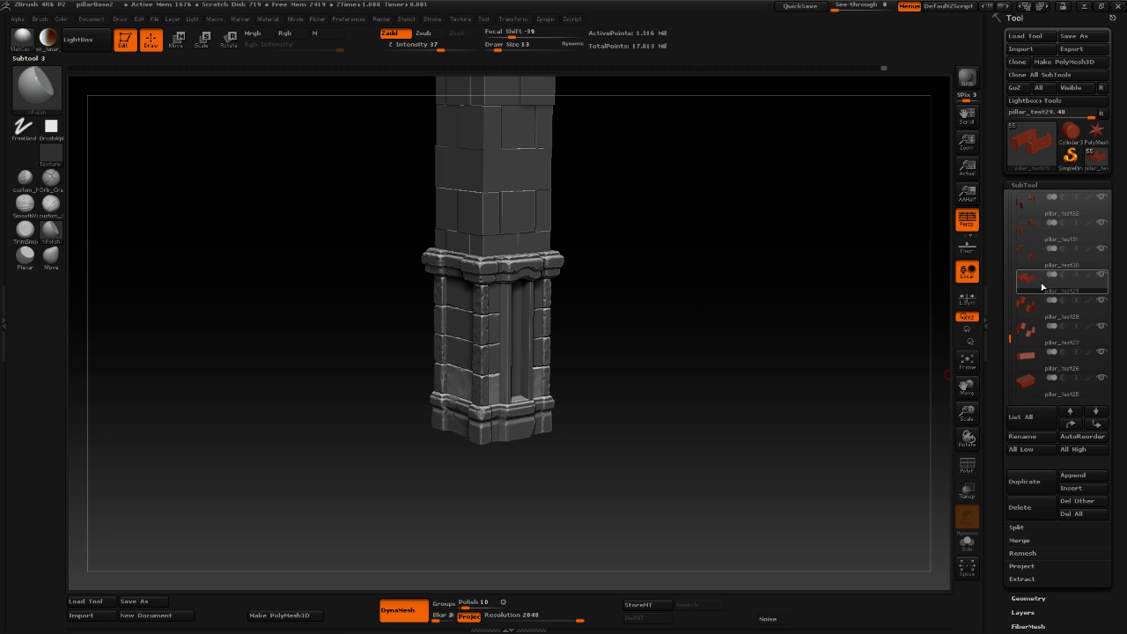
pyautogui.click(1038, 312)
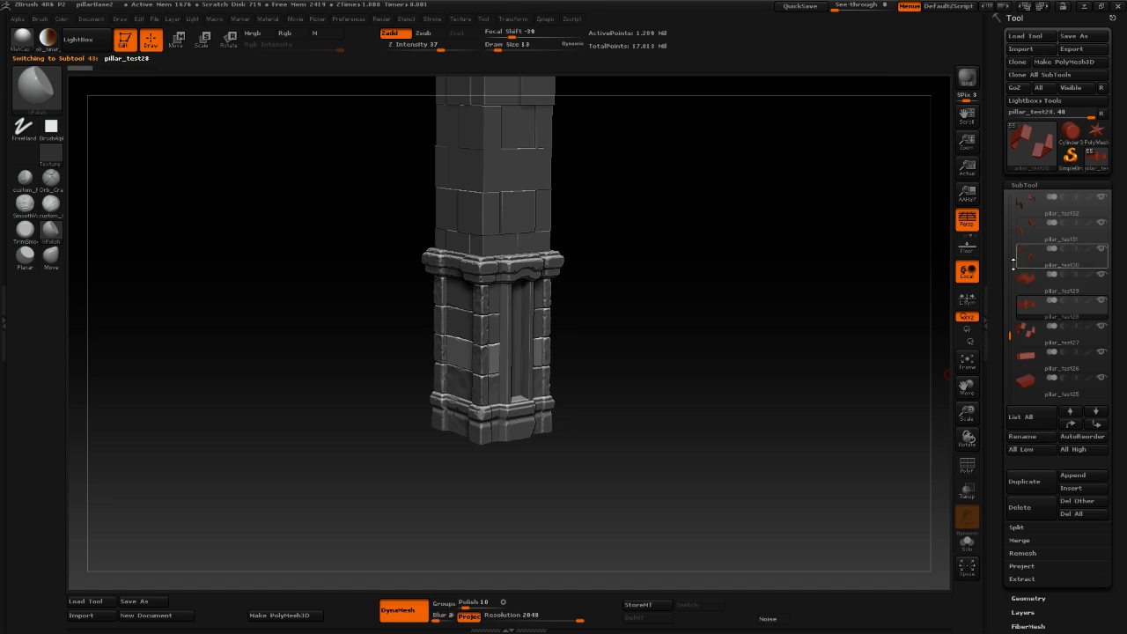
pyautogui.click(967, 543)
pyautogui.keyDown('alt'); pyautogui.moveTo(774, 347); pyautogui.dragTo(753, 363); pyautogui.keyUp('alt')
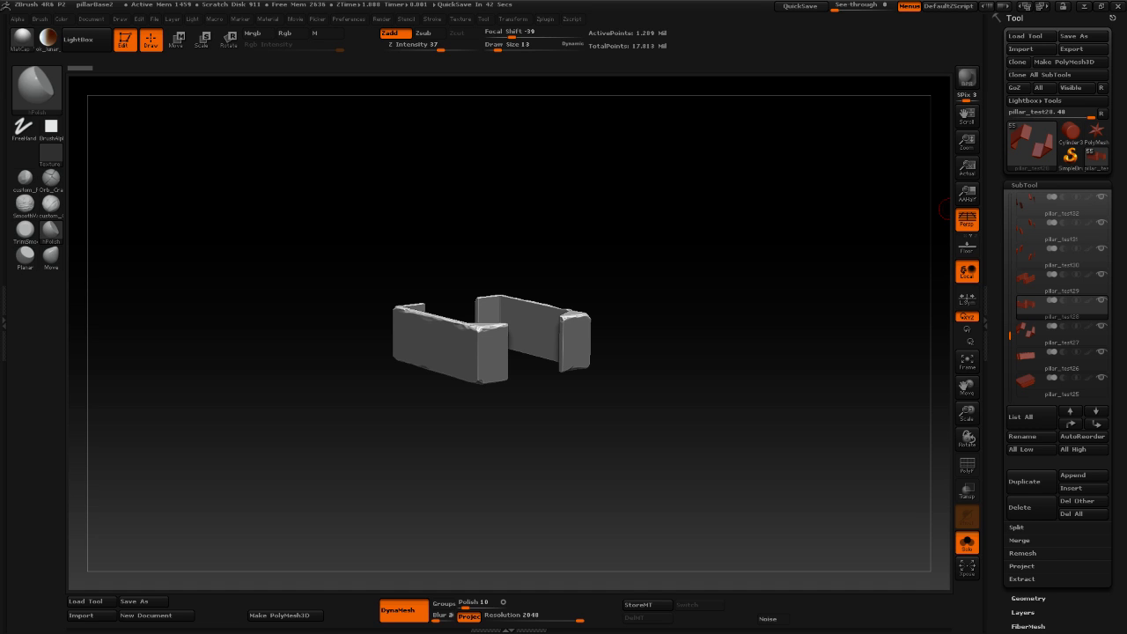
pyautogui.keyDown('shift'); pyautogui.moveTo(735, 330); pyautogui.dragTo(709, 329); pyautogui.keyUp('shift')
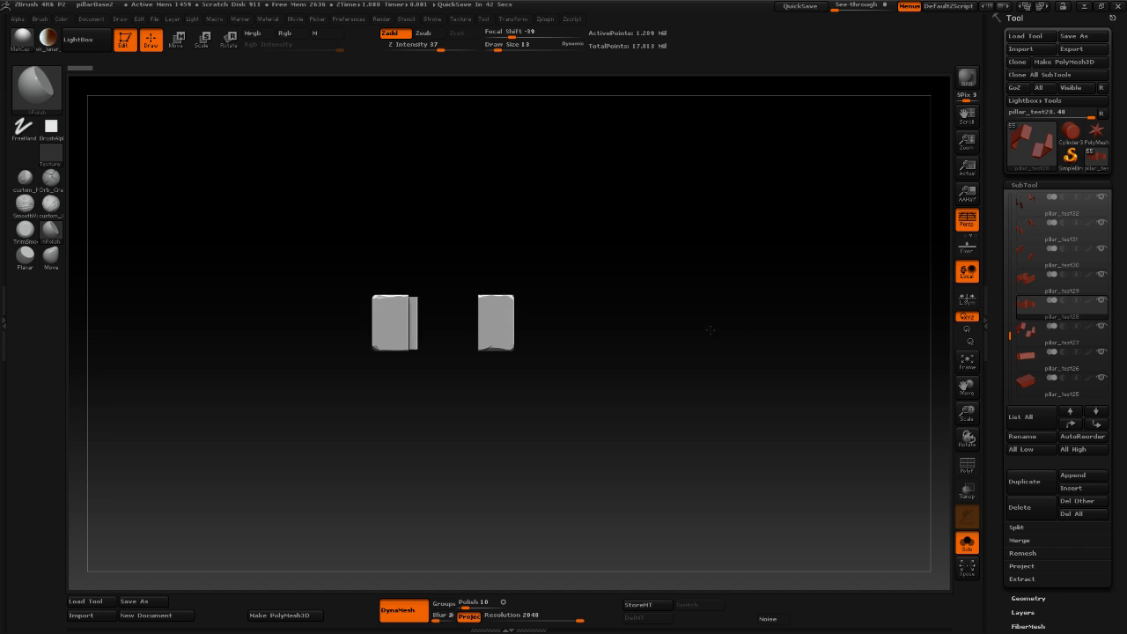
pyautogui.keyDown('alt'); pyautogui.moveTo(649, 275); pyautogui.dragTo(692, 414); pyautogui.keyUp('alt')
pyautogui.keyDown('alt'); pyautogui.moveTo(702, 320); pyautogui.dragTo(707, 352); pyautogui.keyUp('alt')
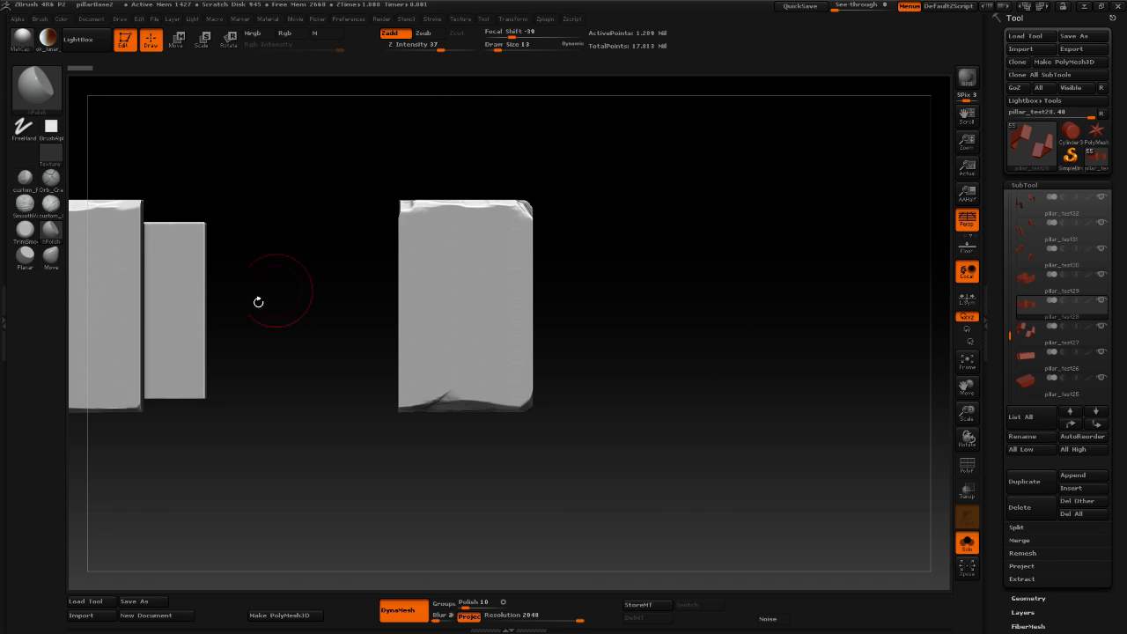
# Trim the chipped bottom edge of the end face with the TrimSmoothBorder brush at draw size 5.
pyautogui.click(26, 231)
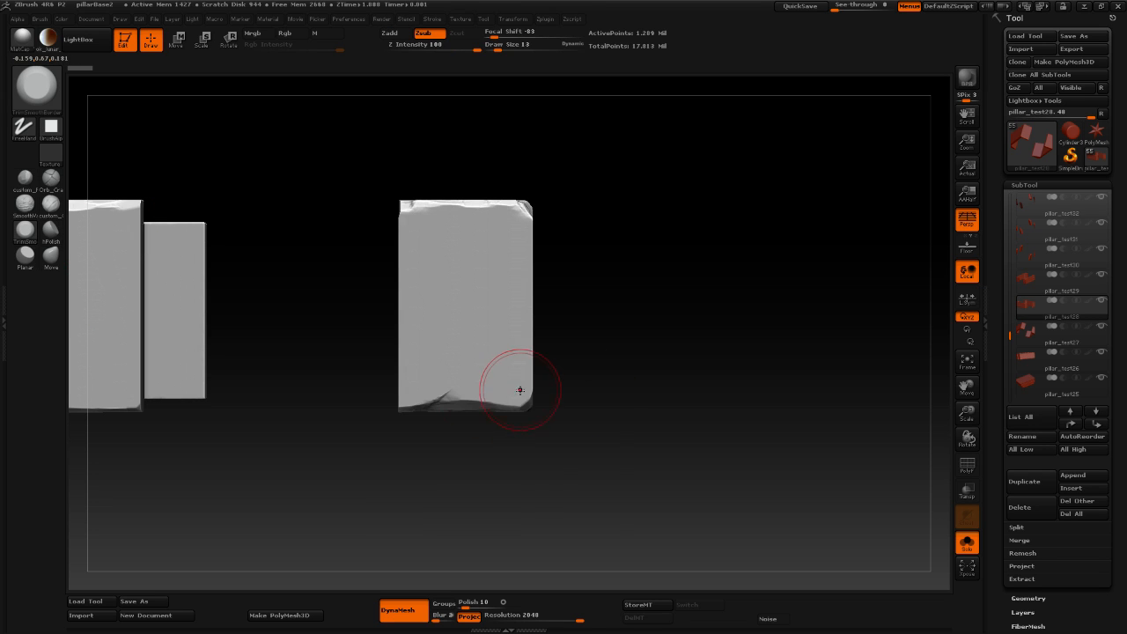
pyautogui.press('space')
pyautogui.moveTo(521, 363); pyautogui.dragTo(503, 364)
pyautogui.moveTo(460, 399)
pyautogui.mouseDown()
pyautogui.moveTo(447, 404)
pyautogui.moveTo(470, 399)
pyautogui.mouseUp()
pyautogui.moveTo(452, 405)
pyautogui.mouseDown()
pyautogui.moveTo(452, 392)
pyautogui.moveTo(516, 403)
pyautogui.mouseUp()
pyautogui.moveTo(685, 396)
pyautogui.mouseDown()
pyautogui.moveTo(652, 409)
pyautogui.moveTo(661, 397)
pyautogui.moveTo(657, 413)
pyautogui.mouseUp()
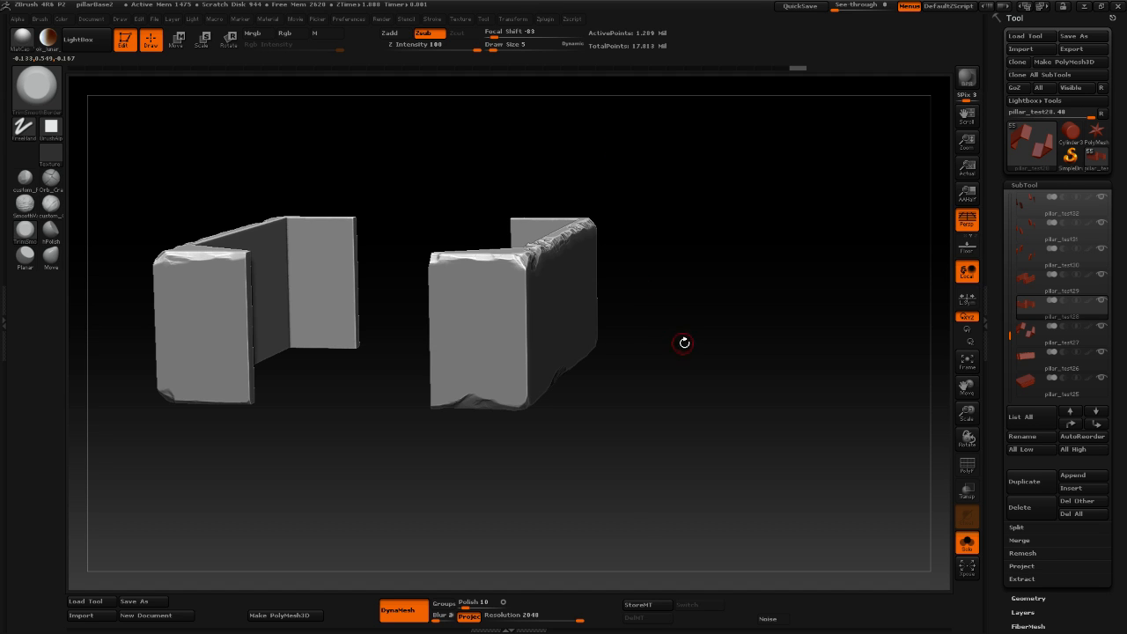
# Trim a worn, chipped bevel along the top edge of the same end face with TrimSmoothBorder at draw size 5.
pyautogui.keyDown('shift'); pyautogui.moveTo(684, 342); pyautogui.dragTo(699, 327); pyautogui.keyUp('shift')
pyautogui.keyDown('alt'); pyautogui.moveTo(679, 290); pyautogui.dragTo(683, 405); pyautogui.keyUp('alt')
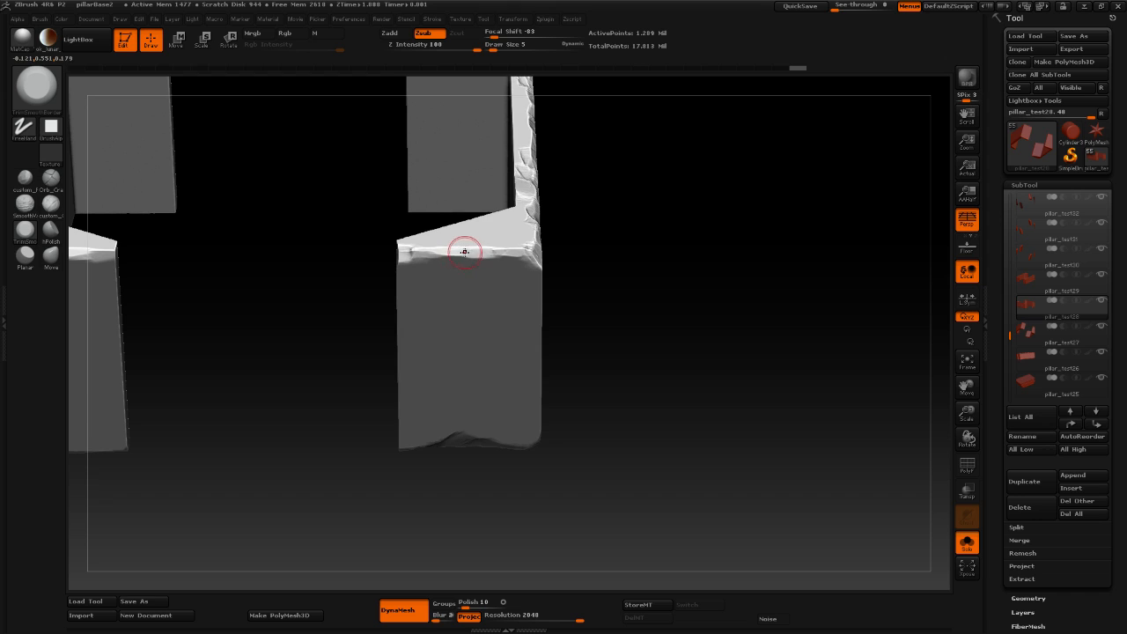
pyautogui.moveTo(461, 249)
pyautogui.mouseDown()
pyautogui.moveTo(473, 250)
pyautogui.moveTo(429, 252)
pyautogui.mouseUp()
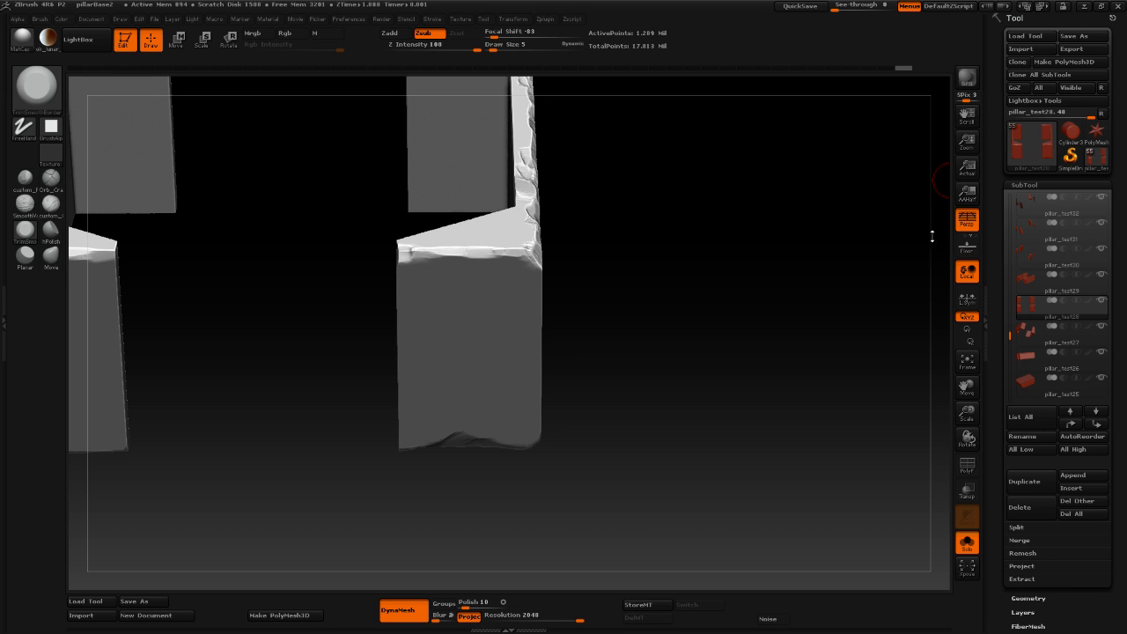
# Trim the chip near the corner of the long front face, check the block within the pillar, and isolate it again.
pyautogui.moveTo(742, 347); pyautogui.dragTo(727, 294)
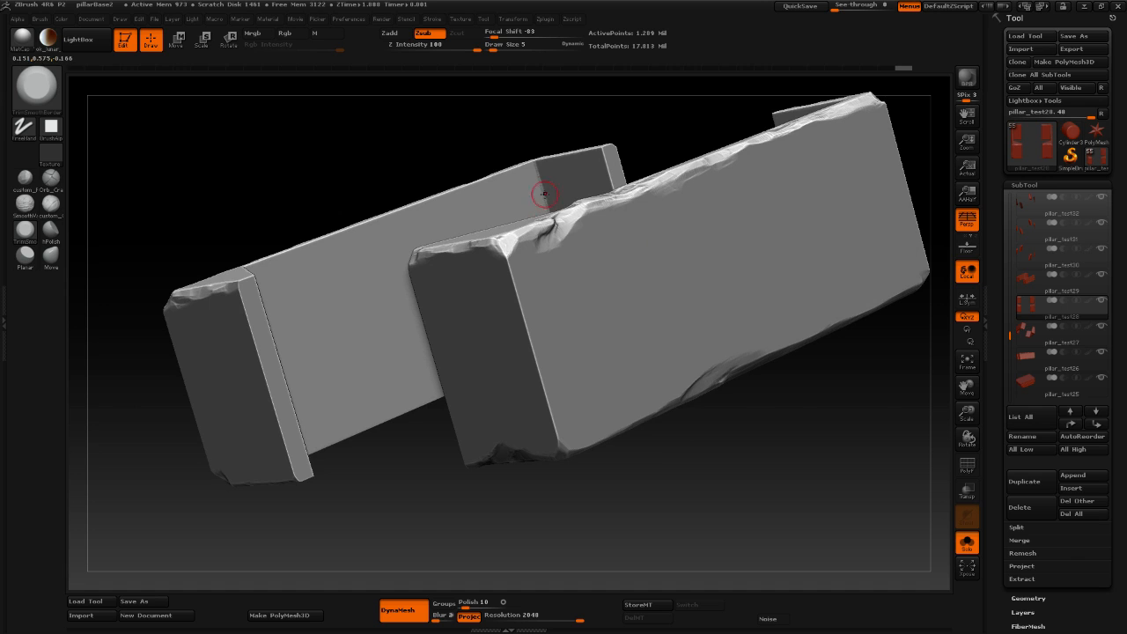
pyautogui.moveTo(318, 558)
pyautogui.mouseDown()
pyautogui.moveTo(356, 514)
pyautogui.moveTo(332, 525)
pyautogui.moveTo(314, 499)
pyautogui.moveTo(277, 485)
pyautogui.moveTo(294, 486)
pyautogui.moveTo(207, 266)
pyautogui.mouseUp()
pyautogui.moveTo(262, 352); pyautogui.dragTo(230, 387)
pyautogui.moveTo(456, 305)
pyautogui.mouseDown()
pyautogui.moveTo(443, 309)
pyautogui.moveTo(468, 297)
pyautogui.moveTo(420, 308)
pyautogui.moveTo(452, 302)
pyautogui.mouseUp()
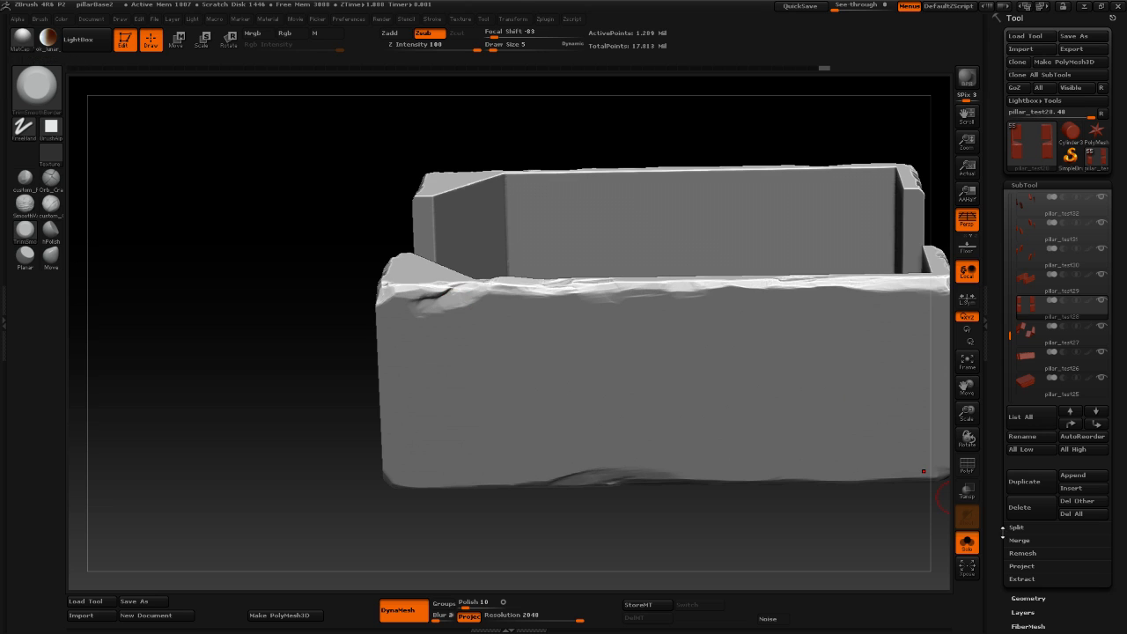
pyautogui.click(969, 544)
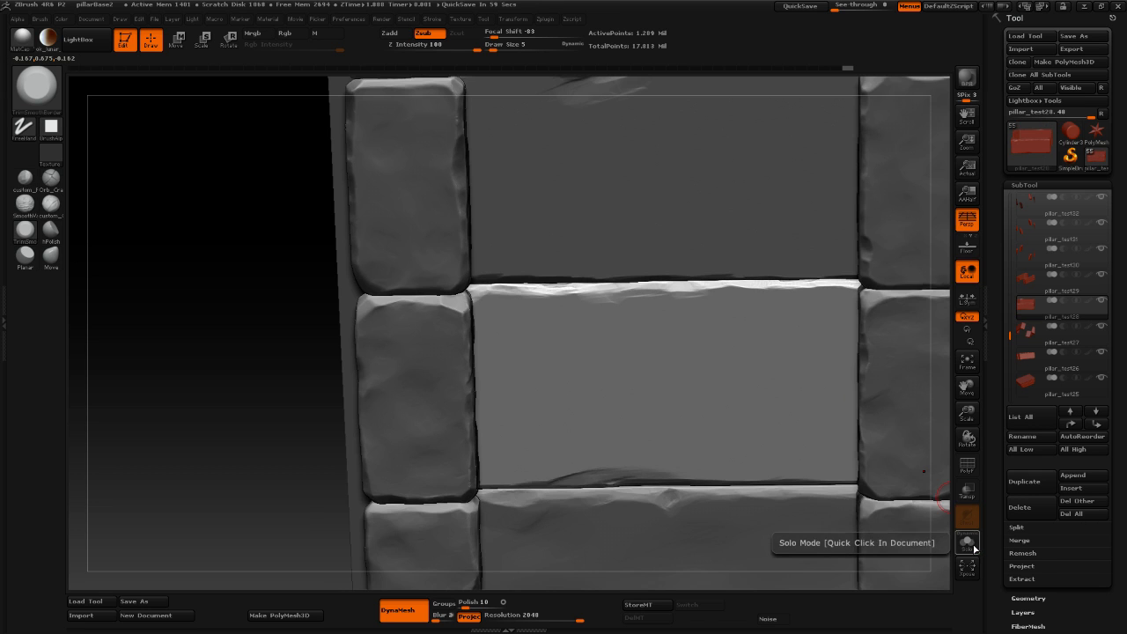
pyautogui.click(971, 545)
pyautogui.keyDown('alt'); pyautogui.moveTo(221, 452); pyautogui.dragTo(181, 471); pyautogui.keyUp('alt')
pyautogui.moveTo(850, 324); pyautogui.dragTo(852, 335)
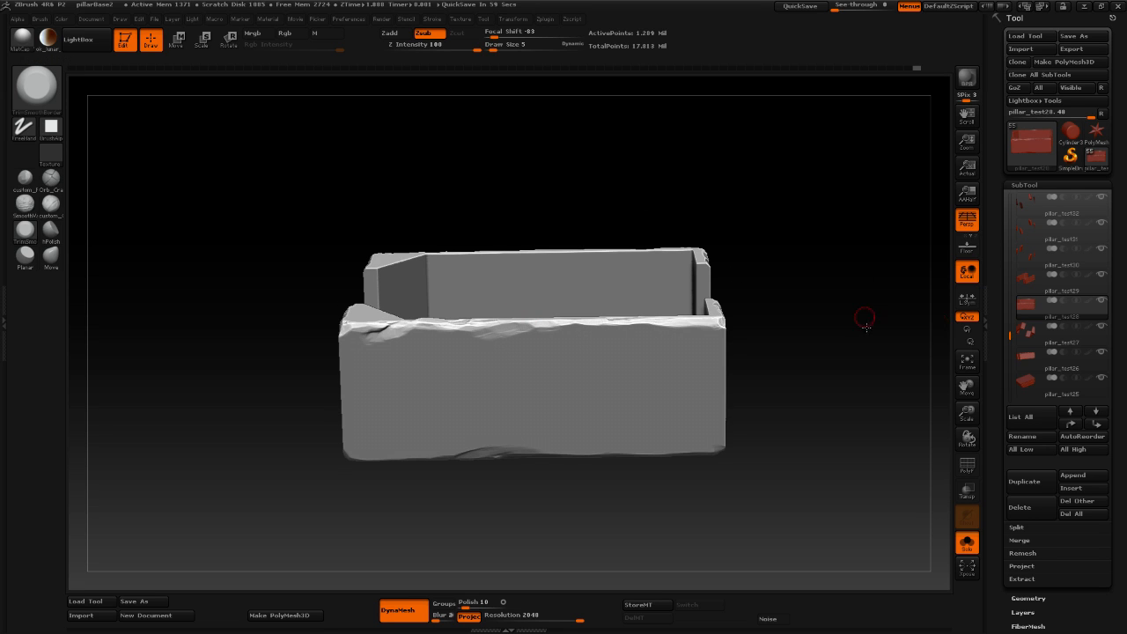
# Carve a broader slanted chip into the long front face's top edge, beside the corner chip, with TrimSmoothBorder.
pyautogui.moveTo(863, 317); pyautogui.dragTo(549, 314)
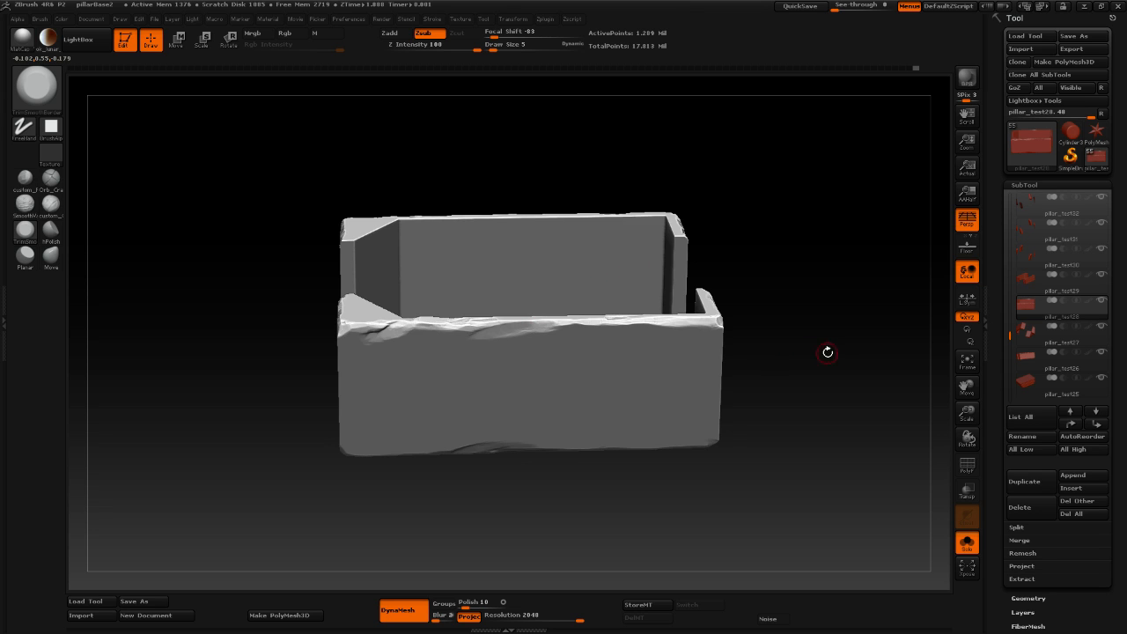
pyautogui.moveTo(828, 352); pyautogui.dragTo(801, 337)
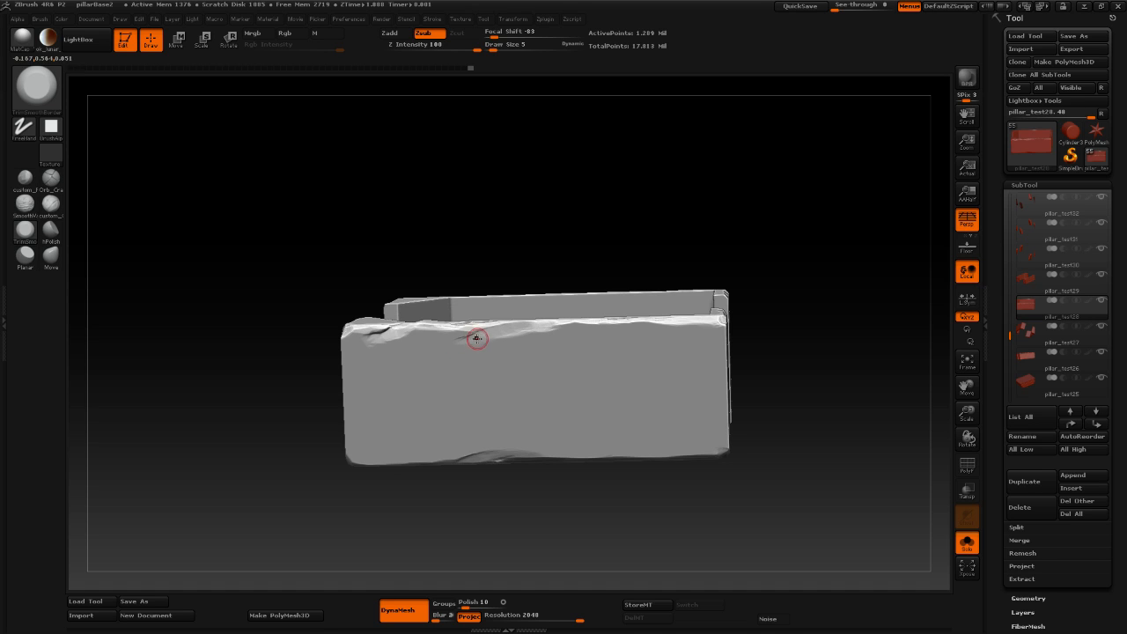
pyautogui.moveTo(466, 340)
pyautogui.mouseDown()
pyautogui.moveTo(450, 347)
pyautogui.moveTo(532, 329)
pyautogui.moveTo(499, 335)
pyautogui.moveTo(521, 324)
pyautogui.mouseUp()
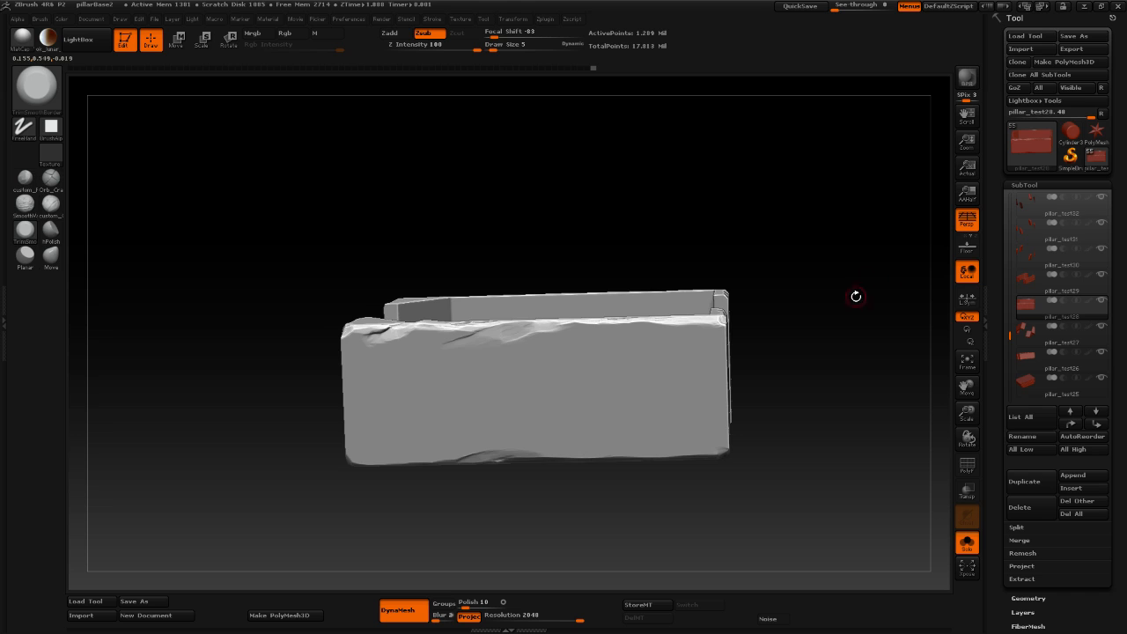
pyautogui.moveTo(856, 297); pyautogui.dragTo(900, 345)
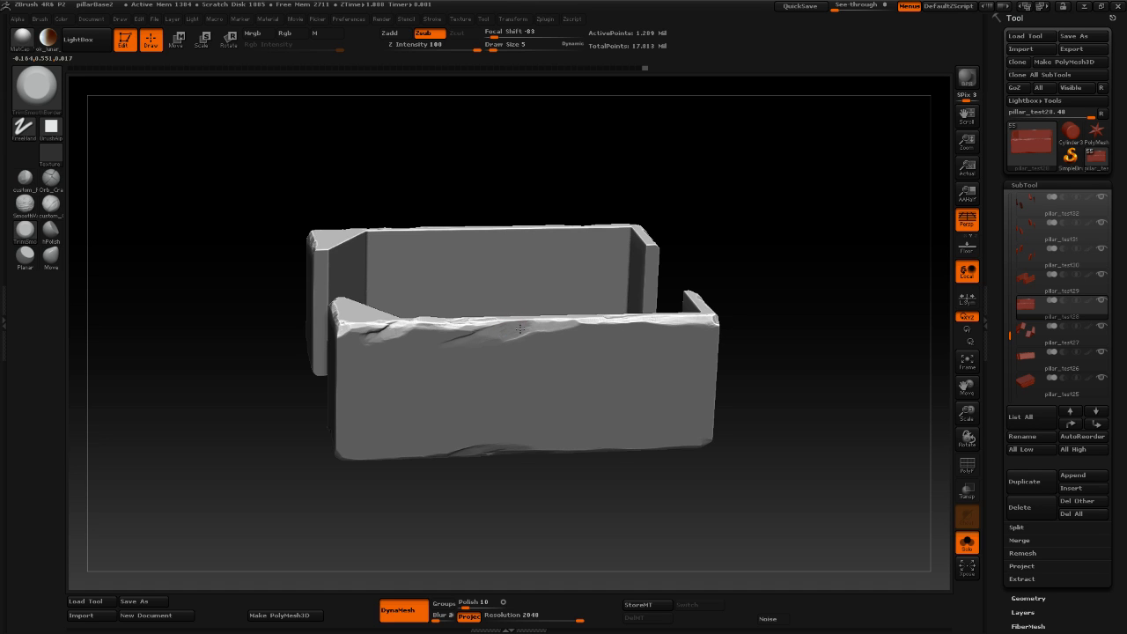
pyautogui.moveTo(787, 300); pyautogui.dragTo(769, 334)
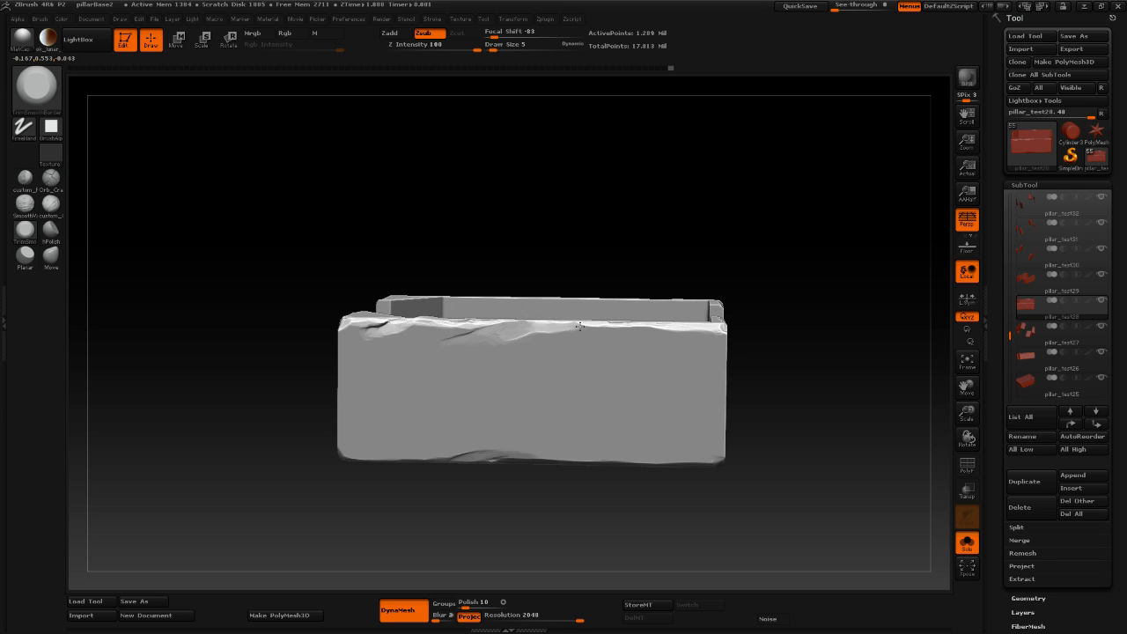
# Wear down the rest of the long face's top edge toward the far corner with TrimSmoothBorder at draw size 5.
pyautogui.moveTo(883, 299); pyautogui.dragTo(585, 326)
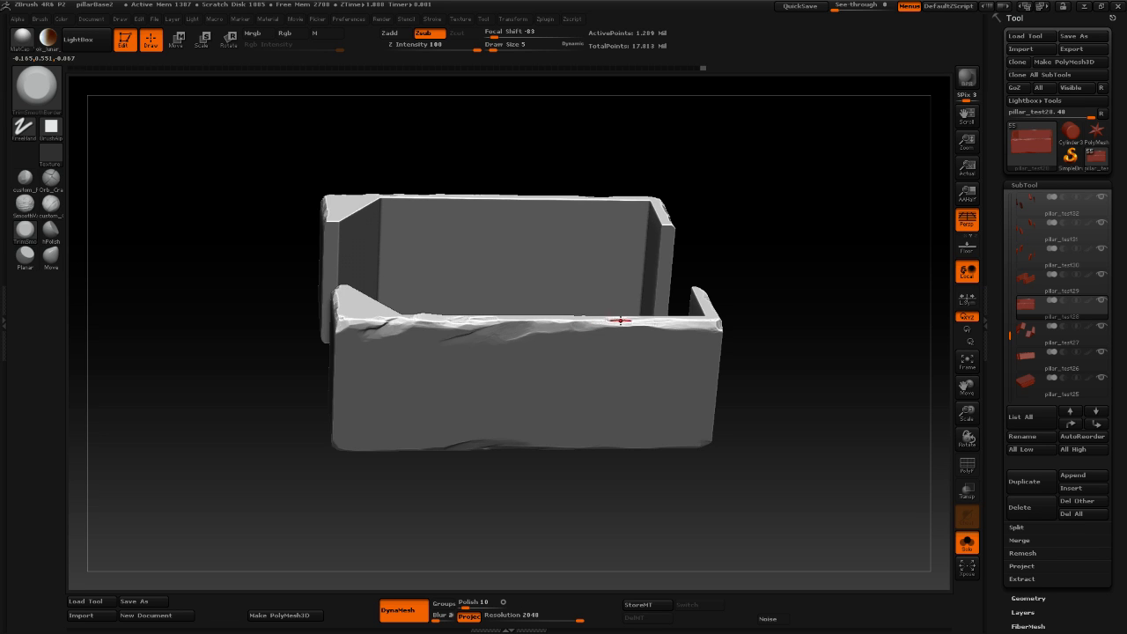
pyautogui.moveTo(866, 304); pyautogui.dragTo(857, 354)
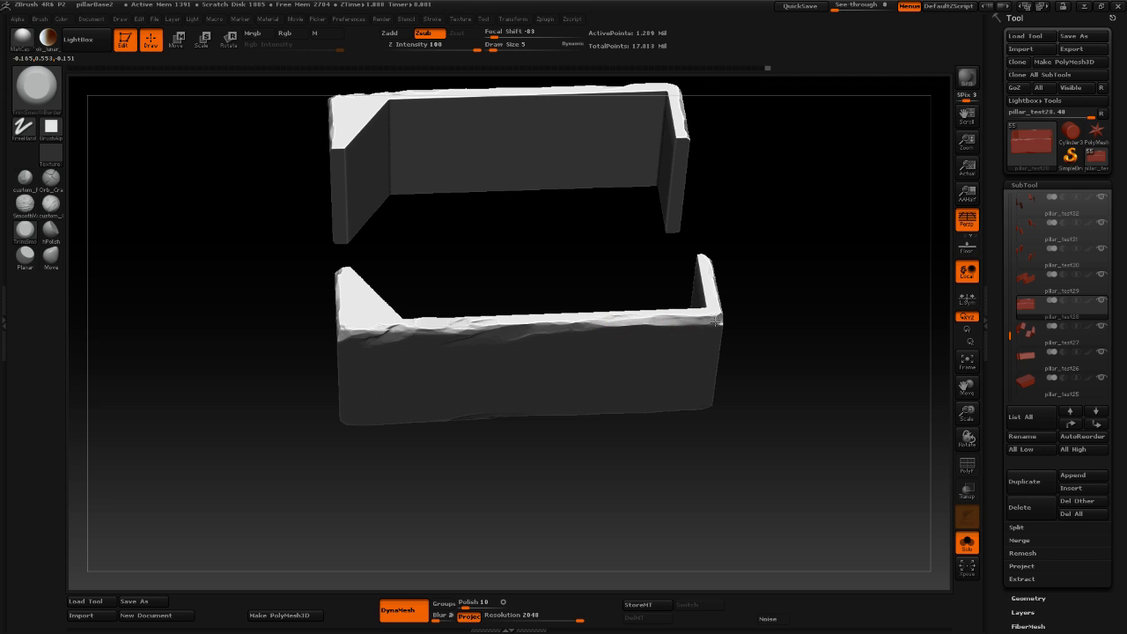
pyautogui.keyDown('shift'); pyautogui.moveTo(845, 328); pyautogui.dragTo(833, 269); pyautogui.keyUp('shift')
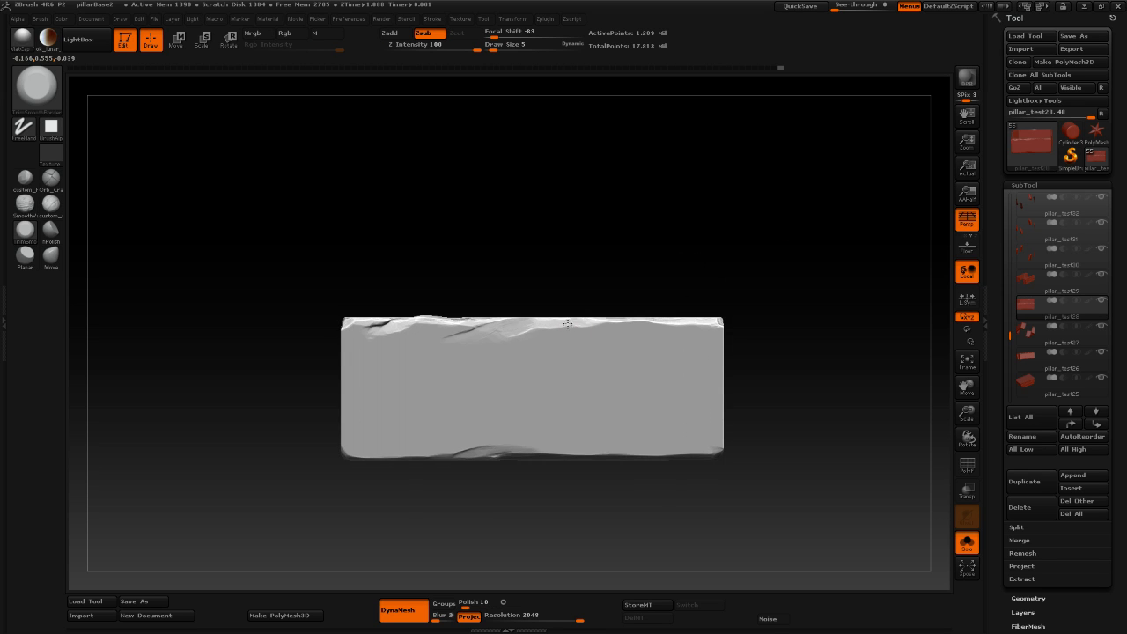
pyautogui.moveTo(604, 317); pyautogui.dragTo(713, 319)
# Carve a worn, slanted chip into the middle of the long front face's bottom edge with TrimSmoothBorder at draw size 5.
pyautogui.keyDown('alt'); pyautogui.moveTo(819, 334); pyautogui.dragTo(828, 310); pyautogui.keyUp('alt')
pyautogui.moveTo(828, 309)
pyautogui.mouseDown()
pyautogui.moveTo(836, 322)
pyautogui.moveTo(833, 303)
pyautogui.moveTo(817, 325)
pyautogui.moveTo(809, 306)
pyautogui.moveTo(831, 391)
pyautogui.moveTo(822, 363)
pyautogui.mouseUp()
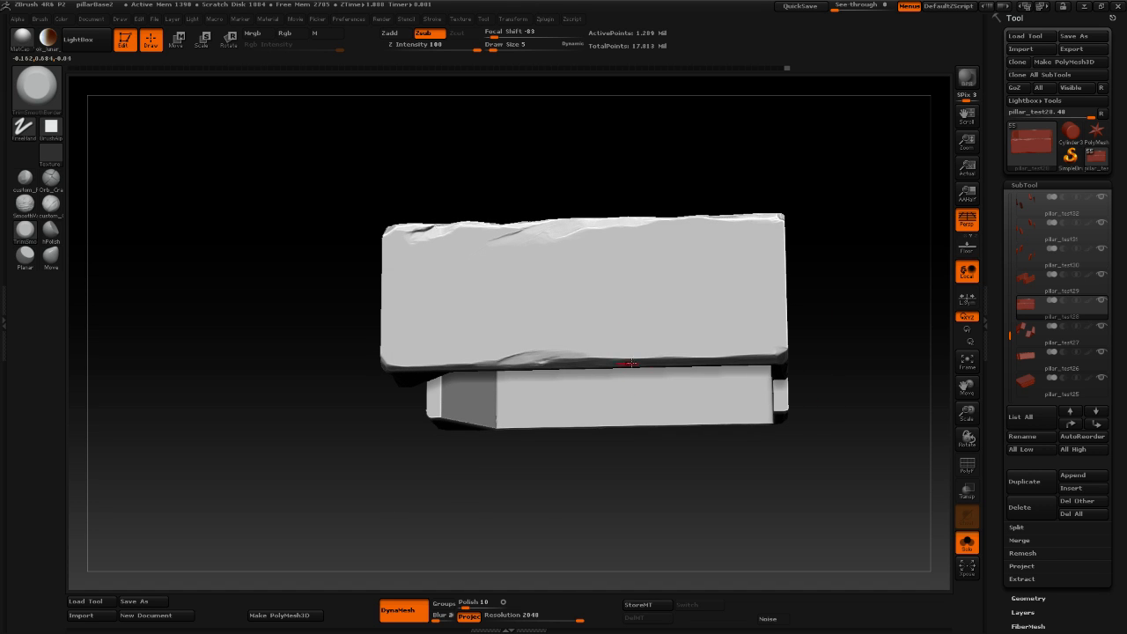
pyautogui.moveTo(887, 329)
pyautogui.mouseDown()
pyautogui.moveTo(877, 324)
pyautogui.moveTo(881, 282)
pyautogui.moveTo(745, 304)
pyautogui.mouseUp()
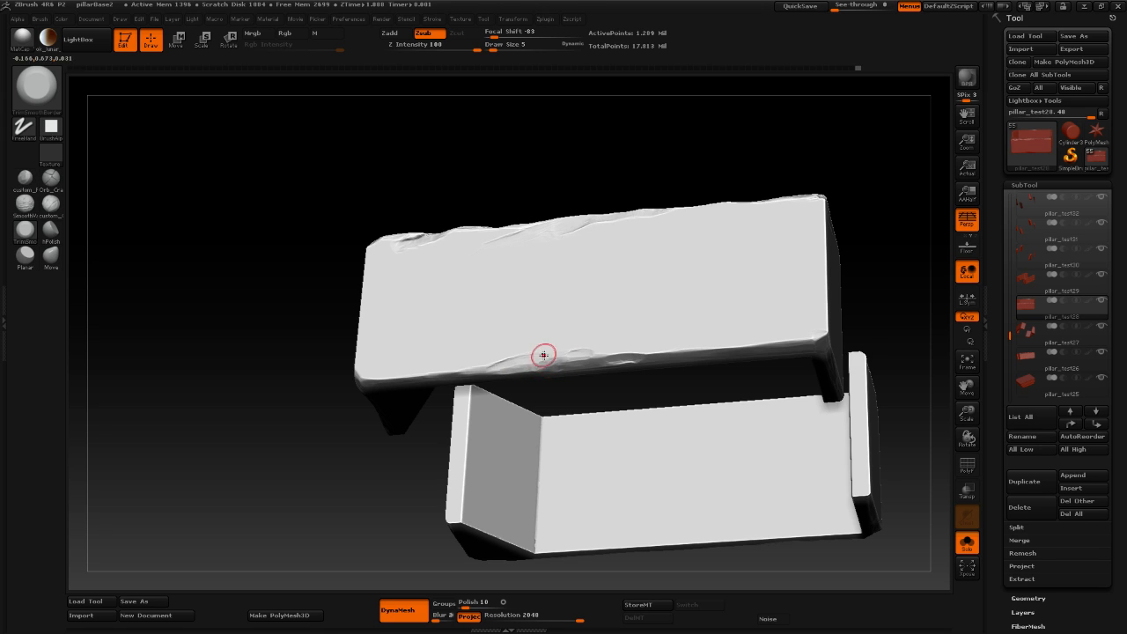
pyautogui.moveTo(552, 362); pyautogui.dragTo(537, 364)
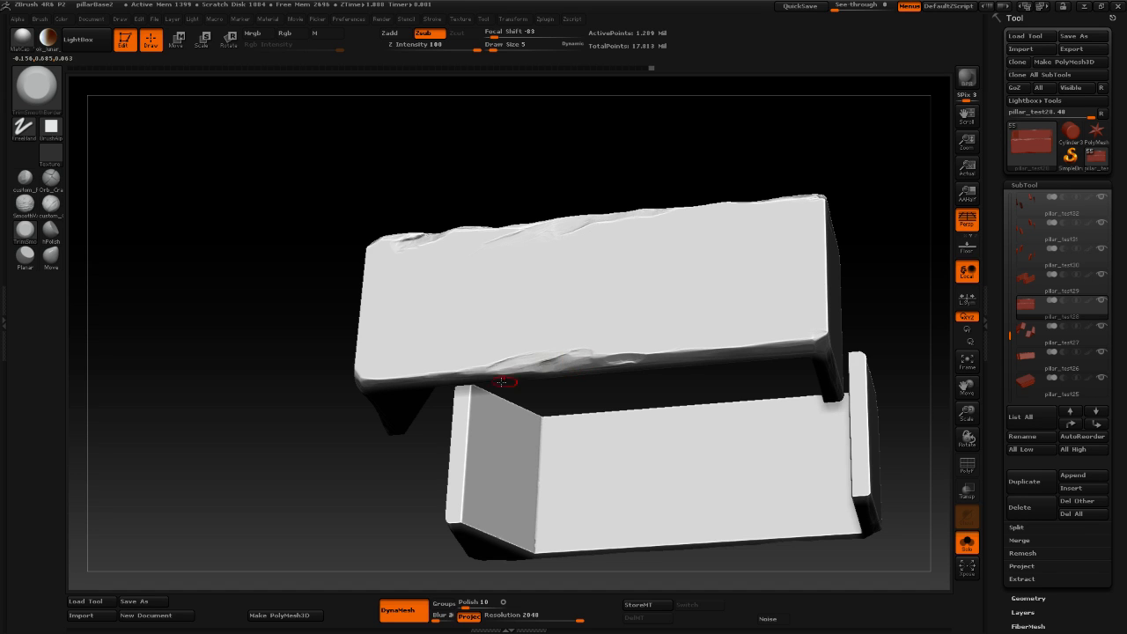
pyautogui.moveTo(281, 425); pyautogui.dragTo(487, 431)
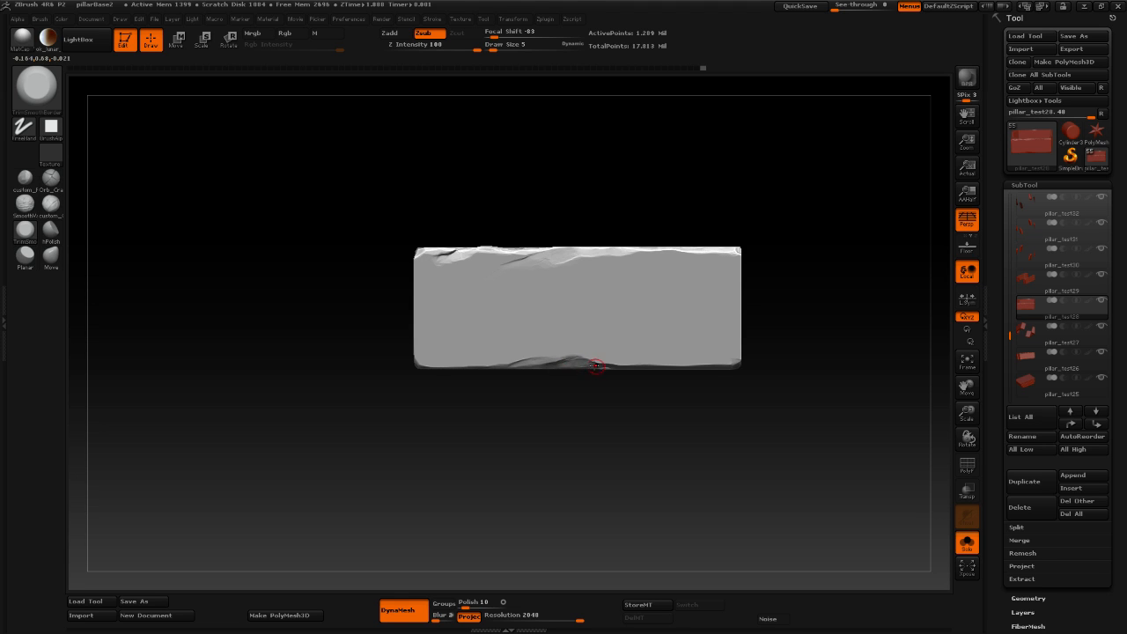
pyautogui.moveTo(512, 403); pyautogui.dragTo(544, 392)
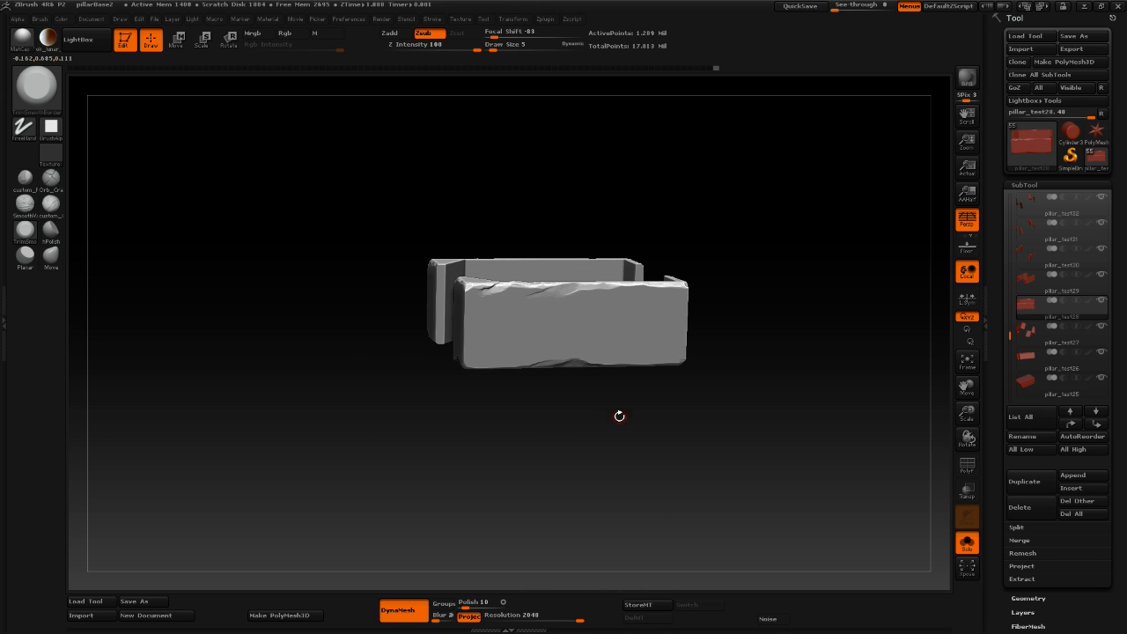
# Wear down the bottom edge of the long front face between the middle chip and the end below the corner chip.
pyautogui.moveTo(588, 452)
pyautogui.mouseDown()
pyautogui.moveTo(544, 432)
pyautogui.moveTo(586, 496)
pyautogui.moveTo(590, 464)
pyautogui.mouseUp()
pyautogui.moveTo(272, 395); pyautogui.dragTo(533, 319)
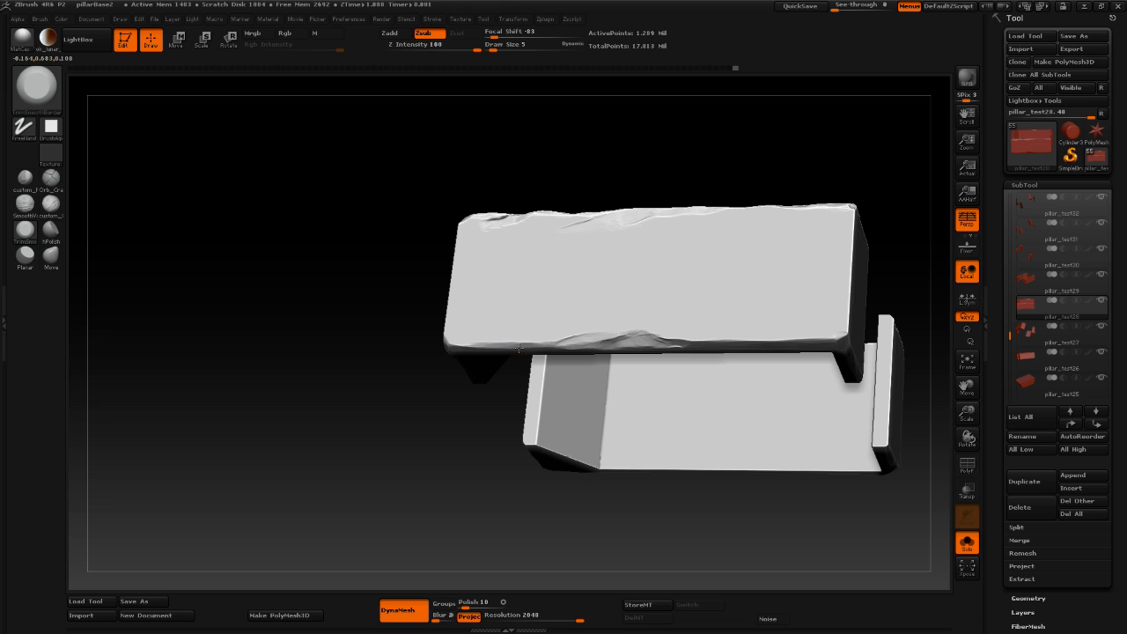
pyautogui.moveTo(552, 344); pyautogui.dragTo(545, 344)
pyautogui.keyDown('shift'); pyautogui.moveTo(382, 443); pyautogui.dragTo(440, 467); pyautogui.keyUp('shift')
pyautogui.keyDown('alt'); pyautogui.moveTo(745, 403); pyautogui.dragTo(596, 397); pyautogui.keyUp('alt')
pyautogui.moveTo(690, 434); pyautogui.dragTo(669, 370)
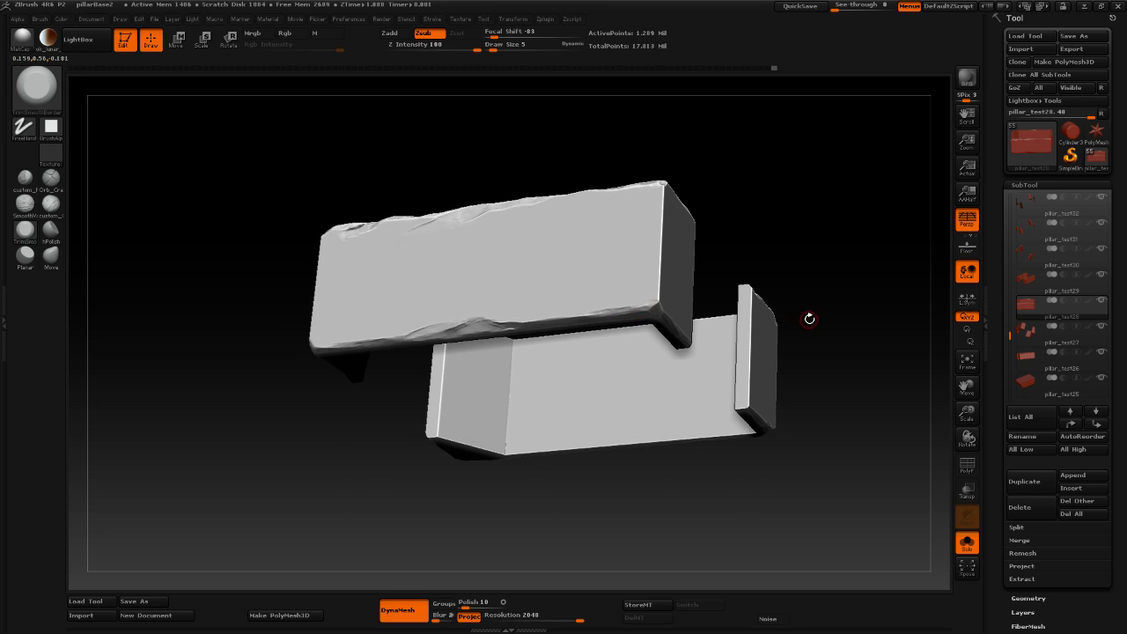
# Trim the remaining bottom edge of the long front face irregularly, from the middle chip toward the far corner.
pyautogui.moveTo(878, 319); pyautogui.dragTo(764, 258)
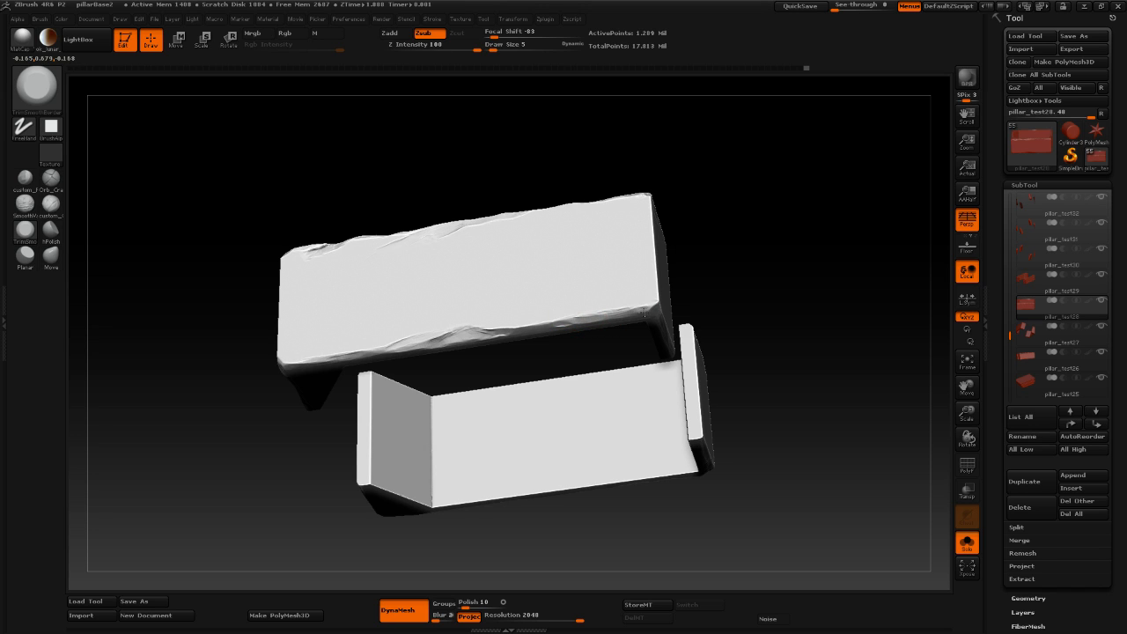
pyautogui.moveTo(740, 304)
pyautogui.mouseDown()
pyautogui.moveTo(780, 311)
pyautogui.moveTo(732, 261)
pyautogui.mouseUp()
pyautogui.moveTo(760, 329)
pyautogui.keyDown('alt'); pyautogui.mouseDown()
pyautogui.moveTo(783, 376)
pyautogui.moveTo(741, 319)
pyautogui.mouseUp(); pyautogui.keyUp('alt')
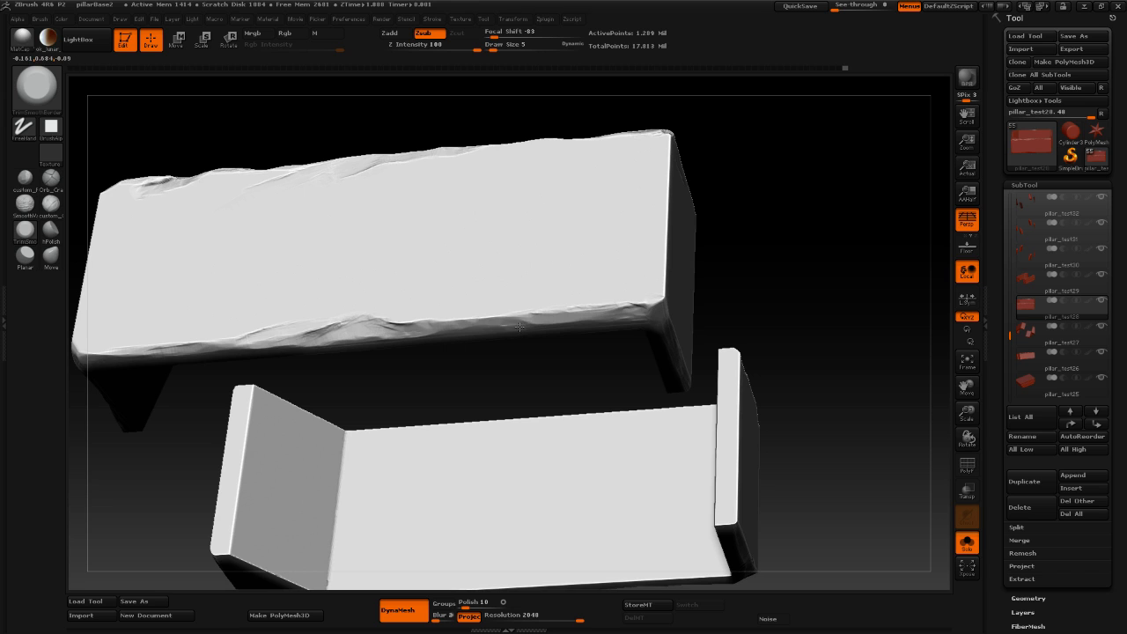
pyautogui.keyDown('shift'); pyautogui.moveTo(826, 304); pyautogui.dragTo(855, 435); pyautogui.keyUp('shift')
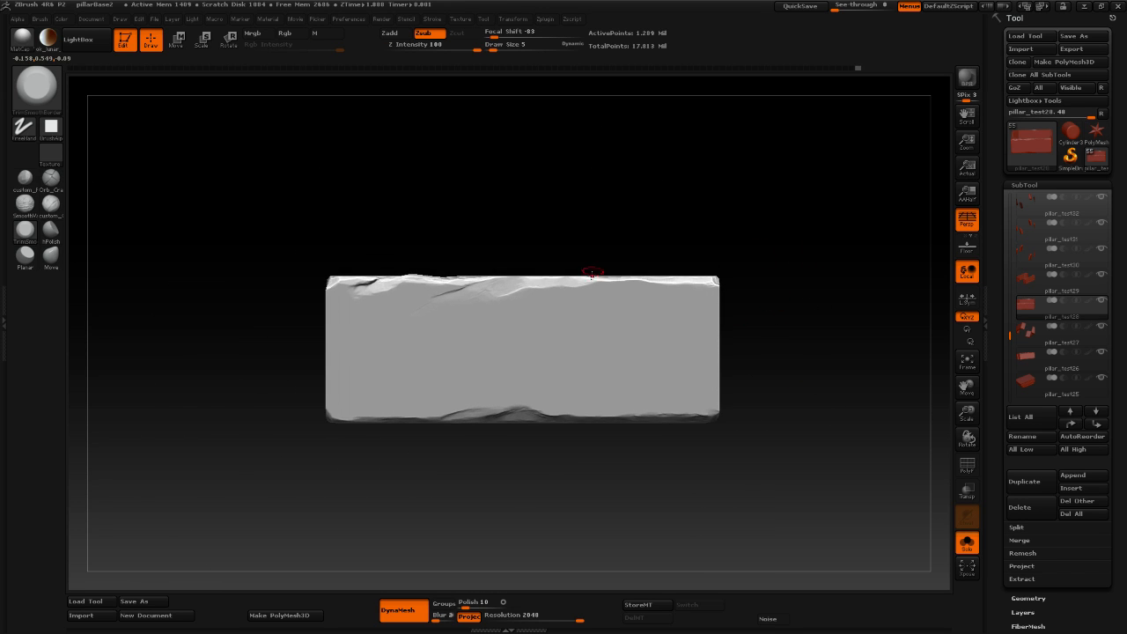
pyautogui.moveTo(870, 331); pyautogui.dragTo(654, 282)
pyautogui.keyDown('alt'); pyautogui.moveTo(723, 297); pyautogui.dragTo(758, 361); pyautogui.keyUp('alt')
pyautogui.moveTo(779, 363); pyautogui.dragTo(750, 256)
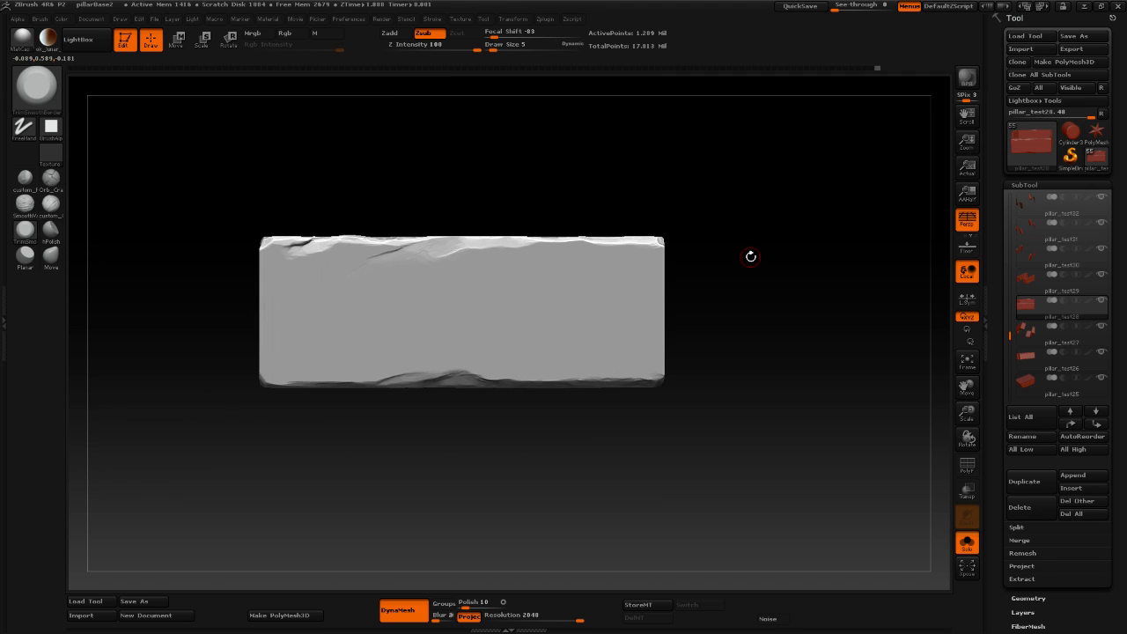
# Cover the long front face with rough, slanted marks using the custom clay brush at draw size 13.
pyautogui.click(51, 204)
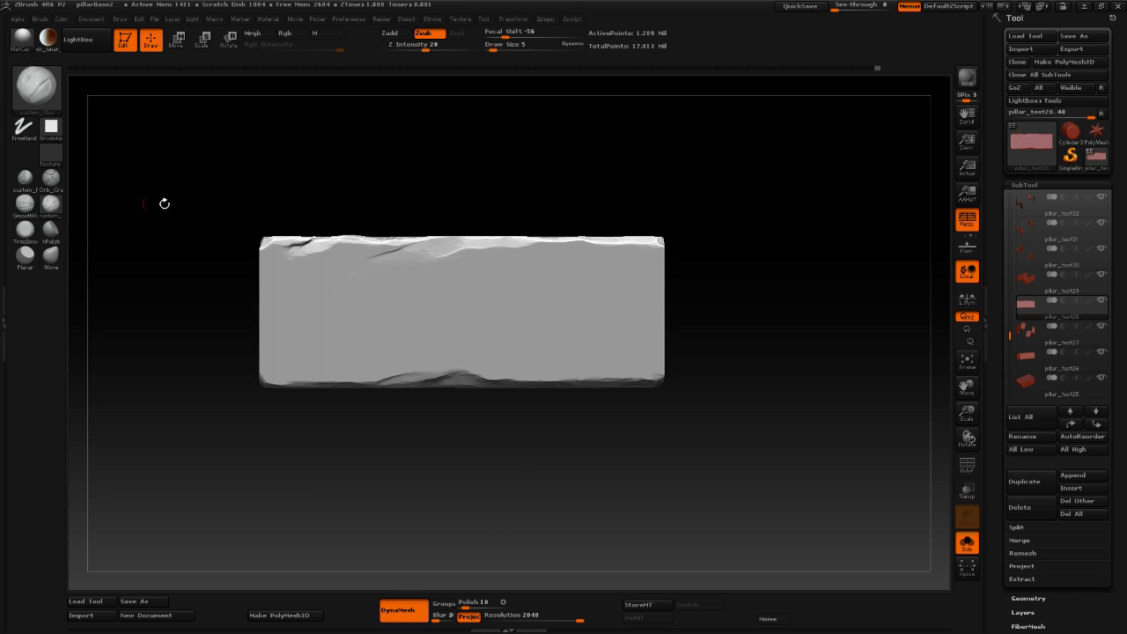
pyautogui.press('space')
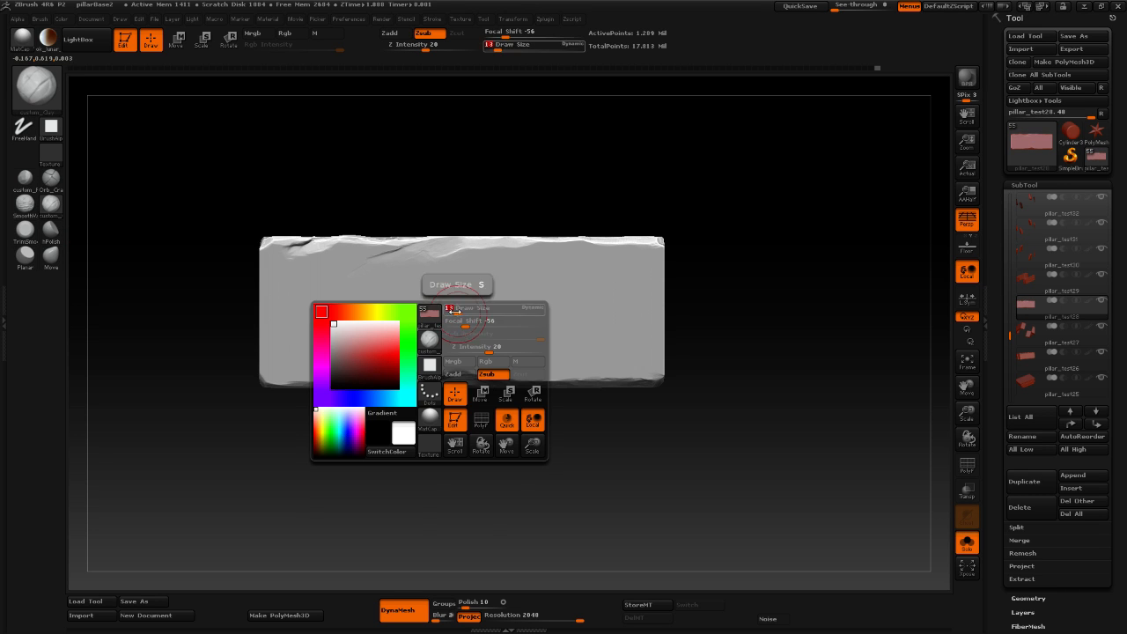
pyautogui.moveTo(398, 327)
pyautogui.mouseDown()
pyautogui.moveTo(373, 314)
pyautogui.moveTo(368, 326)
pyautogui.moveTo(345, 305)
pyautogui.mouseUp()
pyautogui.moveTo(340, 304)
pyautogui.mouseDown()
pyautogui.moveTo(319, 294)
pyautogui.moveTo(349, 284)
pyautogui.moveTo(337, 274)
pyautogui.moveTo(269, 268)
pyautogui.moveTo(331, 327)
pyautogui.moveTo(341, 357)
pyautogui.moveTo(287, 366)
pyautogui.moveTo(277, 338)
pyautogui.mouseUp()
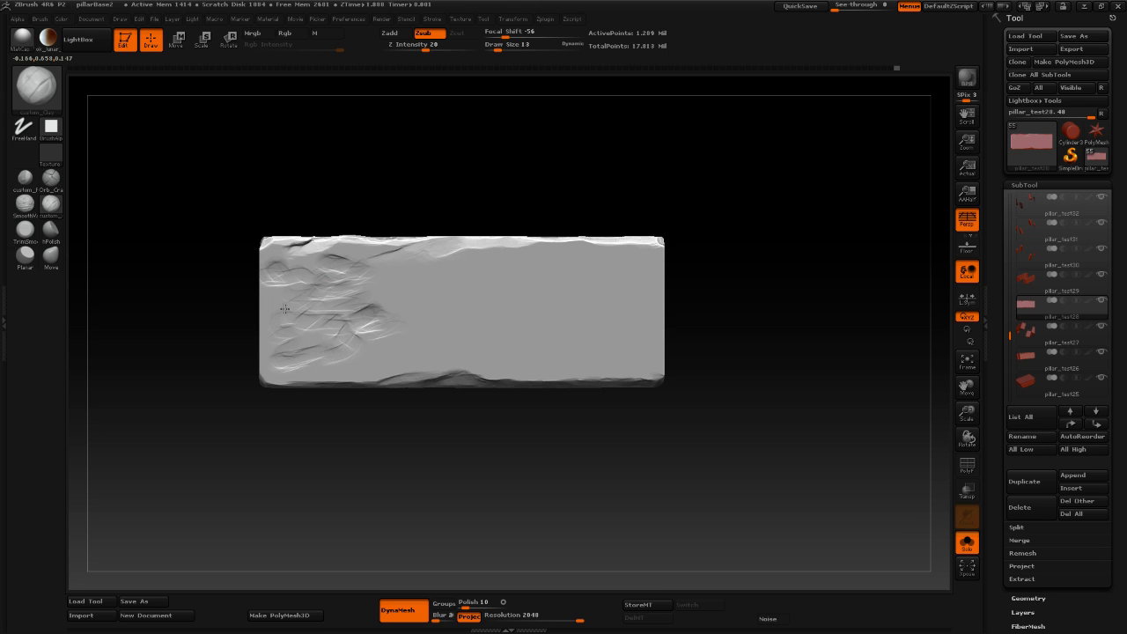
pyautogui.moveTo(591, 294)
pyautogui.mouseDown()
pyautogui.moveTo(536, 269)
pyautogui.moveTo(435, 265)
pyautogui.mouseUp()
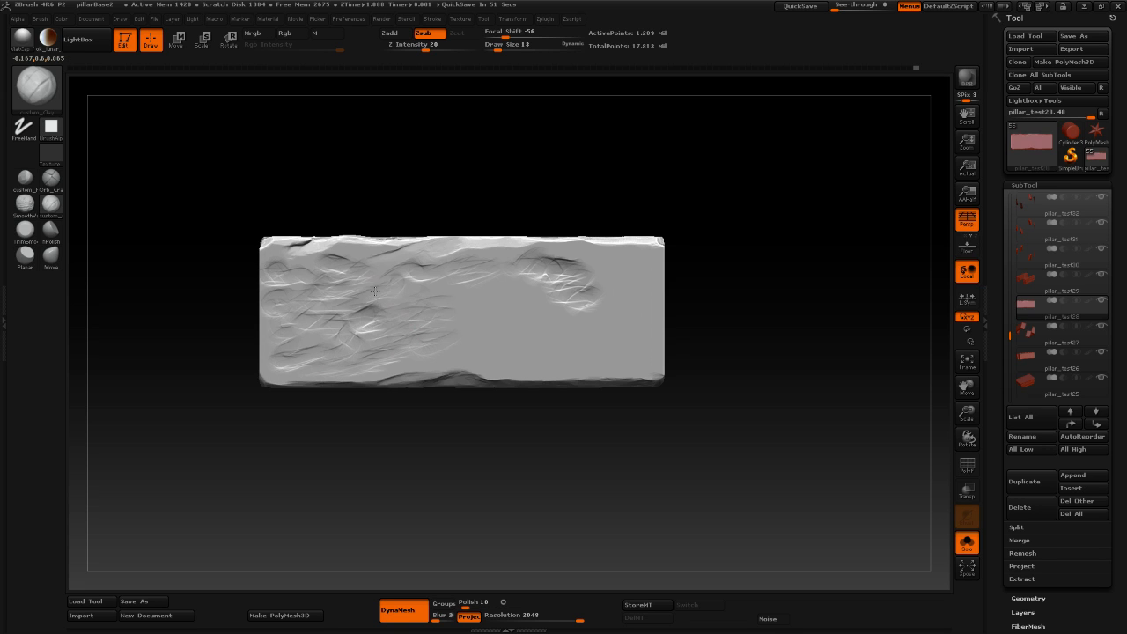
pyautogui.moveTo(607, 291)
pyautogui.mouseDown()
pyautogui.moveTo(545, 319)
pyautogui.moveTo(523, 307)
pyautogui.mouseUp()
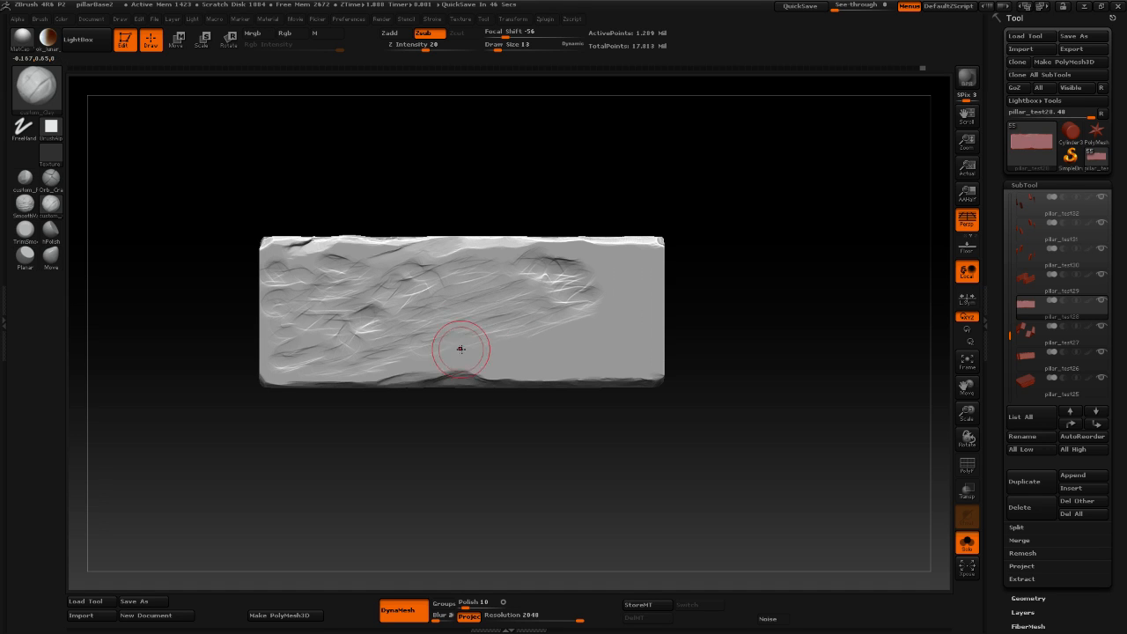
pyautogui.moveTo(520, 349)
pyautogui.mouseDown()
pyautogui.moveTo(636, 352)
pyautogui.moveTo(648, 274)
pyautogui.moveTo(590, 274)
pyautogui.moveTo(611, 295)
pyautogui.mouseUp()
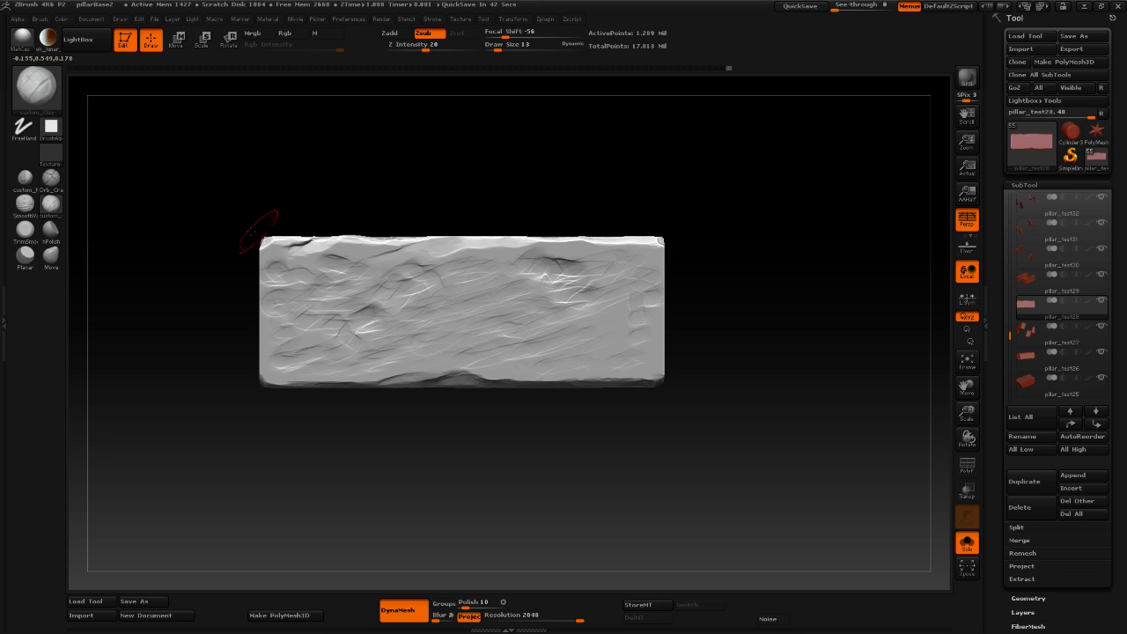
# Polish the rough marks below the corner chip into soft planes with hPolish, using the square BrushAlpha.
pyautogui.click(51, 229)
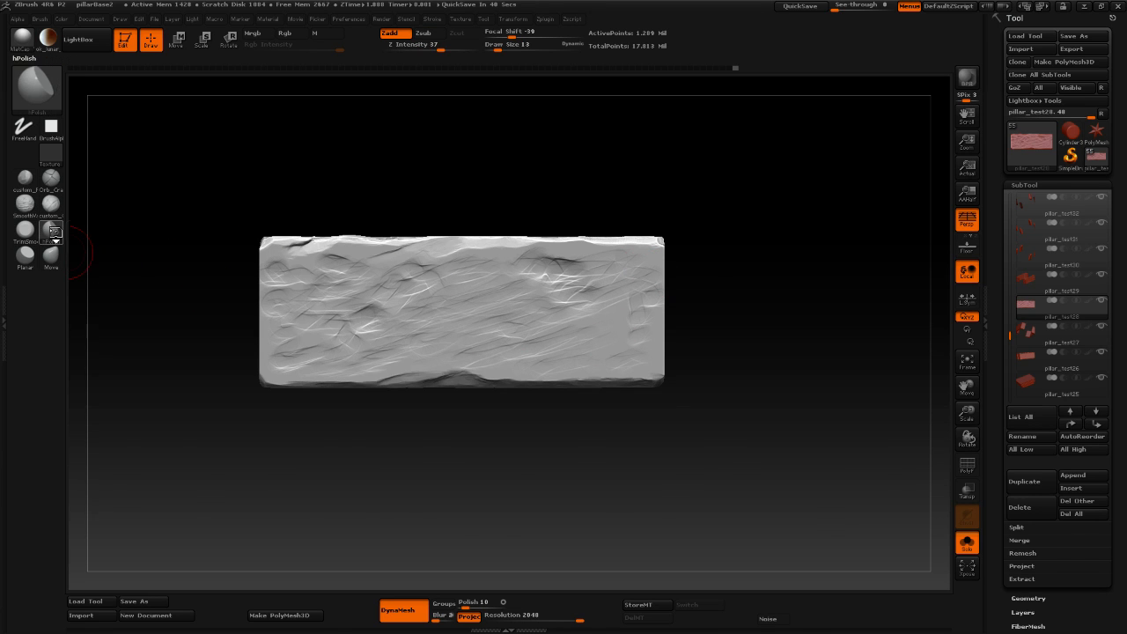
pyautogui.click(54, 235)
pyautogui.click(4, 255)
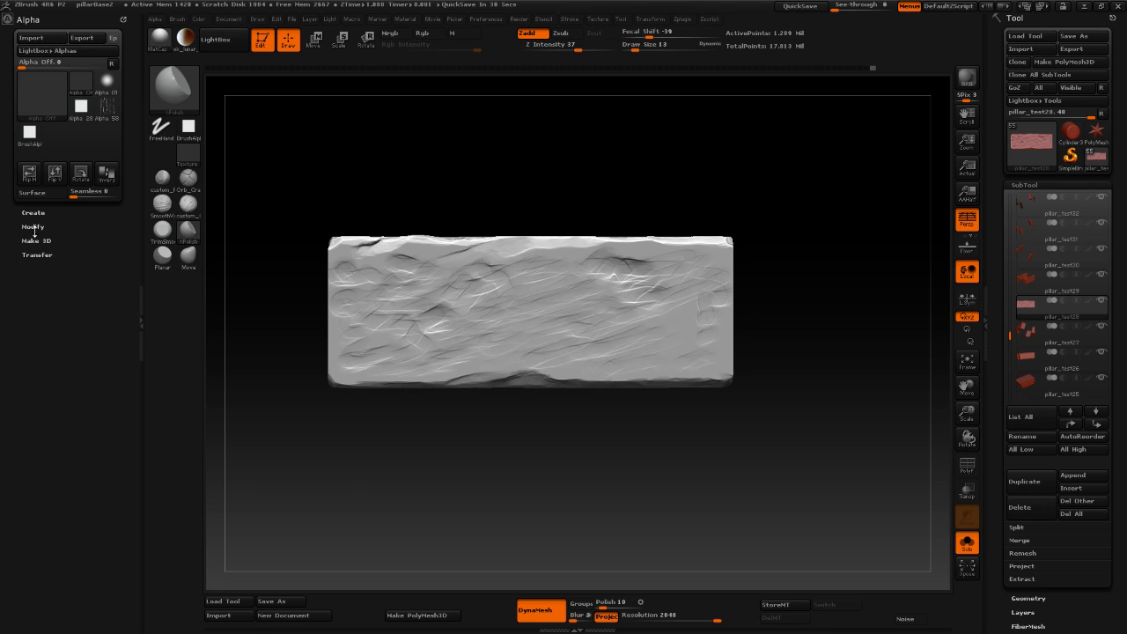
pyautogui.click(29, 132)
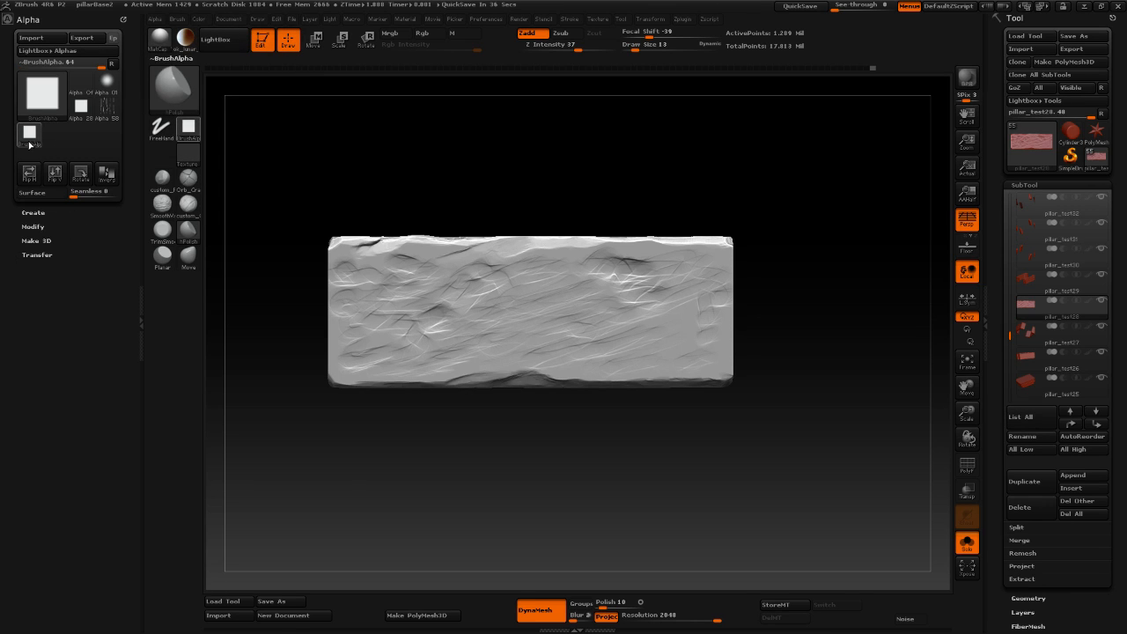
pyautogui.click(141, 311)
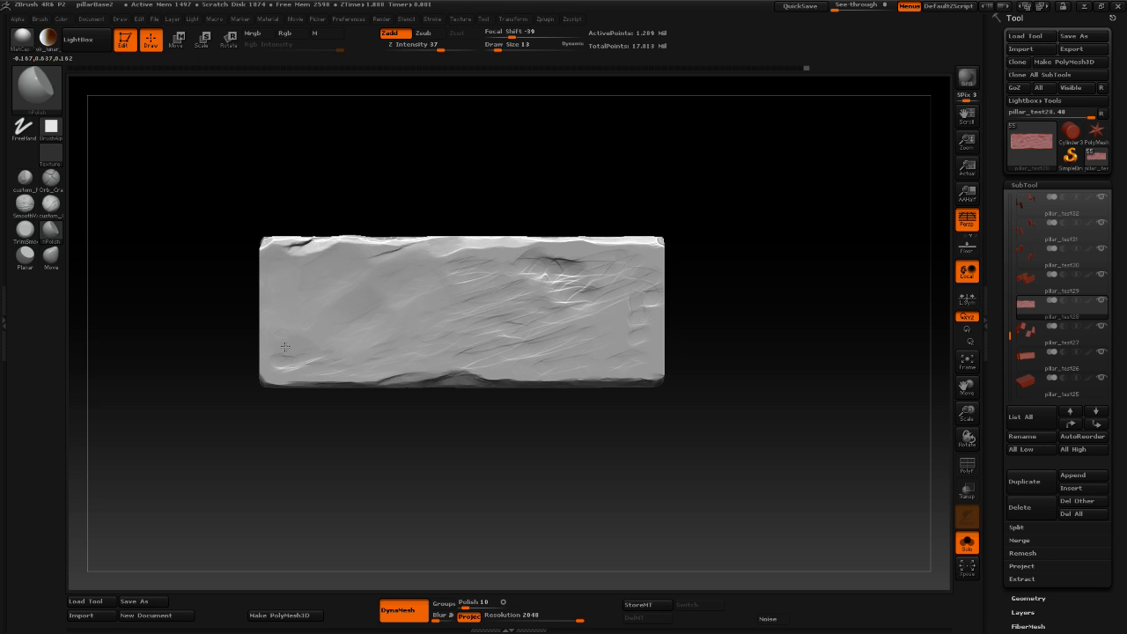
pyautogui.moveTo(285, 350); pyautogui.dragTo(284, 364)
pyautogui.moveTo(287, 339)
pyautogui.mouseDown()
pyautogui.moveTo(330, 342)
pyautogui.moveTo(344, 364)
pyautogui.moveTo(407, 340)
pyautogui.moveTo(455, 350)
pyautogui.moveTo(421, 339)
pyautogui.mouseUp()
pyautogui.moveTo(523, 329)
pyautogui.mouseDown()
pyautogui.moveTo(500, 338)
pyautogui.moveTo(520, 317)
pyautogui.mouseUp()
pyautogui.moveTo(445, 292)
pyautogui.mouseDown()
pyautogui.moveTo(485, 259)
pyautogui.moveTo(455, 271)
pyautogui.mouseUp()
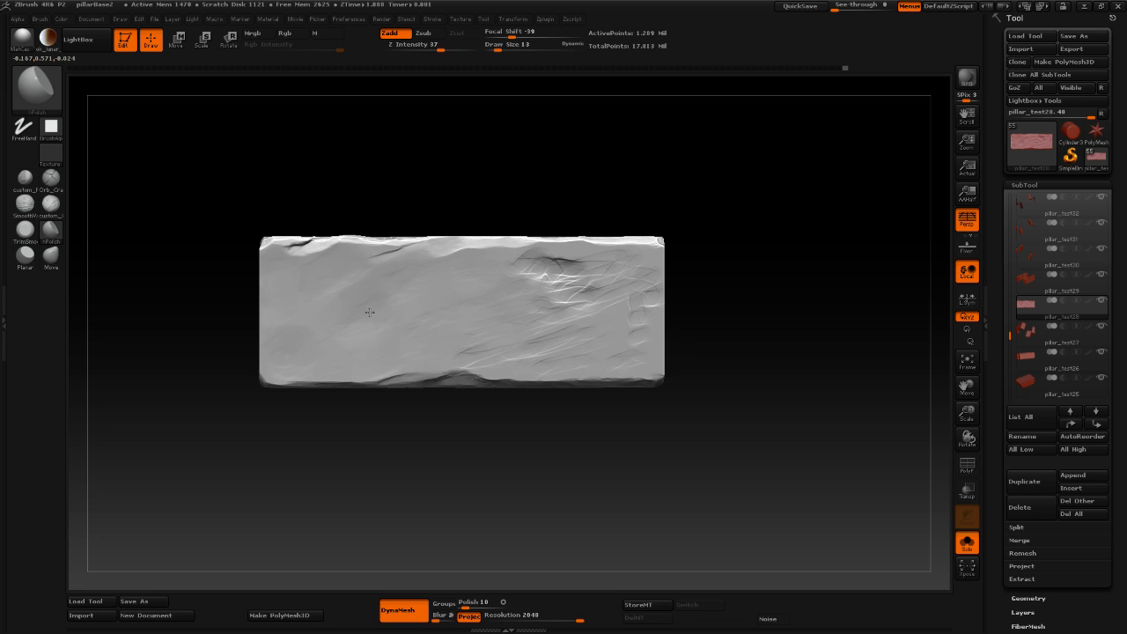
# Flatten the rough marks across the middle and upper far part of the long front face with hPolish.
pyautogui.moveTo(370, 312)
pyautogui.mouseDown()
pyautogui.moveTo(360, 310)
pyautogui.moveTo(382, 328)
pyautogui.mouseUp()
pyautogui.moveTo(604, 294)
pyautogui.mouseDown()
pyautogui.moveTo(553, 307)
pyautogui.moveTo(588, 264)
pyautogui.moveTo(532, 273)
pyautogui.moveTo(538, 257)
pyautogui.moveTo(495, 273)
pyautogui.moveTo(475, 345)
pyautogui.moveTo(465, 346)
pyautogui.mouseUp()
pyautogui.moveTo(465, 346)
pyautogui.mouseDown()
pyautogui.moveTo(549, 347)
pyautogui.moveTo(562, 364)
pyautogui.moveTo(533, 350)
pyautogui.moveTo(538, 315)
pyautogui.moveTo(569, 255)
pyautogui.moveTo(560, 289)
pyautogui.moveTo(581, 265)
pyautogui.moveTo(575, 256)
pyautogui.moveTo(541, 289)
pyautogui.moveTo(538, 260)
pyautogui.moveTo(465, 280)
pyautogui.mouseUp()
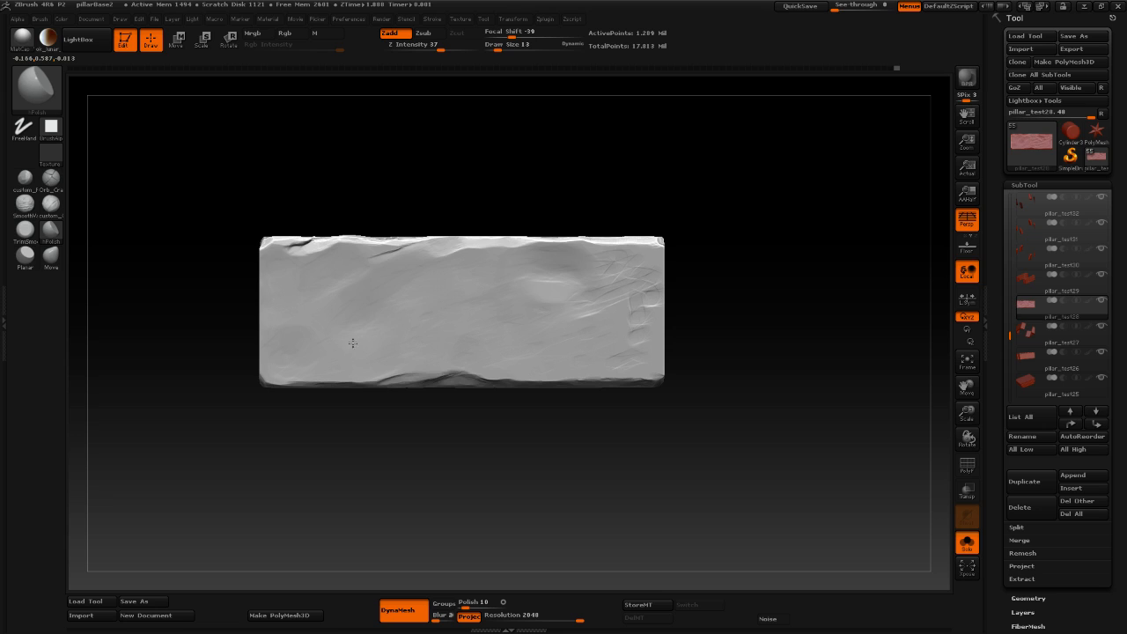
pyautogui.moveTo(352, 342); pyautogui.dragTo(344, 345)
pyautogui.moveTo(370, 299)
pyautogui.mouseDown()
pyautogui.moveTo(369, 333)
pyautogui.moveTo(407, 315)
pyautogui.moveTo(394, 357)
pyautogui.mouseUp()
pyautogui.moveTo(637, 299)
pyautogui.mouseDown()
pyautogui.moveTo(632, 309)
pyautogui.moveTo(610, 250)
pyautogui.moveTo(617, 278)
pyautogui.moveTo(604, 278)
pyautogui.moveTo(622, 287)
pyautogui.mouseUp()
pyautogui.moveTo(620, 291)
pyautogui.mouseDown()
pyautogui.moveTo(588, 299)
pyautogui.moveTo(623, 259)
pyautogui.mouseUp()
pyautogui.moveTo(583, 291)
pyautogui.mouseDown()
pyautogui.moveTo(532, 306)
pyautogui.moveTo(521, 297)
pyautogui.moveTo(528, 268)
pyautogui.moveTo(574, 262)
pyautogui.moveTo(543, 286)
pyautogui.moveTo(600, 265)
pyautogui.mouseUp()
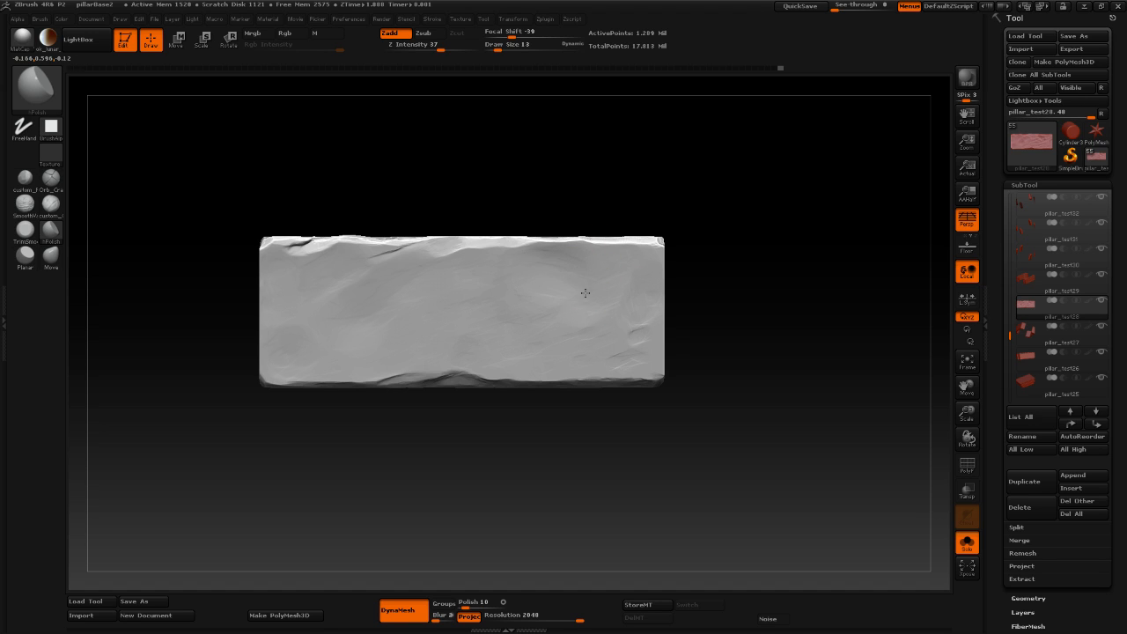
# Polish the last rough marks near the far lower corner and even out the planes across the whole front face.
pyautogui.moveTo(562, 356)
pyautogui.mouseDown()
pyautogui.moveTo(563, 332)
pyautogui.moveTo(500, 310)
pyautogui.moveTo(519, 288)
pyautogui.moveTo(514, 300)
pyautogui.mouseUp()
pyautogui.moveTo(640, 333); pyautogui.dragTo(620, 350)
pyautogui.moveTo(640, 295)
pyautogui.mouseDown()
pyautogui.moveTo(646, 310)
pyautogui.moveTo(635, 292)
pyautogui.mouseUp()
pyautogui.moveTo(775, 330)
pyautogui.keyDown('alt'); pyautogui.mouseDown()
pyautogui.moveTo(785, 285)
pyautogui.moveTo(800, 332)
pyautogui.moveTo(768, 177)
pyautogui.mouseUp(); pyautogui.keyUp('alt')
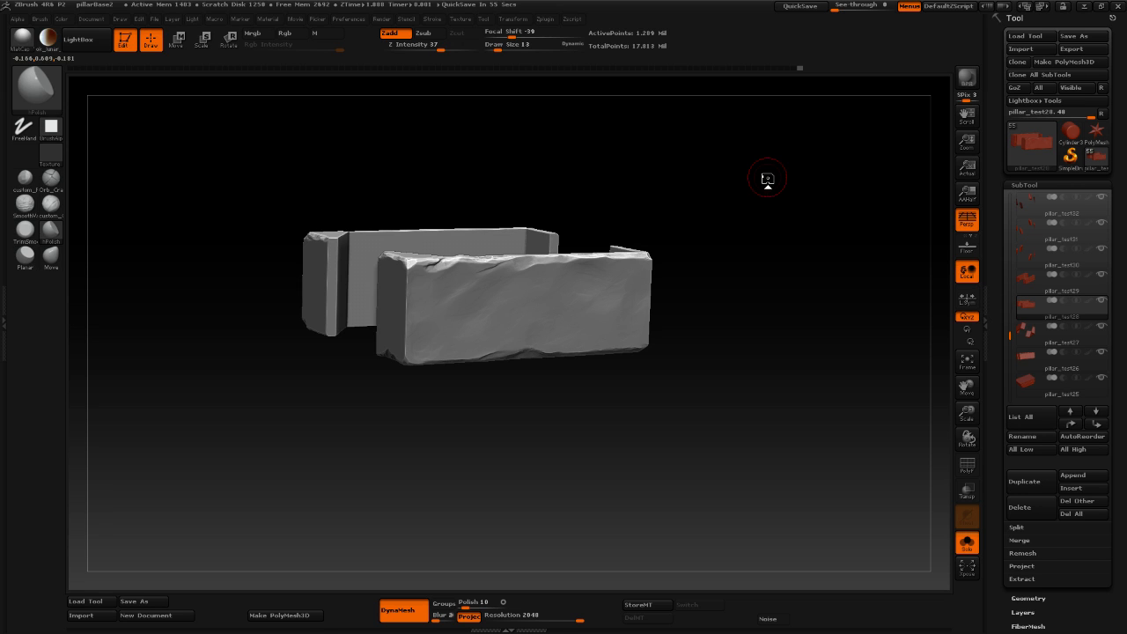
pyautogui.keyDown('shift'); pyautogui.moveTo(621, 440); pyautogui.dragTo(615, 480); pyautogui.keyUp('shift')
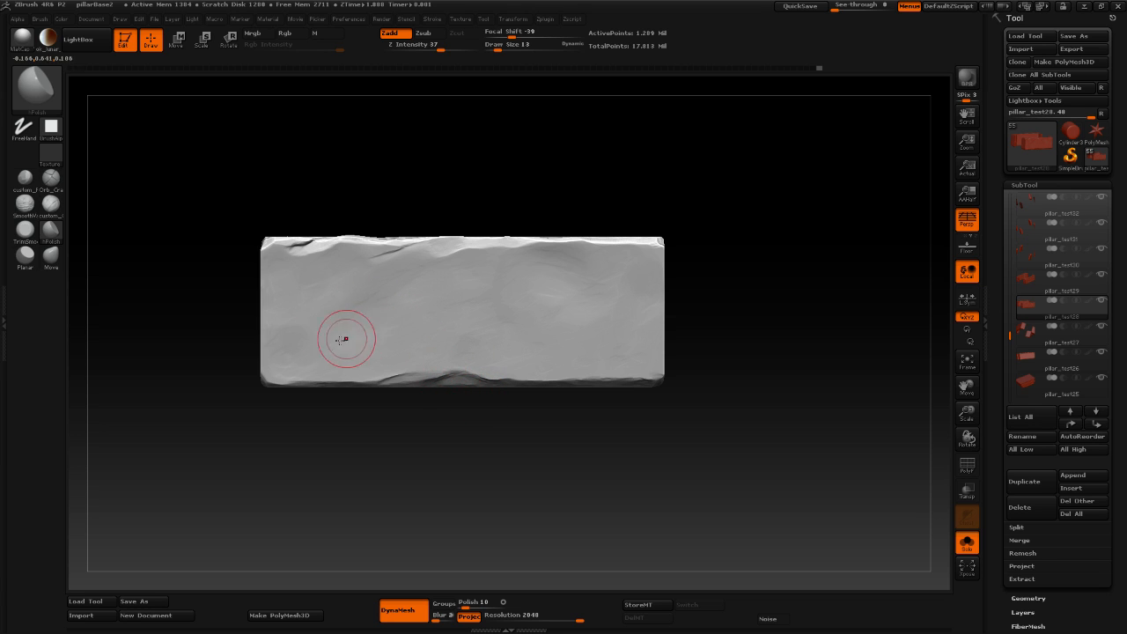
pyautogui.moveTo(286, 370)
pyautogui.mouseDown()
pyautogui.moveTo(339, 351)
pyautogui.moveTo(361, 333)
pyautogui.moveTo(361, 296)
pyautogui.moveTo(382, 272)
pyautogui.moveTo(390, 282)
pyautogui.moveTo(391, 295)
pyautogui.moveTo(355, 294)
pyautogui.moveTo(372, 301)
pyautogui.moveTo(287, 327)
pyautogui.moveTo(325, 299)
pyautogui.moveTo(401, 287)
pyautogui.mouseUp()
pyautogui.moveTo(476, 301)
pyautogui.mouseDown()
pyautogui.moveTo(496, 291)
pyautogui.moveTo(473, 300)
pyautogui.moveTo(475, 266)
pyautogui.moveTo(531, 292)
pyautogui.moveTo(580, 255)
pyautogui.moveTo(562, 269)
pyautogui.mouseUp()
# Trim the top edge of the block's end face with TrimSmoothBorder at draw size 6.
pyautogui.moveTo(815, 361); pyautogui.dragTo(845, 294)
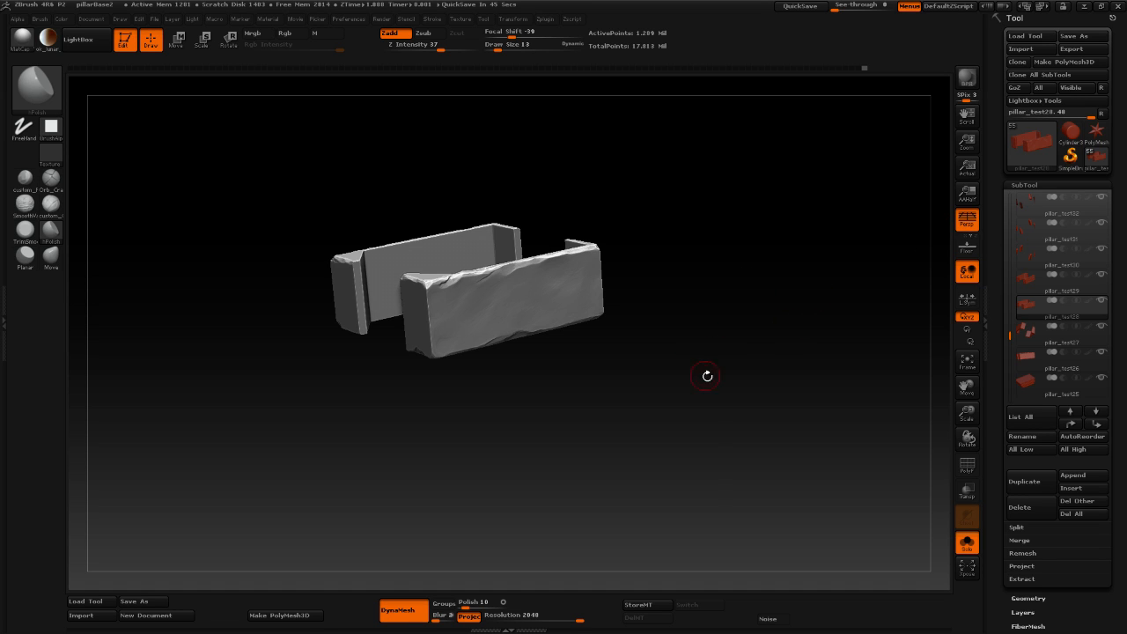
pyautogui.keyDown('shift'); pyautogui.moveTo(707, 376); pyautogui.dragTo(711, 409); pyautogui.keyUp('shift')
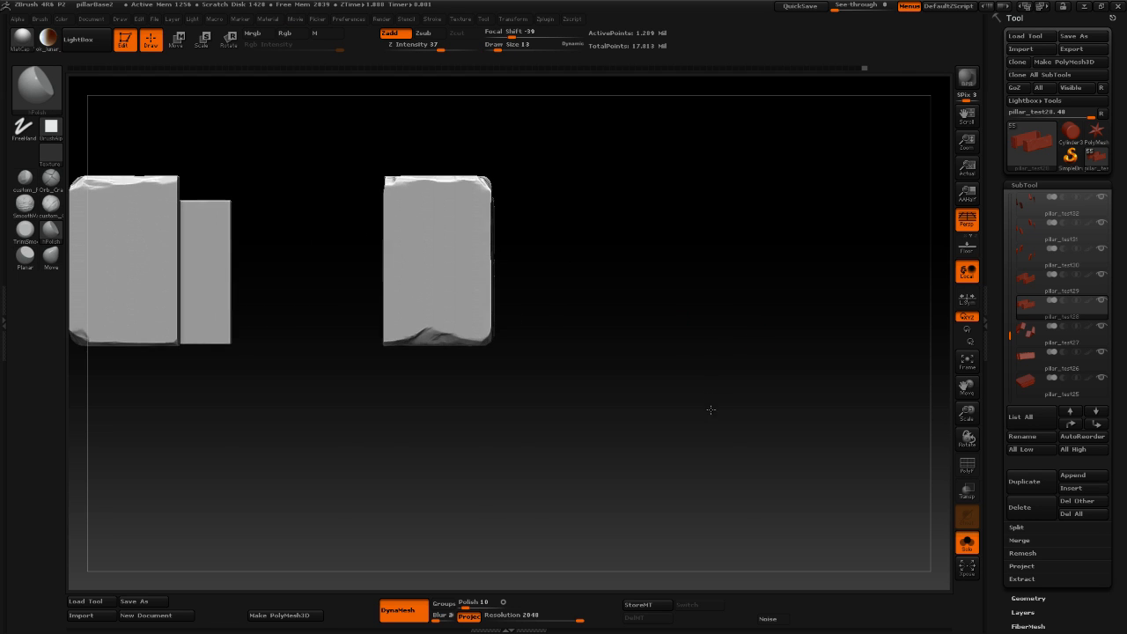
pyautogui.keyDown('alt'); pyautogui.moveTo(725, 341); pyautogui.dragTo(737, 387); pyautogui.keyUp('alt')
pyautogui.moveTo(737, 396); pyautogui.dragTo(740, 362)
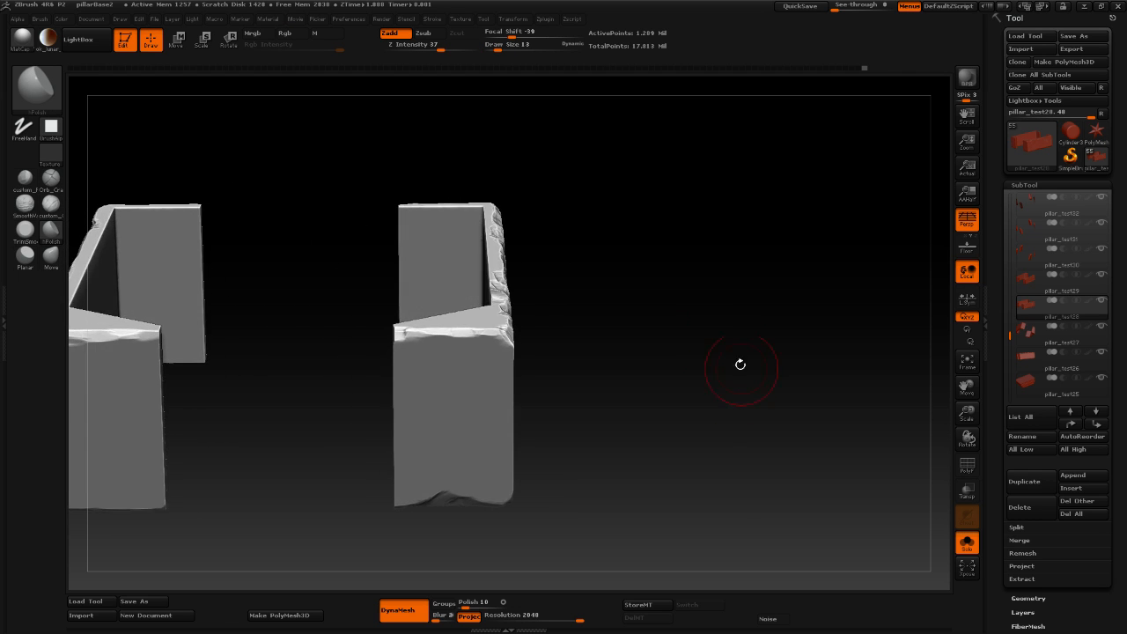
pyautogui.moveTo(722, 321); pyautogui.dragTo(755, 307)
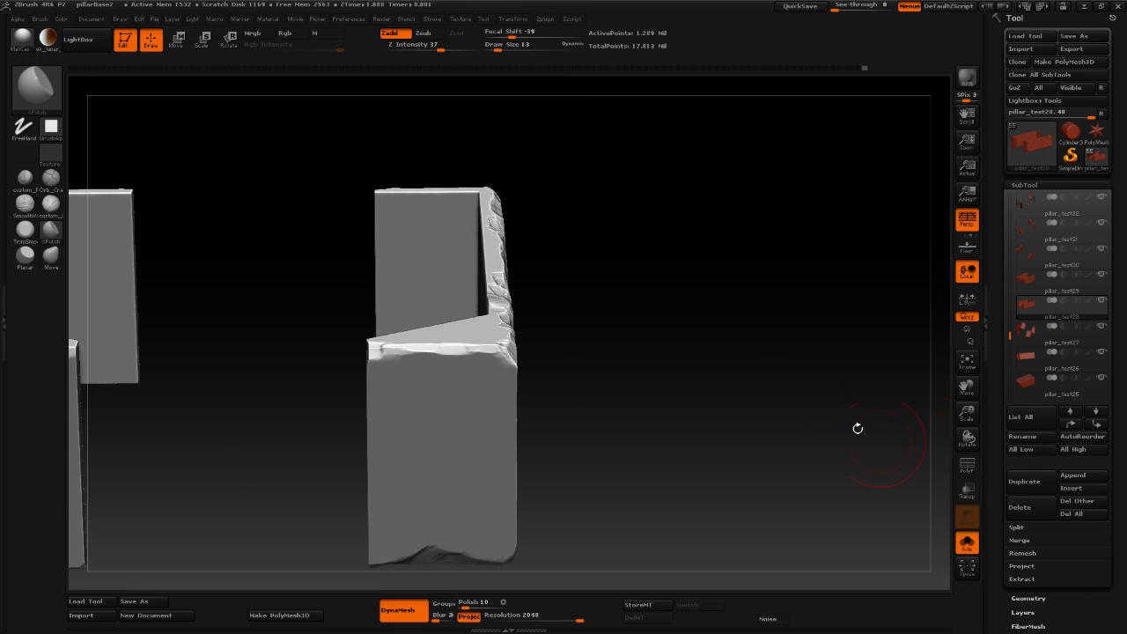
pyautogui.click(25, 229)
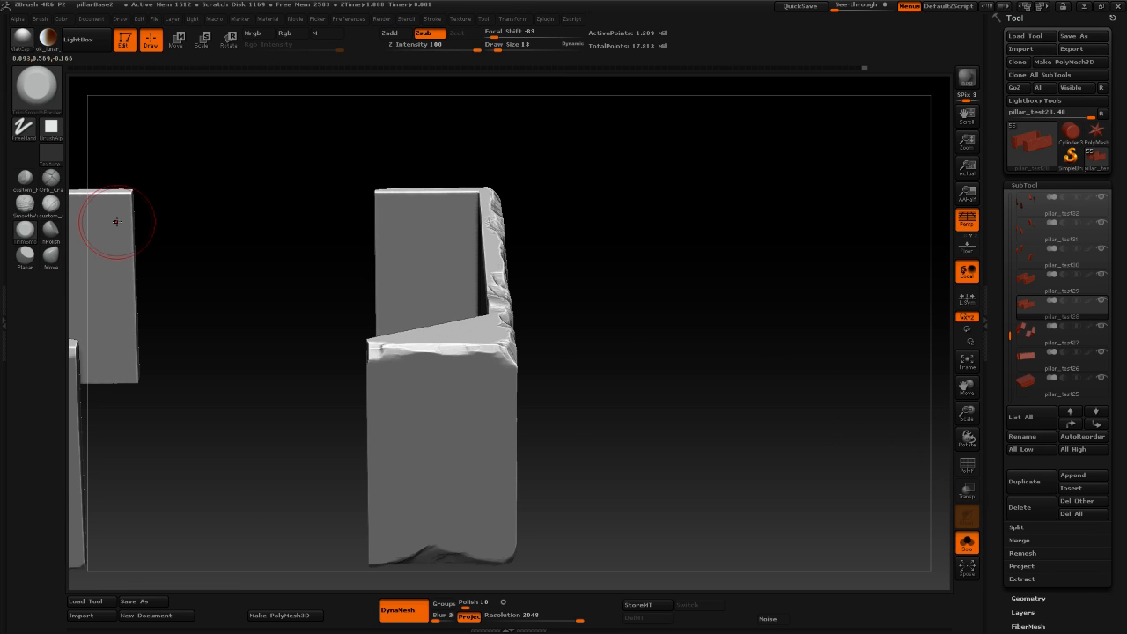
pyautogui.rightClick(528, 343)
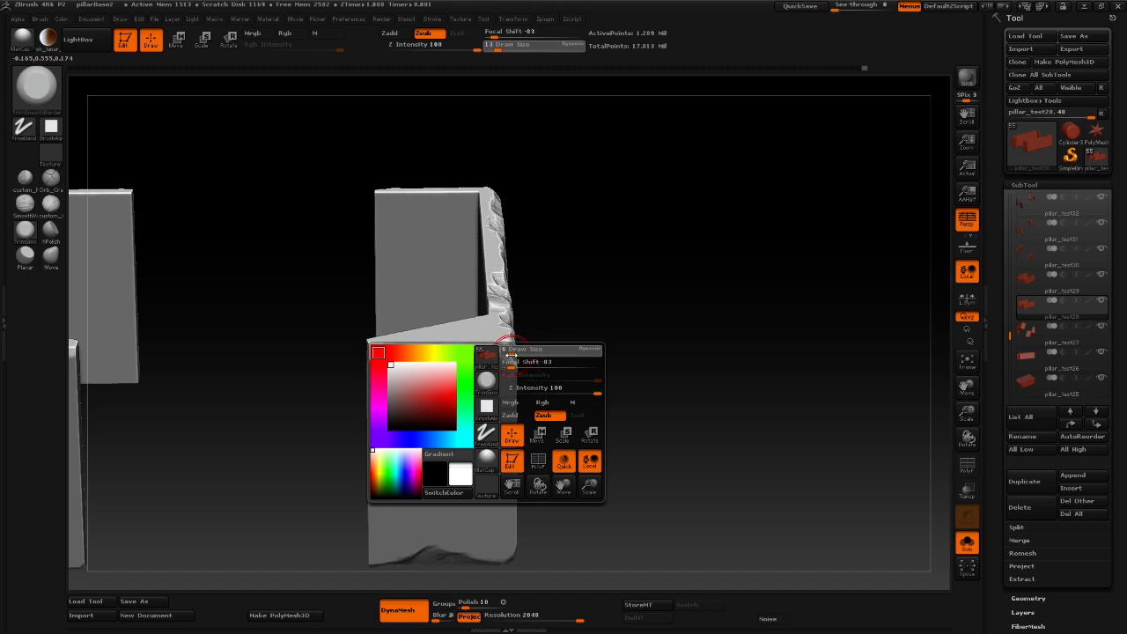
pyautogui.moveTo(511, 355); pyautogui.dragTo(491, 348)
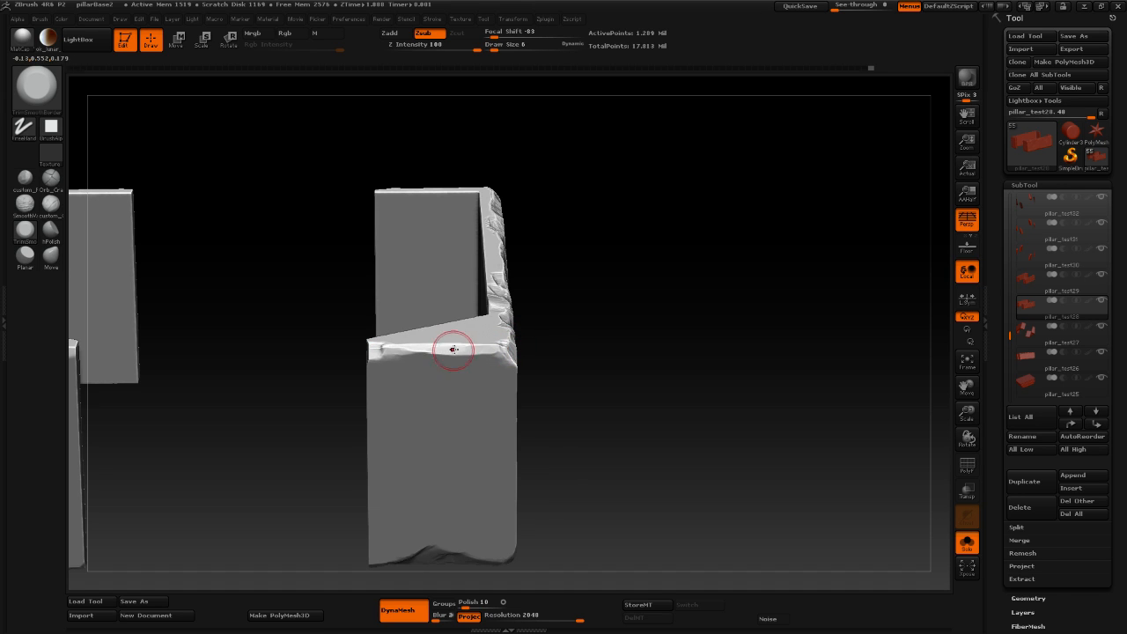
pyautogui.moveTo(667, 335); pyautogui.dragTo(564, 237)
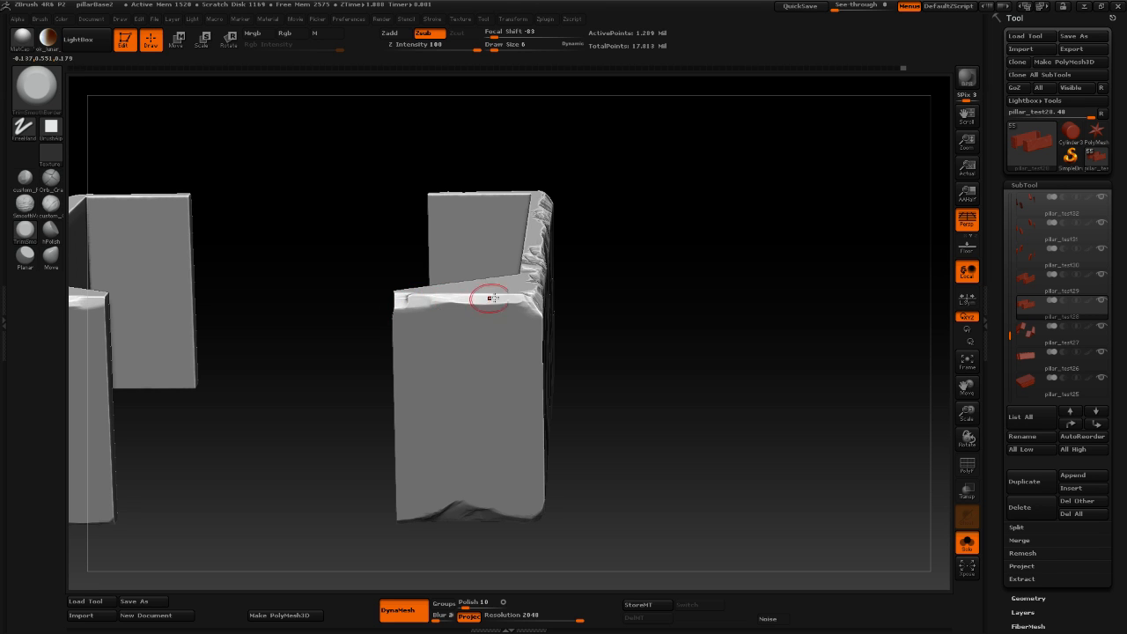
# Roughen the end face below the trimmed top edge with strokes of the custom clay brush in Zsub mode, raising the draw size to 13.
pyautogui.moveTo(637, 302); pyautogui.dragTo(557, 227)
pyautogui.click(50, 202)
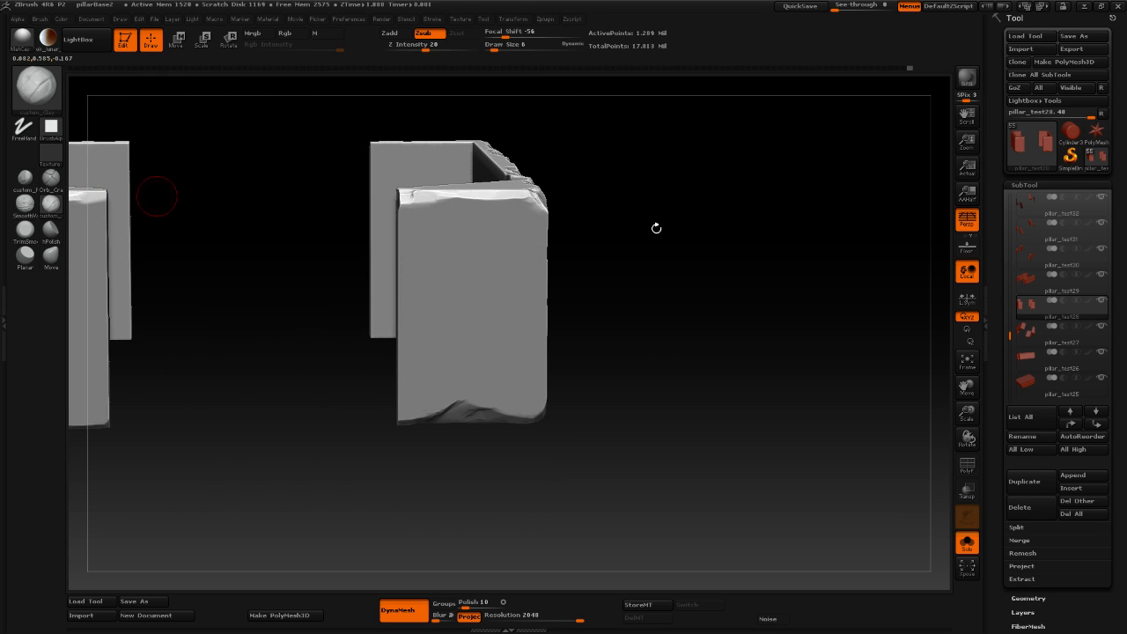
pyautogui.moveTo(745, 306)
pyautogui.keyDown('alt'); pyautogui.mouseDown()
pyautogui.moveTo(717, 326)
pyautogui.moveTo(651, 280)
pyautogui.mouseUp(); pyautogui.keyUp('alt')
pyautogui.moveTo(432, 308); pyautogui.dragTo(451, 302)
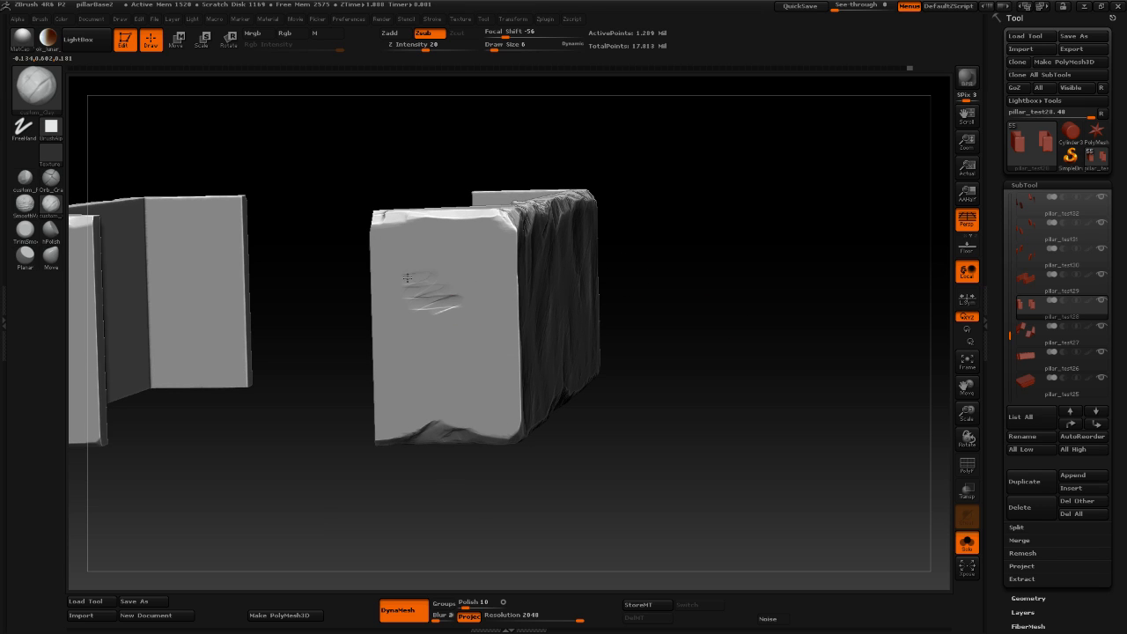
pyautogui.press('space')
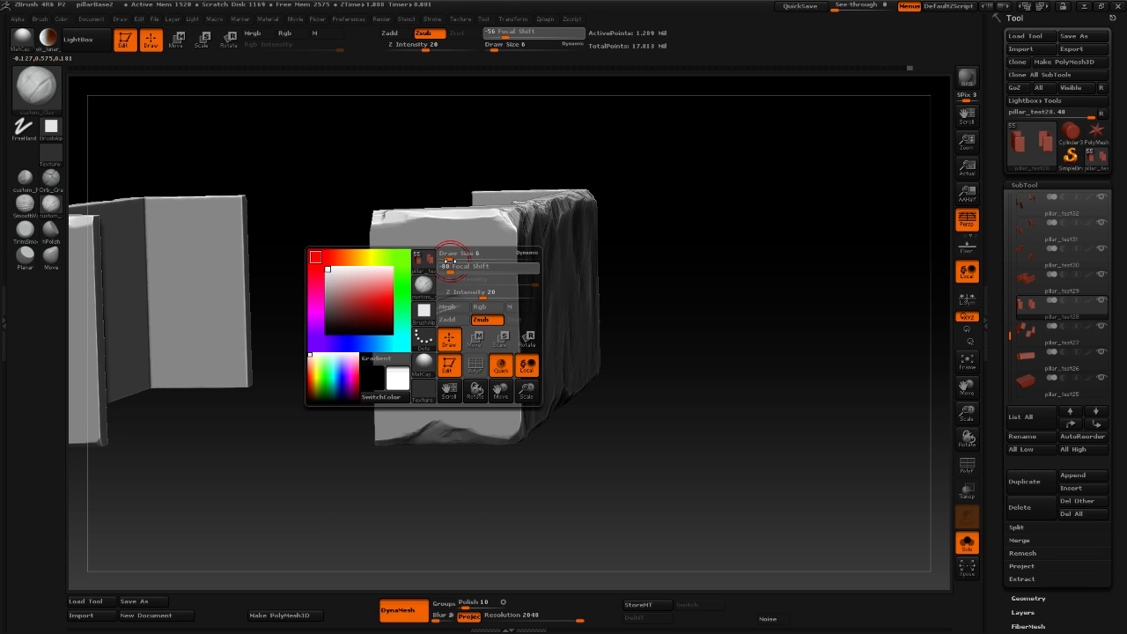
pyautogui.moveTo(448, 255)
pyautogui.mouseDown()
pyautogui.moveTo(393, 254)
pyautogui.moveTo(438, 241)
pyautogui.moveTo(483, 252)
pyautogui.moveTo(464, 257)
pyautogui.moveTo(469, 321)
pyautogui.moveTo(497, 286)
pyautogui.moveTo(491, 271)
pyautogui.mouseUp()
pyautogui.moveTo(429, 299)
pyautogui.mouseDown()
pyautogui.moveTo(402, 300)
pyautogui.moveTo(407, 292)
pyautogui.moveTo(393, 347)
pyautogui.moveTo(404, 420)
pyautogui.moveTo(480, 391)
pyautogui.moveTo(485, 410)
pyautogui.moveTo(451, 401)
pyautogui.moveTo(466, 376)
pyautogui.moveTo(424, 344)
pyautogui.moveTo(488, 351)
pyautogui.mouseUp()
# Flatten the rough marks along the inner side and upper part of the end face with hPolish, reducing the draw size to 9.
pyautogui.click(51, 229)
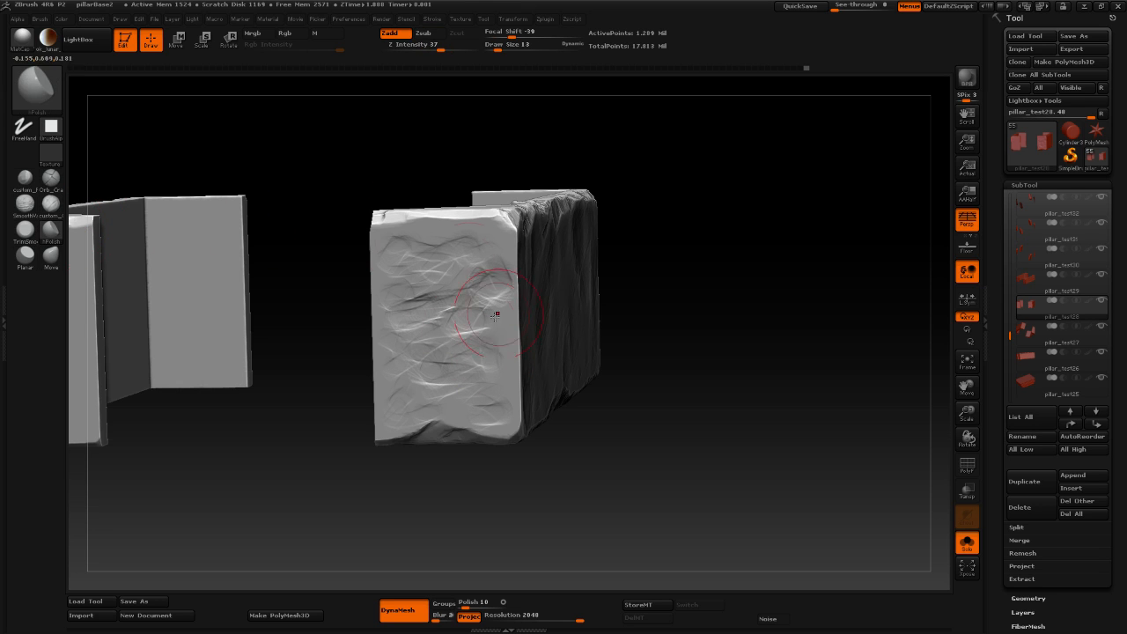
pyautogui.moveTo(426, 309)
pyautogui.mouseDown()
pyautogui.moveTo(422, 291)
pyautogui.moveTo(402, 290)
pyautogui.moveTo(405, 339)
pyautogui.mouseUp()
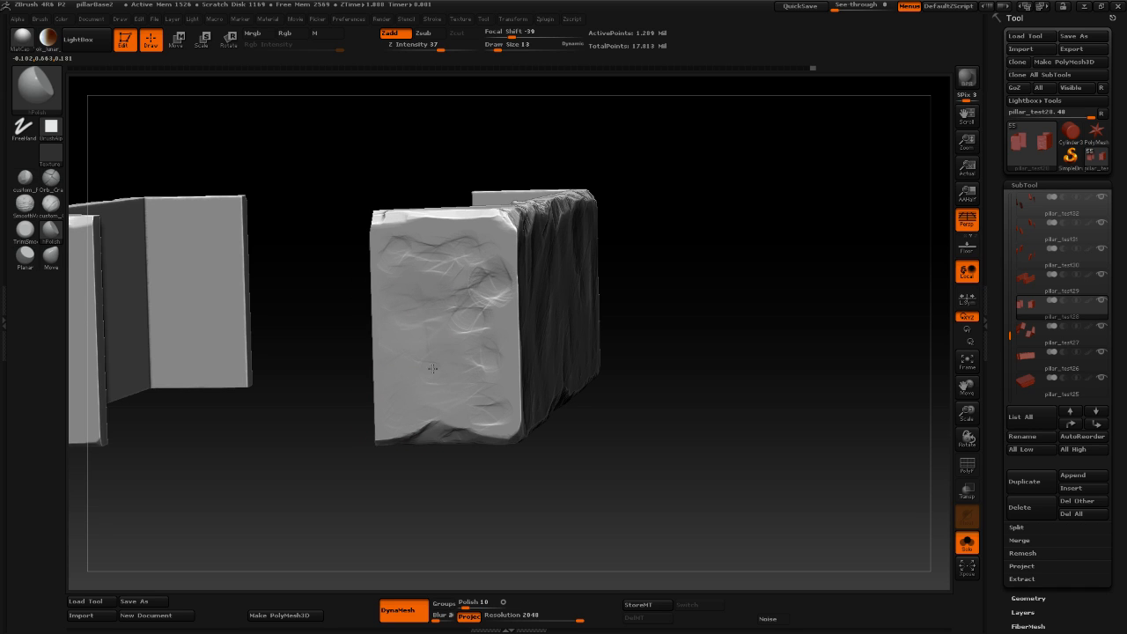
pyautogui.moveTo(443, 302); pyautogui.dragTo(448, 295)
pyautogui.rightClick(415, 281)
pyautogui.click(439, 270)
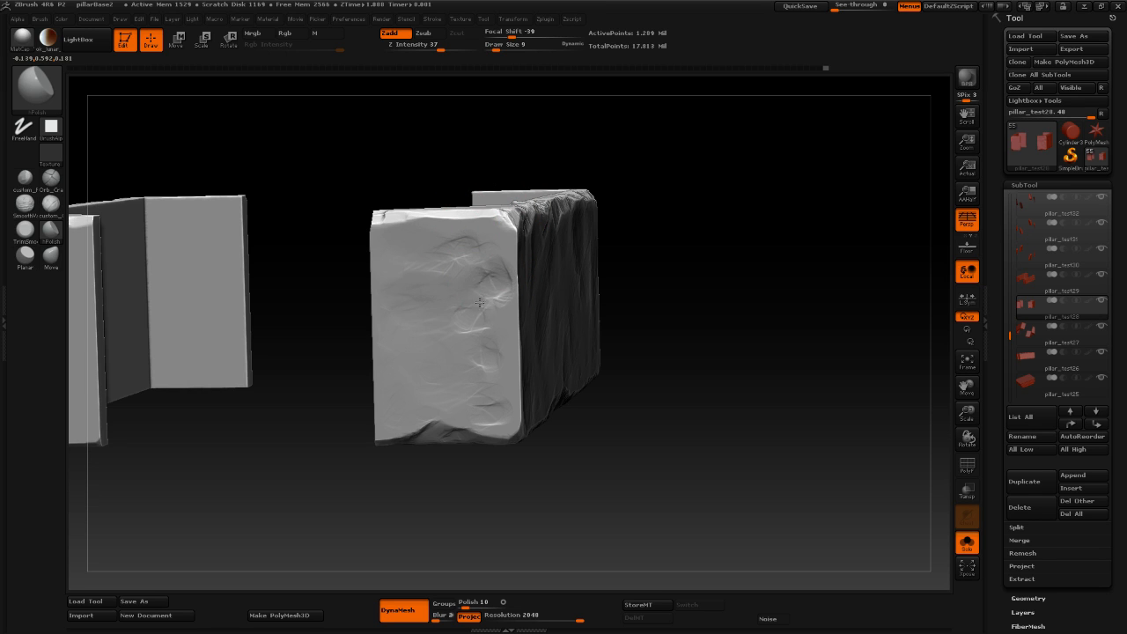
pyautogui.moveTo(479, 302)
pyautogui.mouseDown()
pyautogui.moveTo(497, 296)
pyautogui.moveTo(482, 266)
pyautogui.moveTo(473, 275)
pyautogui.moveTo(445, 240)
pyautogui.moveTo(473, 258)
pyautogui.mouseUp()
pyautogui.moveTo(409, 273)
pyautogui.mouseDown()
pyautogui.moveTo(460, 234)
pyautogui.moveTo(431, 234)
pyautogui.mouseUp()
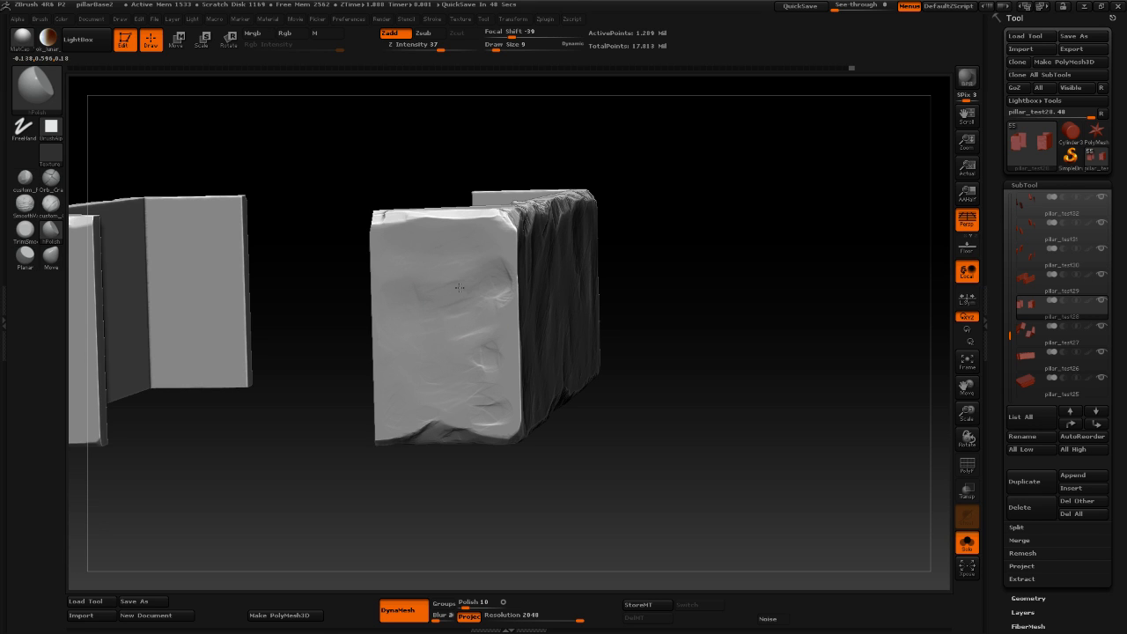
# Polish the remaining marks across the middle and lower outer corner of the end face into soft planes.
pyautogui.moveTo(439, 289)
pyautogui.mouseDown()
pyautogui.moveTo(493, 272)
pyautogui.moveTo(490, 304)
pyautogui.mouseUp()
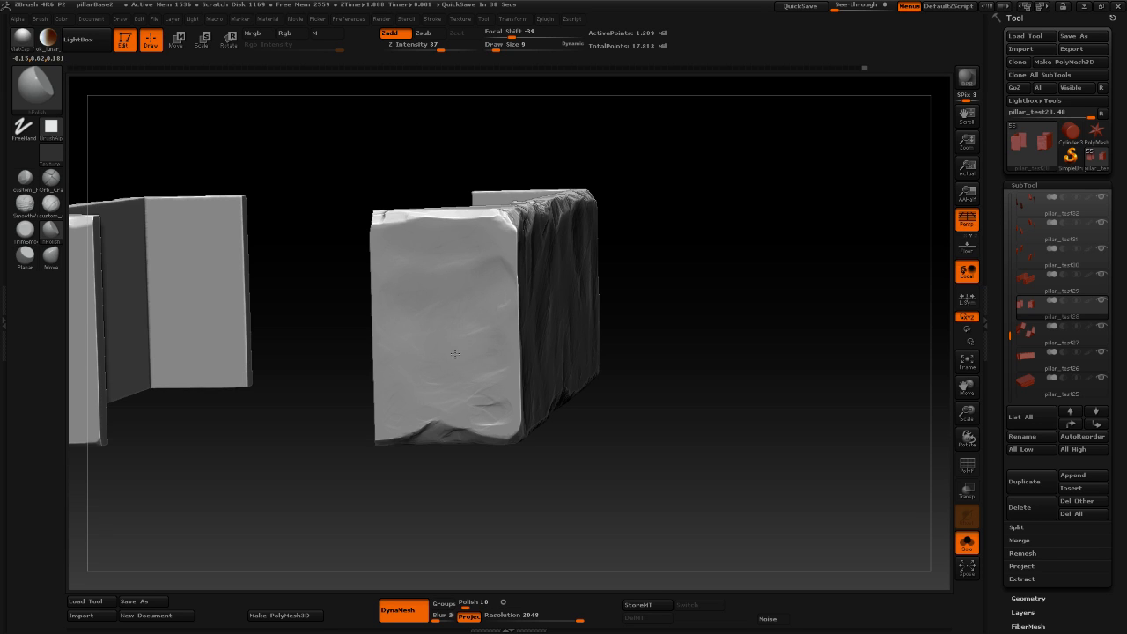
pyautogui.moveTo(455, 354); pyautogui.dragTo(448, 335)
pyautogui.moveTo(493, 393); pyautogui.dragTo(491, 399)
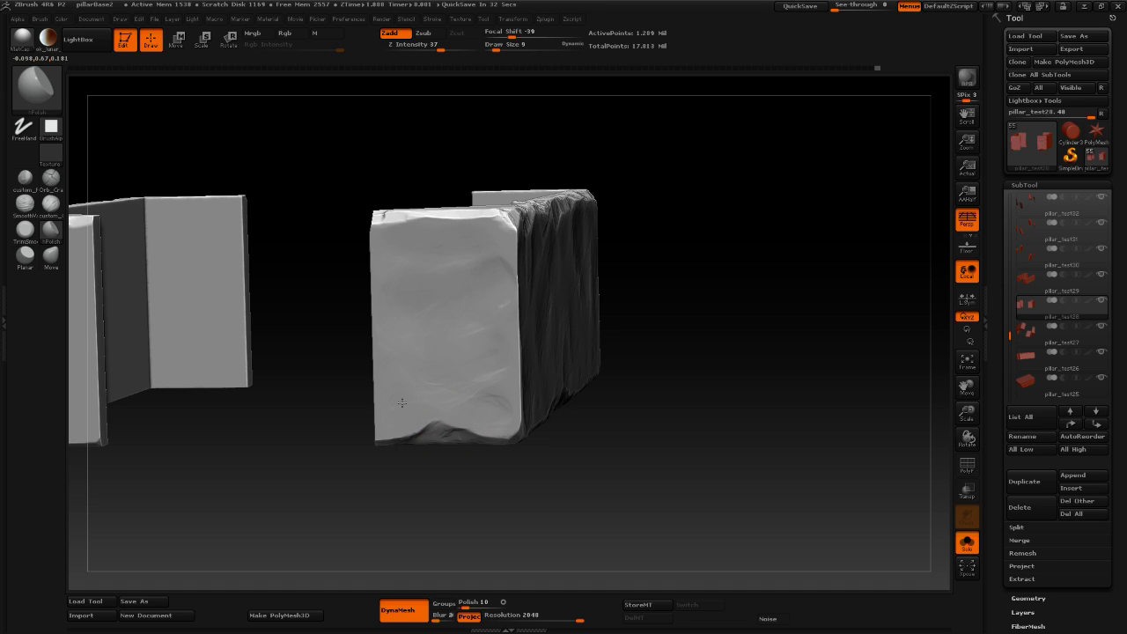
pyautogui.moveTo(483, 395)
pyautogui.mouseDown()
pyautogui.moveTo(501, 406)
pyautogui.moveTo(499, 376)
pyautogui.mouseUp()
# Trim the top edge of the opposite block's end face into small chips with TrimSmoothBorder at draw size 9.
pyautogui.keyDown('alt'); pyautogui.moveTo(794, 399); pyautogui.dragTo(764, 336); pyautogui.keyUp('alt')
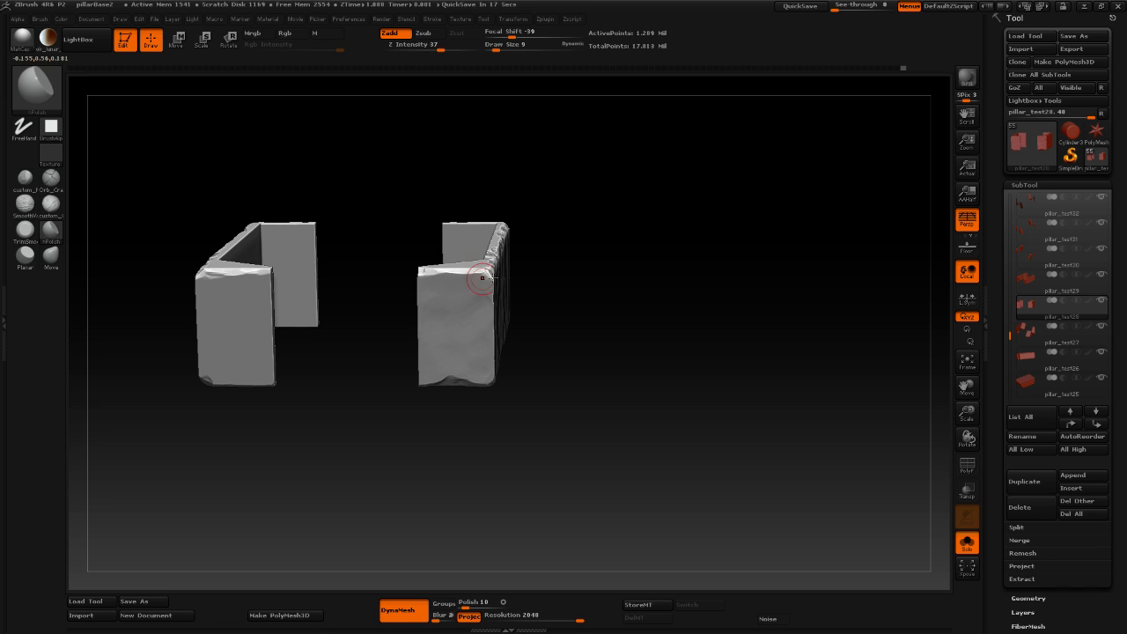
pyautogui.moveTo(616, 310)
pyautogui.mouseDown()
pyautogui.moveTo(639, 317)
pyautogui.moveTo(672, 292)
pyautogui.moveTo(686, 304)
pyautogui.moveTo(617, 308)
pyautogui.mouseUp()
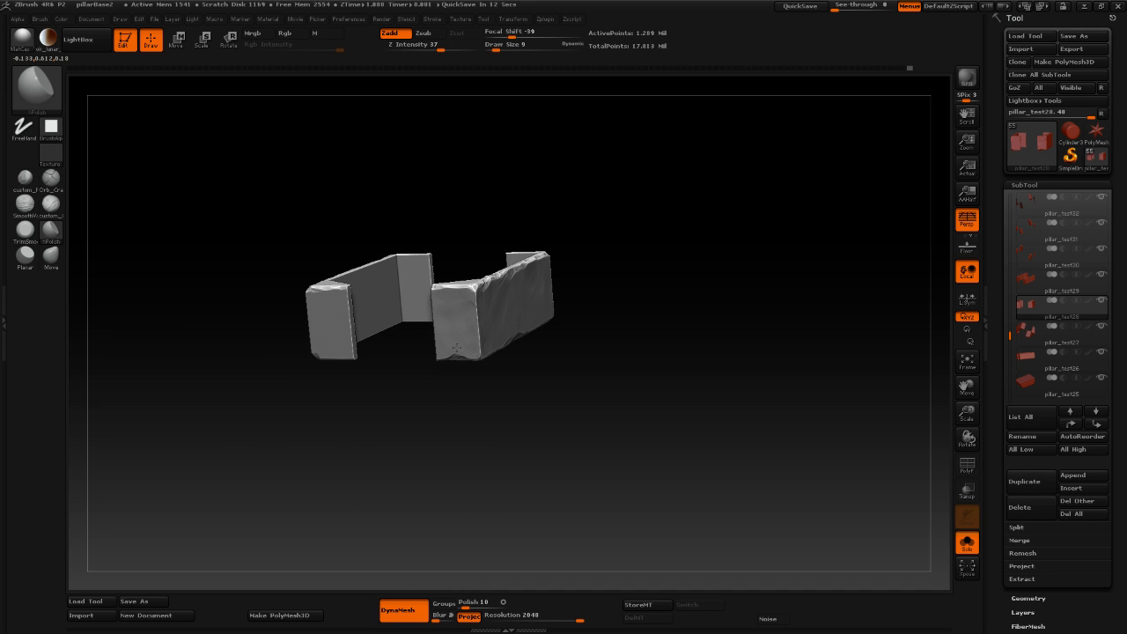
pyautogui.moveTo(766, 369)
pyautogui.mouseDown()
pyautogui.moveTo(732, 399)
pyautogui.moveTo(679, 412)
pyautogui.moveTo(645, 280)
pyautogui.moveTo(554, 468)
pyautogui.moveTo(559, 458)
pyautogui.moveTo(376, 397)
pyautogui.moveTo(372, 443)
pyautogui.mouseUp()
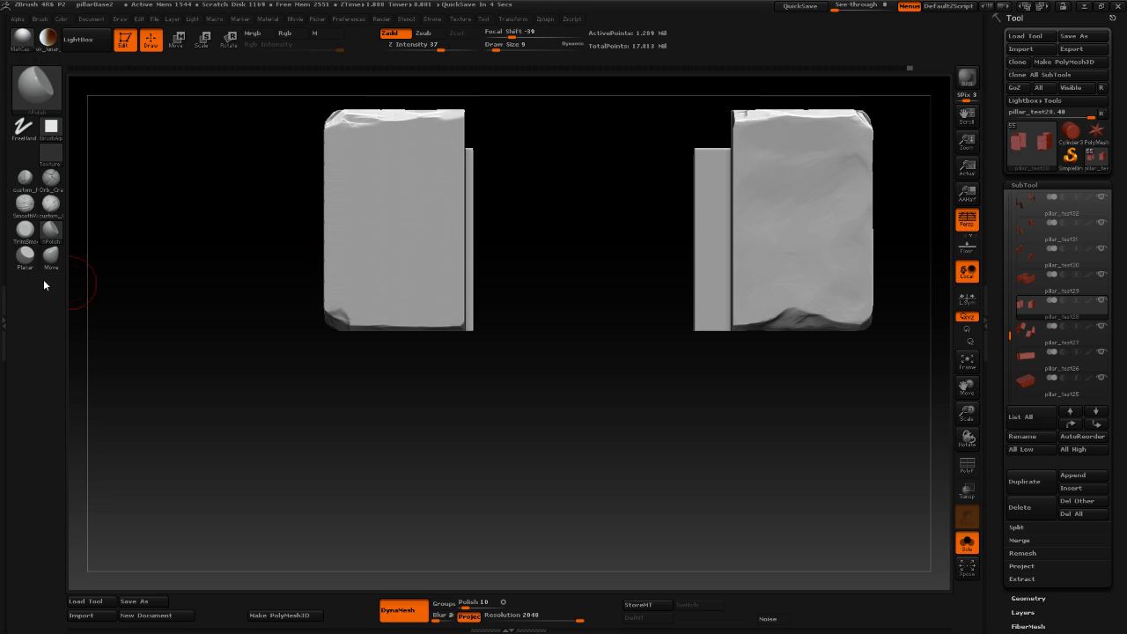
pyautogui.click(24, 230)
pyautogui.moveTo(294, 352)
pyautogui.mouseDown()
pyautogui.moveTo(300, 397)
pyautogui.moveTo(379, 308)
pyautogui.mouseUp()
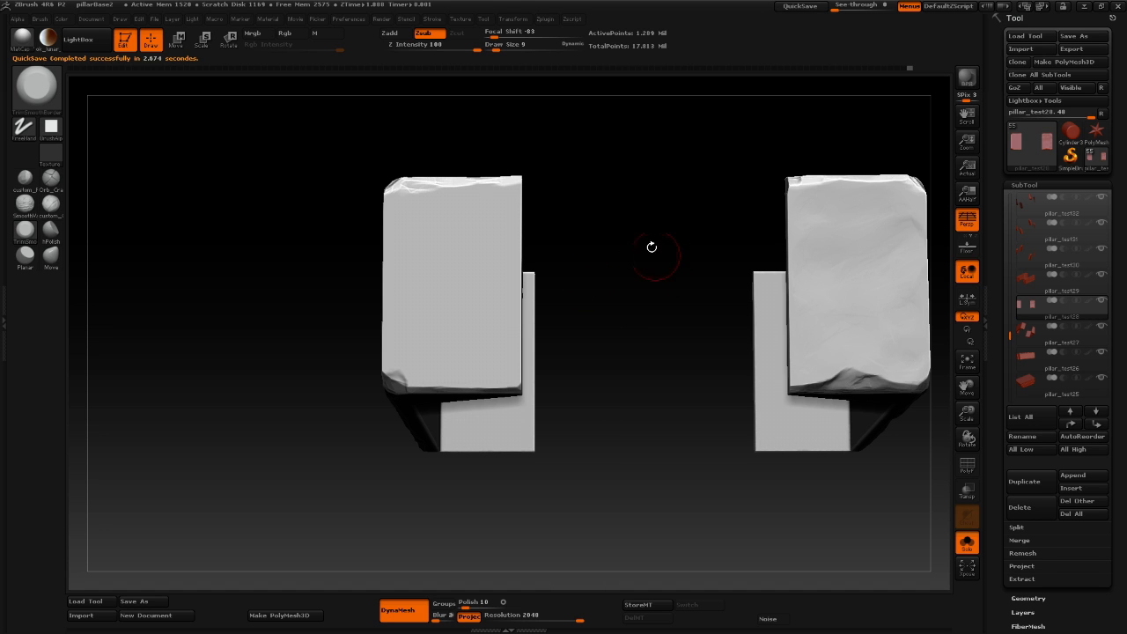
pyautogui.moveTo(664, 294); pyautogui.dragTo(659, 336)
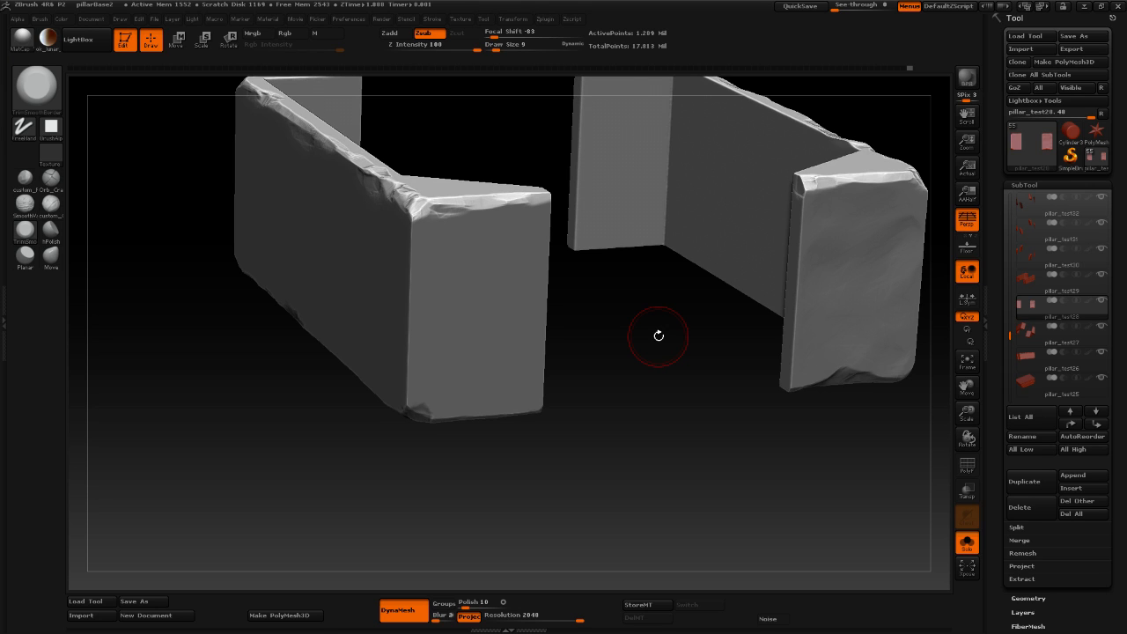
pyautogui.moveTo(703, 406); pyautogui.dragTo(540, 164)
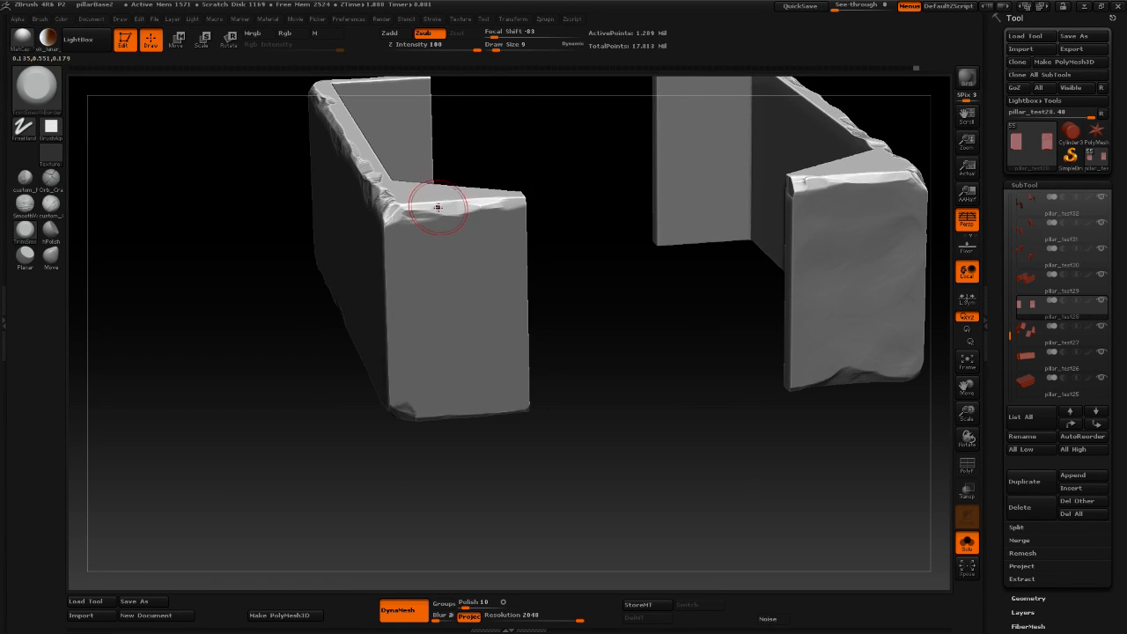
pyautogui.moveTo(437, 207); pyautogui.dragTo(475, 210)
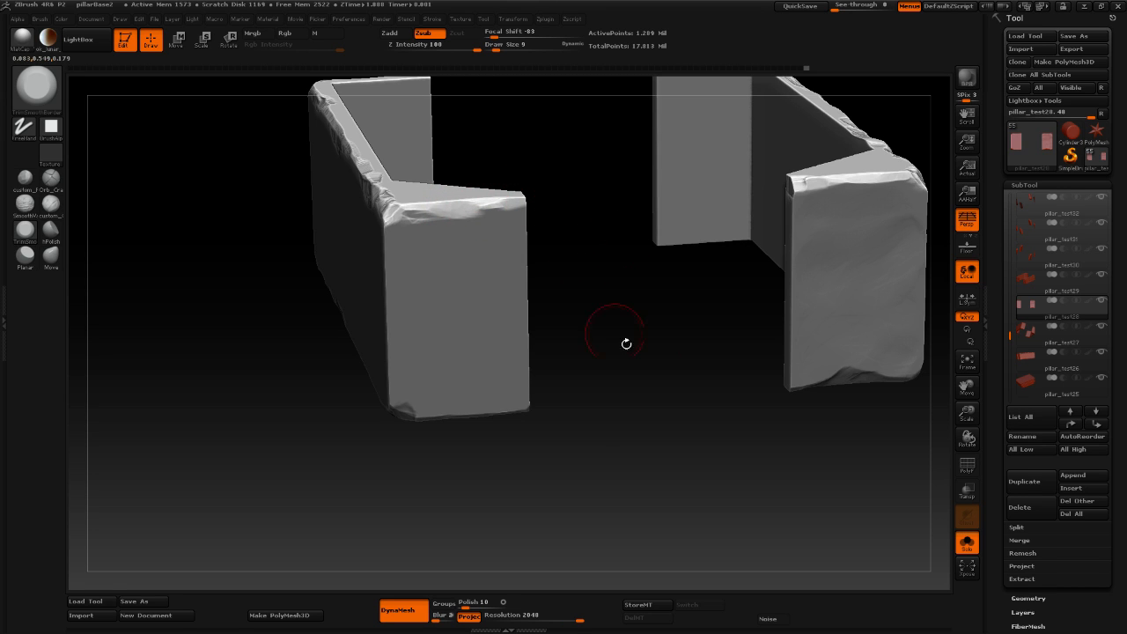
pyautogui.moveTo(614, 358); pyautogui.dragTo(596, 274)
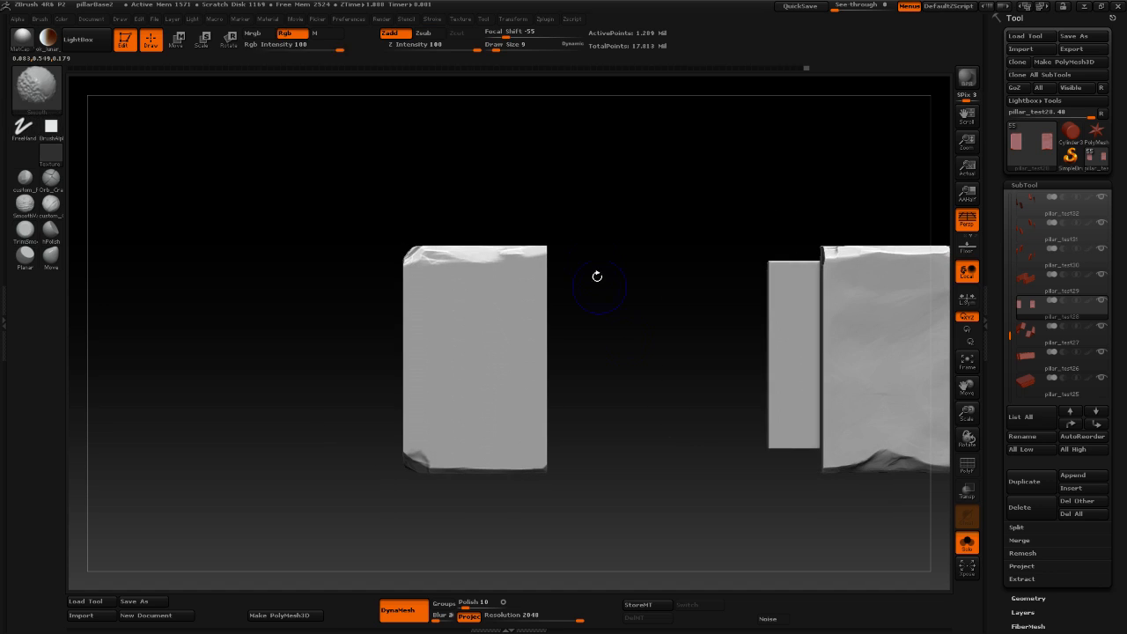
pyautogui.moveTo(488, 265)
pyautogui.mouseDown()
pyautogui.moveTo(424, 262)
pyautogui.moveTo(462, 268)
pyautogui.mouseUp()
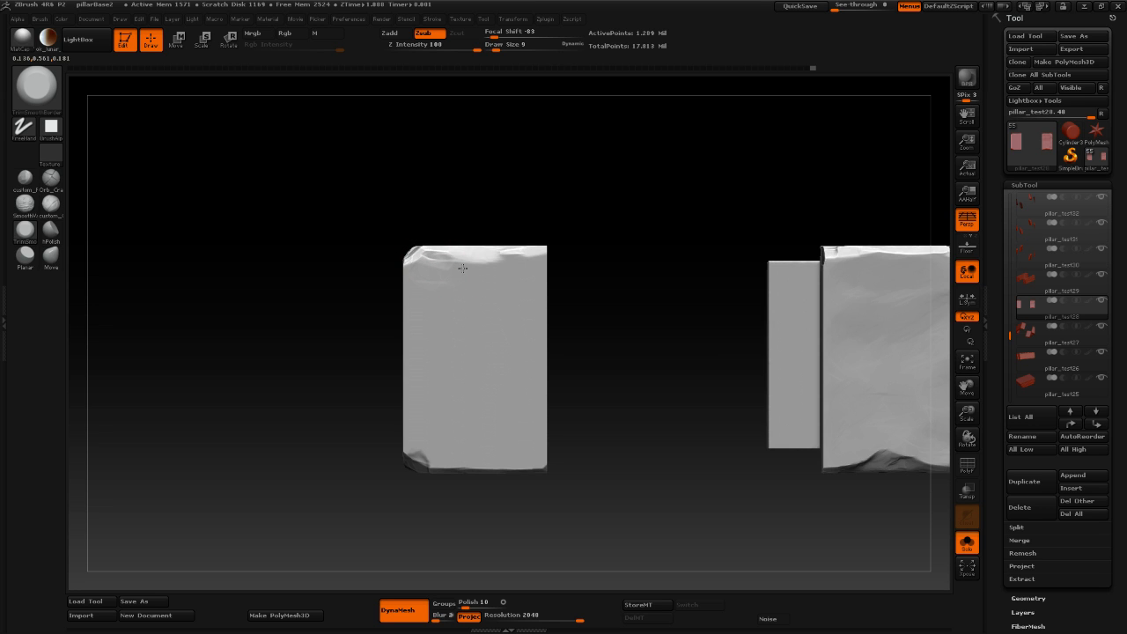
# Trim irregular chips into the bottom edge of the opposite block's end face with TrimSmoothBorder.
pyautogui.moveTo(688, 296)
pyautogui.mouseDown()
pyautogui.moveTo(684, 282)
pyautogui.moveTo(634, 275)
pyautogui.mouseUp()
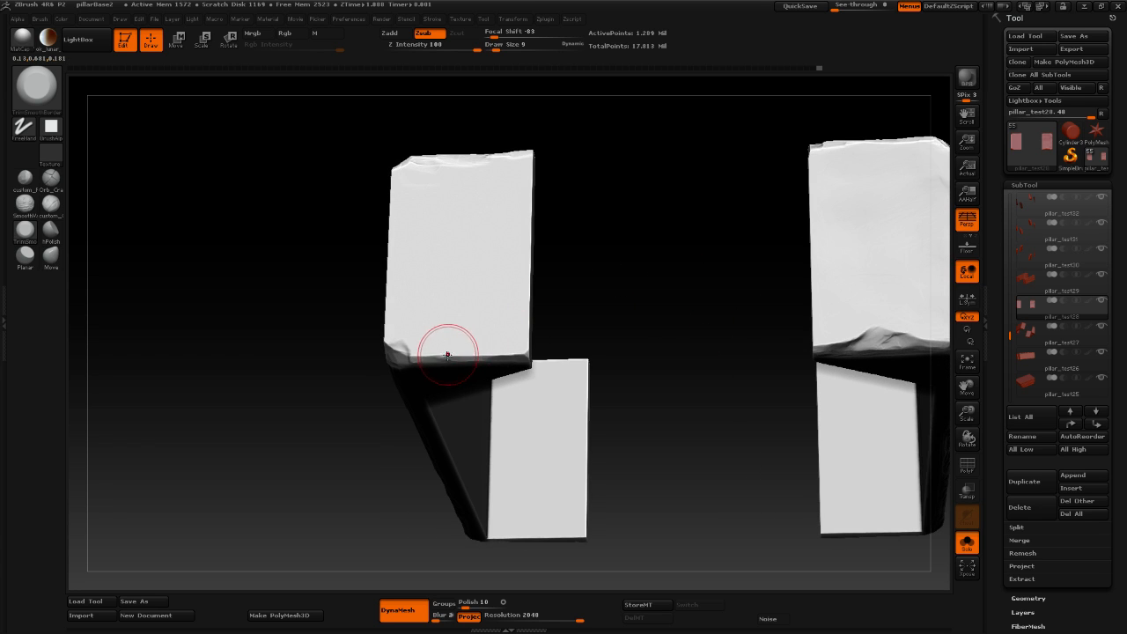
pyautogui.moveTo(447, 355)
pyautogui.mouseDown()
pyautogui.moveTo(422, 361)
pyautogui.moveTo(488, 357)
pyautogui.mouseUp()
pyautogui.moveTo(489, 356)
pyautogui.mouseDown()
pyautogui.moveTo(504, 355)
pyautogui.moveTo(445, 352)
pyautogui.mouseUp()
pyautogui.moveTo(445, 352); pyautogui.dragTo(440, 356)
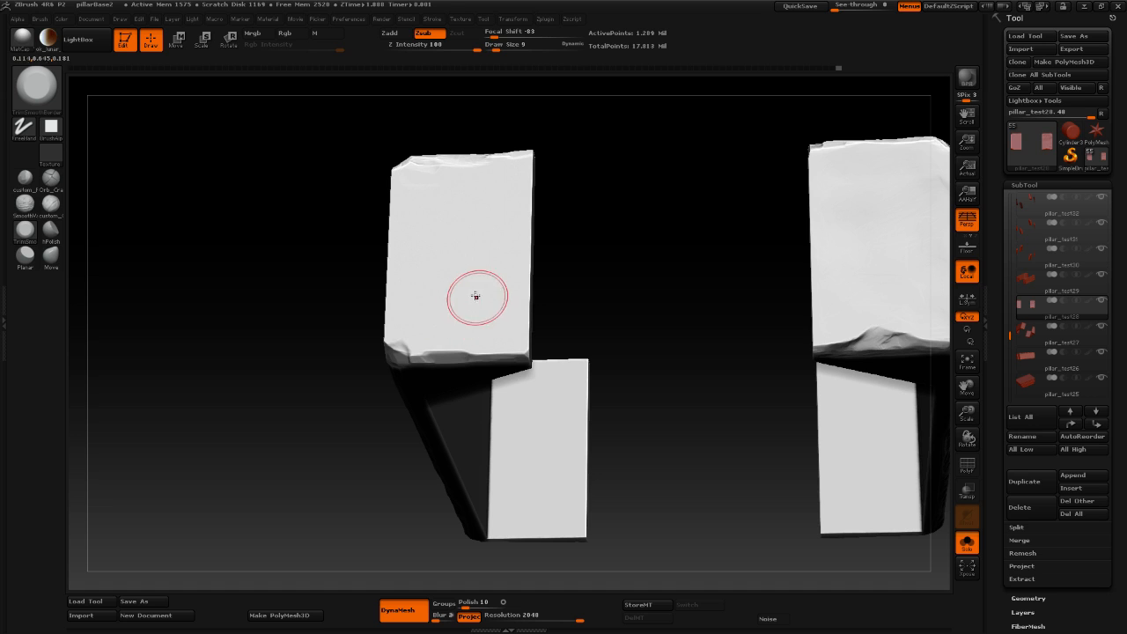
pyautogui.moveTo(634, 339)
pyautogui.mouseDown()
pyautogui.moveTo(441, 344)
pyautogui.moveTo(473, 356)
pyautogui.moveTo(438, 356)
pyautogui.mouseUp()
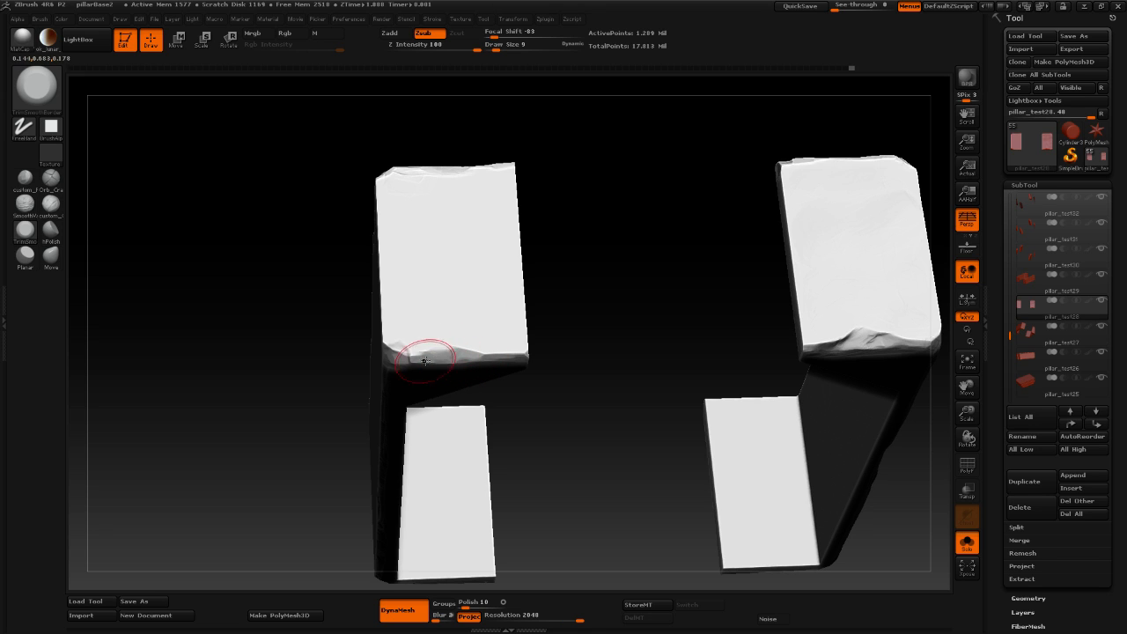
pyautogui.moveTo(440, 362); pyautogui.dragTo(454, 355)
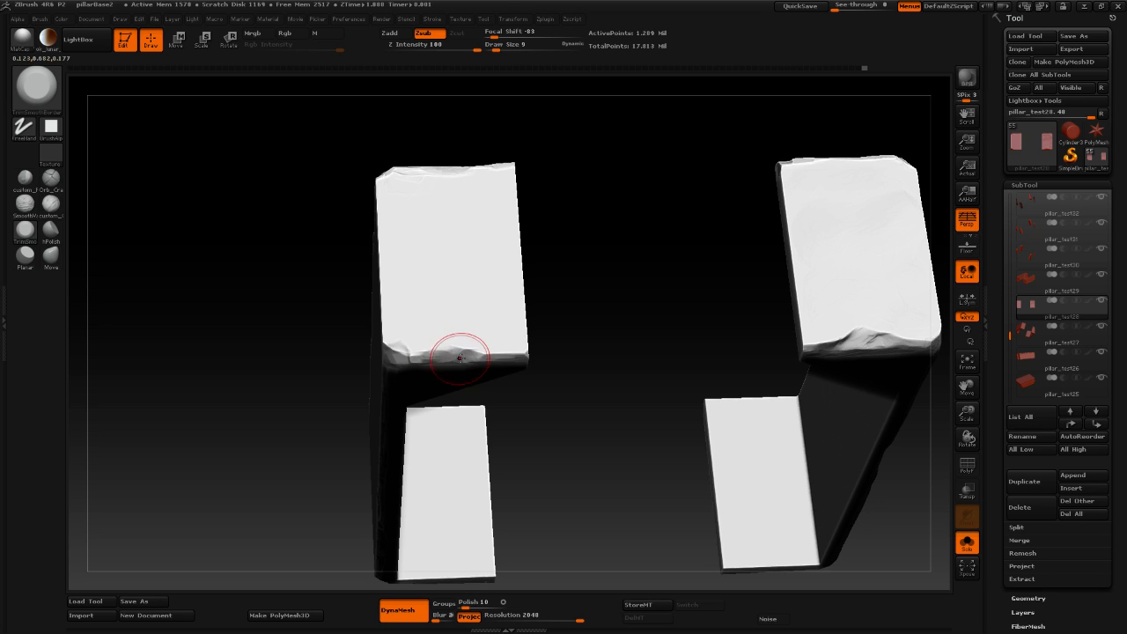
# Cover the opposite block's end face with rough marks using the custom clay brush in Zsub mode, at draw size 19.
pyautogui.moveTo(664, 330)
pyautogui.mouseDown()
pyautogui.moveTo(664, 397)
pyautogui.moveTo(637, 273)
pyautogui.mouseUp()
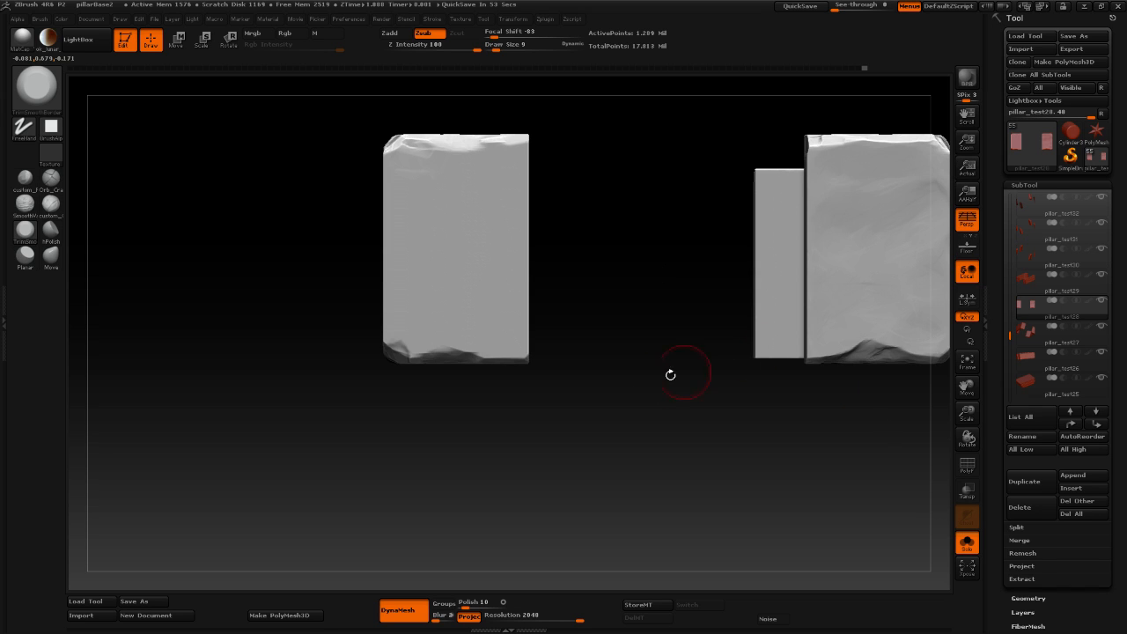
pyautogui.keyDown('alt'); pyautogui.moveTo(667, 388); pyautogui.dragTo(649, 432); pyautogui.keyUp('alt')
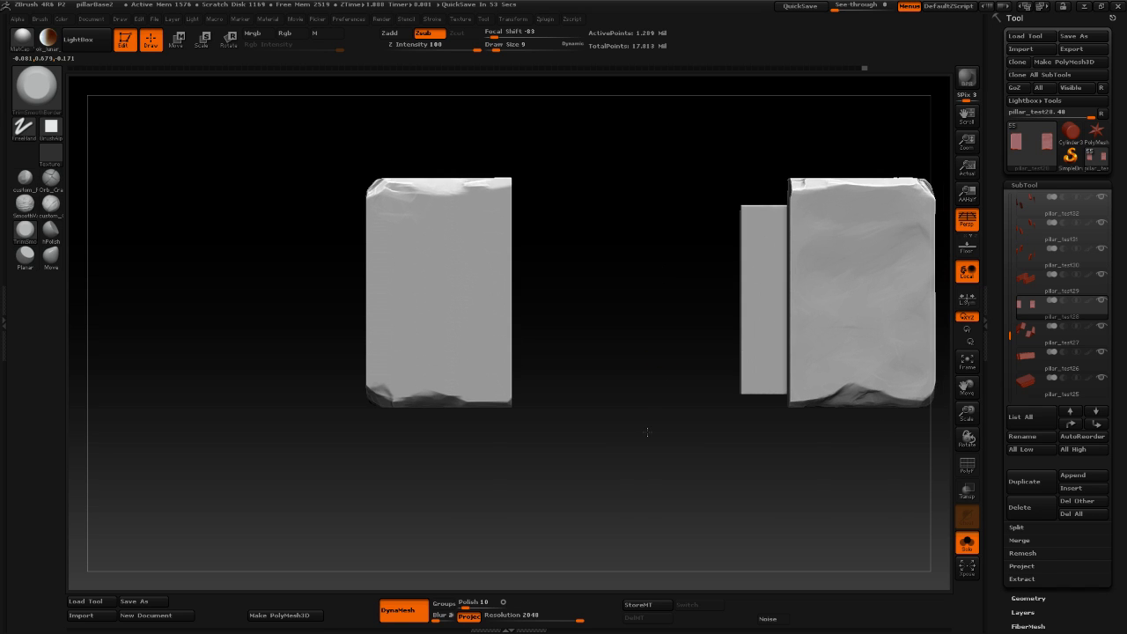
pyautogui.click(48, 210)
pyautogui.moveTo(463, 284)
pyautogui.mouseDown()
pyautogui.moveTo(432, 291)
pyautogui.moveTo(436, 257)
pyautogui.moveTo(460, 276)
pyautogui.moveTo(401, 227)
pyautogui.moveTo(489, 212)
pyautogui.mouseUp()
pyautogui.press('space')
pyautogui.moveTo(467, 245)
pyautogui.mouseDown()
pyautogui.moveTo(482, 255)
pyautogui.moveTo(467, 304)
pyautogui.moveTo(484, 362)
pyautogui.moveTo(415, 364)
pyautogui.moveTo(411, 328)
pyautogui.mouseUp()
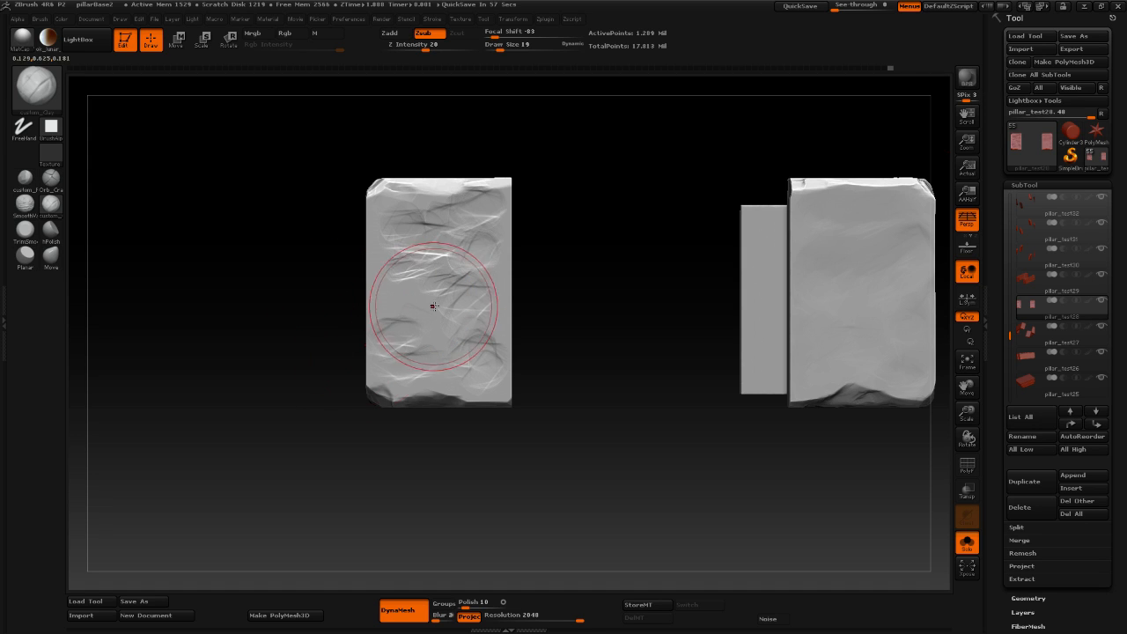
pyautogui.moveTo(432, 314)
pyautogui.mouseDown()
pyautogui.moveTo(406, 308)
pyautogui.moveTo(428, 314)
pyautogui.moveTo(407, 290)
pyautogui.moveTo(396, 295)
pyautogui.moveTo(440, 278)
pyautogui.mouseUp()
# Polish the rough marks in the upper part of the opposite end face with hPolish at draw size 10.
pyautogui.click(51, 231)
pyautogui.press('space')
pyautogui.moveTo(423, 236); pyautogui.dragTo(417, 228)
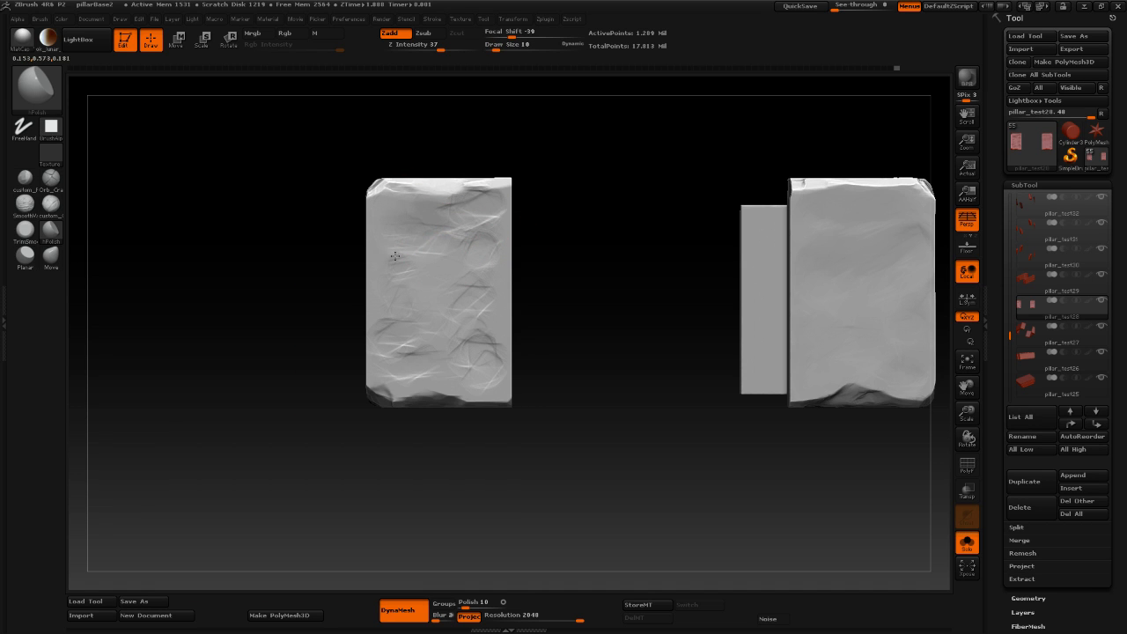
pyautogui.moveTo(446, 226); pyautogui.dragTo(418, 229)
pyautogui.moveTo(418, 228)
pyautogui.mouseDown()
pyautogui.moveTo(401, 233)
pyautogui.moveTo(446, 231)
pyautogui.moveTo(461, 204)
pyautogui.moveTo(450, 252)
pyautogui.moveTo(460, 221)
pyautogui.moveTo(441, 224)
pyautogui.moveTo(404, 270)
pyautogui.mouseUp()
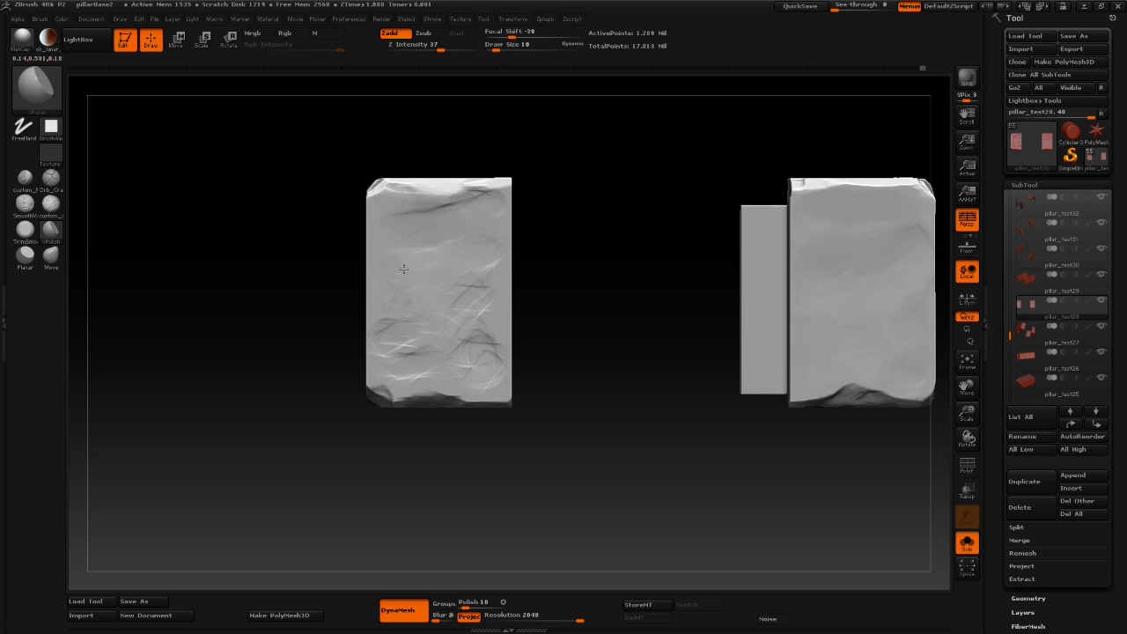
# Flatten the rough marks along the outer side and middle of the opposite end face with hPolish.
pyautogui.moveTo(408, 343); pyautogui.dragTo(411, 348)
pyautogui.moveTo(411, 348); pyautogui.dragTo(383, 339)
pyautogui.moveTo(383, 339); pyautogui.dragTo(435, 334)
pyautogui.moveTo(432, 335)
pyautogui.mouseDown()
pyautogui.moveTo(417, 350)
pyautogui.moveTo(429, 372)
pyautogui.moveTo(402, 375)
pyautogui.moveTo(410, 254)
pyautogui.moveTo(439, 336)
pyautogui.moveTo(398, 344)
pyautogui.moveTo(436, 352)
pyautogui.moveTo(398, 307)
pyautogui.moveTo(398, 269)
pyautogui.mouseUp()
pyautogui.moveTo(398, 268)
pyautogui.mouseDown()
pyautogui.moveTo(394, 281)
pyautogui.moveTo(399, 265)
pyautogui.mouseUp()
pyautogui.moveTo(399, 265)
pyautogui.mouseDown()
pyautogui.moveTo(388, 261)
pyautogui.moveTo(431, 227)
pyautogui.moveTo(480, 250)
pyautogui.moveTo(481, 280)
pyautogui.moveTo(446, 243)
pyautogui.moveTo(464, 308)
pyautogui.mouseUp()
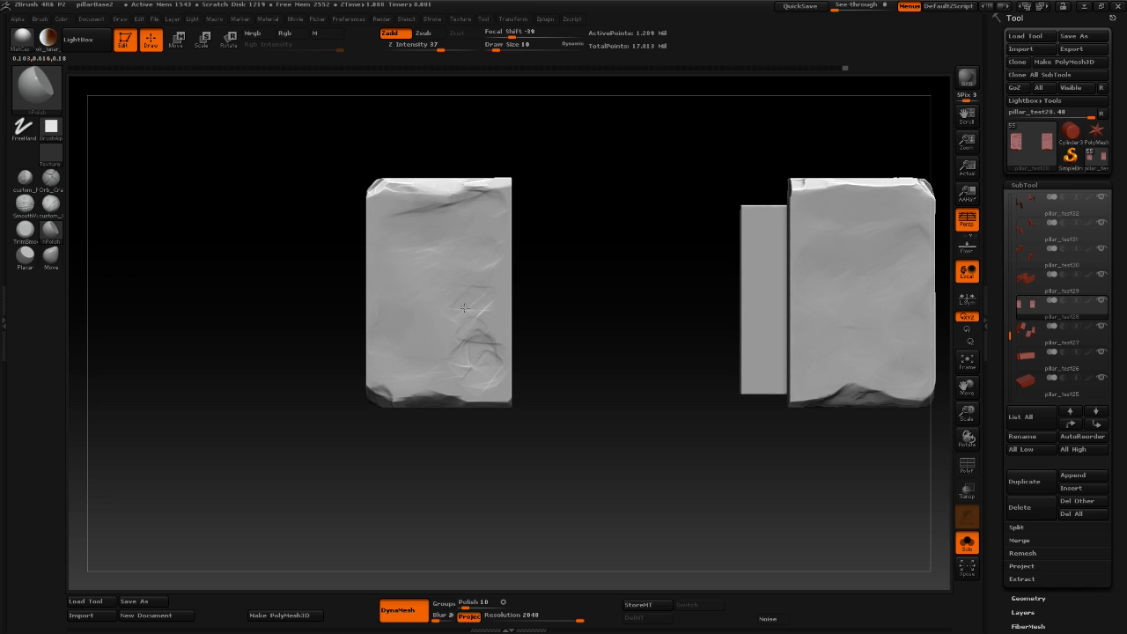
# Polish the last marks near the lower inner corner and soften the planes across the opposite end face.
pyautogui.moveTo(474, 375)
pyautogui.mouseDown()
pyautogui.moveTo(493, 379)
pyautogui.moveTo(478, 369)
pyautogui.mouseUp()
pyautogui.moveTo(474, 289)
pyautogui.mouseDown()
pyautogui.moveTo(462, 306)
pyautogui.moveTo(483, 240)
pyautogui.moveTo(466, 249)
pyautogui.moveTo(468, 221)
pyautogui.moveTo(442, 240)
pyautogui.moveTo(414, 236)
pyautogui.moveTo(410, 273)
pyautogui.moveTo(448, 261)
pyautogui.moveTo(468, 320)
pyautogui.moveTo(489, 296)
pyautogui.moveTo(474, 282)
pyautogui.mouseUp()
pyautogui.moveTo(443, 354)
pyautogui.mouseDown()
pyautogui.moveTo(463, 351)
pyautogui.moveTo(398, 378)
pyautogui.moveTo(423, 342)
pyautogui.moveTo(399, 305)
pyautogui.mouseUp()
pyautogui.moveTo(624, 353)
pyautogui.keyDown('alt'); pyautogui.mouseDown()
pyautogui.moveTo(574, 268)
pyautogui.moveTo(607, 298)
pyautogui.moveTo(532, 313)
pyautogui.moveTo(551, 400)
pyautogui.moveTo(401, 277)
pyautogui.moveTo(458, 256)
pyautogui.mouseUp(); pyautogui.keyUp('alt')
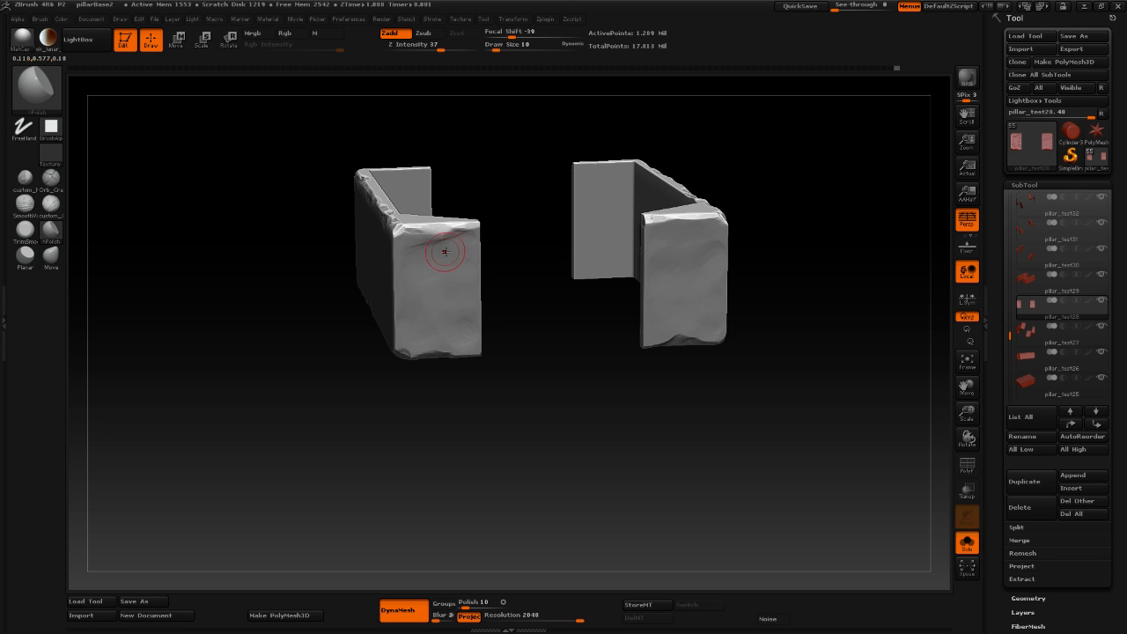
pyautogui.moveTo(413, 259)
pyautogui.mouseDown()
pyautogui.moveTo(450, 252)
pyautogui.moveTo(411, 256)
pyautogui.moveTo(428, 246)
pyautogui.mouseUp()
# Show the whole pillar again and examine the polished end faces beside the surrounding blocks.
pyautogui.moveTo(576, 284)
pyautogui.mouseDown()
pyautogui.moveTo(554, 262)
pyautogui.moveTo(858, 433)
pyautogui.moveTo(823, 332)
pyautogui.moveTo(767, 340)
pyautogui.moveTo(742, 362)
pyautogui.moveTo(761, 368)
pyautogui.moveTo(747, 240)
pyautogui.mouseUp()
pyautogui.click(965, 542)
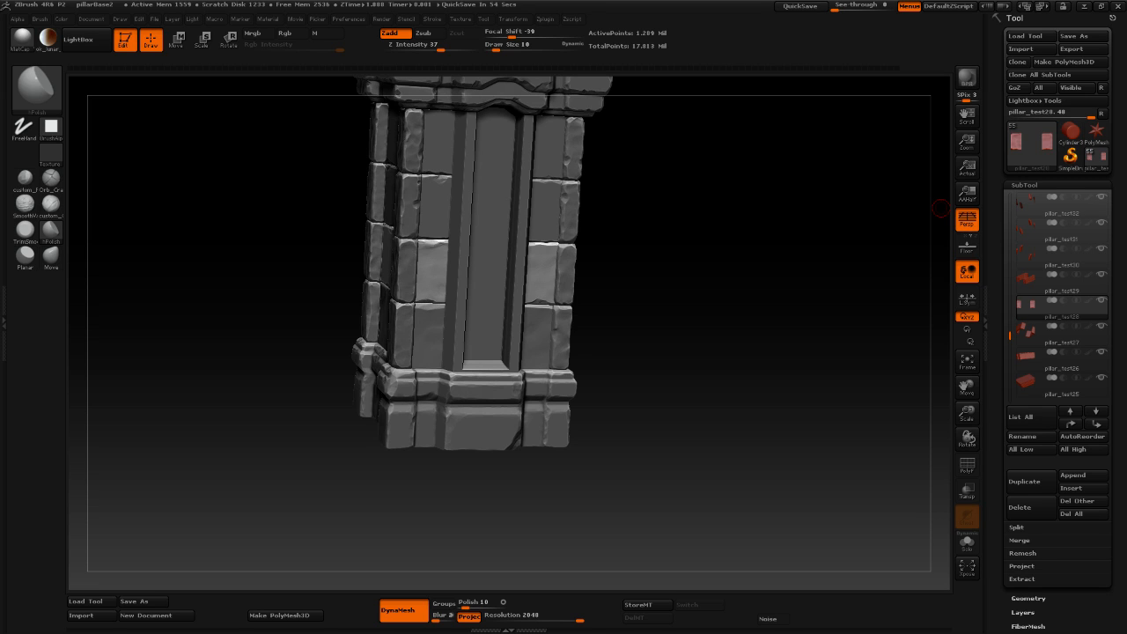
pyautogui.press('space')
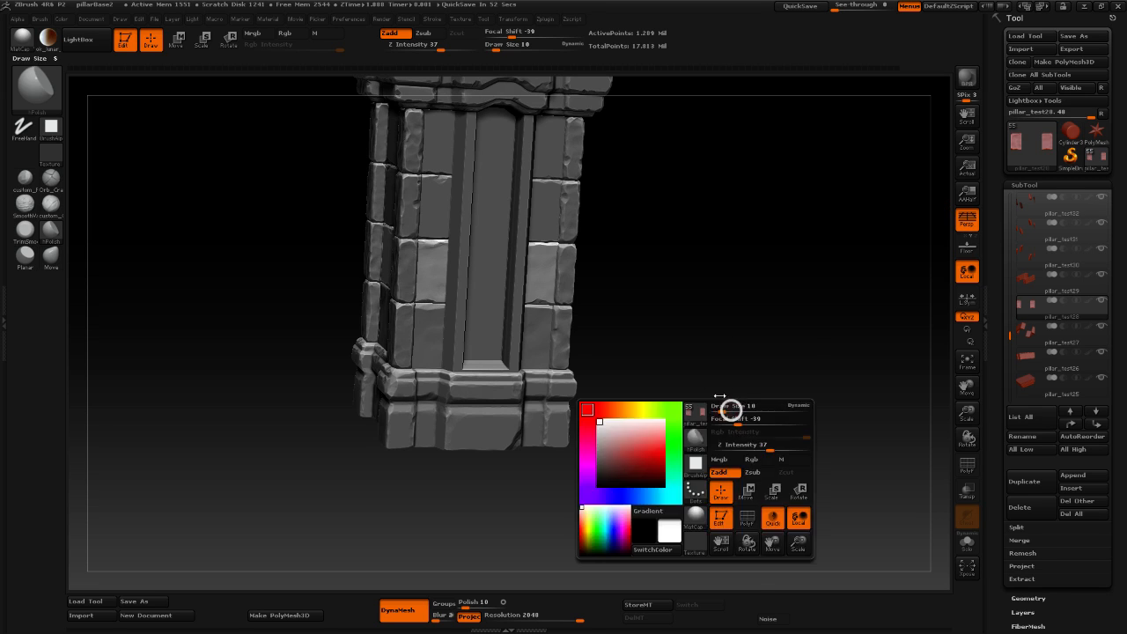
pyautogui.moveTo(752, 390); pyautogui.dragTo(742, 424)
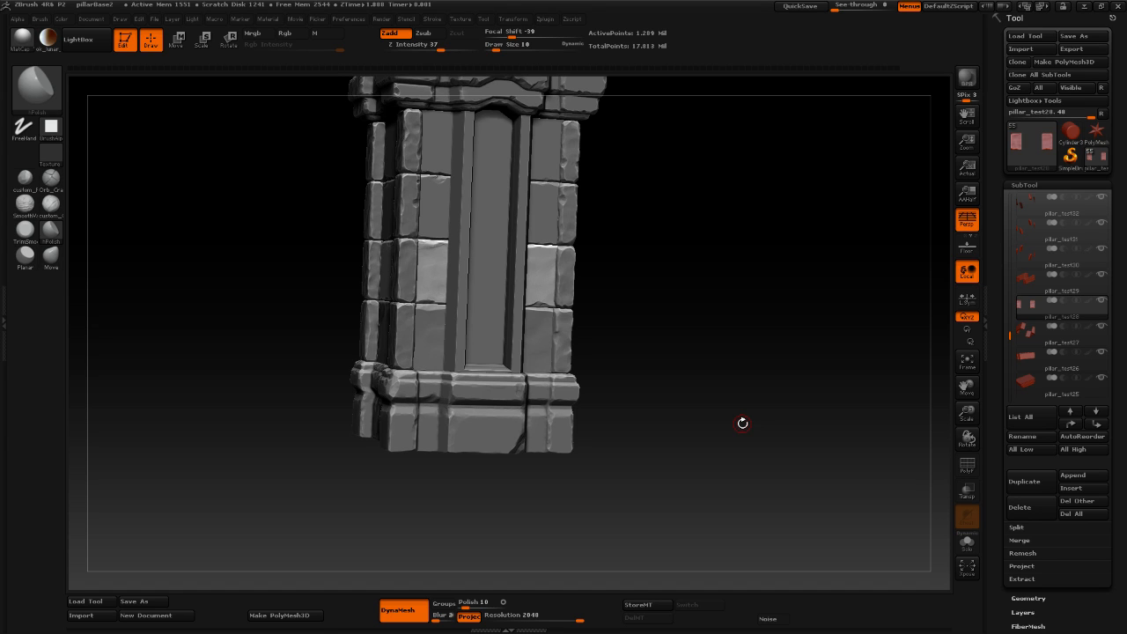
pyautogui.moveTo(765, 429); pyautogui.dragTo(765, 396)
# Isolate the selected block pair and carve a chip into the long face's lower edge with TrimSmoothBorder at draw size 10.
pyautogui.click(966, 541)
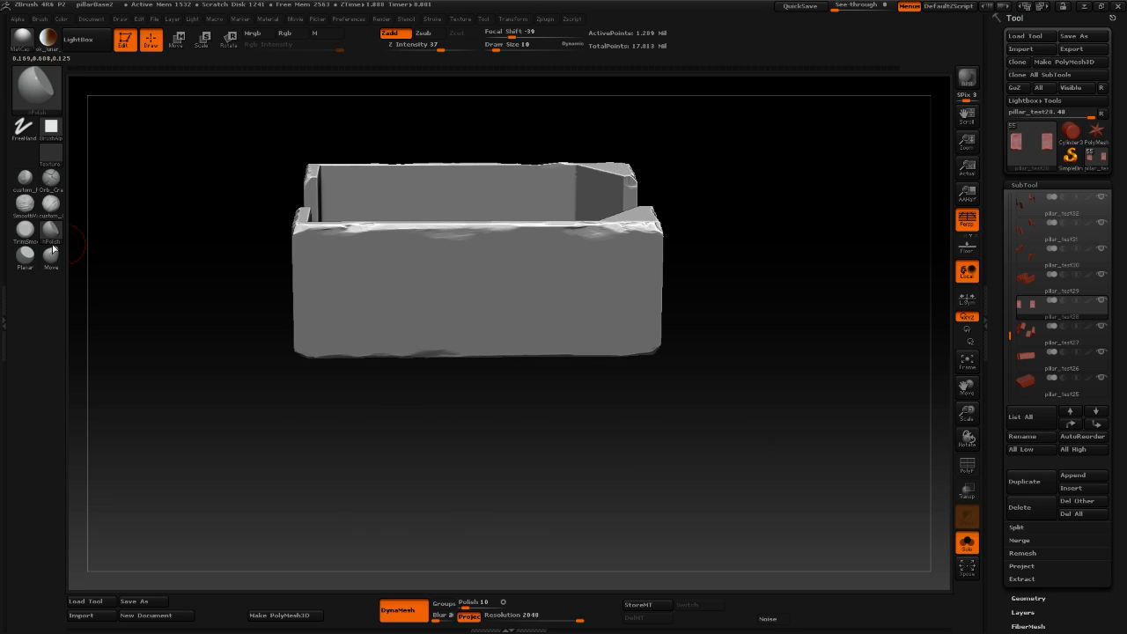
pyautogui.click(25, 229)
pyautogui.keyDown('shift'); pyautogui.moveTo(642, 415); pyautogui.dragTo(642, 385); pyautogui.keyUp('shift')
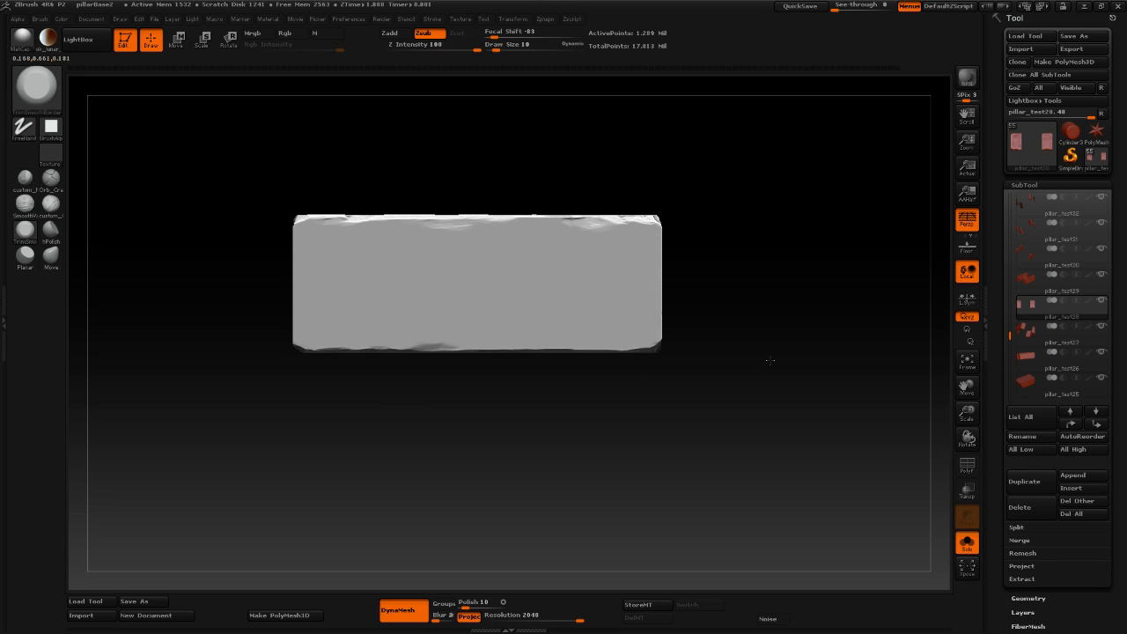
pyautogui.keyDown('alt'); pyautogui.moveTo(769, 360); pyautogui.dragTo(726, 334); pyautogui.keyUp('alt')
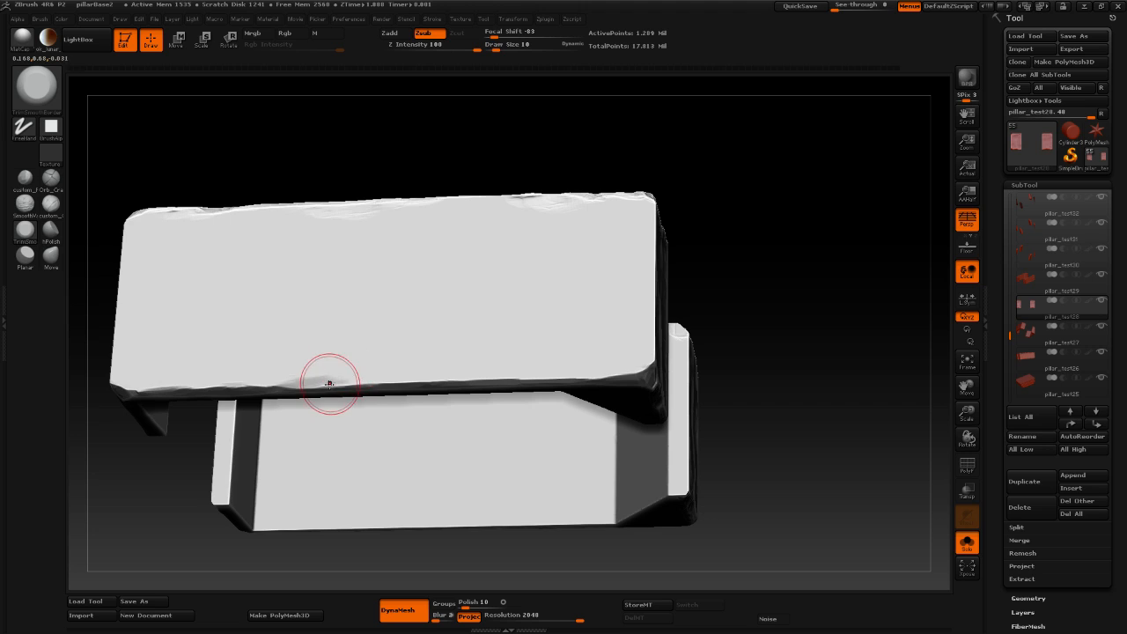
pyautogui.moveTo(329, 383); pyautogui.dragTo(360, 384)
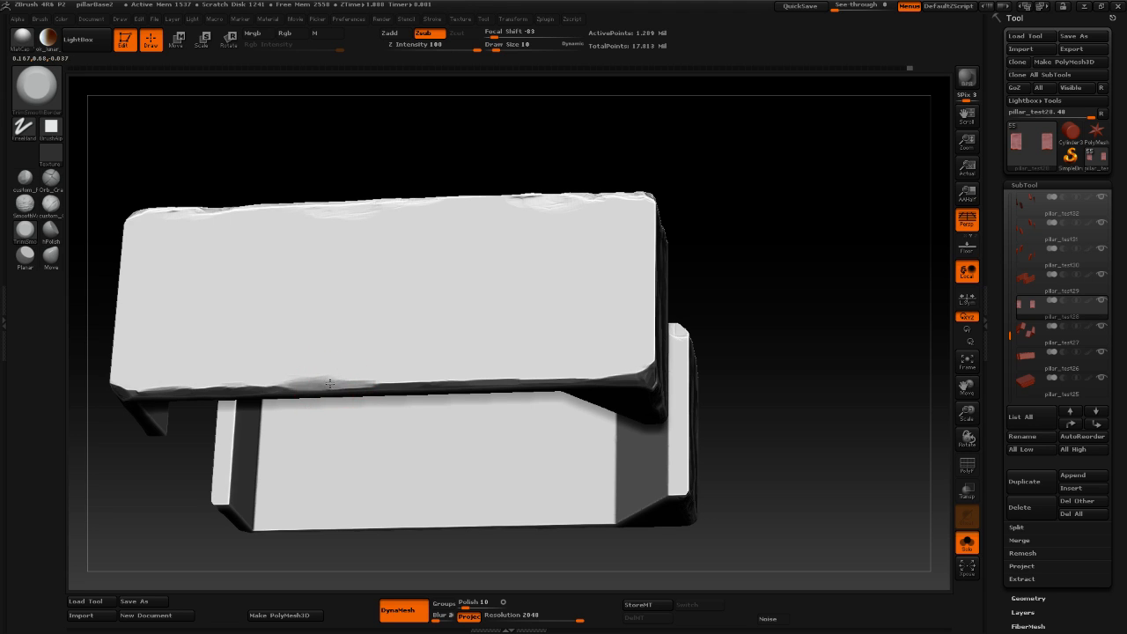
pyautogui.moveTo(375, 384); pyautogui.dragTo(300, 388)
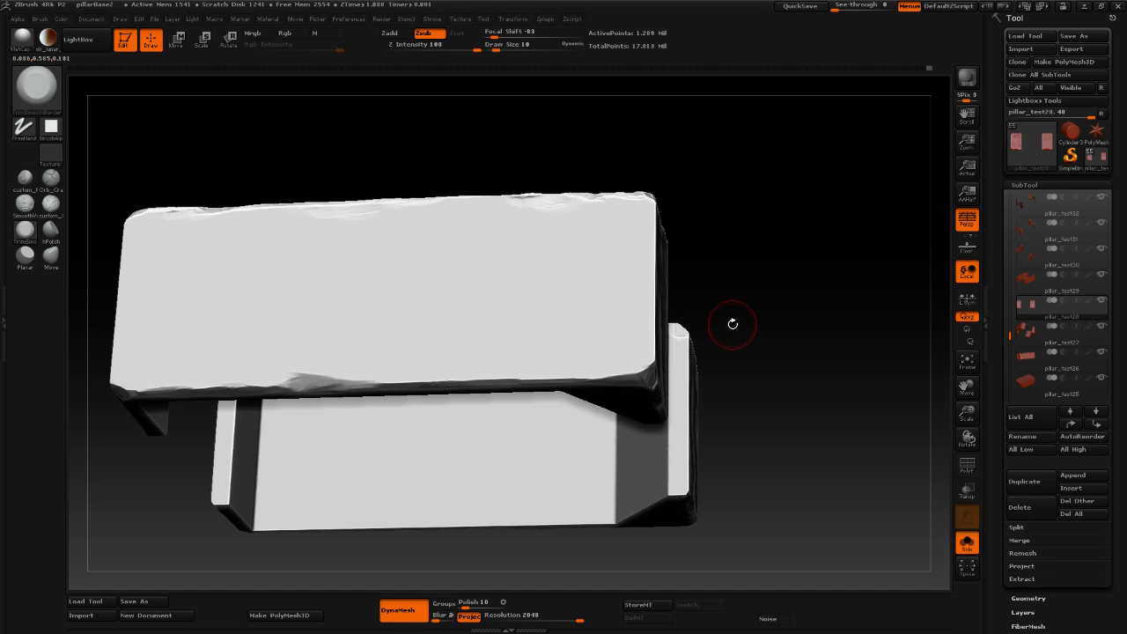
pyautogui.moveTo(780, 315); pyautogui.dragTo(787, 339)
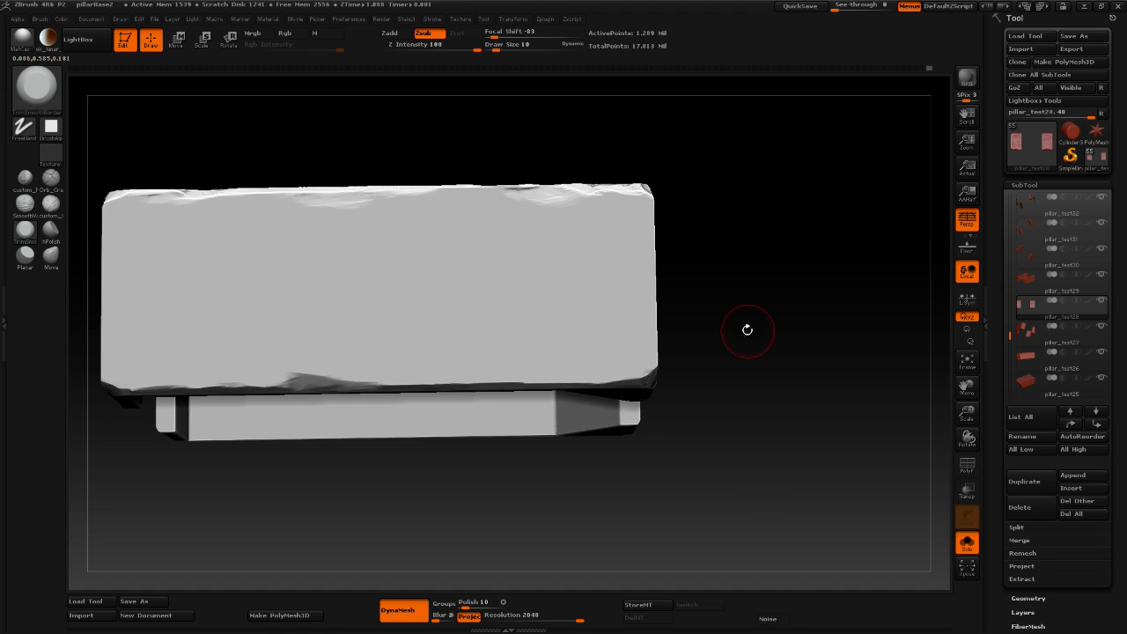
# Sharpen and deepen the chip in the long face's lower edge at draw size 5.
pyautogui.moveTo(791, 350)
pyautogui.mouseDown()
pyautogui.moveTo(770, 401)
pyautogui.moveTo(527, 460)
pyautogui.moveTo(541, 454)
pyautogui.moveTo(447, 297)
pyautogui.moveTo(453, 309)
pyautogui.mouseUp()
pyautogui.press('space')
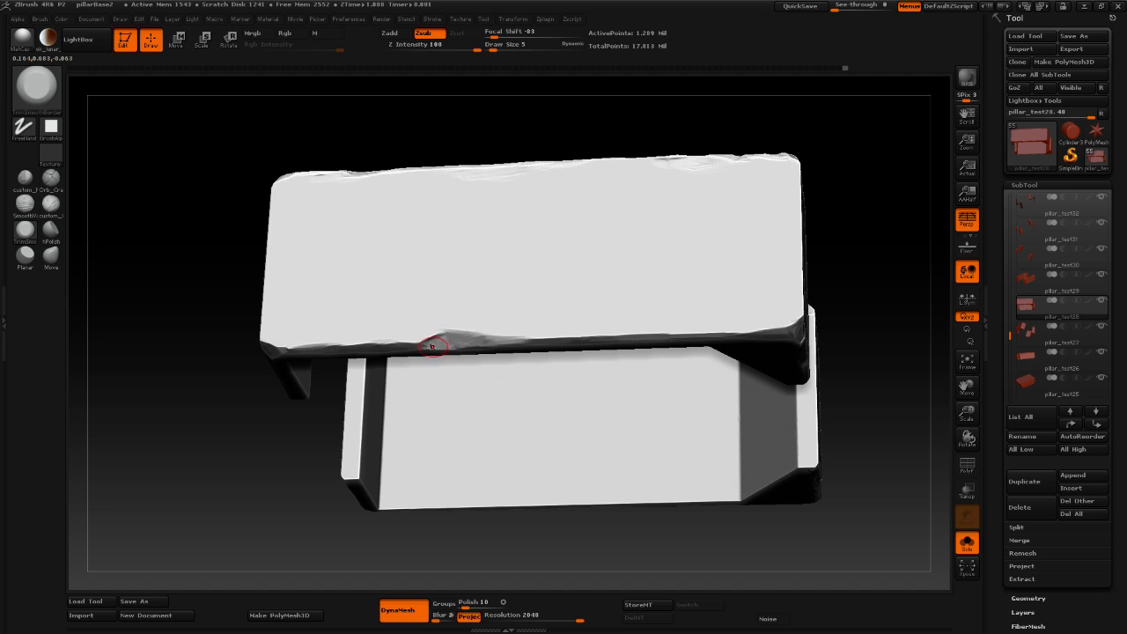
pyautogui.moveTo(205, 429); pyautogui.dragTo(502, 294)
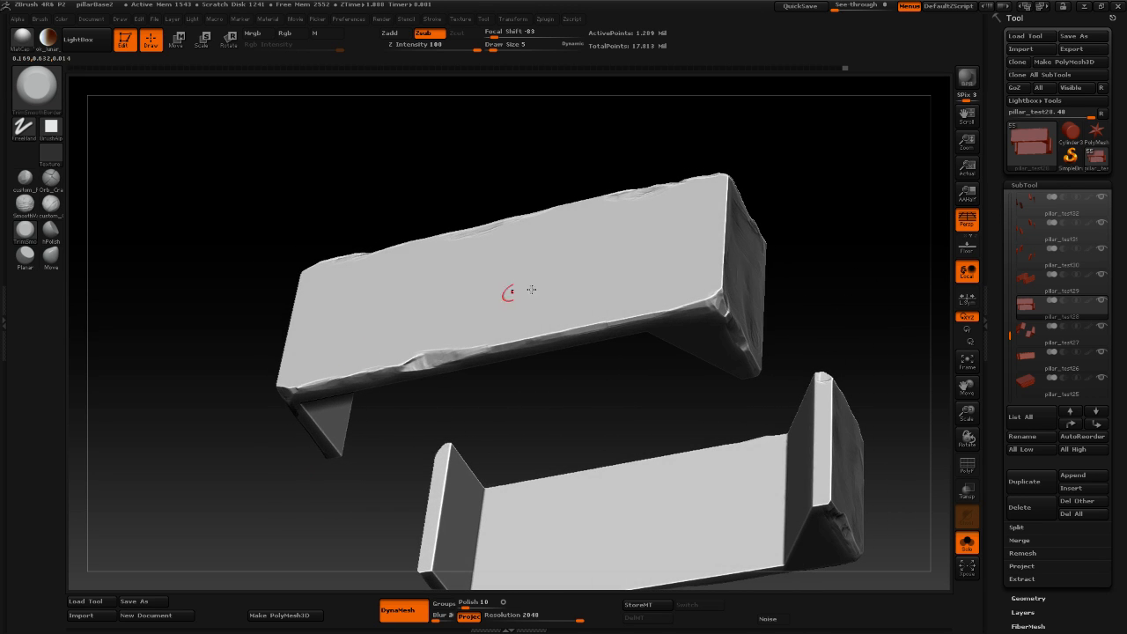
# Trim the lower edge on both sides of the chip at draw size 10.
pyautogui.press('space')
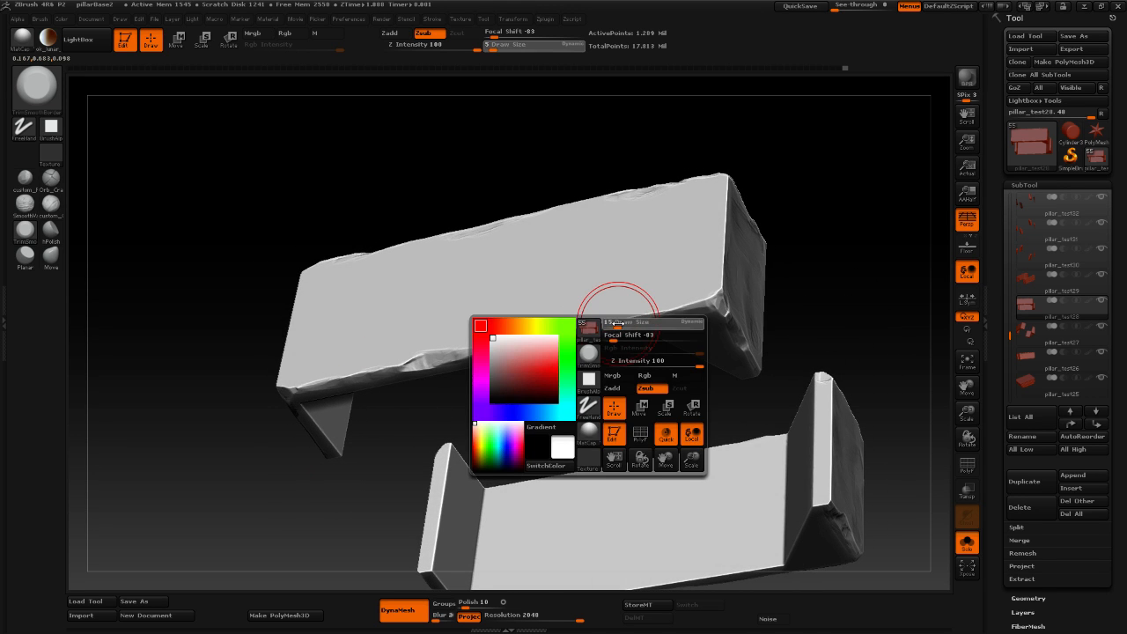
pyautogui.moveTo(616, 322); pyautogui.dragTo(608, 323)
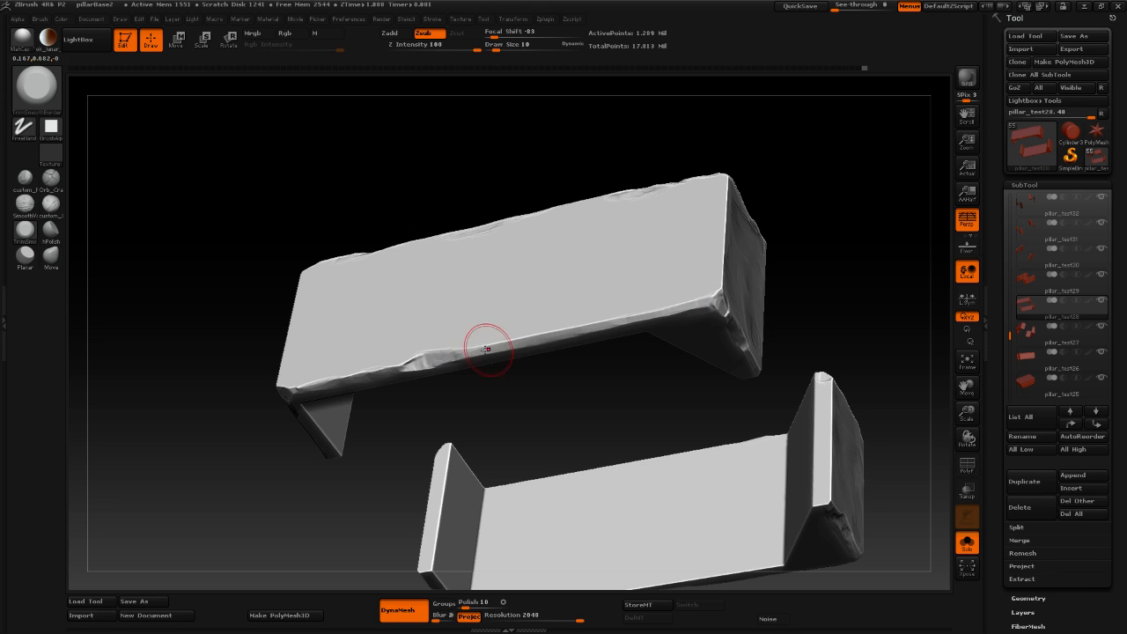
pyautogui.keyDown('shift'); pyautogui.moveTo(196, 438); pyautogui.dragTo(217, 474); pyautogui.keyUp('shift')
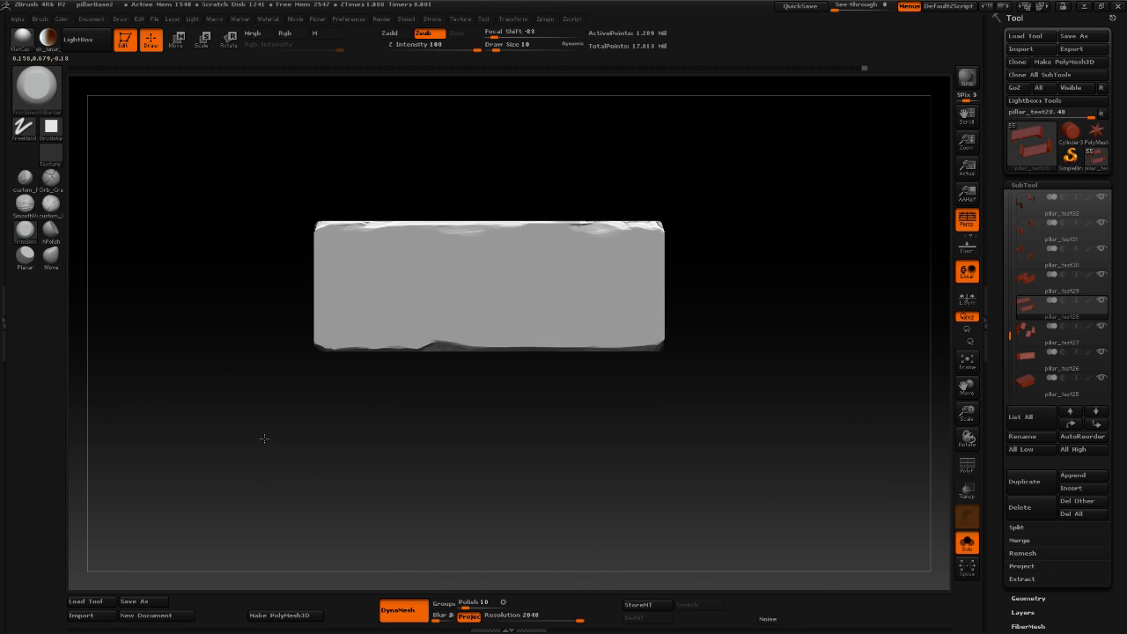
pyautogui.moveTo(264, 437)
pyautogui.mouseDown()
pyautogui.moveTo(304, 449)
pyautogui.moveTo(292, 460)
pyautogui.moveTo(307, 434)
pyautogui.moveTo(271, 468)
pyautogui.moveTo(234, 364)
pyautogui.mouseUp()
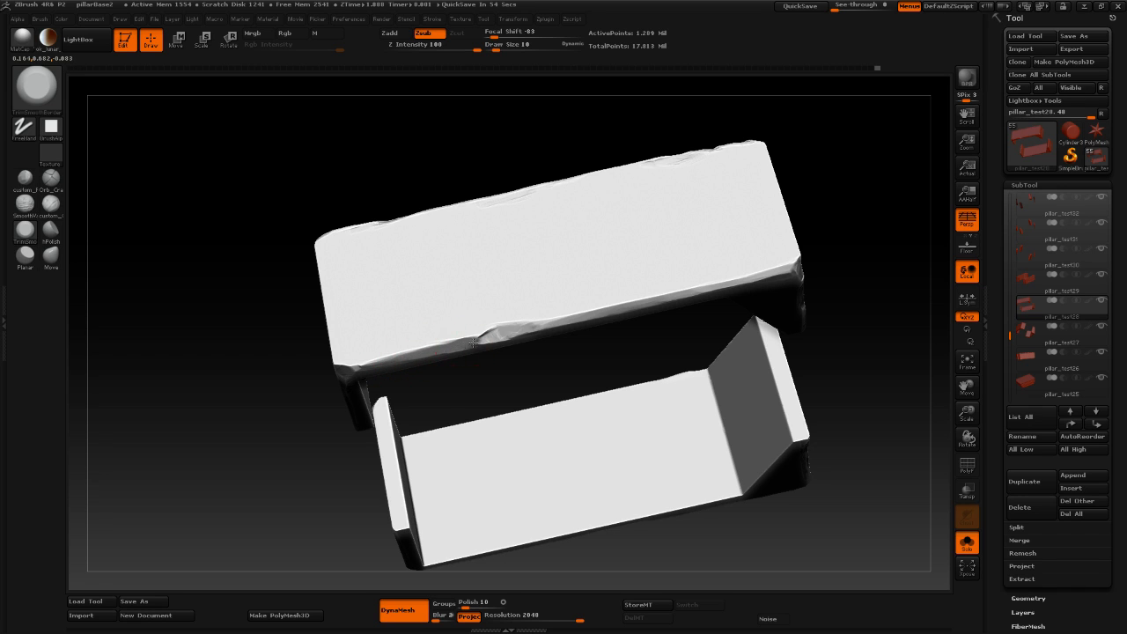
# Wear down the long face's upper edge with uneven TrimSmoothBorder strokes at draw size 10.
pyautogui.moveTo(294, 395); pyautogui.dragTo(179, 322)
pyautogui.keyDown('alt'); pyautogui.moveTo(251, 393); pyautogui.dragTo(400, 269); pyautogui.keyUp('alt')
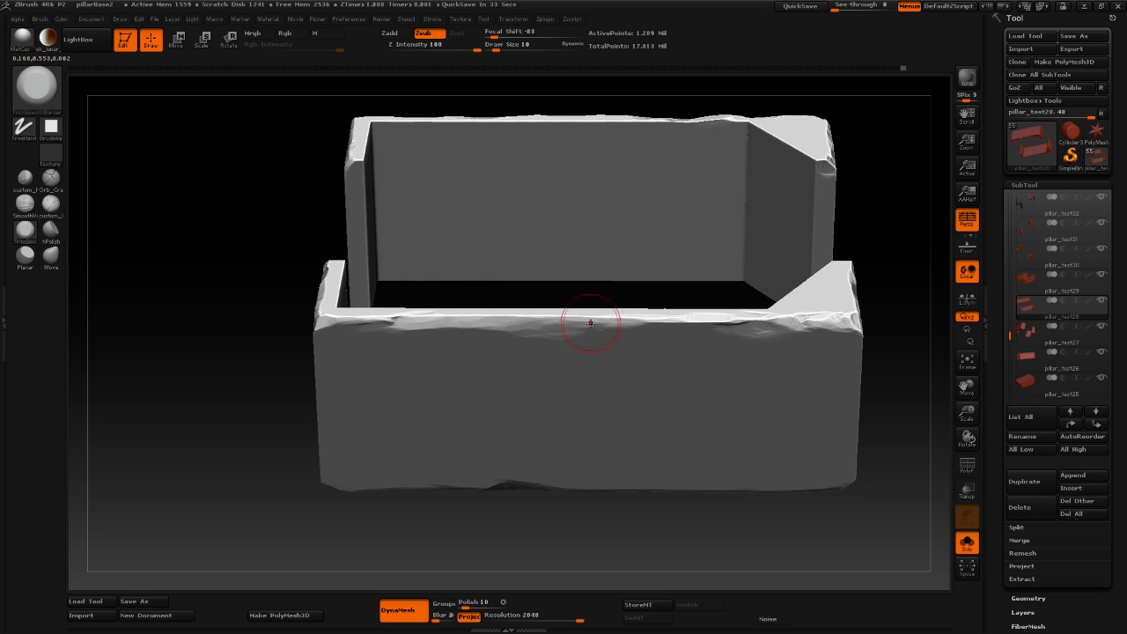
pyautogui.keyDown('shift'); pyautogui.moveTo(277, 402); pyautogui.dragTo(261, 368); pyautogui.keyUp('shift')
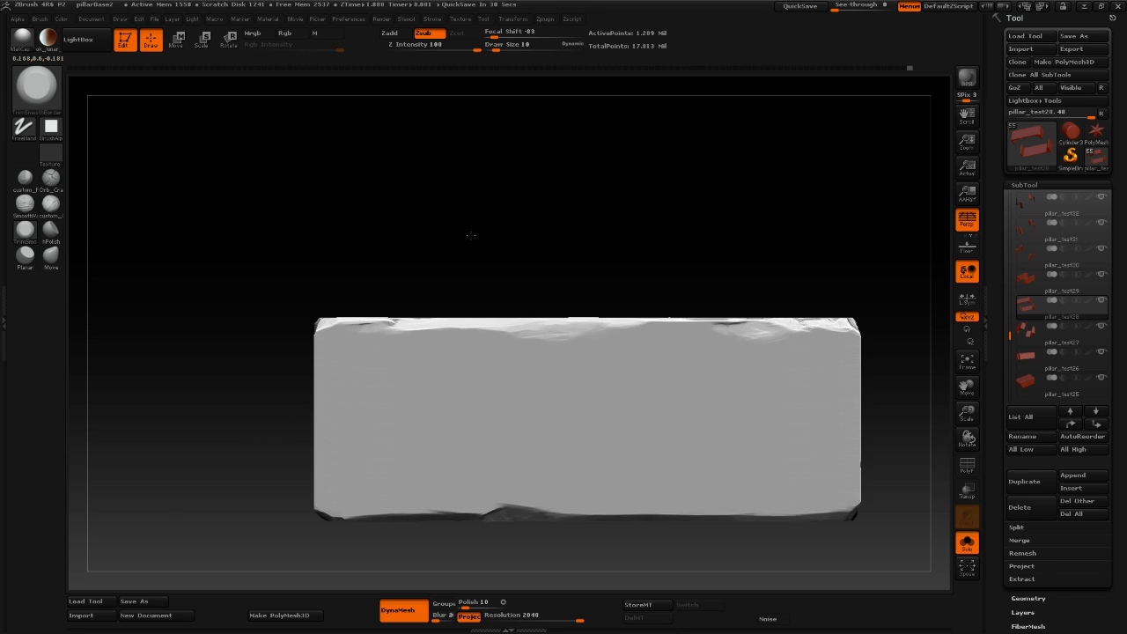
pyautogui.moveTo(471, 235); pyautogui.dragTo(420, 202)
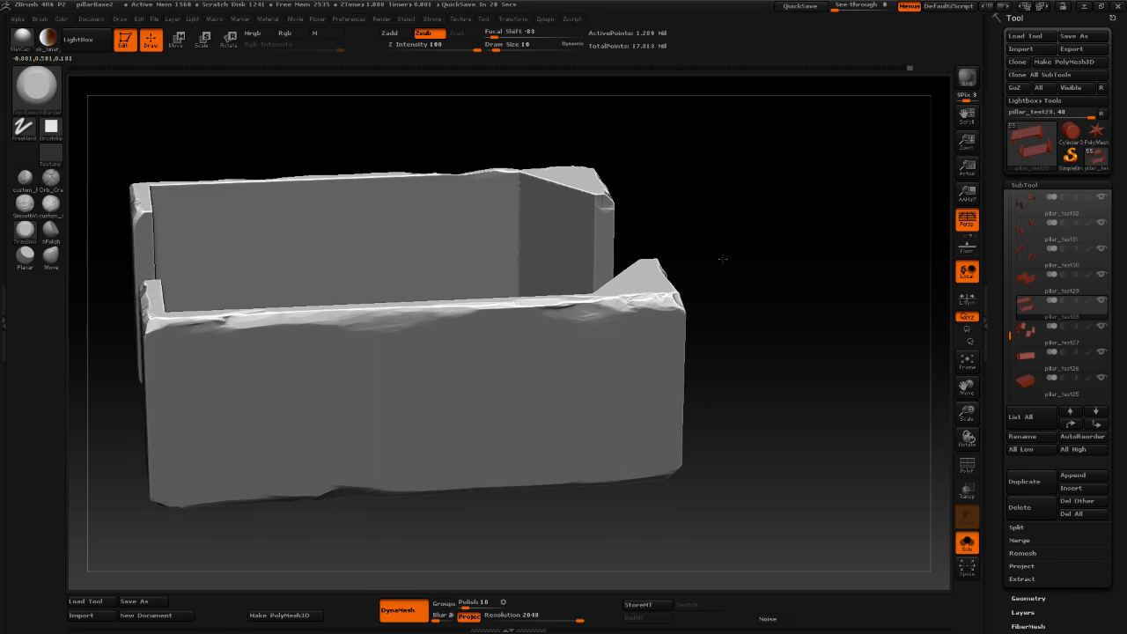
# Carve a chip into the long face's upper edge, just left of the middle, at draw size 6.
pyautogui.moveTo(722, 258); pyautogui.dragTo(478, 214)
pyautogui.press('space')
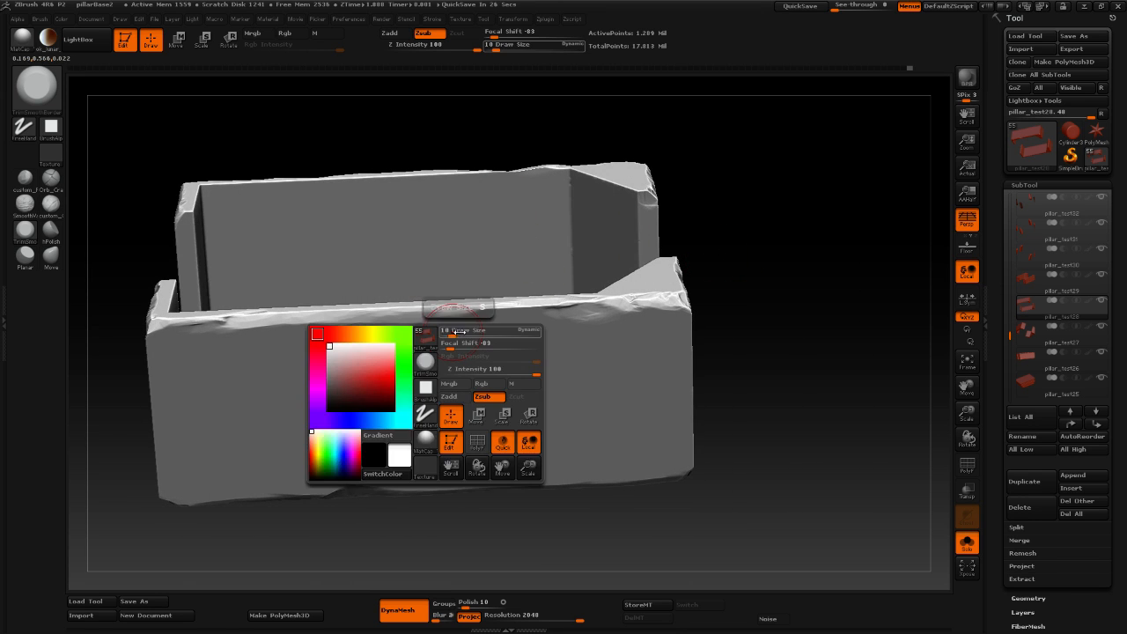
pyautogui.moveTo(458, 331); pyautogui.dragTo(450, 332)
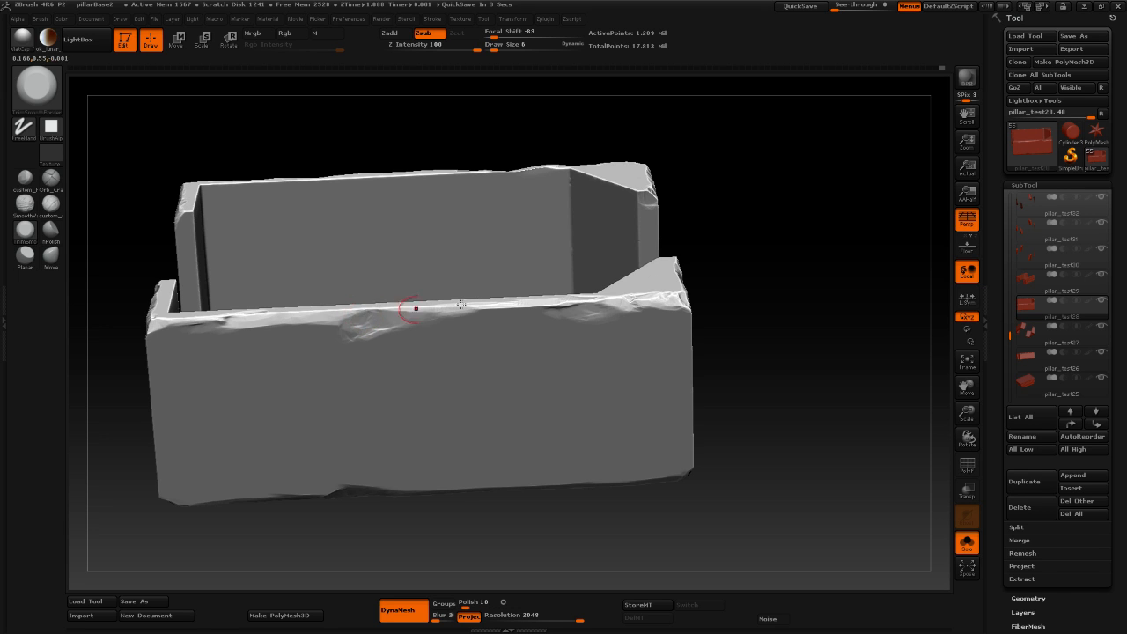
pyautogui.moveTo(801, 285); pyautogui.dragTo(792, 136)
pyautogui.keyDown('alt'); pyautogui.moveTo(784, 231); pyautogui.dragTo(808, 246); pyautogui.keyUp('alt')
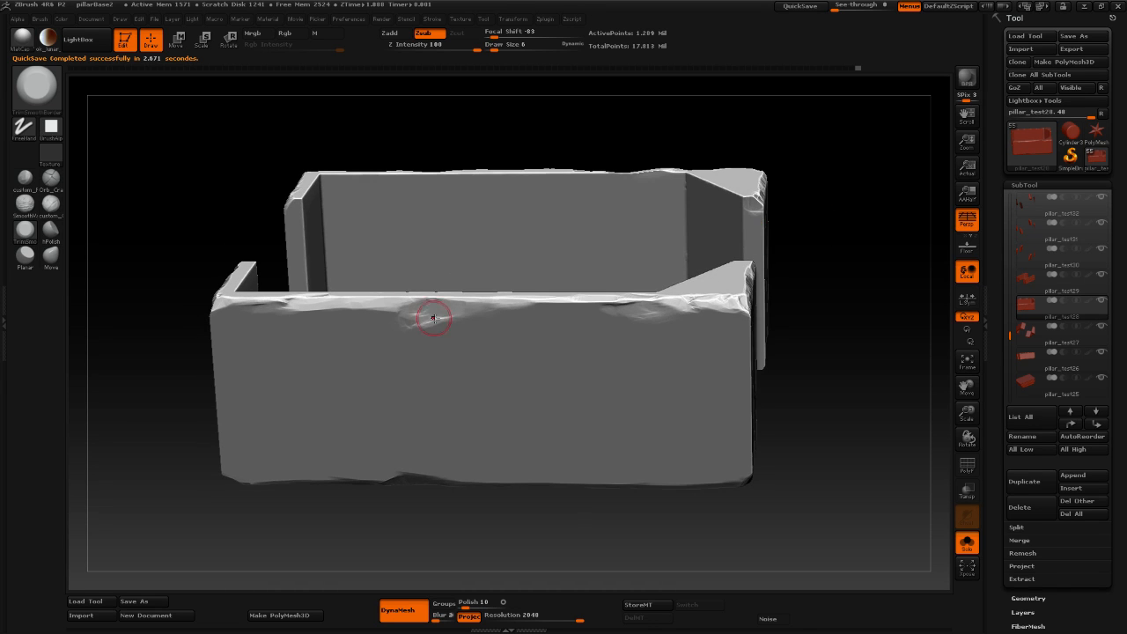
# Deepen the upper-edge chip and cut angular planes into its hollow and rim.
pyautogui.moveTo(433, 318)
pyautogui.mouseDown()
pyautogui.moveTo(409, 325)
pyautogui.moveTo(414, 315)
pyautogui.moveTo(403, 309)
pyautogui.mouseUp()
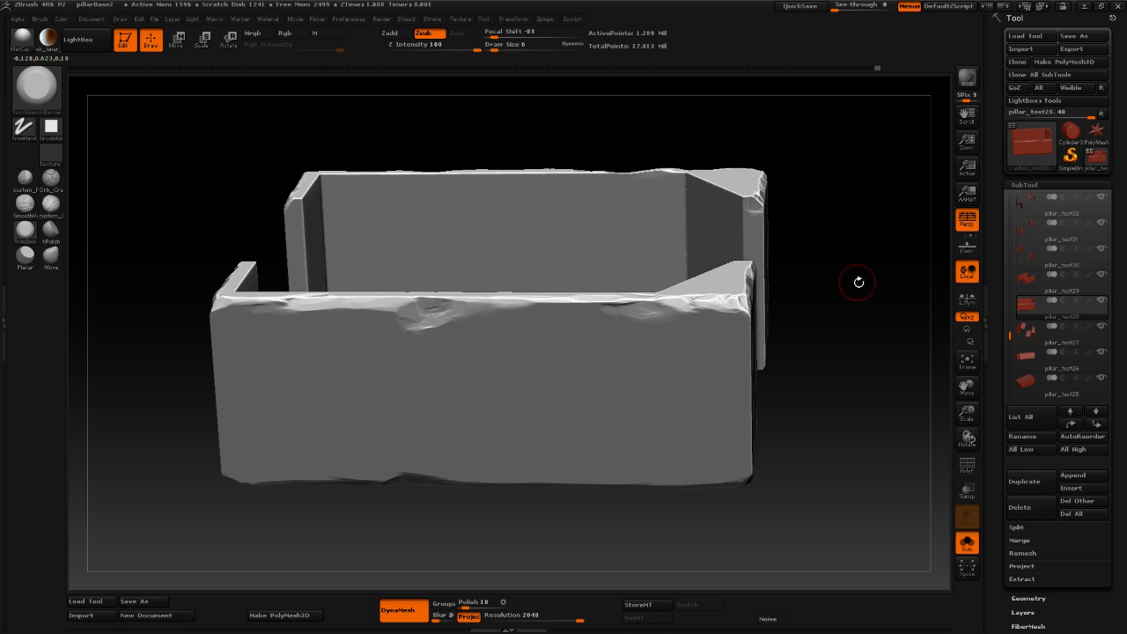
pyautogui.moveTo(858, 282); pyautogui.dragTo(749, 246)
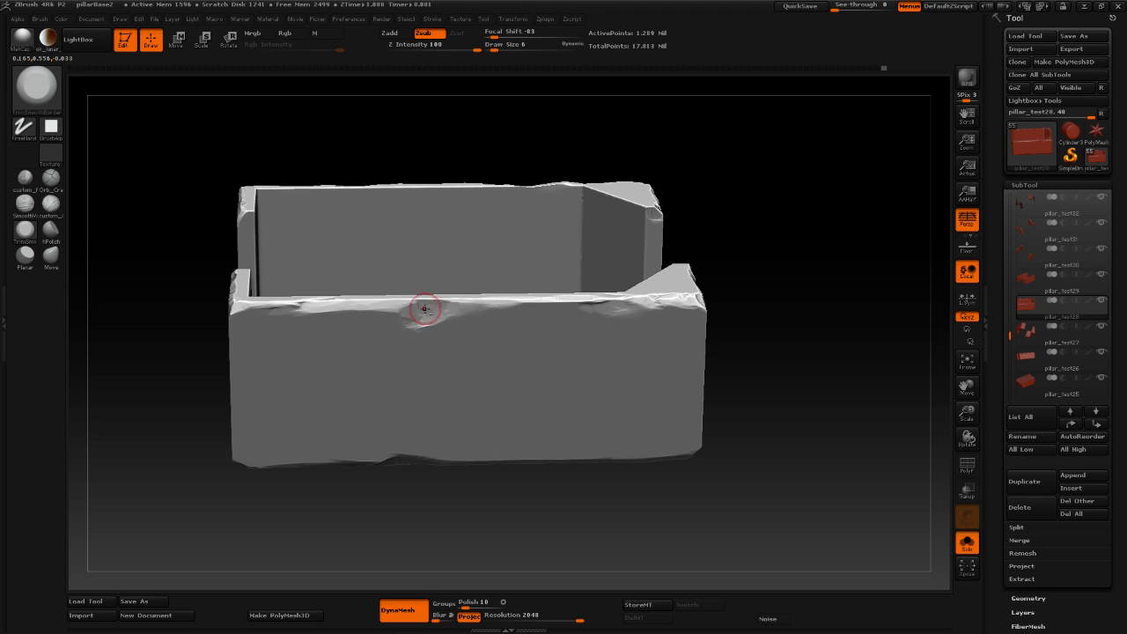
pyautogui.moveTo(747, 262); pyautogui.dragTo(793, 294)
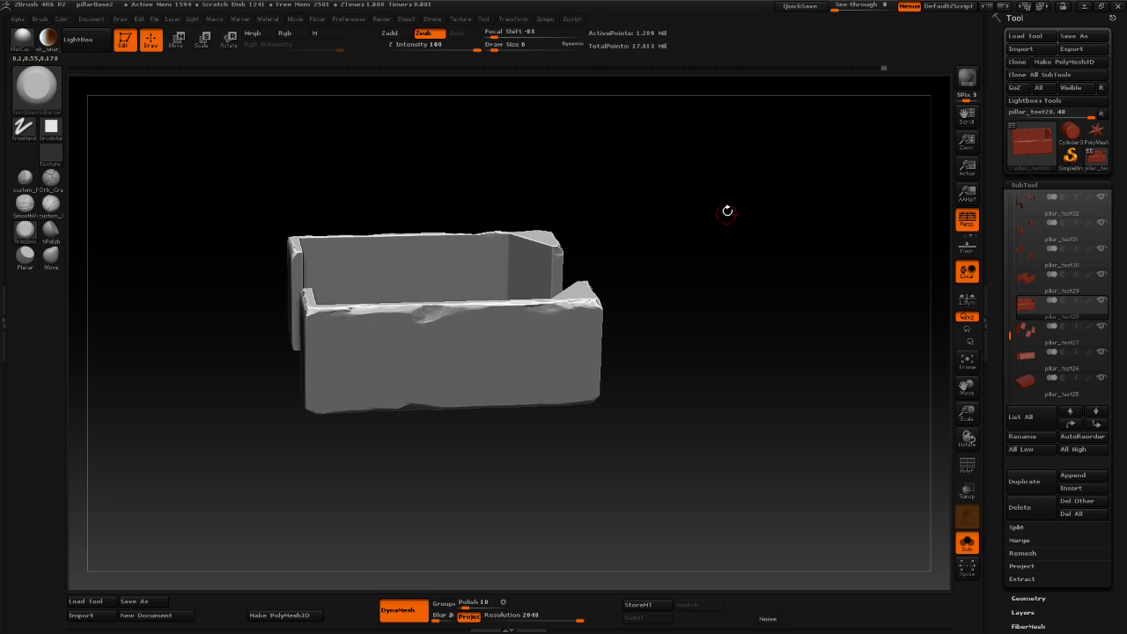
pyautogui.keyDown('shift'); pyautogui.moveTo(688, 248); pyautogui.dragTo(755, 267); pyautogui.keyUp('shift')
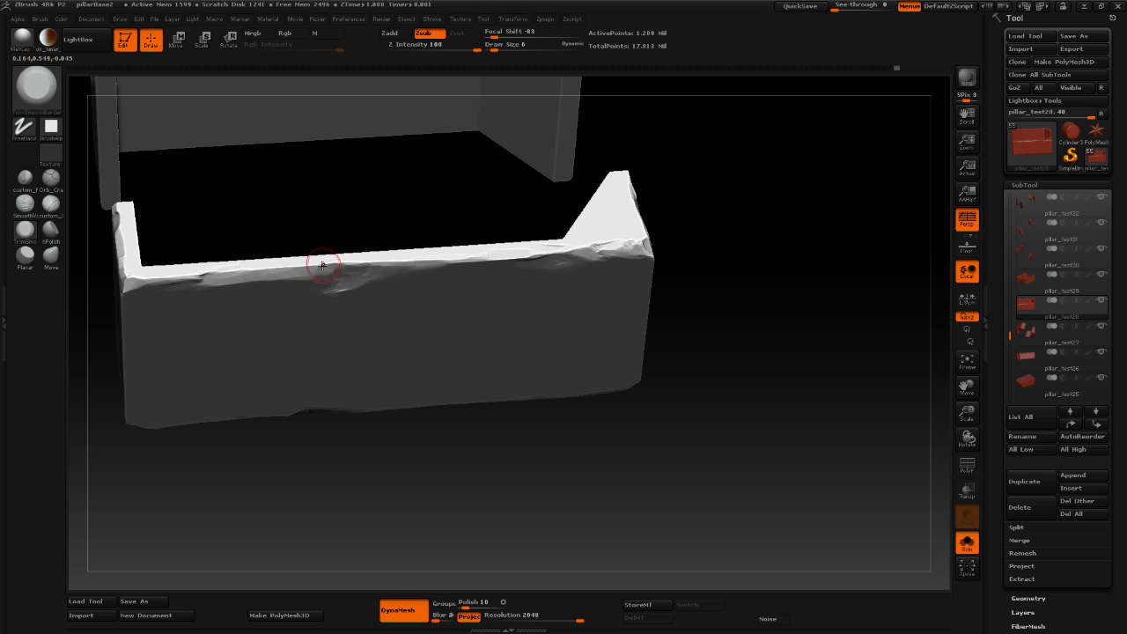
pyautogui.moveTo(767, 244); pyautogui.dragTo(772, 151)
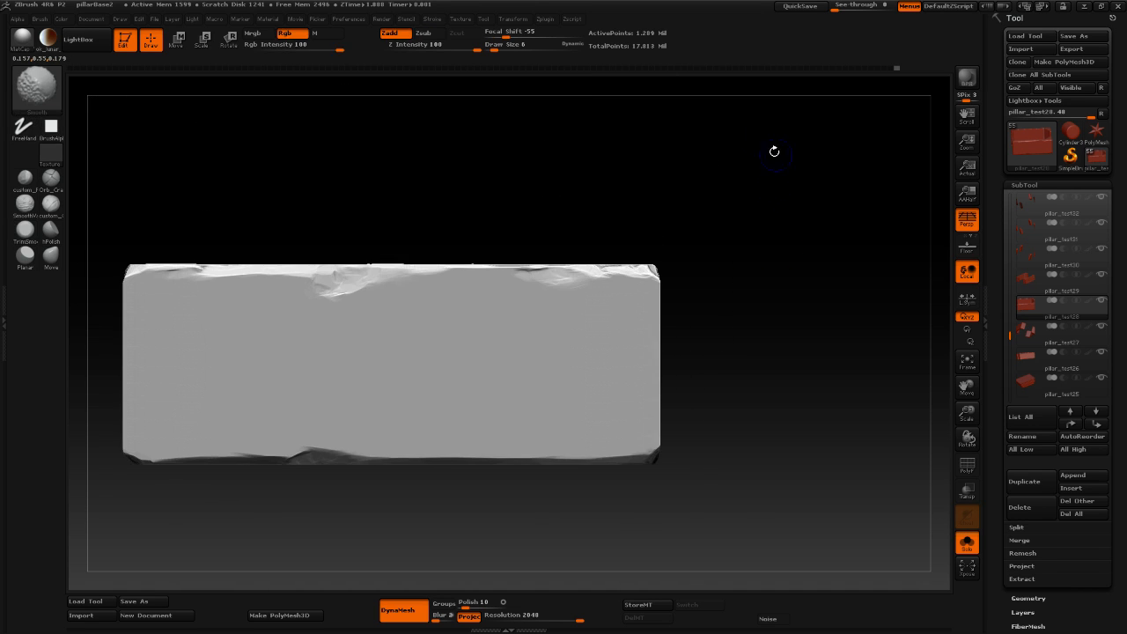
# Trim the right side of the upper-edge chip so that it runs into the adjoining worn edge.
pyautogui.moveTo(666, 175)
pyautogui.keyDown('alt'); pyautogui.mouseDown()
pyautogui.moveTo(755, 169)
pyautogui.moveTo(761, 202)
pyautogui.moveTo(782, 208)
pyautogui.moveTo(689, 166)
pyautogui.moveTo(675, 195)
pyautogui.mouseUp(); pyautogui.keyUp('alt')
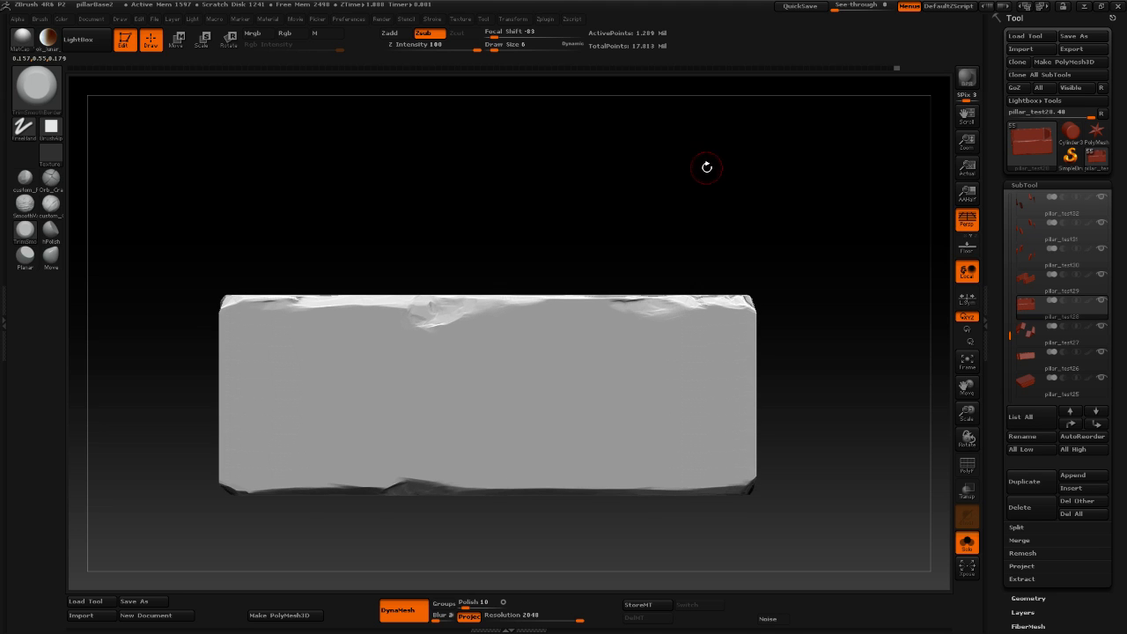
pyautogui.moveTo(546, 199); pyautogui.dragTo(440, 302)
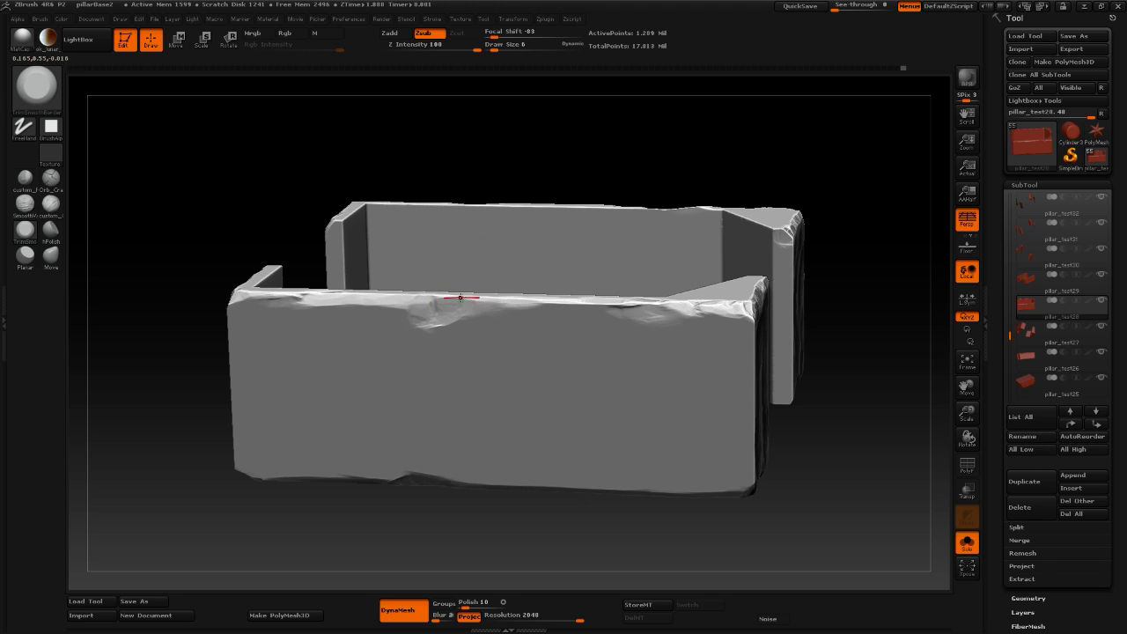
pyautogui.moveTo(896, 354); pyautogui.dragTo(910, 327)
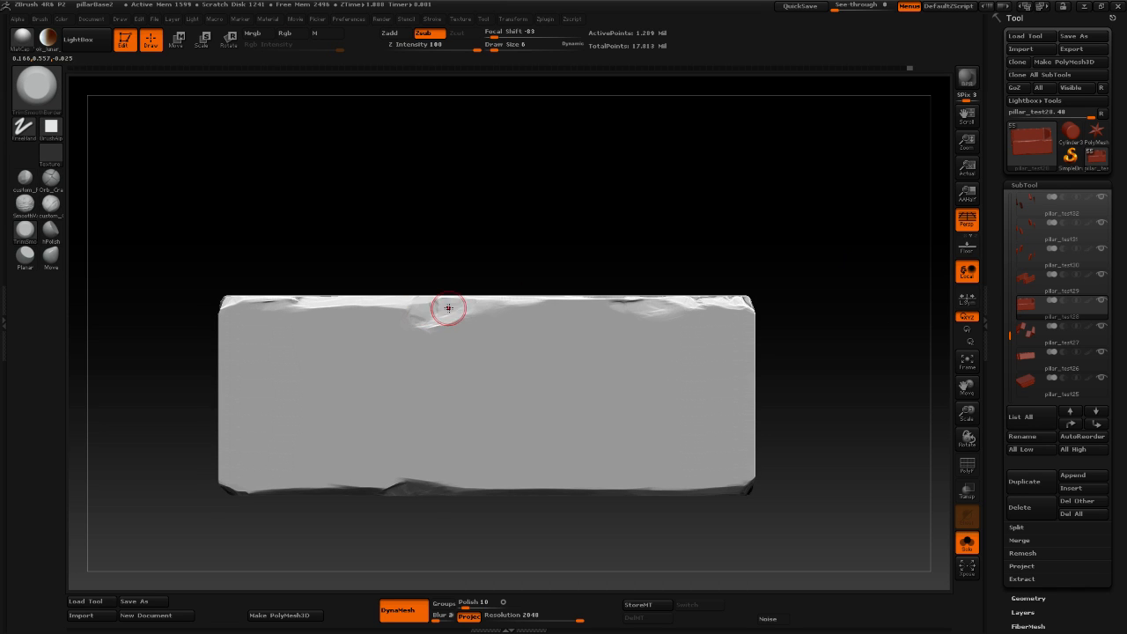
pyautogui.moveTo(811, 262); pyautogui.dragTo(780, 310)
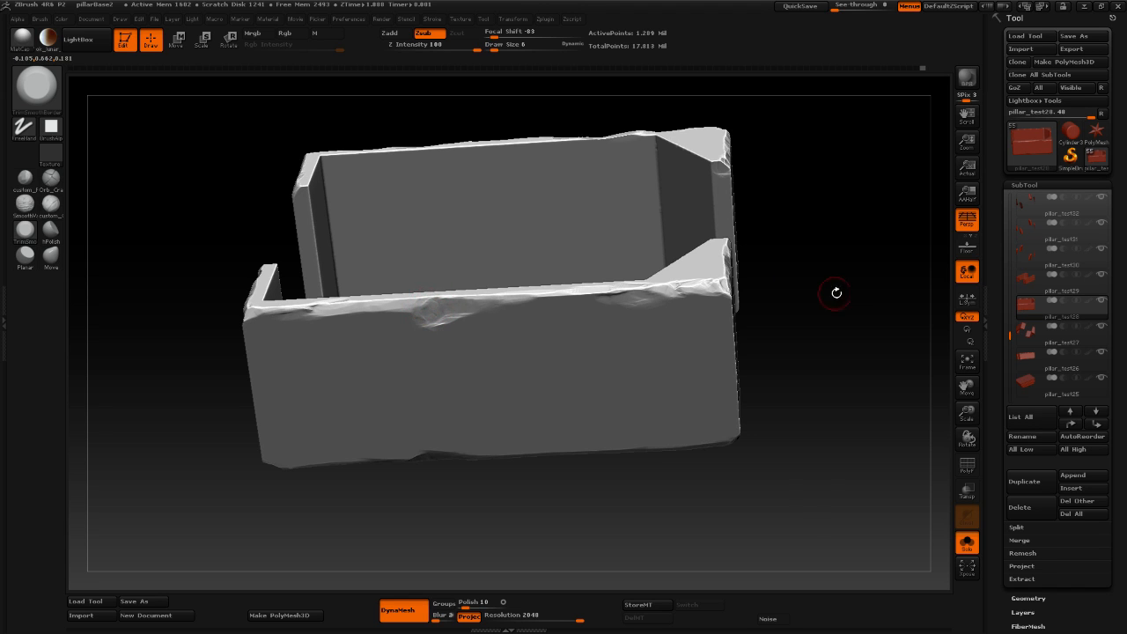
# Trim the upper edge from the chip toward the block's right corner, breaking up its bevel.
pyautogui.moveTo(836, 292); pyautogui.dragTo(777, 323)
pyautogui.moveTo(777, 324); pyautogui.dragTo(755, 341)
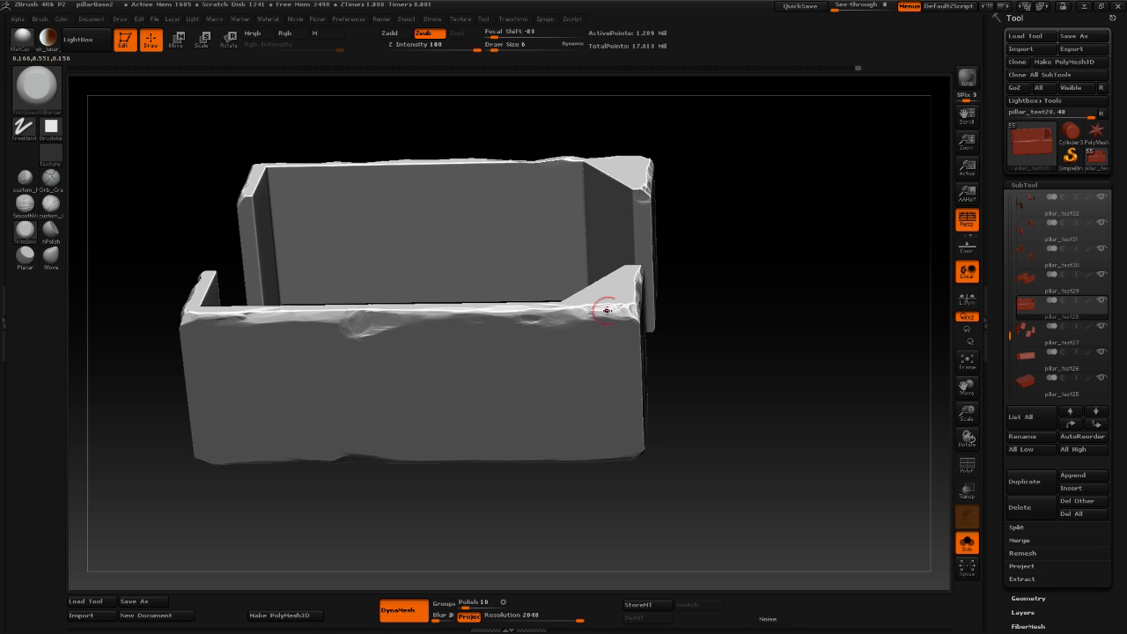
pyautogui.moveTo(807, 314); pyautogui.dragTo(792, 226)
pyautogui.keyDown('alt'); pyautogui.moveTo(829, 281); pyautogui.dragTo(819, 262); pyautogui.keyUp('alt')
pyautogui.moveTo(819, 262); pyautogui.dragTo(808, 283)
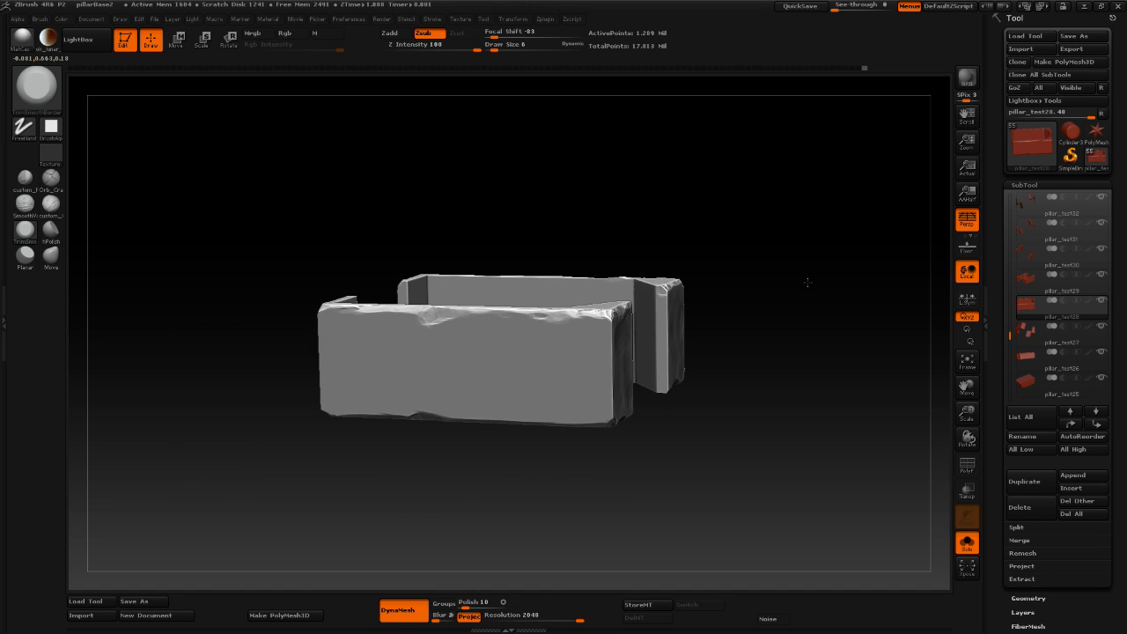
# Preview the chipped blocks in the brown material from several angles, then restore the grey material.
pyautogui.click(52, 39)
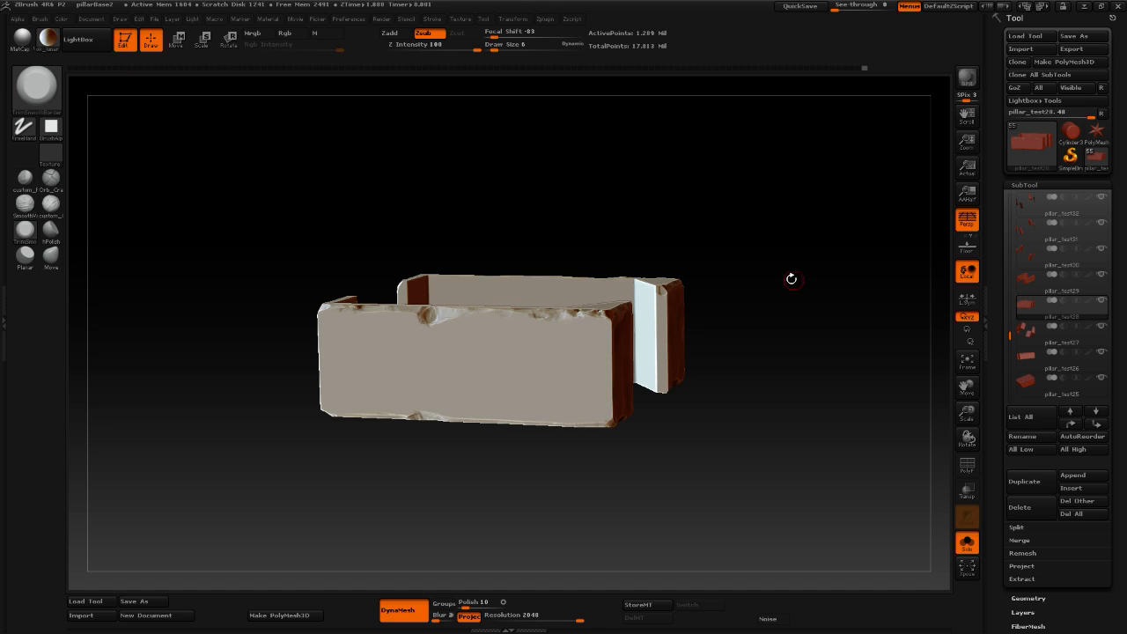
pyautogui.moveTo(789, 277)
pyautogui.mouseDown()
pyautogui.moveTo(810, 276)
pyautogui.moveTo(800, 317)
pyautogui.moveTo(775, 334)
pyautogui.moveTo(818, 363)
pyautogui.moveTo(786, 360)
pyautogui.moveTo(801, 370)
pyautogui.mouseUp()
pyautogui.moveTo(740, 339)
pyautogui.mouseDown()
pyautogui.moveTo(742, 350)
pyautogui.moveTo(717, 305)
pyautogui.moveTo(751, 322)
pyautogui.mouseUp()
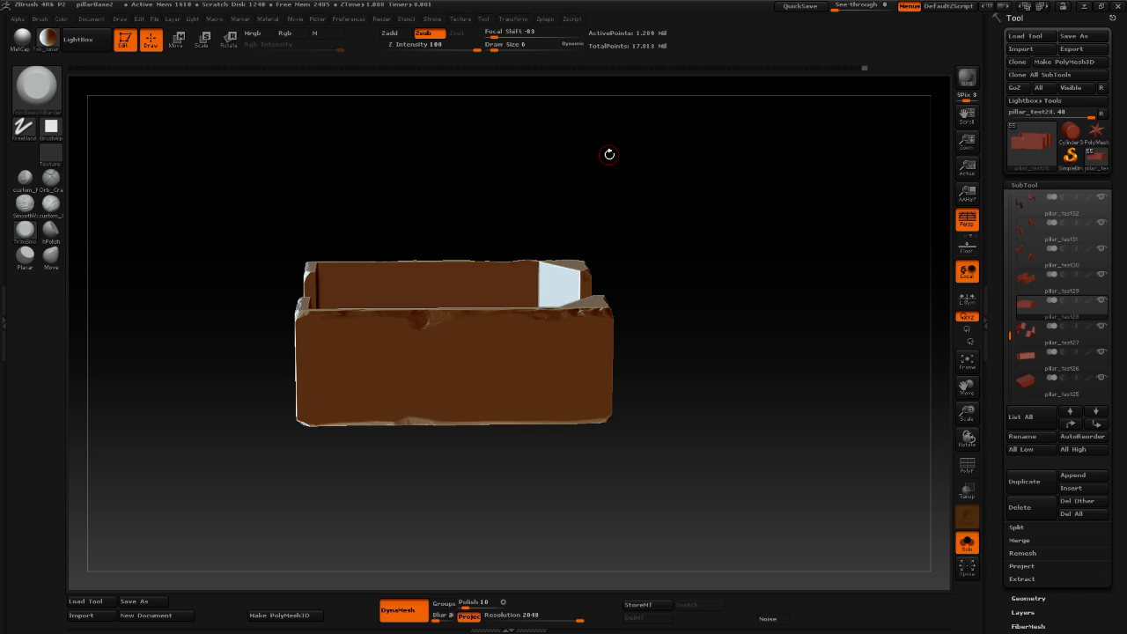
pyautogui.moveTo(752, 325); pyautogui.dragTo(762, 317)
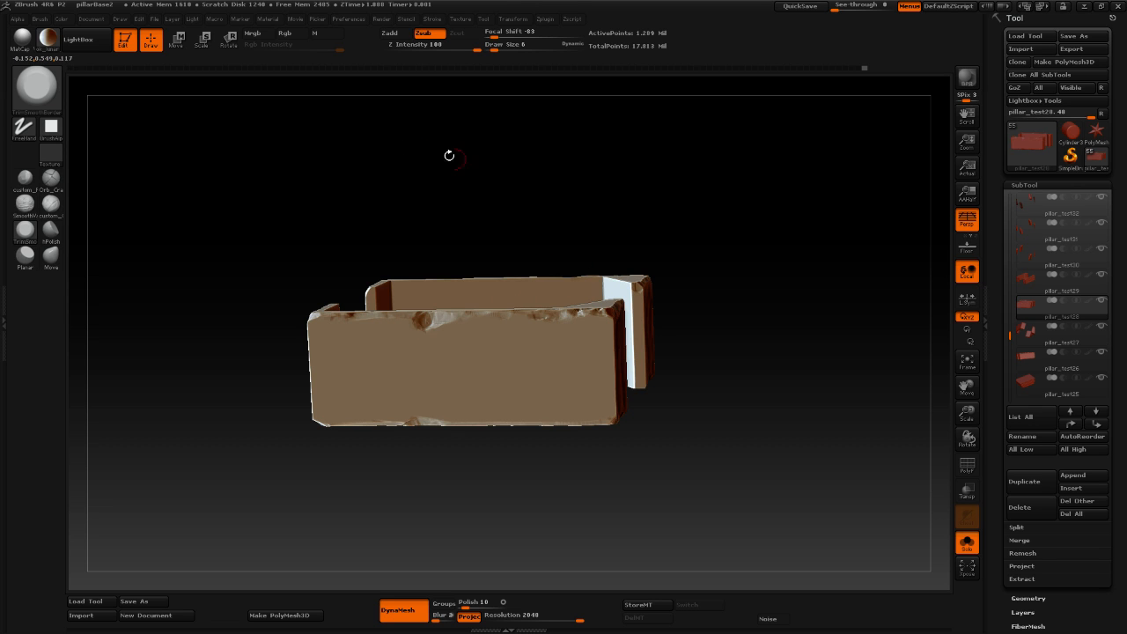
pyautogui.click(23, 38)
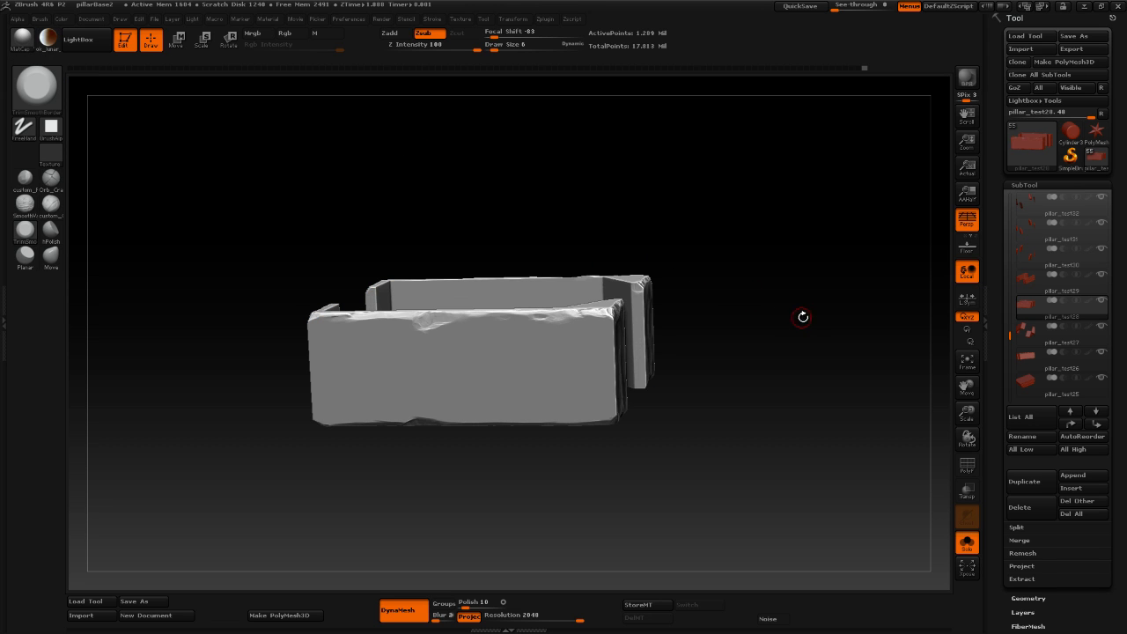
# Soften the right side of the upper-edge chip with the custom_Polish brush, then trim the adjoining face lightly with TrimSmoothBorder.
pyautogui.moveTo(803, 317); pyautogui.dragTo(814, 407)
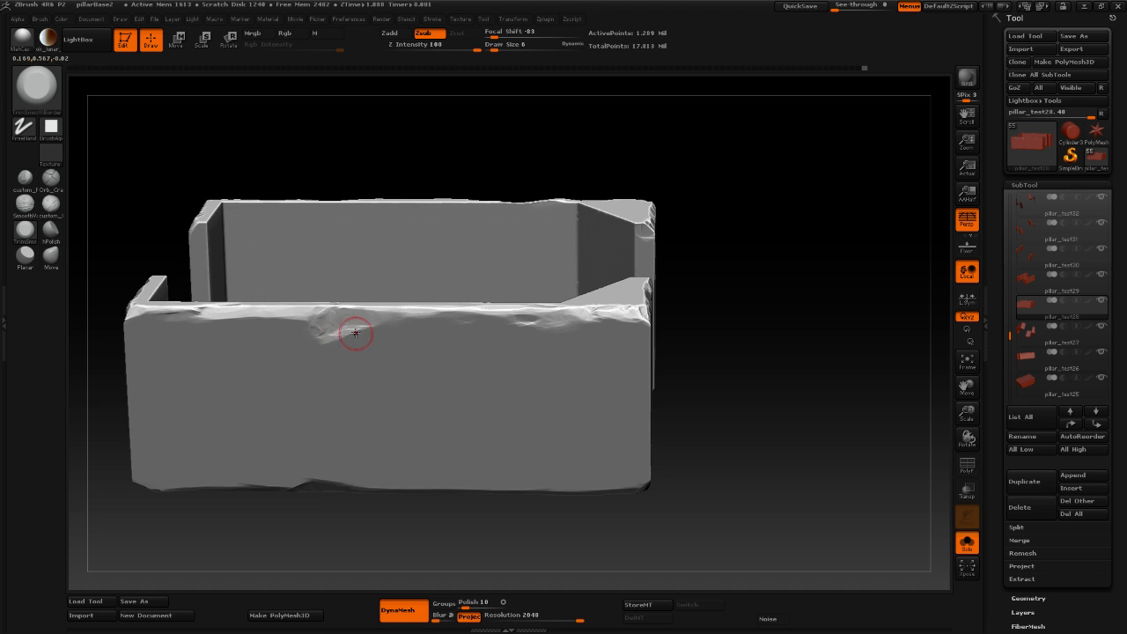
pyautogui.click(24, 182)
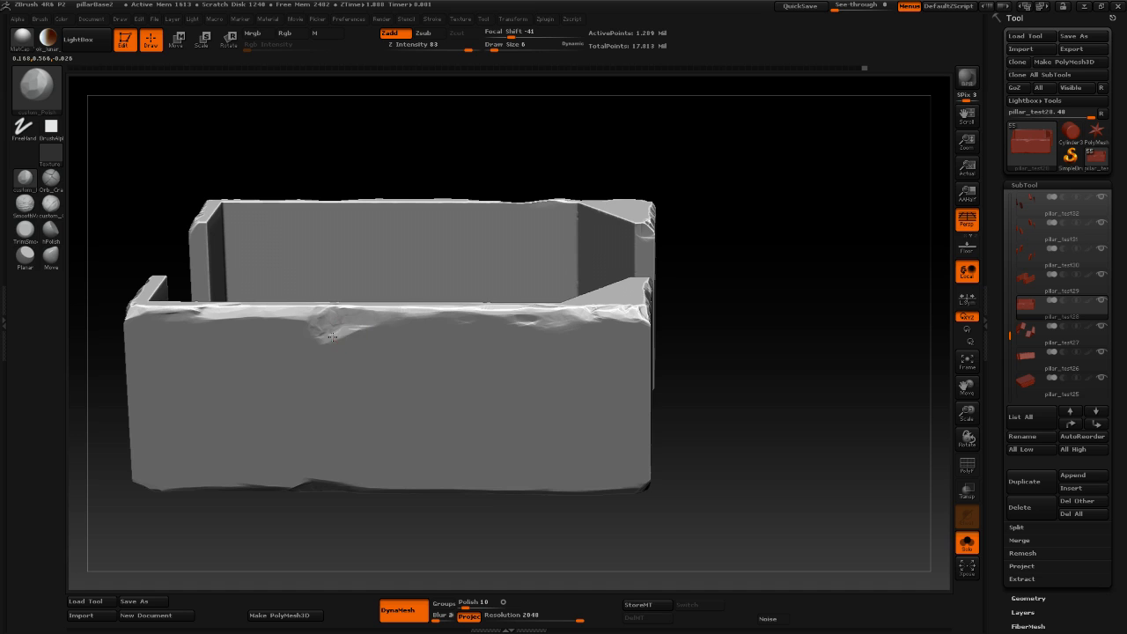
pyautogui.moveTo(341, 334)
pyautogui.mouseDown()
pyautogui.moveTo(329, 336)
pyautogui.moveTo(374, 324)
pyautogui.mouseUp()
pyautogui.moveTo(830, 302); pyautogui.dragTo(795, 279)
pyautogui.moveTo(672, 288); pyautogui.dragTo(738, 308)
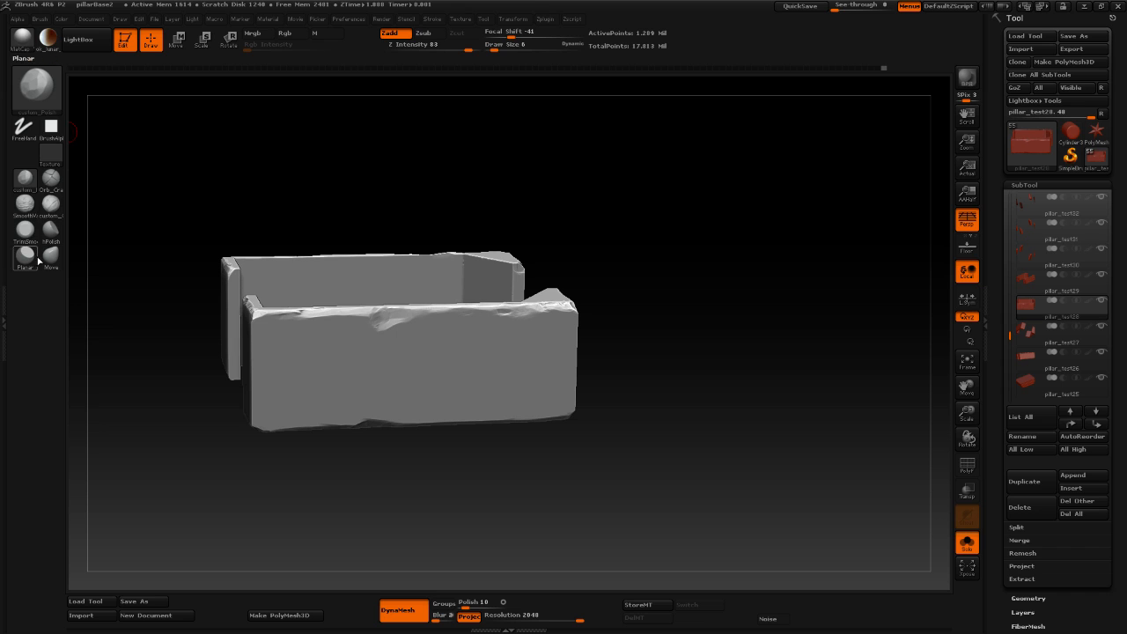
pyautogui.click(26, 231)
pyautogui.moveTo(736, 280)
pyautogui.mouseDown()
pyautogui.moveTo(699, 277)
pyautogui.moveTo(796, 317)
pyautogui.mouseUp()
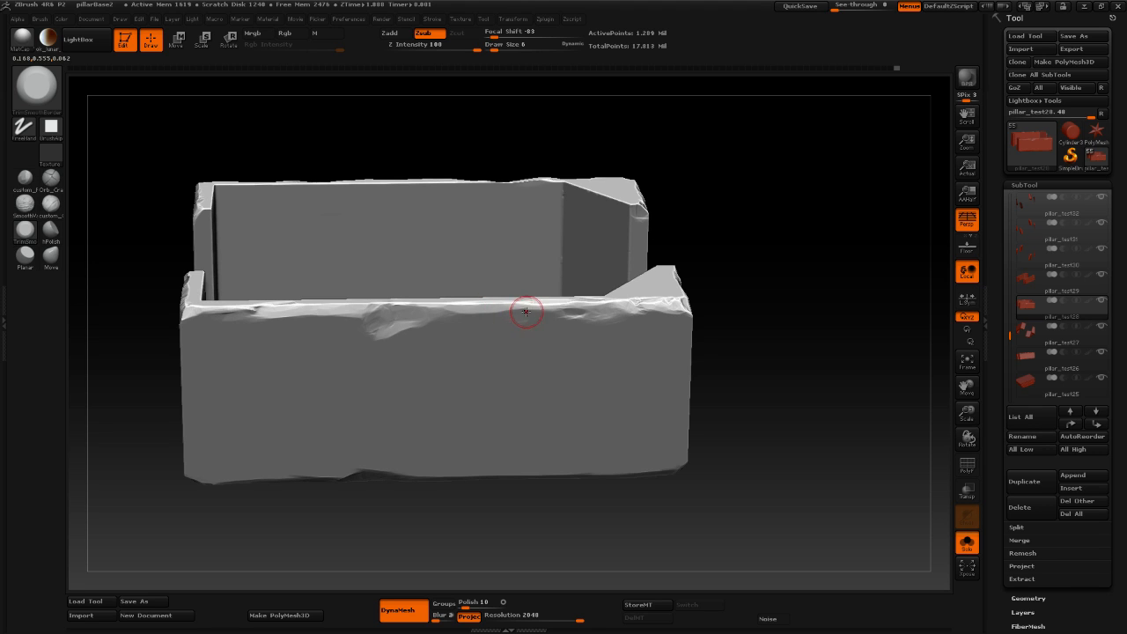
pyautogui.moveTo(780, 296); pyautogui.dragTo(788, 255)
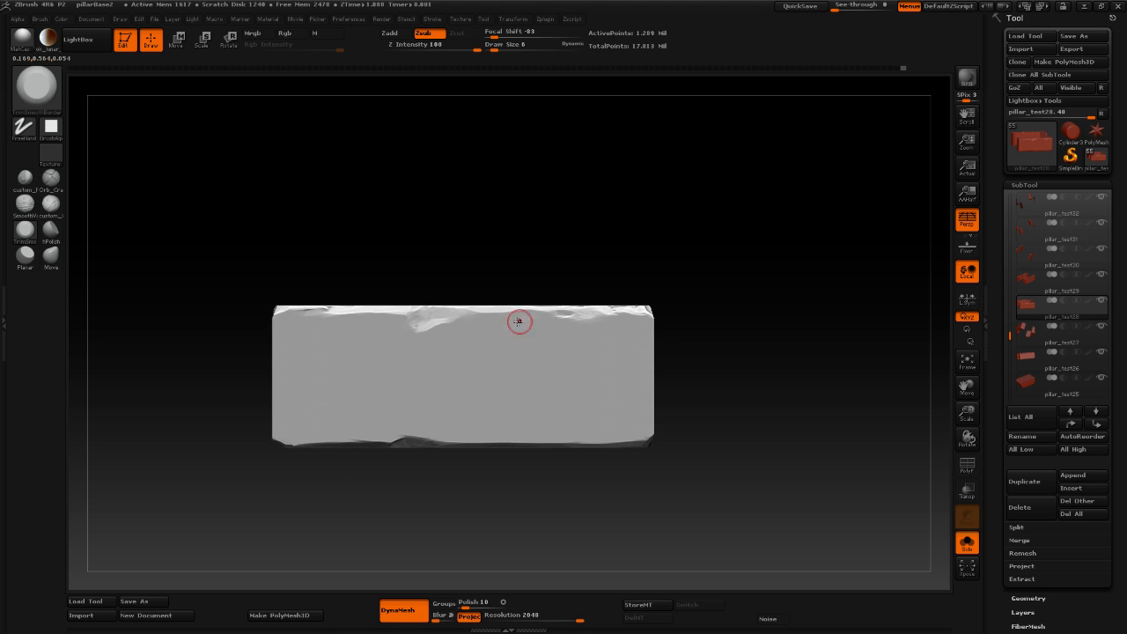
# Check the chipped block against the rest of the pillar, then isolate it again.
pyautogui.moveTo(542, 77)
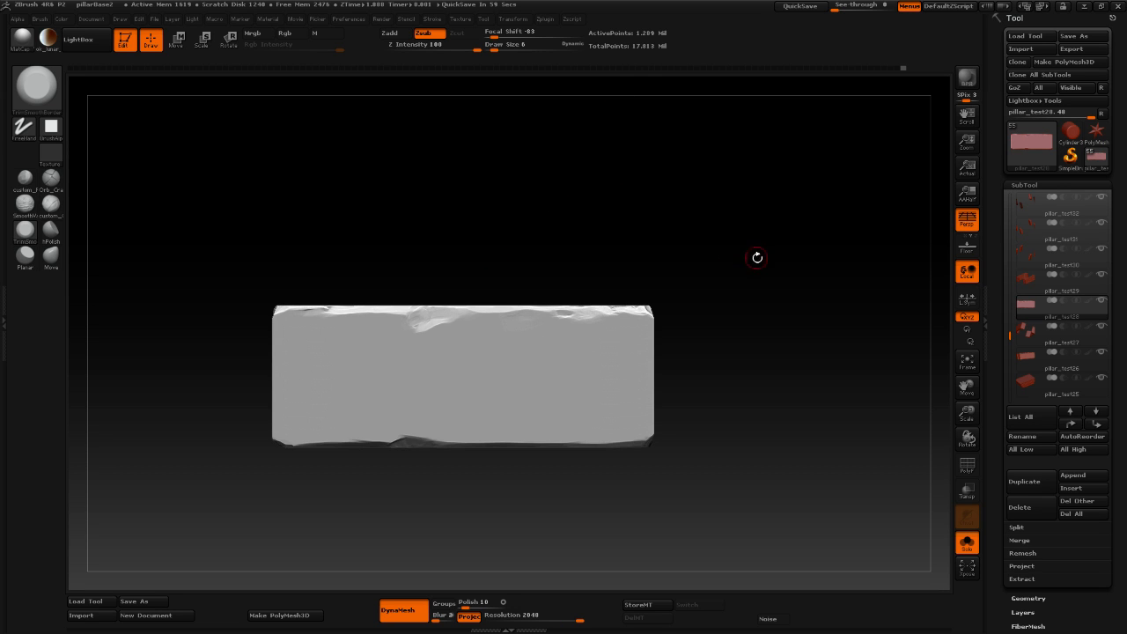
pyautogui.click(967, 542)
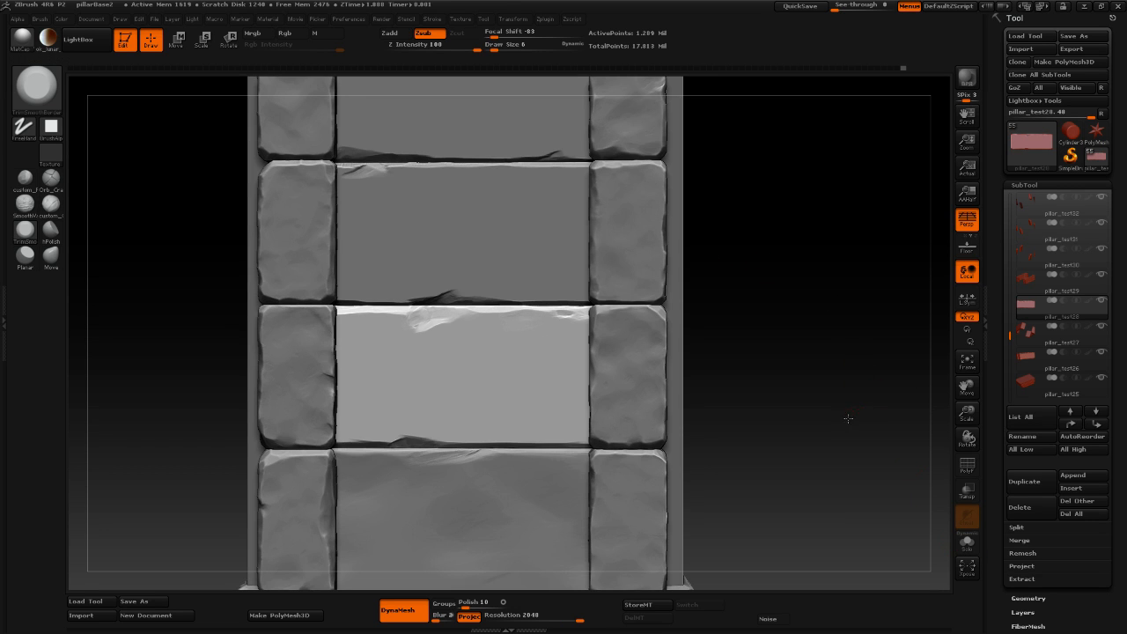
pyautogui.keyDown('alt'); pyautogui.moveTo(847, 374); pyautogui.dragTo(837, 312); pyautogui.keyUp('alt')
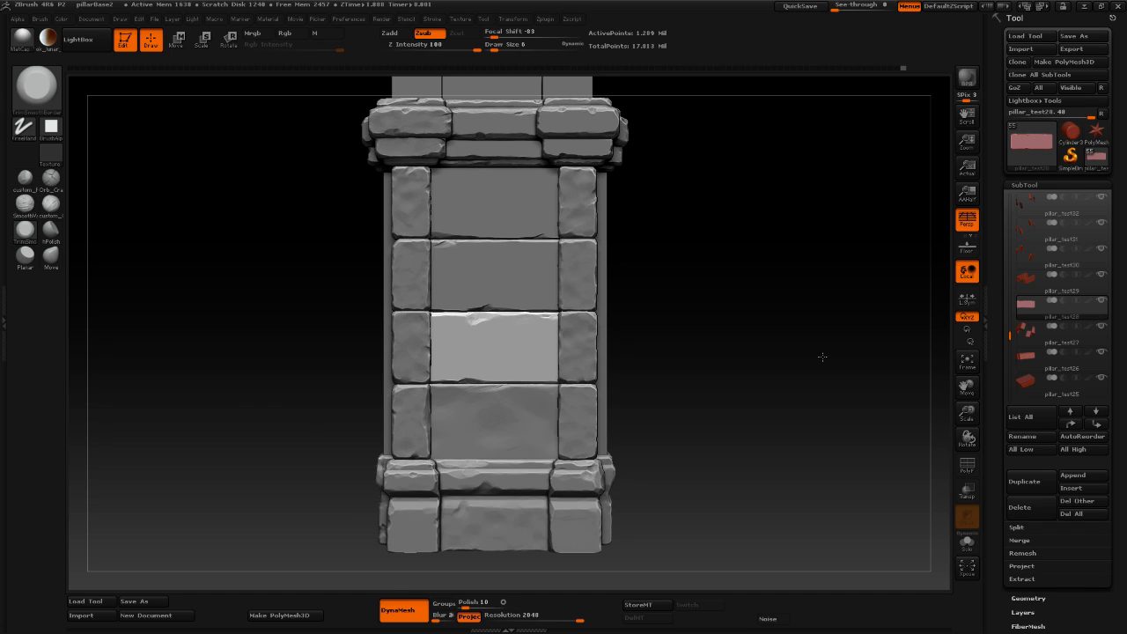
pyautogui.press('shift')
pyautogui.moveTo(806, 415); pyautogui.dragTo(817, 353)
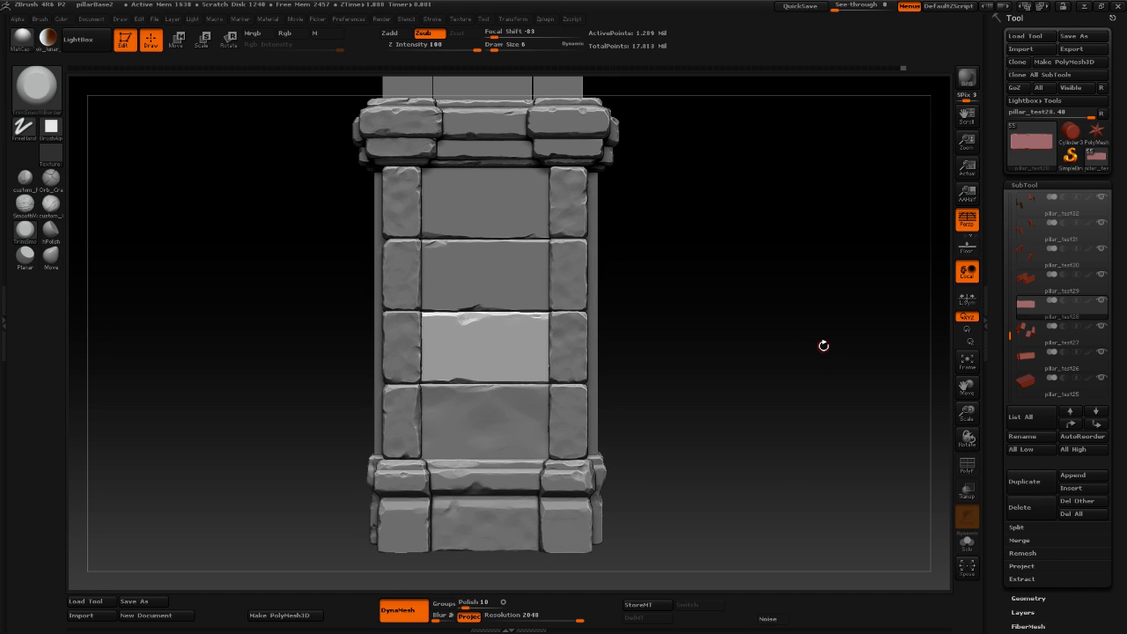
pyautogui.click(967, 544)
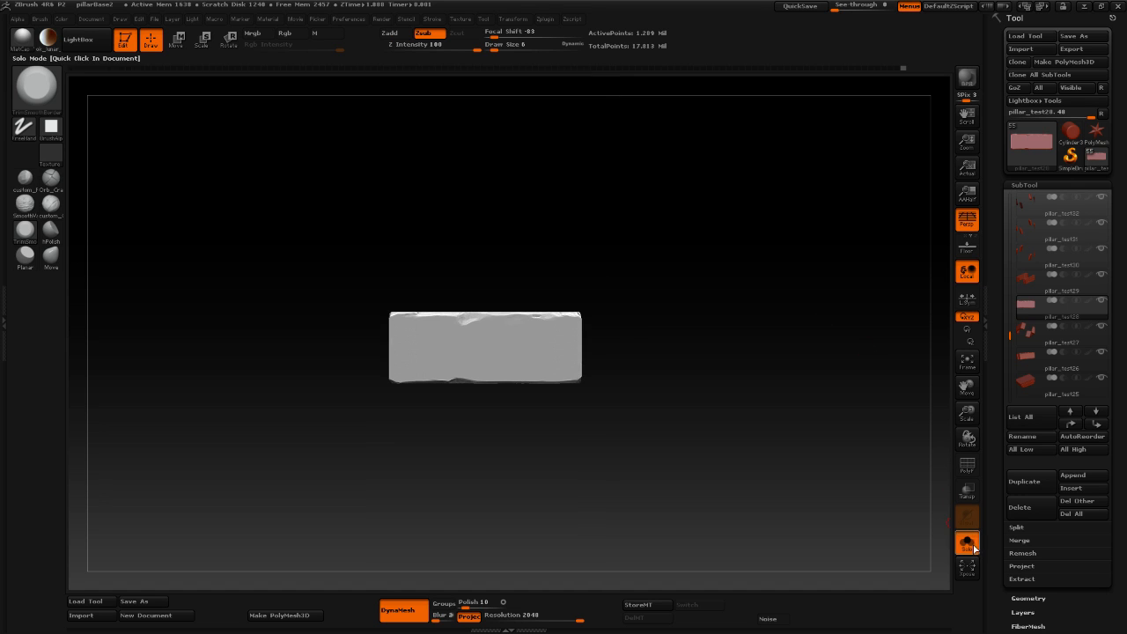
# Carve rough, mostly horizontal strokes across the block's whole front face with the subtractive custom_Clay brush at draw size 20.
pyautogui.keyDown('alt'); pyautogui.moveTo(795, 420); pyautogui.dragTo(815, 527); pyautogui.keyUp('alt')
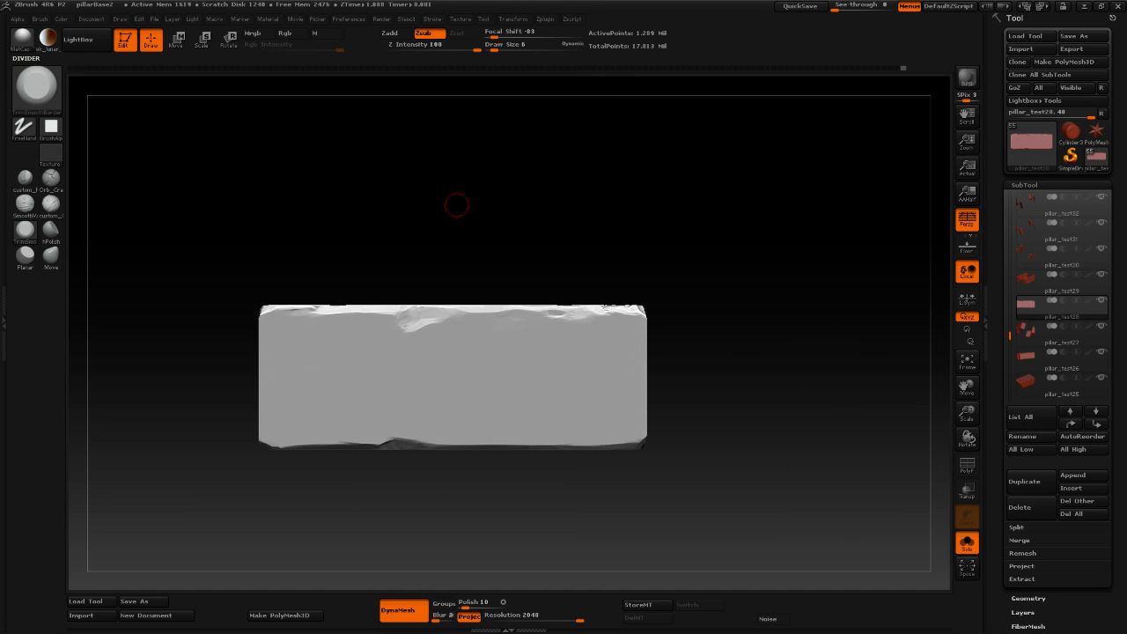
pyautogui.press('space')
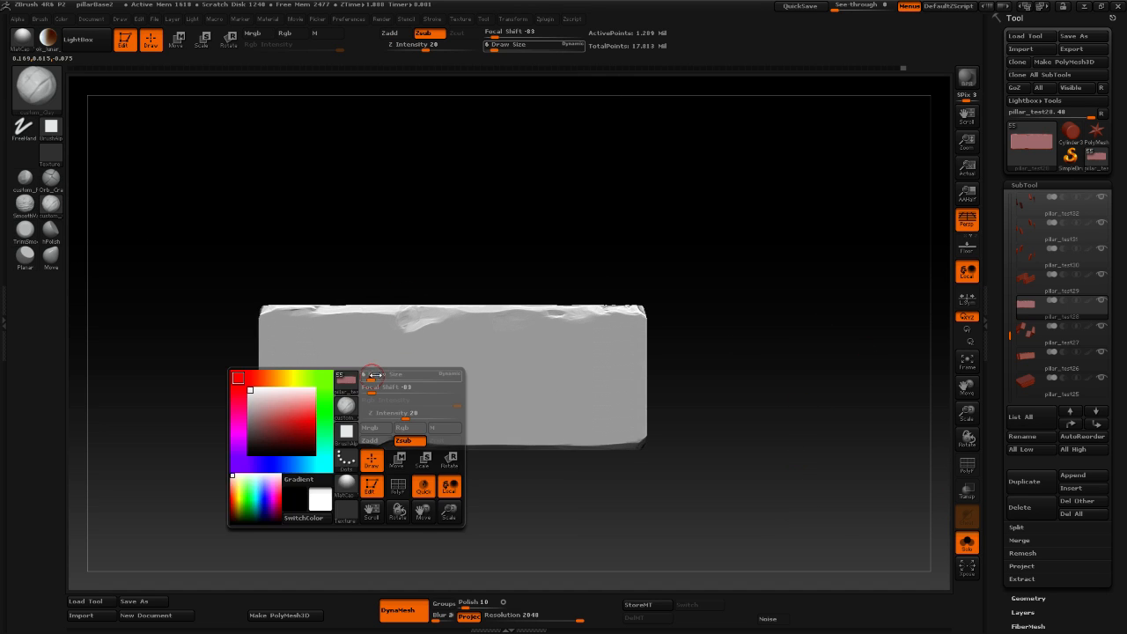
pyautogui.moveTo(375, 375)
pyautogui.mouseDown()
pyautogui.moveTo(332, 381)
pyautogui.moveTo(289, 332)
pyautogui.moveTo(335, 333)
pyautogui.moveTo(323, 398)
pyautogui.moveTo(289, 373)
pyautogui.mouseUp()
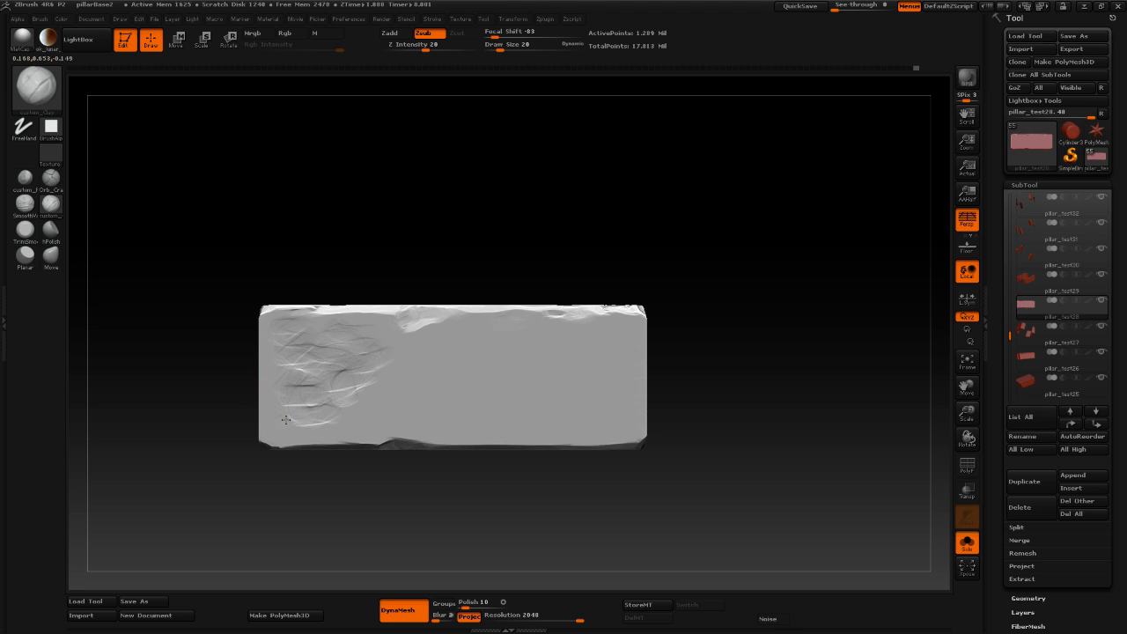
pyautogui.moveTo(295, 427)
pyautogui.mouseDown()
pyautogui.moveTo(380, 428)
pyautogui.moveTo(378, 399)
pyautogui.moveTo(411, 352)
pyautogui.moveTo(373, 329)
pyautogui.moveTo(323, 354)
pyautogui.moveTo(308, 382)
pyautogui.moveTo(322, 412)
pyautogui.moveTo(284, 405)
pyautogui.mouseUp()
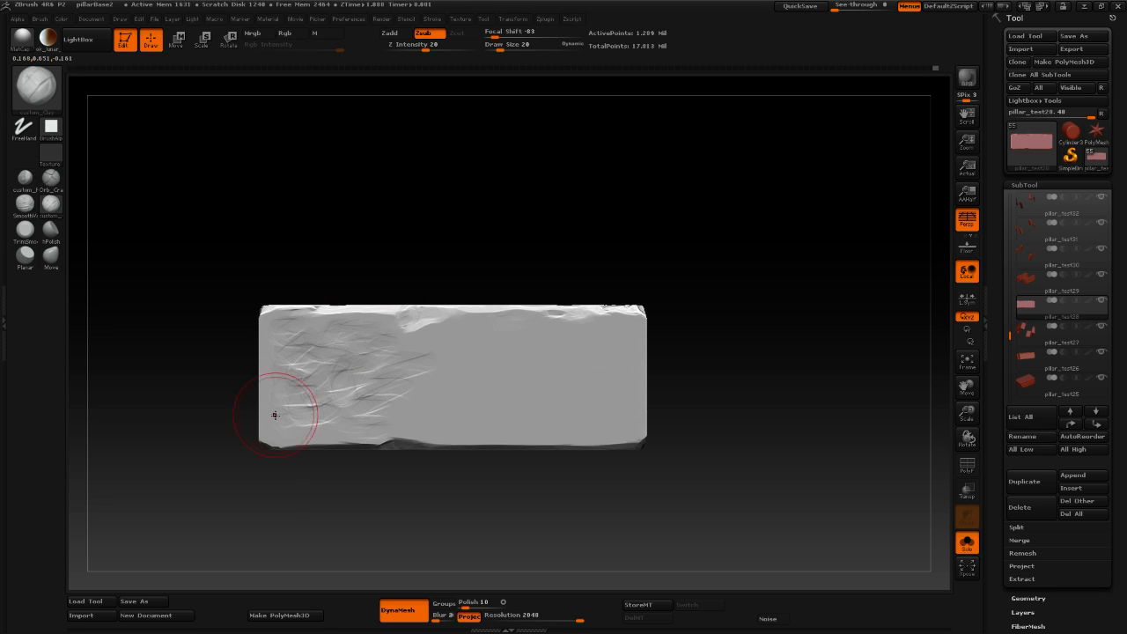
pyautogui.moveTo(376, 327); pyautogui.dragTo(266, 356)
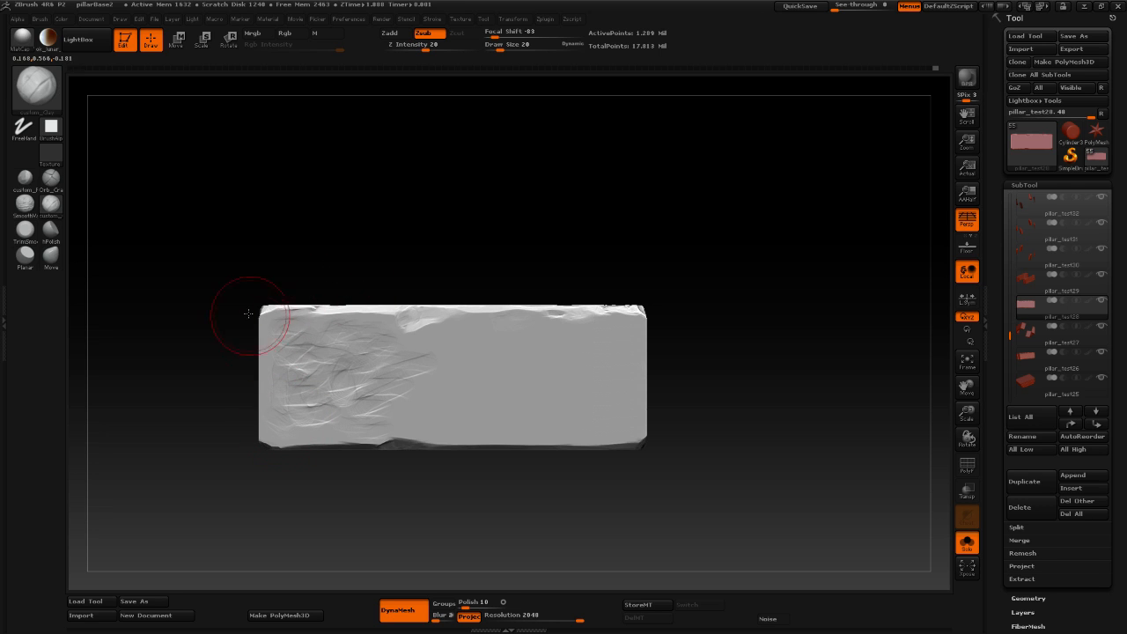
pyautogui.click(967, 543)
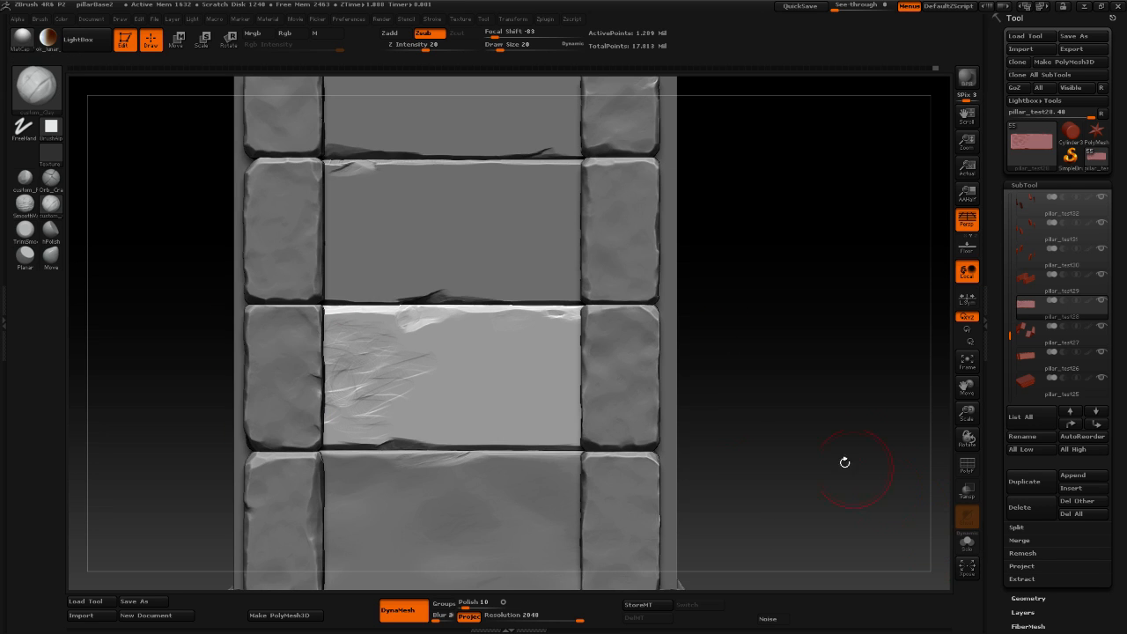
pyautogui.click(967, 544)
pyautogui.moveTo(559, 360)
pyautogui.mouseDown()
pyautogui.moveTo(603, 349)
pyautogui.moveTo(483, 325)
pyautogui.moveTo(423, 344)
pyautogui.moveTo(516, 353)
pyautogui.moveTo(410, 389)
pyautogui.moveTo(514, 428)
pyautogui.moveTo(608, 411)
pyautogui.moveTo(579, 373)
pyautogui.moveTo(466, 379)
pyautogui.moveTo(551, 415)
pyautogui.moveTo(492, 401)
pyautogui.mouseUp()
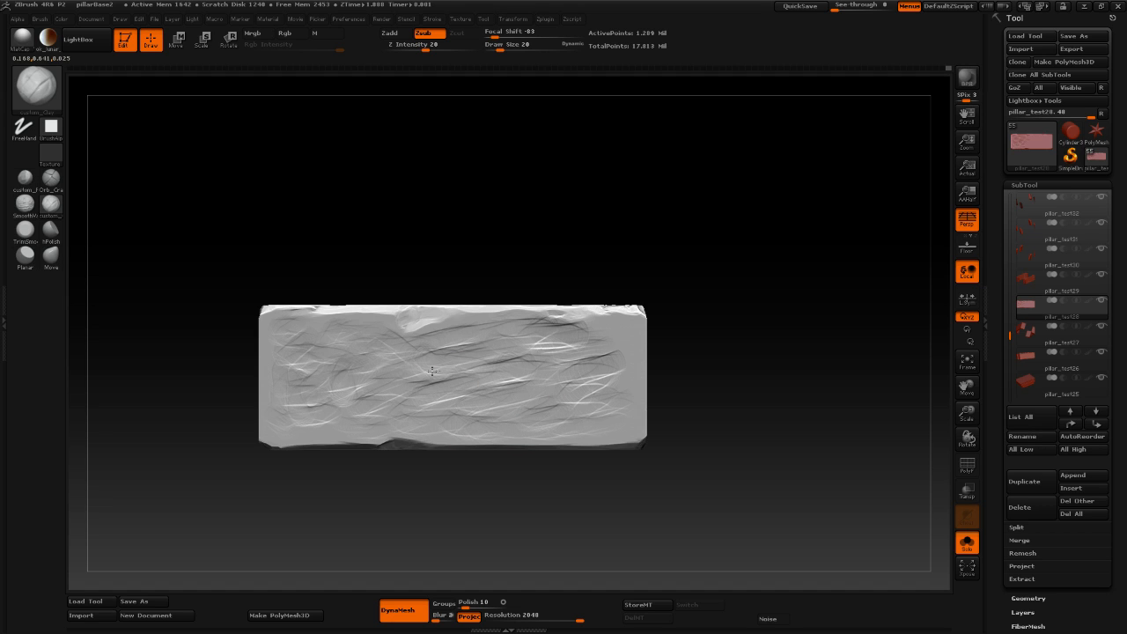
# Flatten the carved strokes on the left part of the front face with the hPolish brush at draw size 20.
pyautogui.click(48, 235)
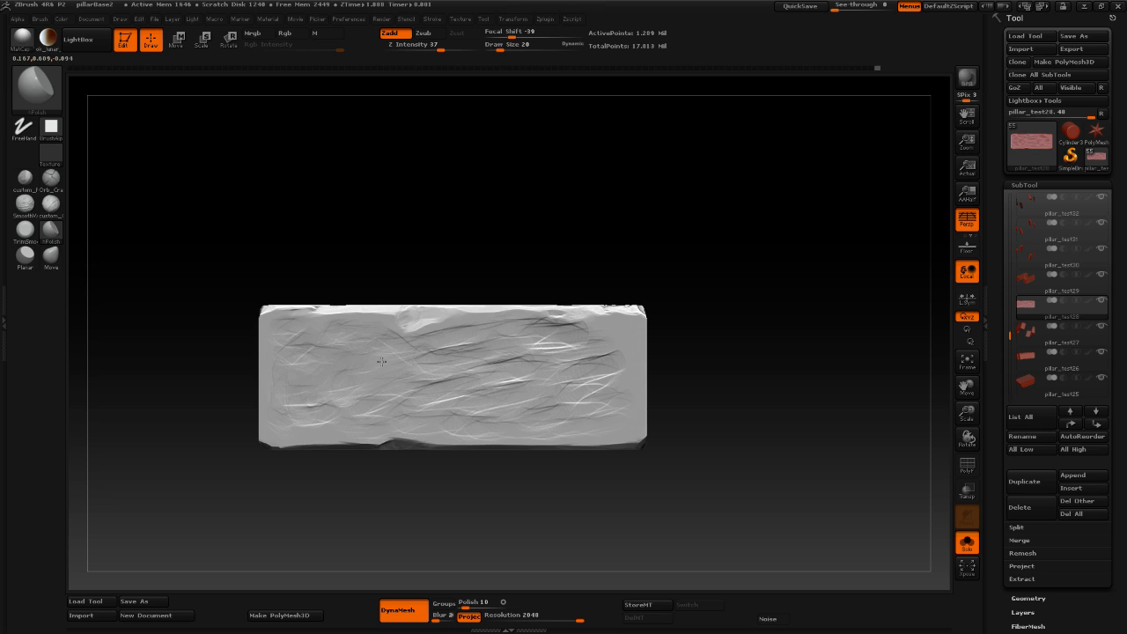
pyautogui.moveTo(301, 342)
pyautogui.mouseDown()
pyautogui.moveTo(311, 322)
pyautogui.moveTo(301, 334)
pyautogui.moveTo(382, 327)
pyautogui.mouseUp()
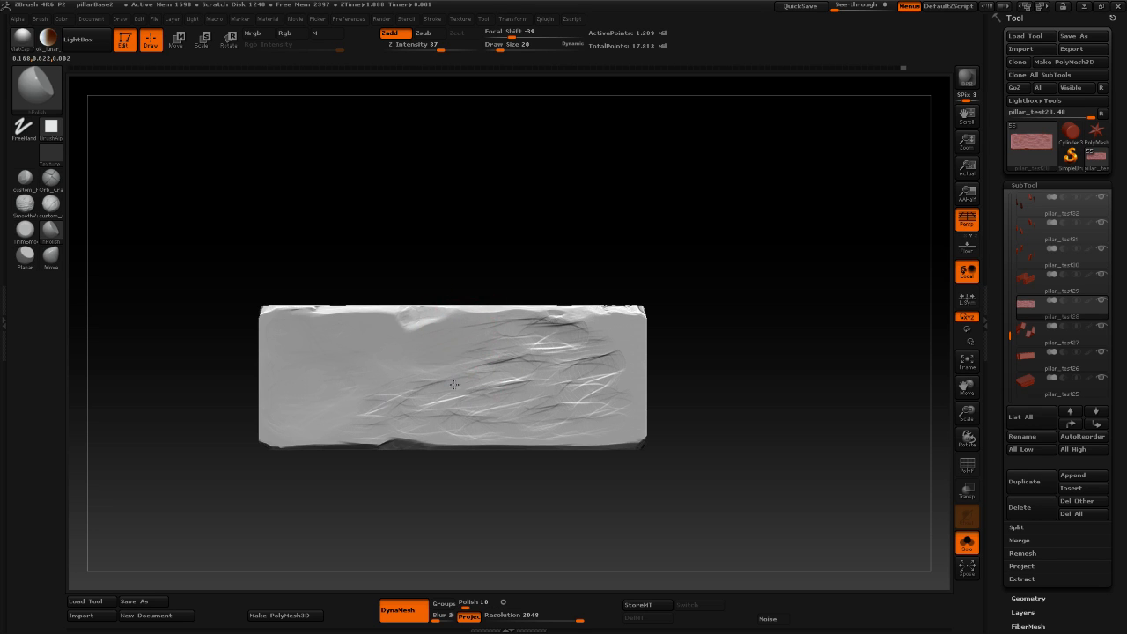
pyautogui.keyDown('alt'); pyautogui.moveTo(765, 385); pyautogui.dragTo(771, 417); pyautogui.keyUp('alt')
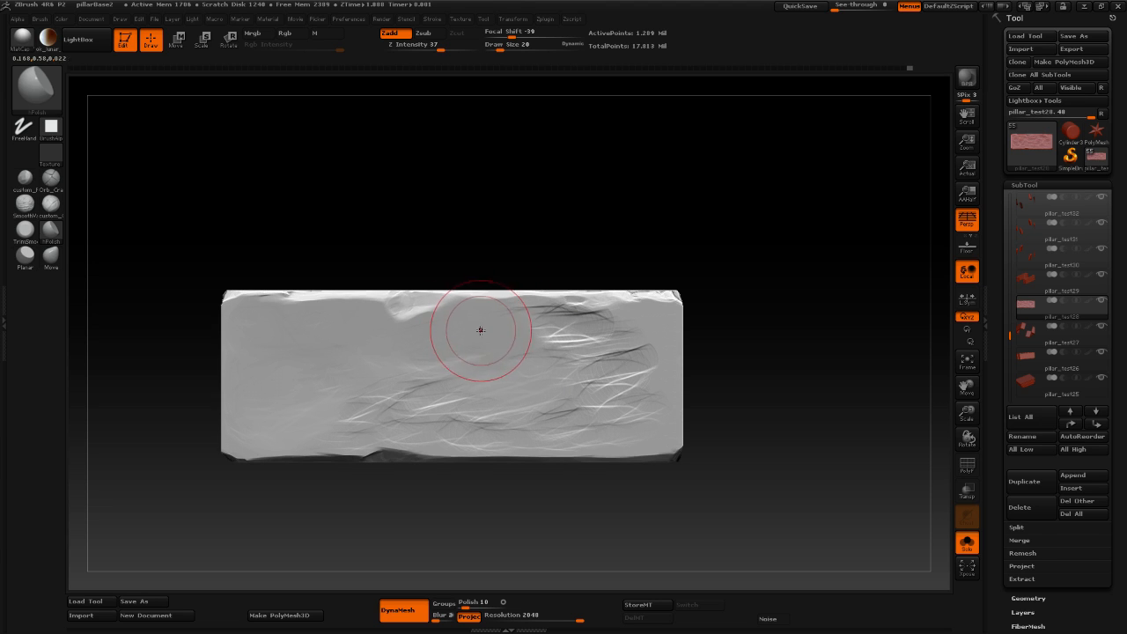
# Set the hPolish draw size to 13 and polish the remaining strokes across the lower-left and middle of the front face.
pyautogui.press('space')
pyautogui.moveTo(481, 332); pyautogui.dragTo(470, 331)
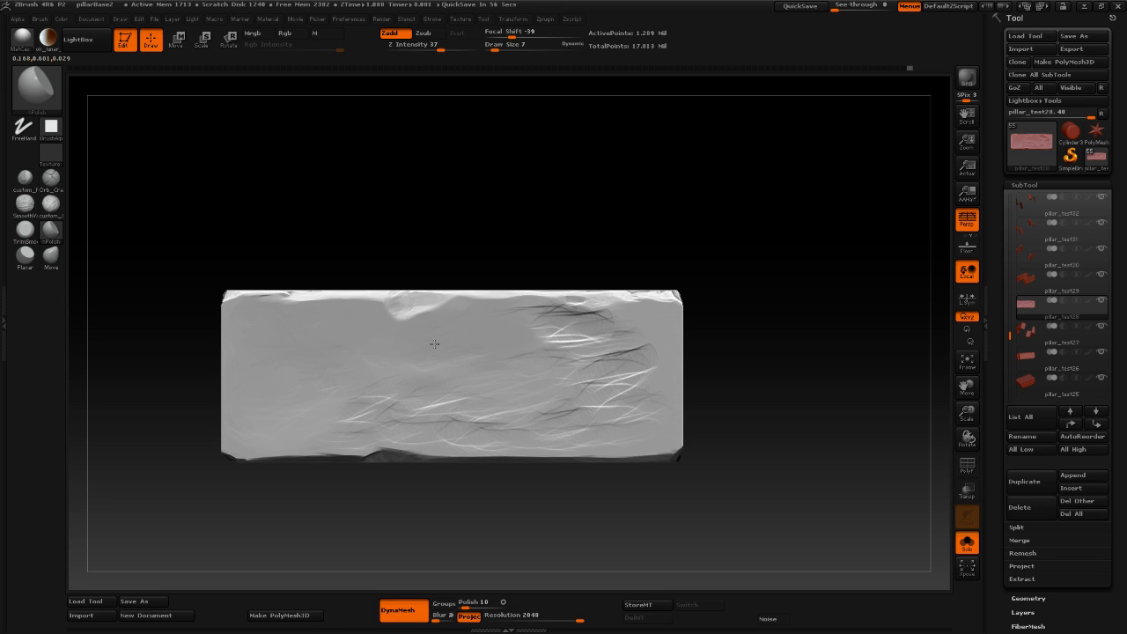
pyautogui.press('space')
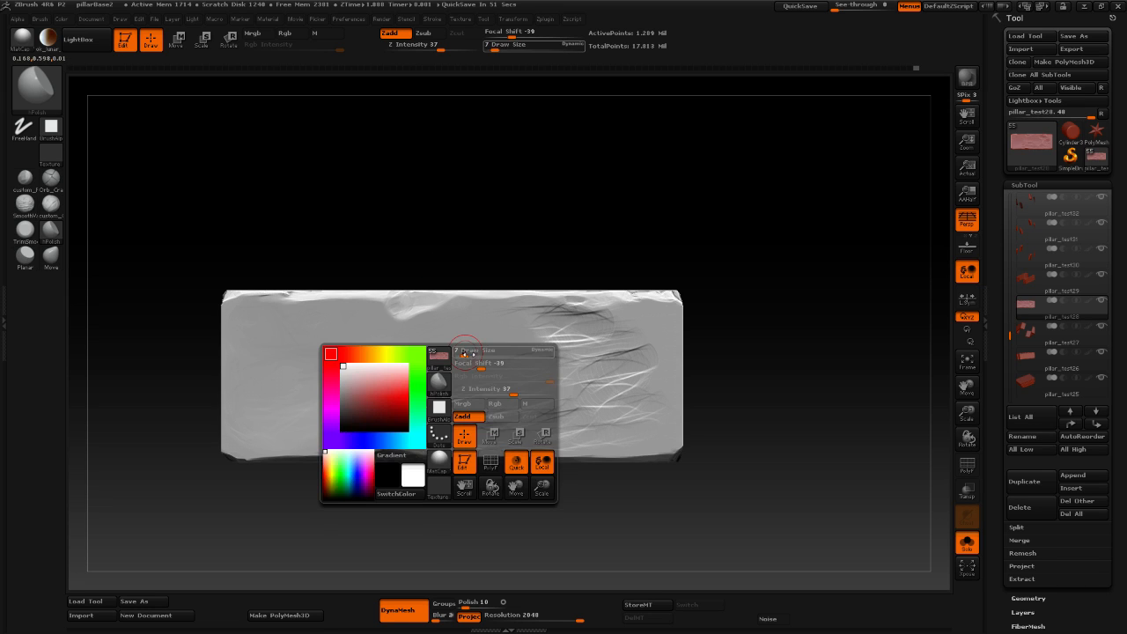
pyautogui.moveTo(468, 355); pyautogui.dragTo(467, 355)
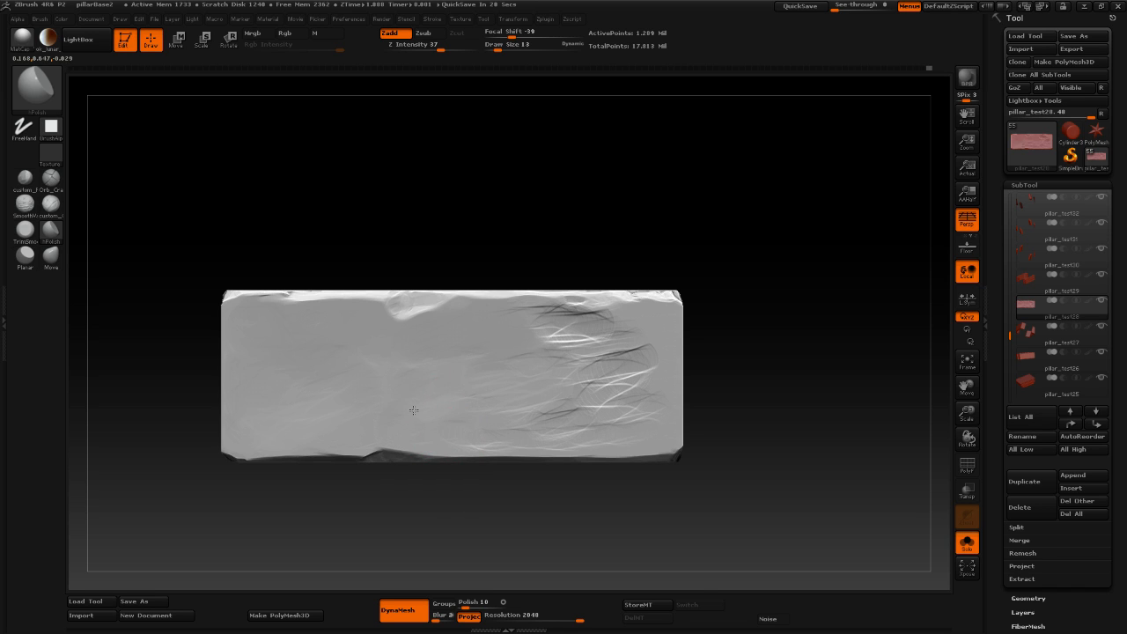
pyautogui.moveTo(472, 366)
pyautogui.mouseDown()
pyautogui.moveTo(466, 358)
pyautogui.moveTo(382, 381)
pyautogui.mouseUp()
pyautogui.moveTo(382, 381); pyautogui.dragTo(408, 364)
pyautogui.moveTo(407, 364)
pyautogui.mouseDown()
pyautogui.moveTo(457, 346)
pyautogui.moveTo(448, 364)
pyautogui.moveTo(376, 369)
pyautogui.moveTo(336, 346)
pyautogui.mouseUp()
pyautogui.moveTo(283, 373)
pyautogui.mouseDown()
pyautogui.moveTo(323, 378)
pyautogui.moveTo(313, 415)
pyautogui.moveTo(296, 355)
pyautogui.mouseUp()
# Polish down the strokes in the upper-right area of the front face, working toward the block's right side.
pyautogui.moveTo(627, 308)
pyautogui.mouseDown()
pyautogui.moveTo(574, 346)
pyautogui.moveTo(543, 312)
pyautogui.moveTo(515, 314)
pyautogui.moveTo(560, 333)
pyautogui.mouseUp()
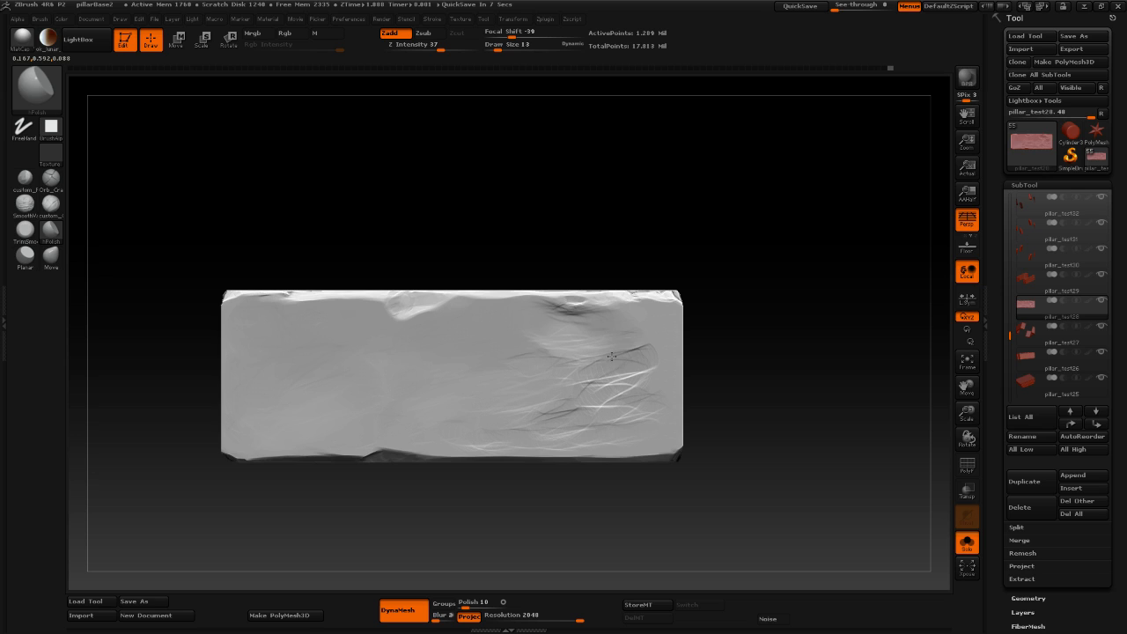
pyautogui.moveTo(627, 359); pyautogui.dragTo(640, 347)
pyautogui.moveTo(640, 348); pyautogui.dragTo(646, 363)
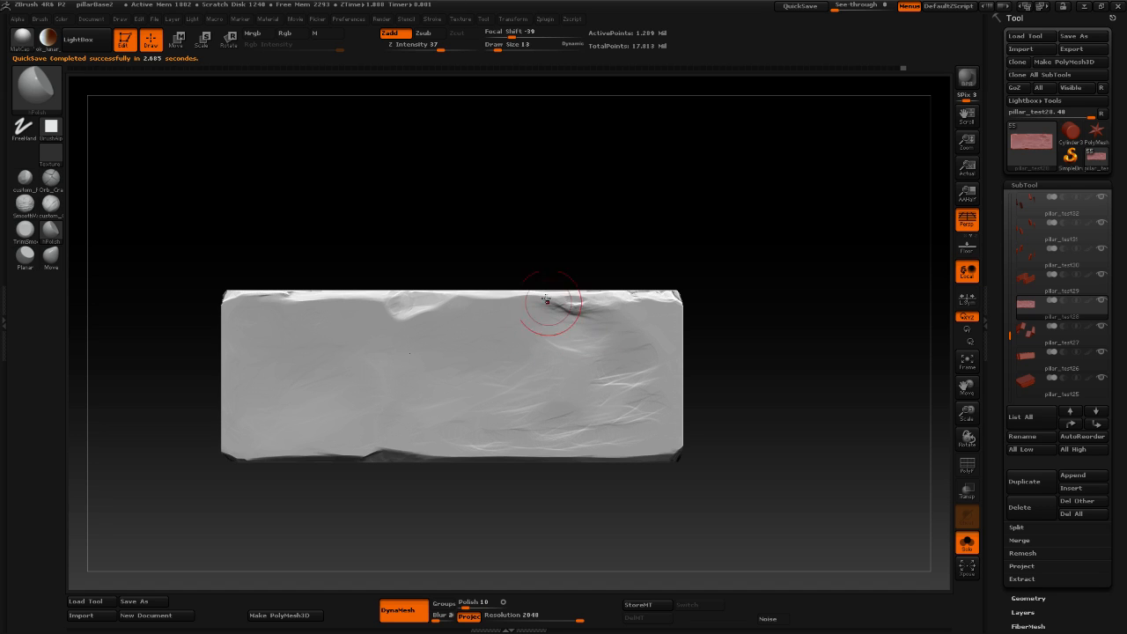
# Refine the small chip near the right end of the upper edge with the custom_Polish brush at draw size 7.
pyautogui.click(24, 231)
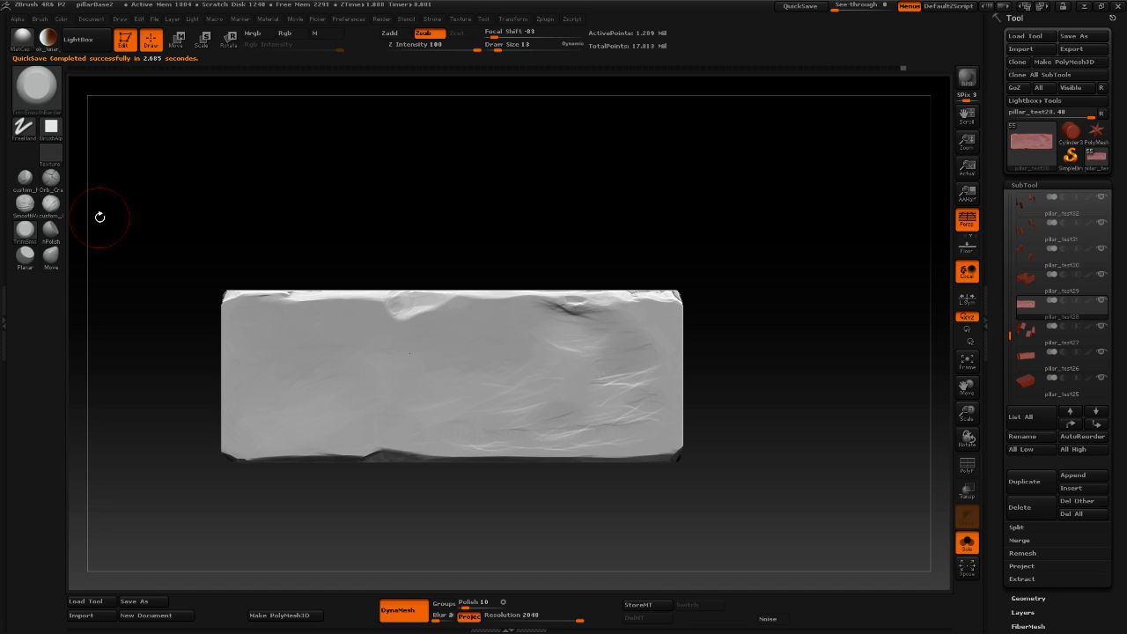
pyautogui.click(24, 177)
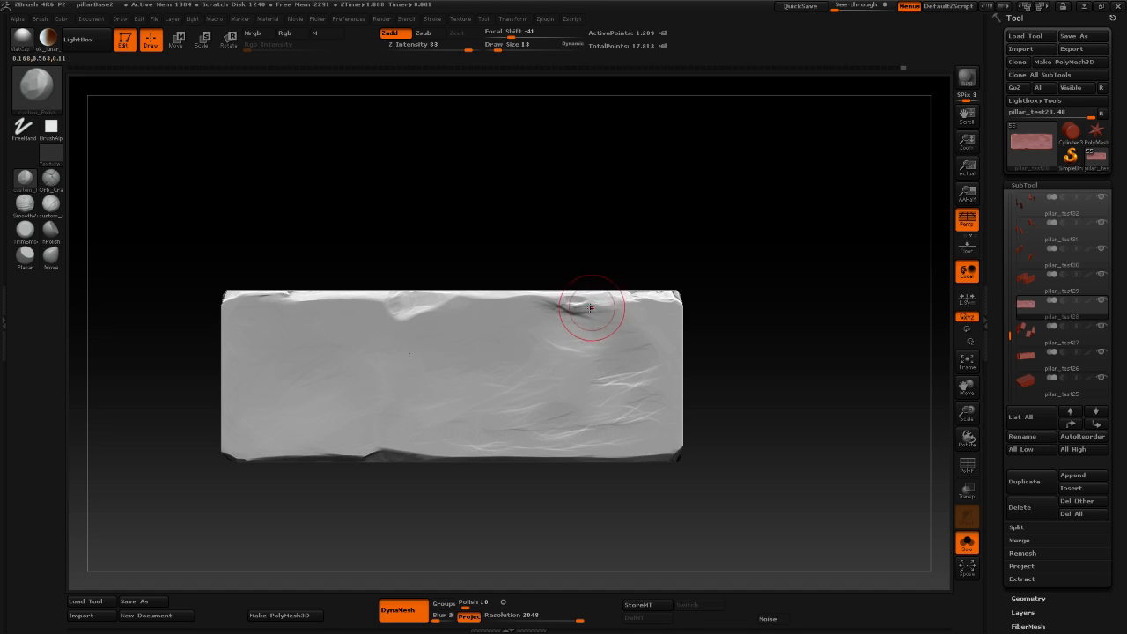
pyautogui.press('space')
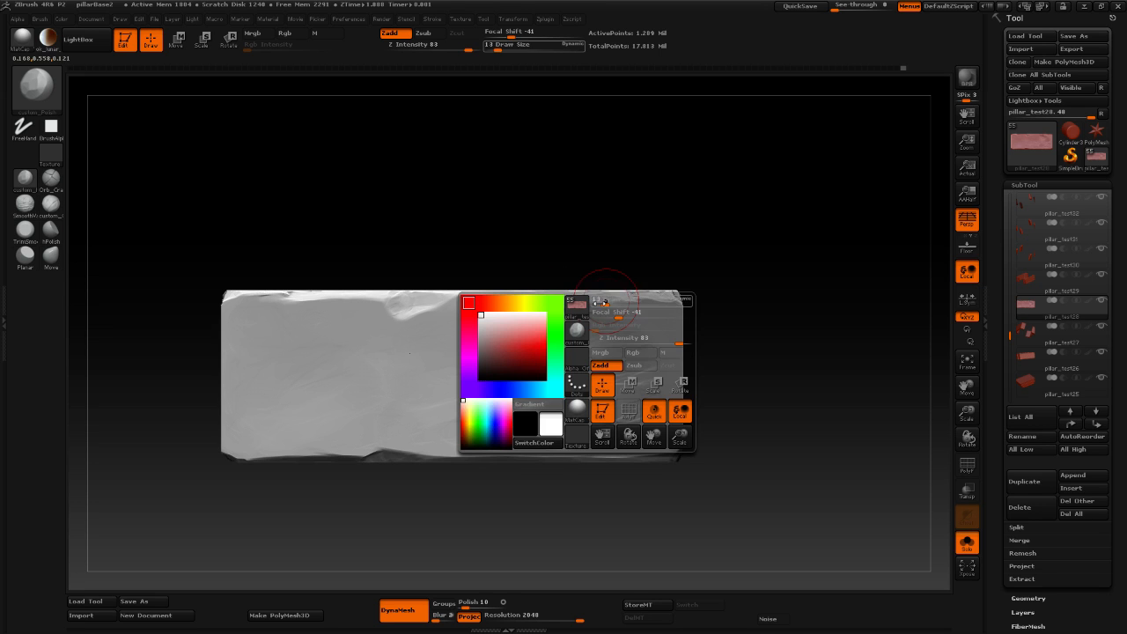
pyautogui.moveTo(608, 300); pyautogui.dragTo(605, 301)
pyautogui.keyDown('alt'); pyautogui.moveTo(781, 298); pyautogui.dragTo(814, 361); pyautogui.keyUp('alt')
pyautogui.moveTo(586, 287)
pyautogui.mouseDown()
pyautogui.moveTo(536, 307)
pyautogui.moveTo(523, 297)
pyautogui.moveTo(555, 302)
pyautogui.moveTo(546, 310)
pyautogui.mouseUp()
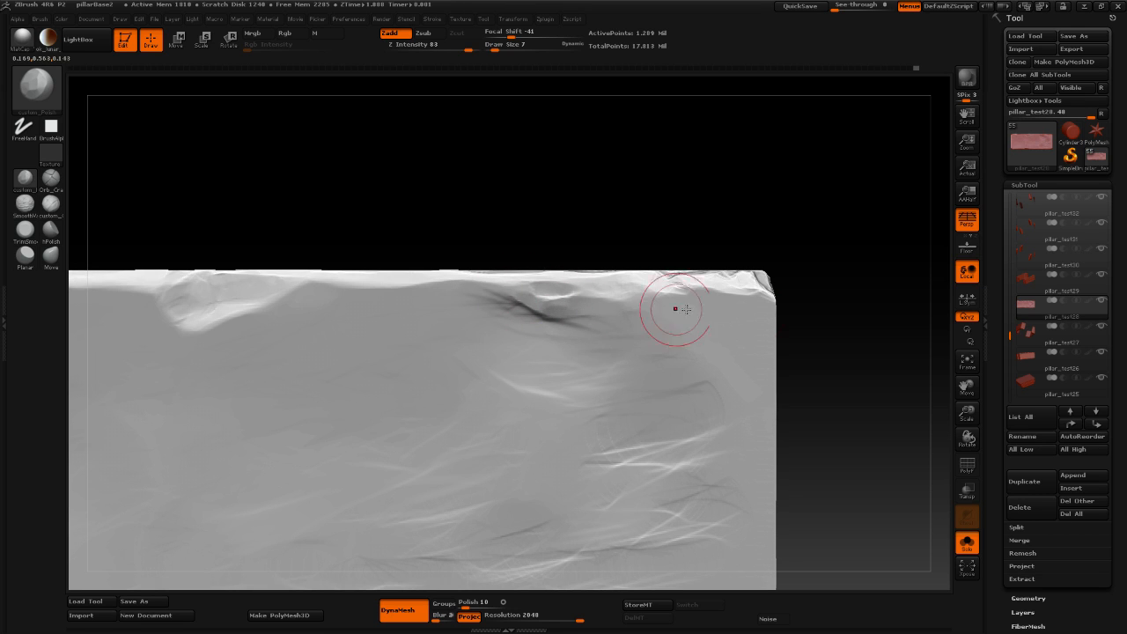
pyautogui.keyDown('alt'); pyautogui.moveTo(824, 327); pyautogui.dragTo(811, 305); pyautogui.keyUp('alt')
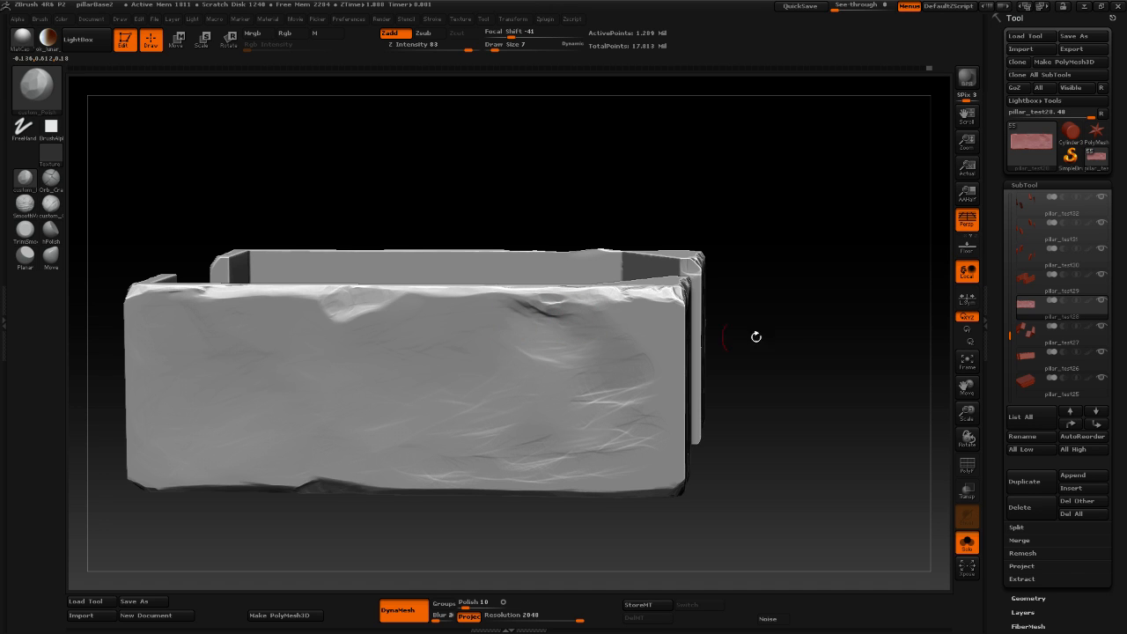
# Flatten the dark crease at the left end of the small upper-edge chip with the Flatten brush.
pyautogui.moveTo(757, 337)
pyautogui.mouseDown()
pyautogui.moveTo(863, 311)
pyautogui.moveTo(855, 356)
pyautogui.moveTo(602, 266)
pyautogui.mouseUp()
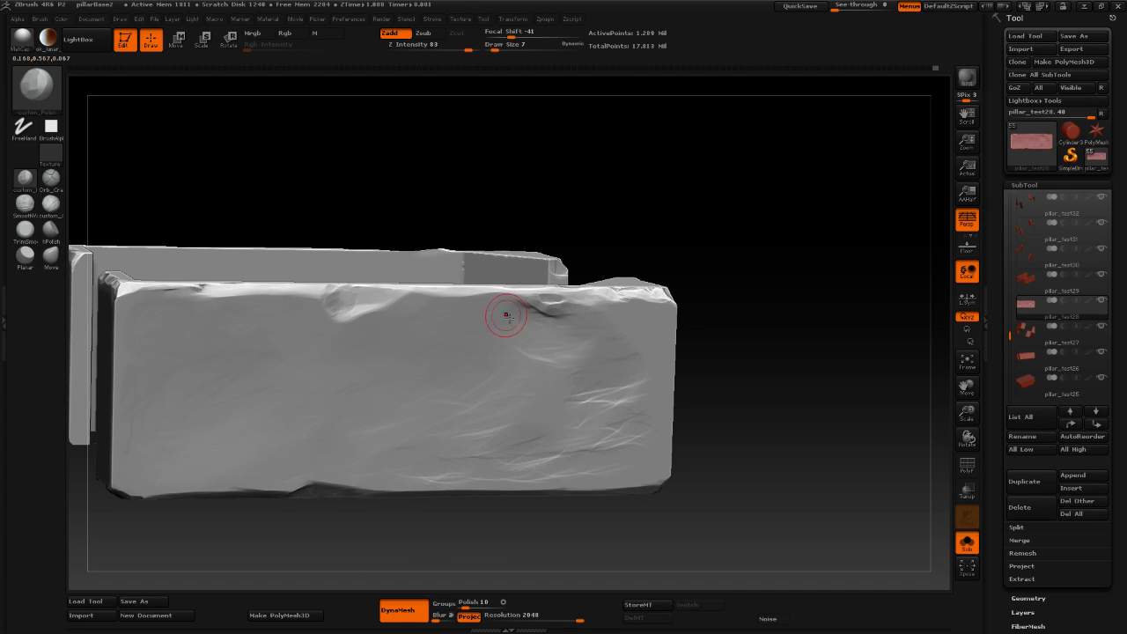
pyautogui.click(39, 84)
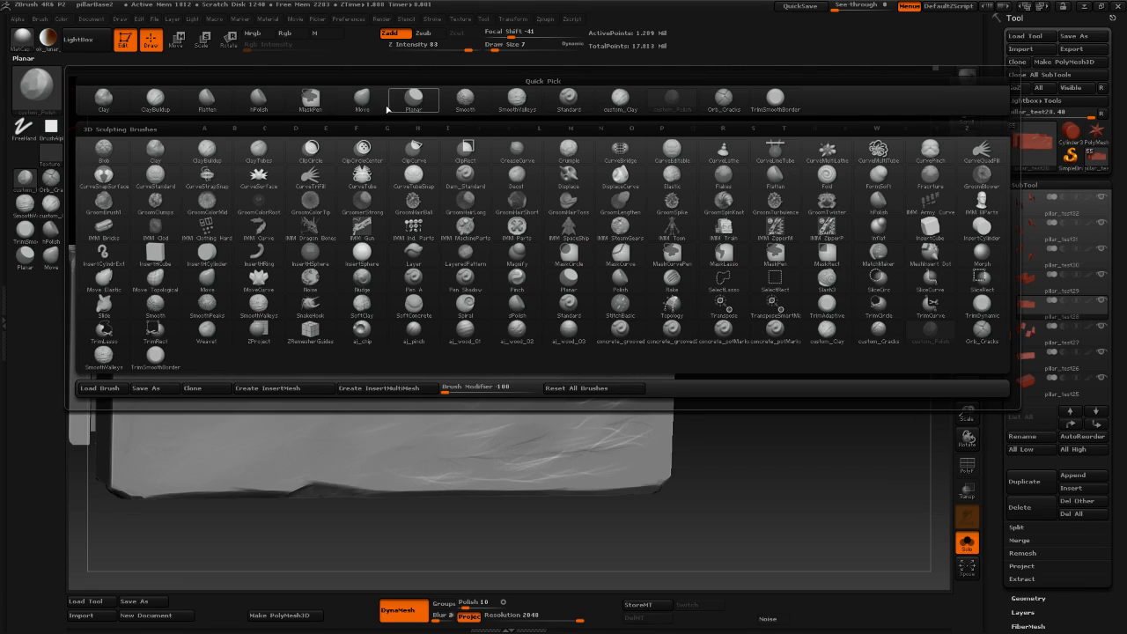
pyautogui.click(224, 98)
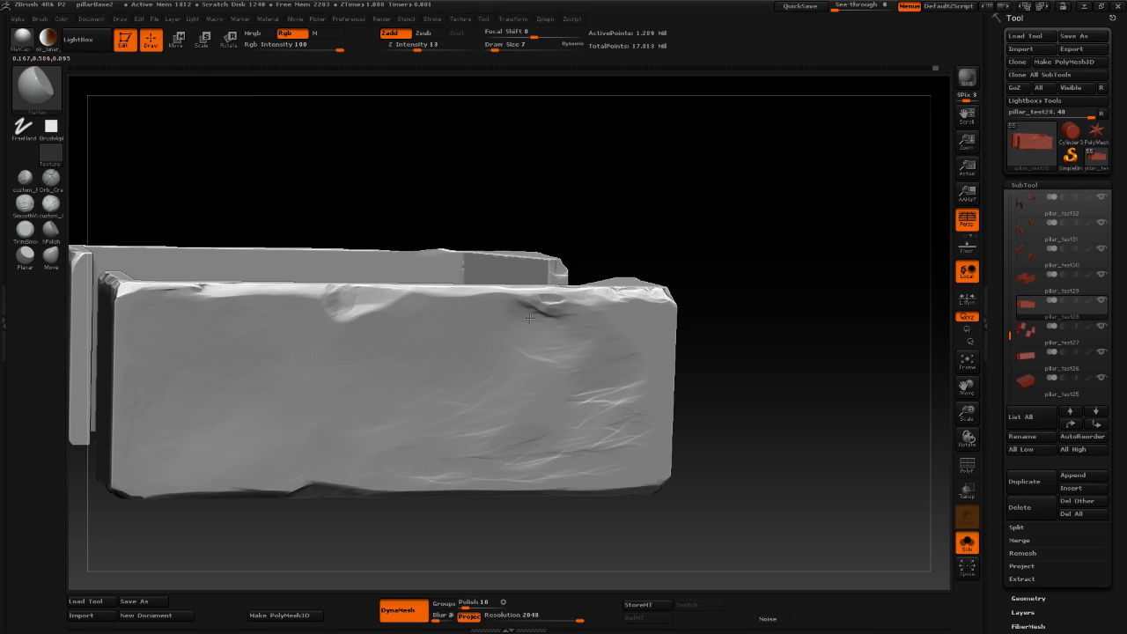
pyautogui.moveTo(519, 316)
pyautogui.mouseDown()
pyautogui.moveTo(511, 307)
pyautogui.moveTo(537, 321)
pyautogui.moveTo(565, 312)
pyautogui.moveTo(534, 305)
pyautogui.mouseUp()
# Polish down the remaining strokes across the right side of the front face with hPolish at draw size 15.
pyautogui.keyDown('alt'); pyautogui.moveTo(735, 318); pyautogui.dragTo(728, 244); pyautogui.keyUp('alt')
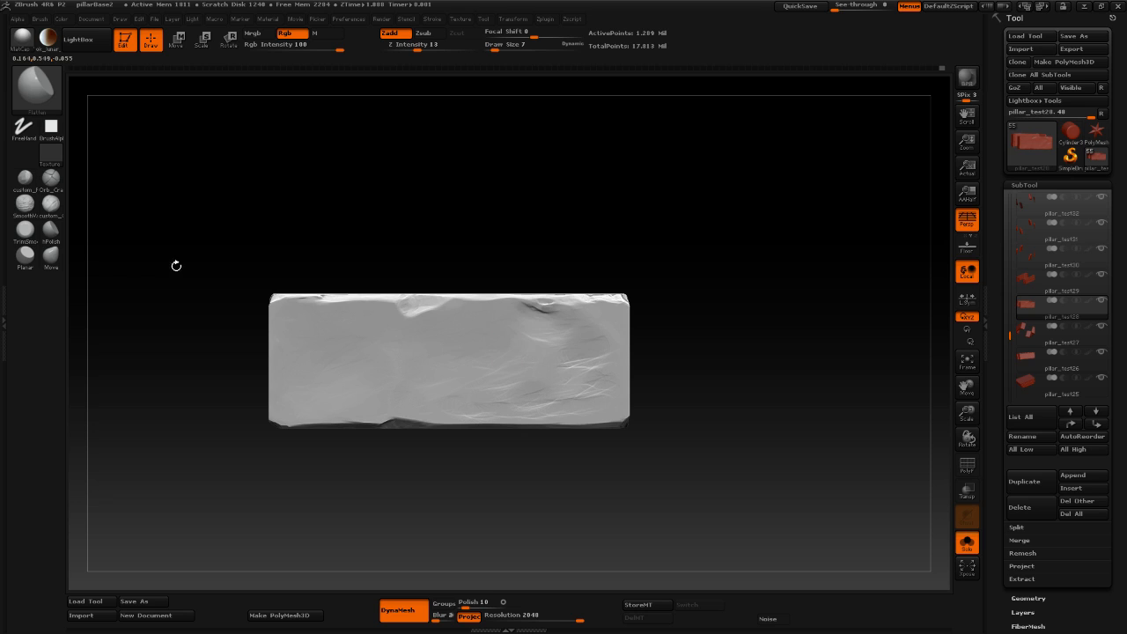
pyautogui.click(51, 229)
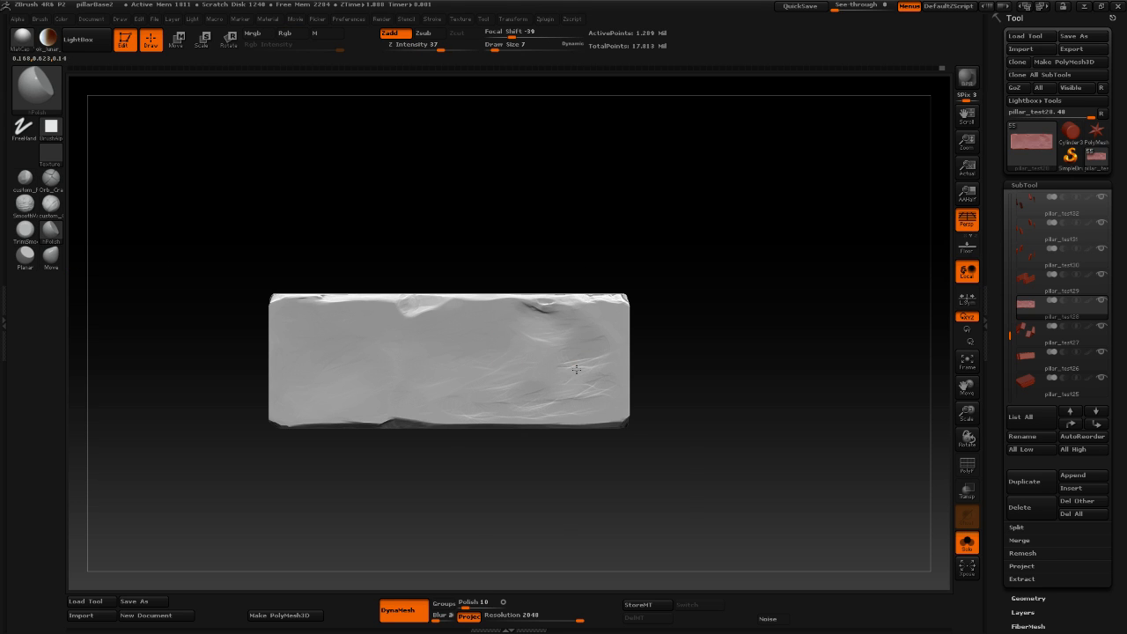
pyautogui.press('space')
pyautogui.moveTo(596, 366)
pyautogui.mouseDown()
pyautogui.moveTo(573, 329)
pyautogui.moveTo(519, 338)
pyautogui.mouseUp()
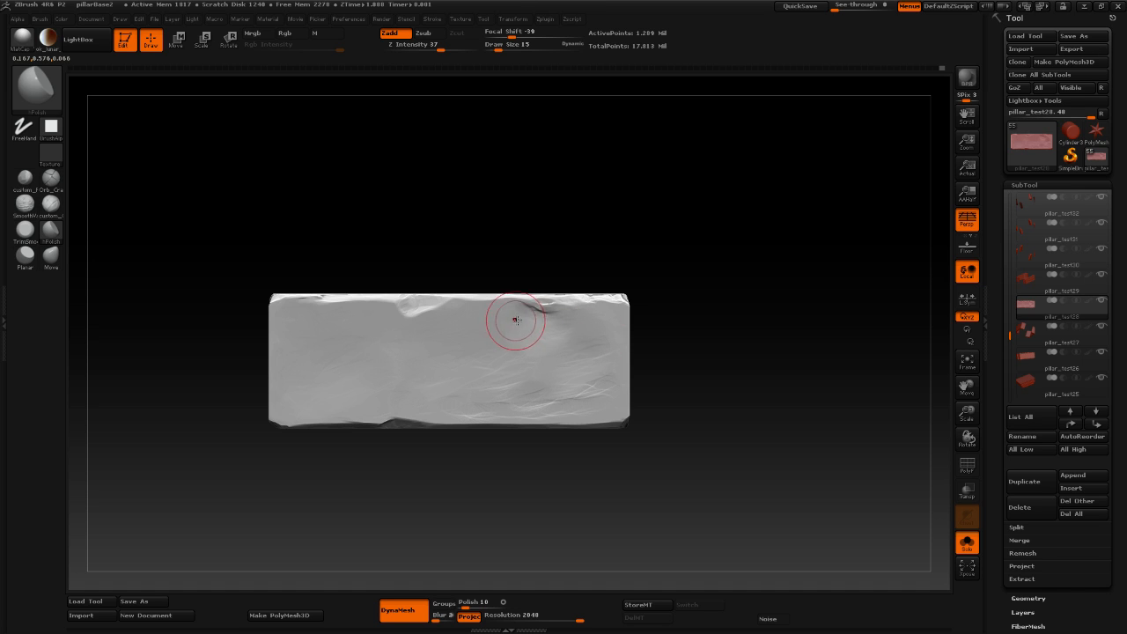
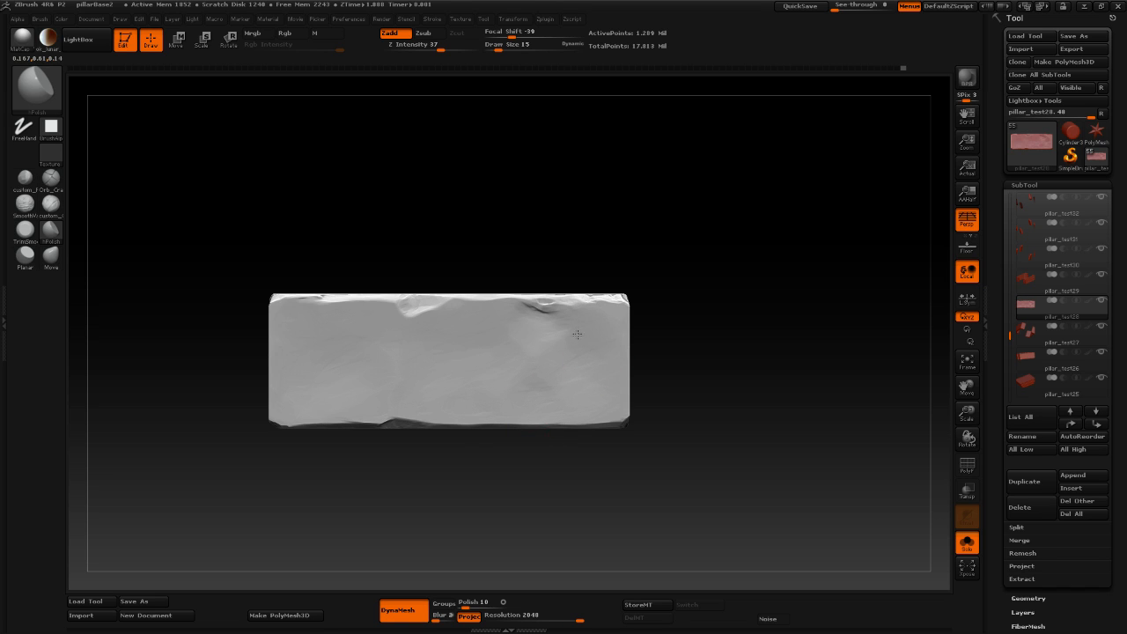
# Check the polished block against the whole pillar, then isolate the block again and view its narrow side faces.
pyautogui.keyDown('alt'); pyautogui.moveTo(784, 405); pyautogui.dragTo(801, 375); pyautogui.keyUp('alt')
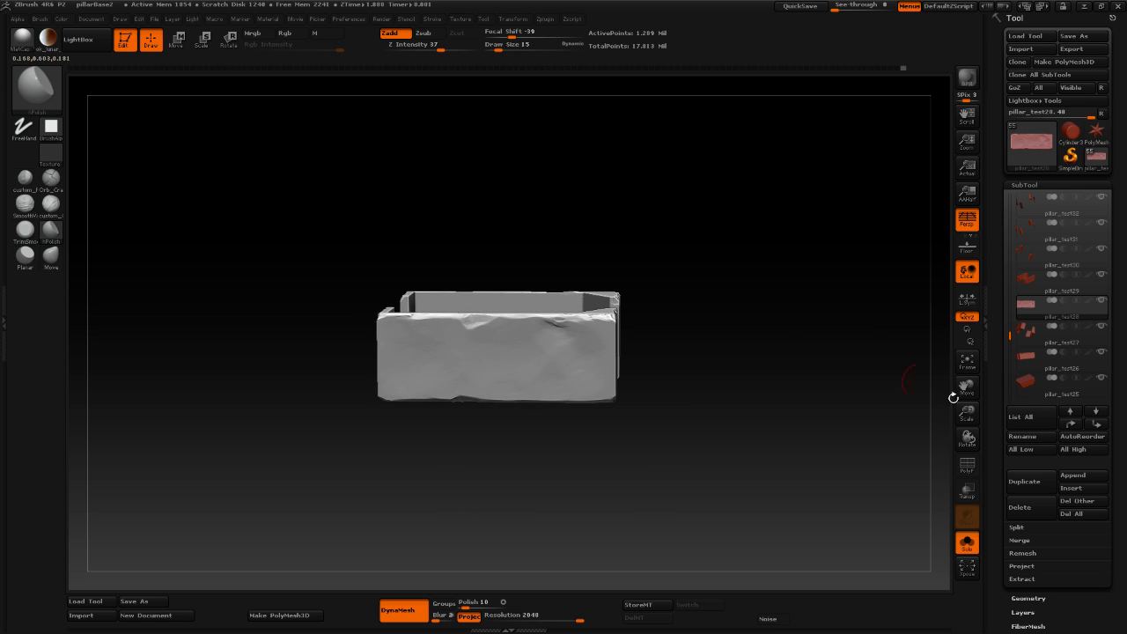
pyautogui.click(967, 539)
pyautogui.moveTo(830, 435)
pyautogui.mouseDown()
pyautogui.moveTo(831, 411)
pyautogui.moveTo(818, 437)
pyautogui.mouseUp()
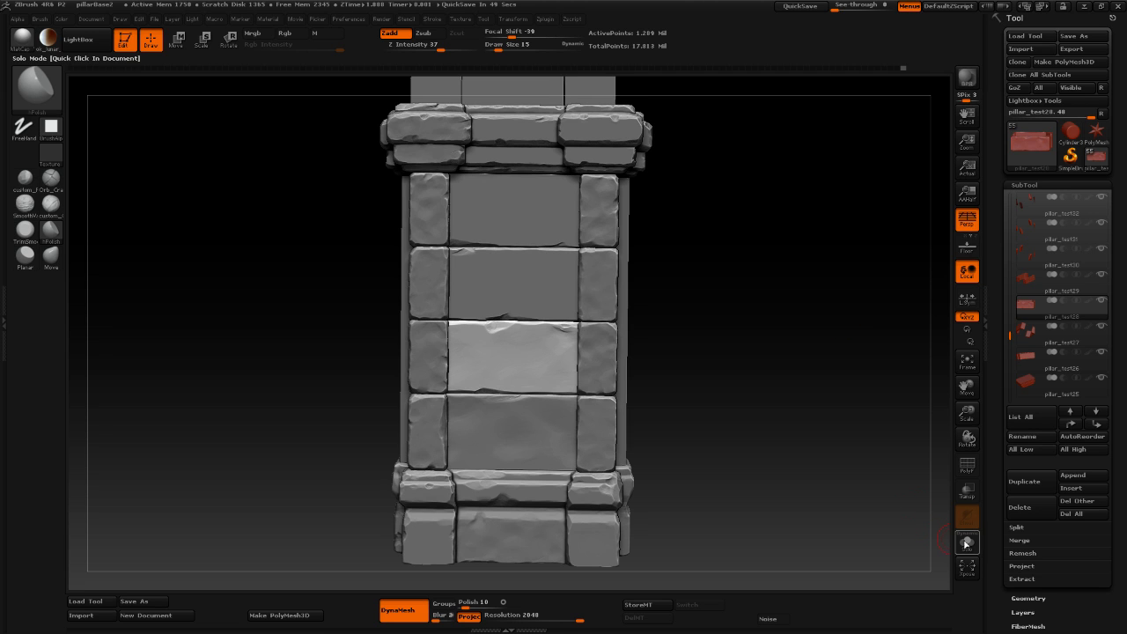
pyautogui.click(967, 543)
pyautogui.moveTo(763, 438); pyautogui.dragTo(738, 424)
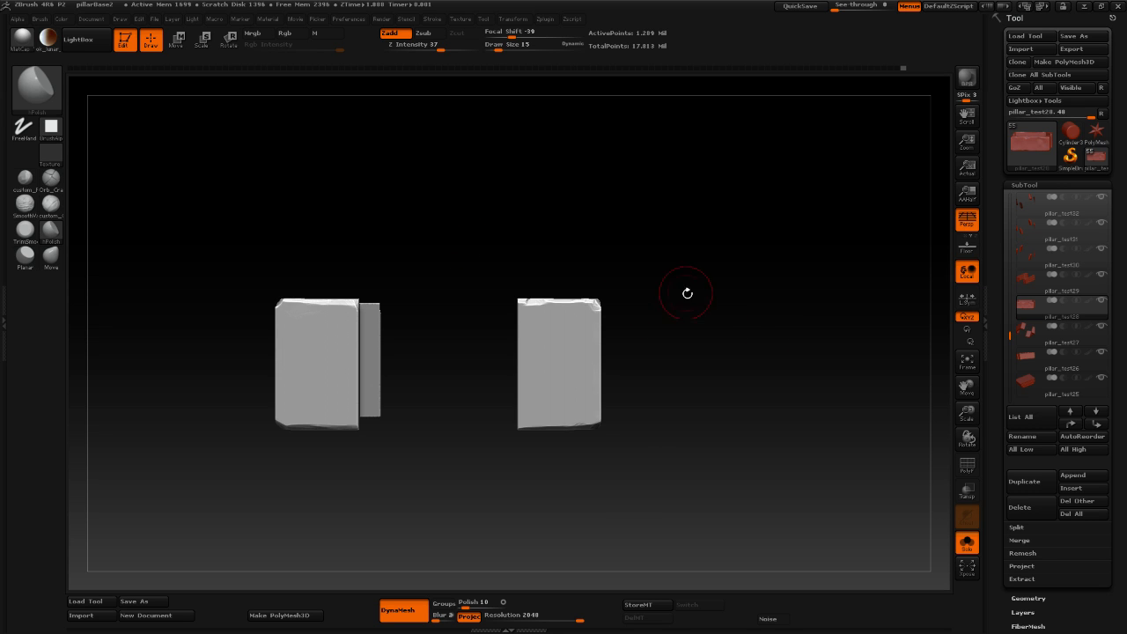
# Chip the inner end of the narrow side face's upper edge with the TrimSmoothBorder brush at draw size 6.
pyautogui.keyDown('alt'); pyautogui.moveTo(742, 334); pyautogui.dragTo(738, 369); pyautogui.keyUp('alt')
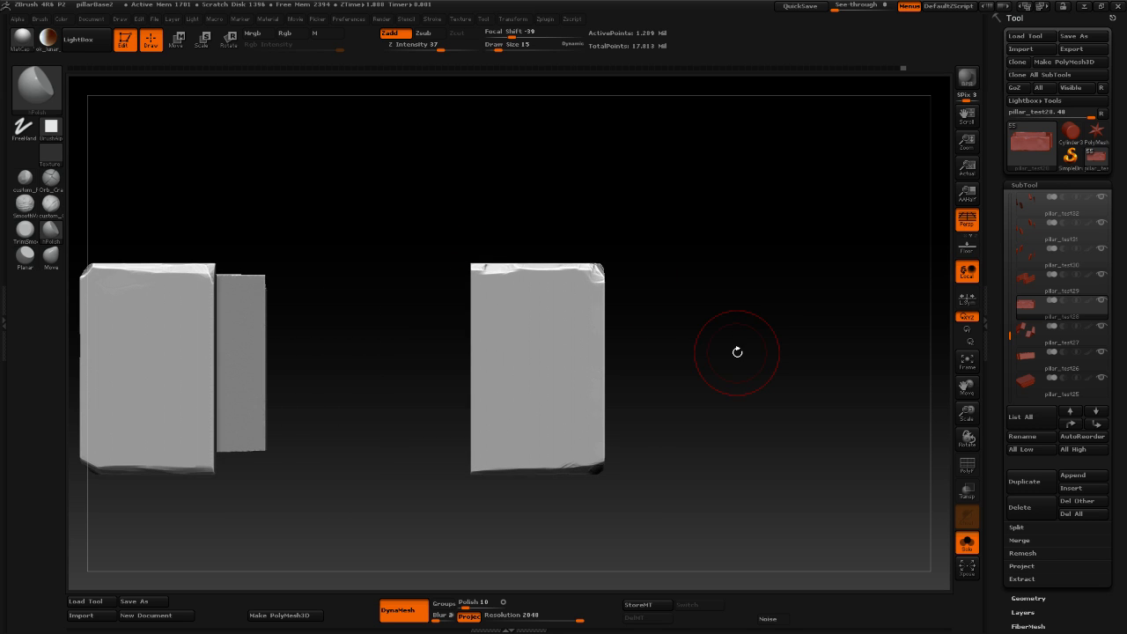
pyautogui.click(27, 230)
pyautogui.moveTo(700, 296); pyautogui.dragTo(750, 322)
pyautogui.press('space')
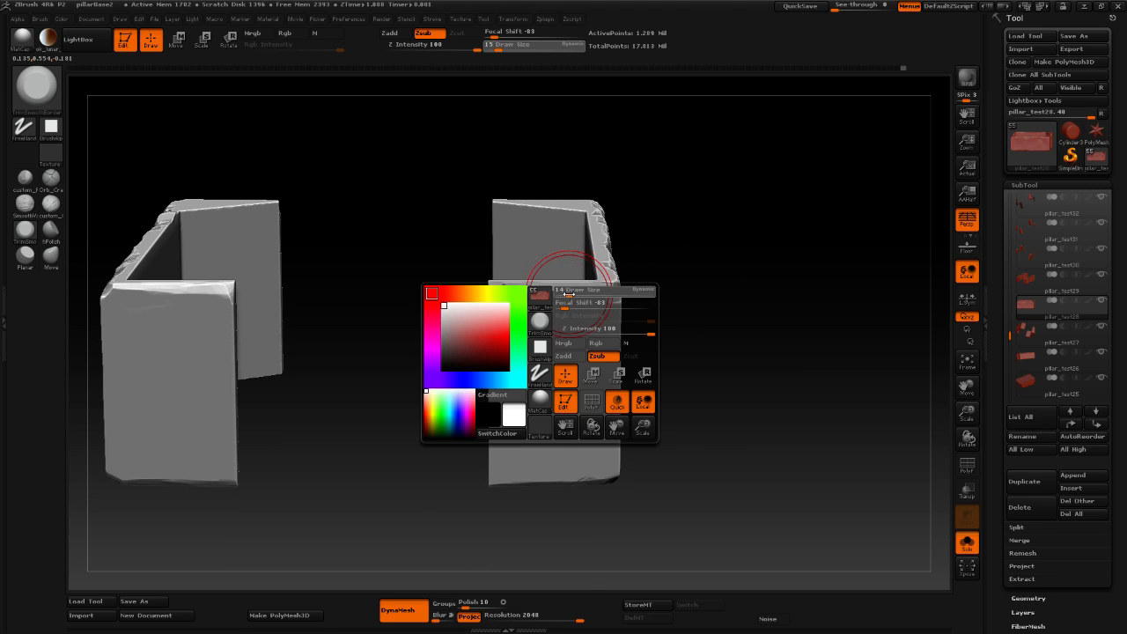
pyautogui.moveTo(562, 295)
pyautogui.mouseDown()
pyautogui.moveTo(547, 285)
pyautogui.moveTo(498, 293)
pyautogui.mouseUp()
pyautogui.moveTo(497, 295); pyautogui.dragTo(507, 292)
pyautogui.moveTo(508, 292); pyautogui.dragTo(518, 293)
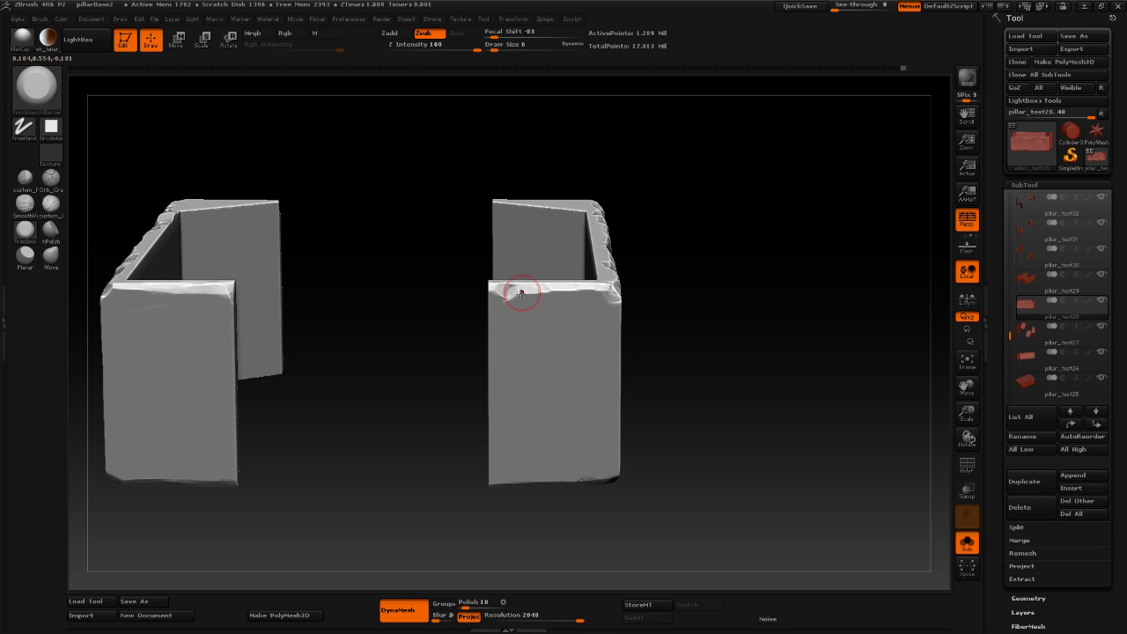
# Compare the new chip with the neighbouring blocks and extend the trimming along the rest of the narrow face's upper edge.
pyautogui.click(968, 543)
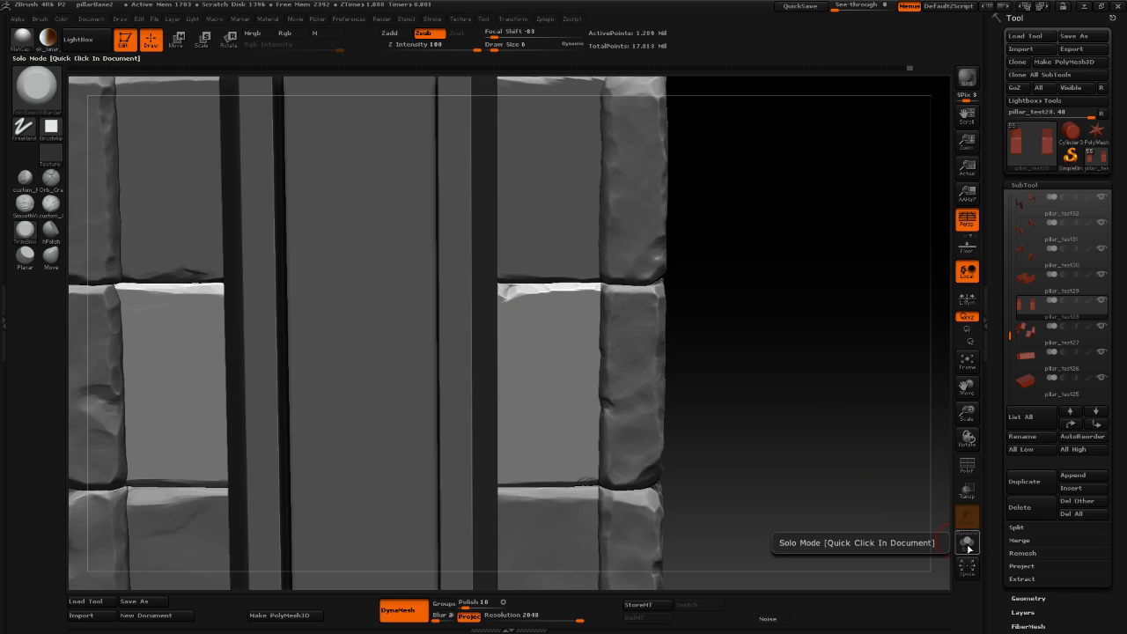
pyautogui.click(968, 543)
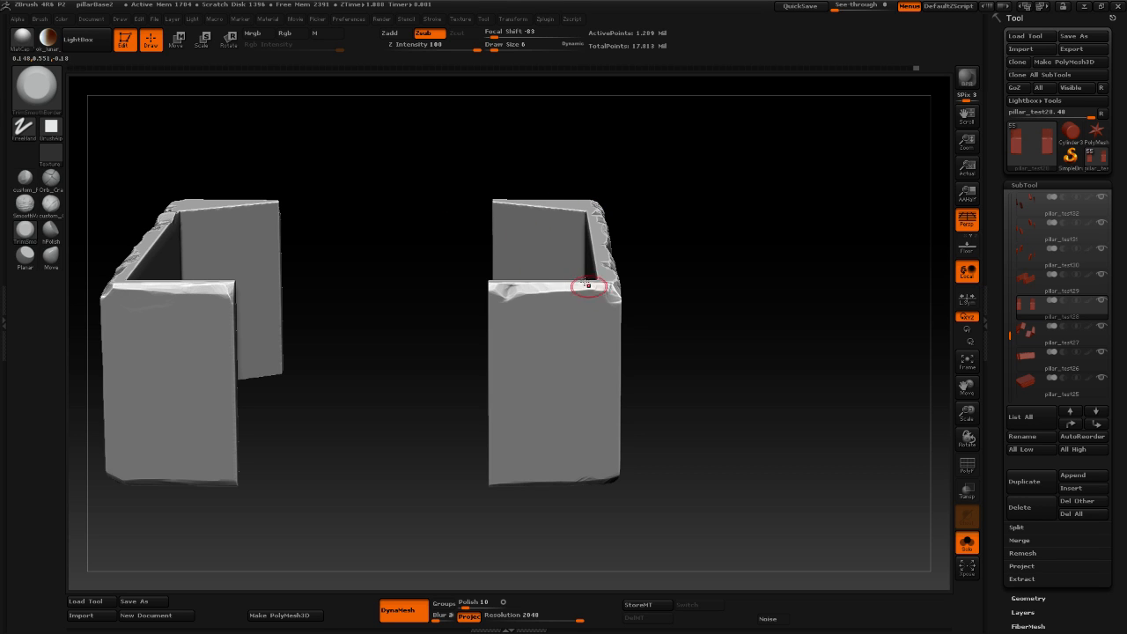
pyautogui.moveTo(518, 295); pyautogui.dragTo(521, 295)
pyautogui.moveTo(600, 287)
pyautogui.mouseDown()
pyautogui.moveTo(504, 280)
pyautogui.moveTo(561, 287)
pyautogui.moveTo(538, 288)
pyautogui.mouseUp()
# Try a trim stroke below the upper edge at focal shift 61, restore focal shift -83 and undo the stroke.
pyautogui.moveTo(502, 32); pyautogui.dragTo(565, 33)
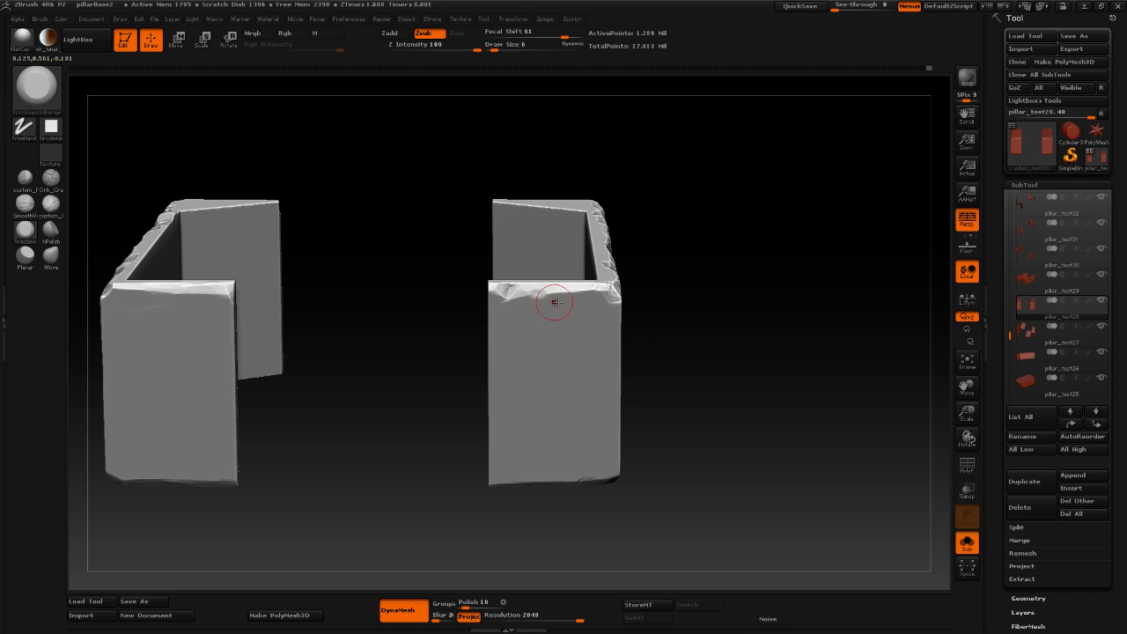
pyautogui.moveTo(565, 33); pyautogui.dragTo(508, 33)
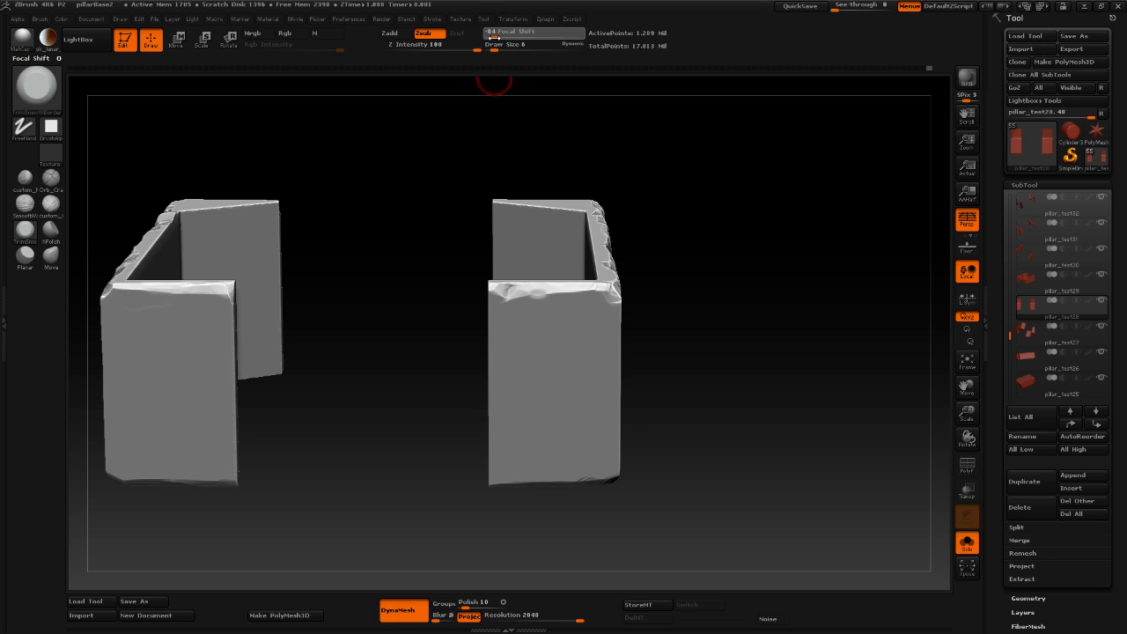
pyautogui.moveTo(494, 37); pyautogui.dragTo(495, 37)
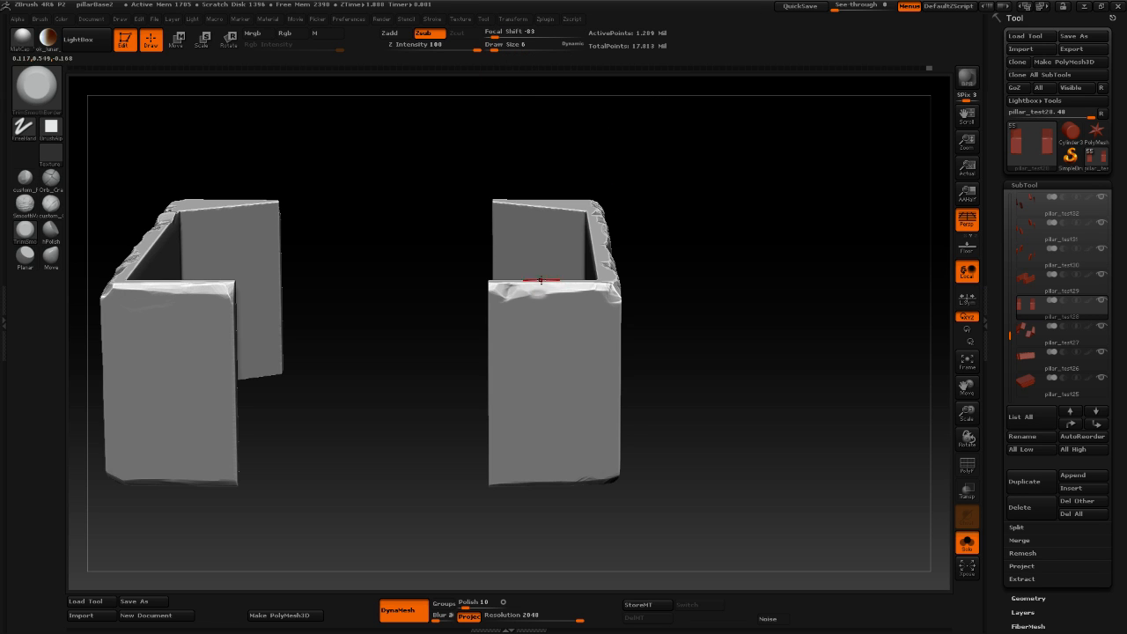
pyautogui.press('ctrl')
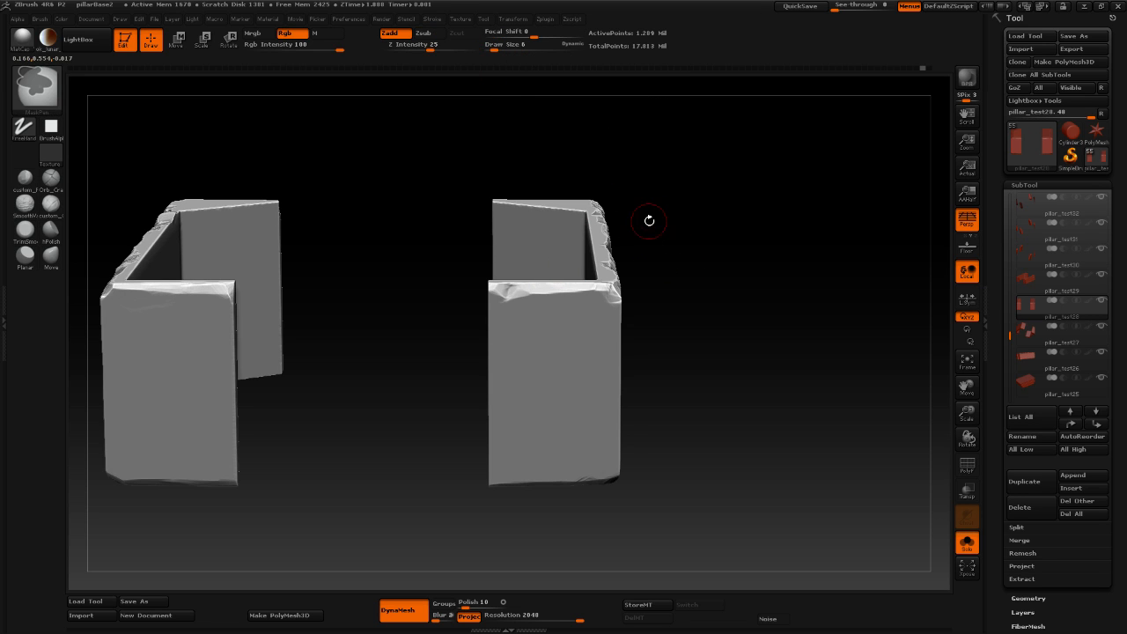
# Trim a chip into the lower edge of the same narrow face, near its outer corner.
pyautogui.moveTo(796, 307)
pyautogui.mouseDown()
pyautogui.moveTo(770, 310)
pyautogui.moveTo(753, 334)
pyautogui.mouseUp()
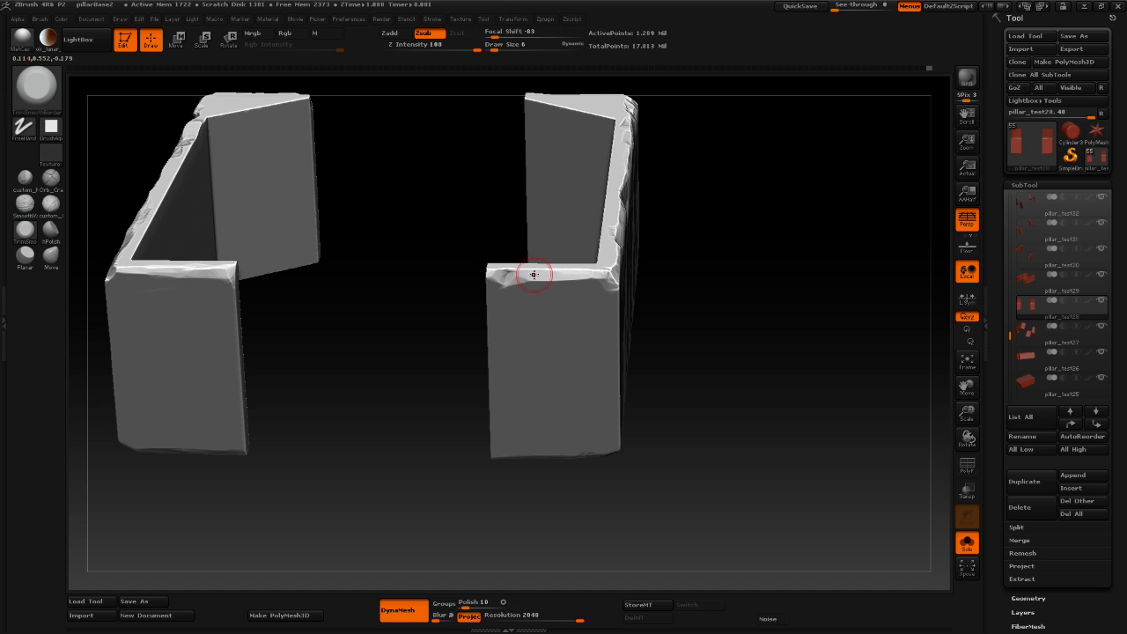
pyautogui.moveTo(669, 272)
pyautogui.mouseDown()
pyautogui.moveTo(767, 270)
pyautogui.moveTo(808, 219)
pyautogui.moveTo(756, 302)
pyautogui.moveTo(755, 259)
pyautogui.moveTo(772, 282)
pyautogui.mouseUp()
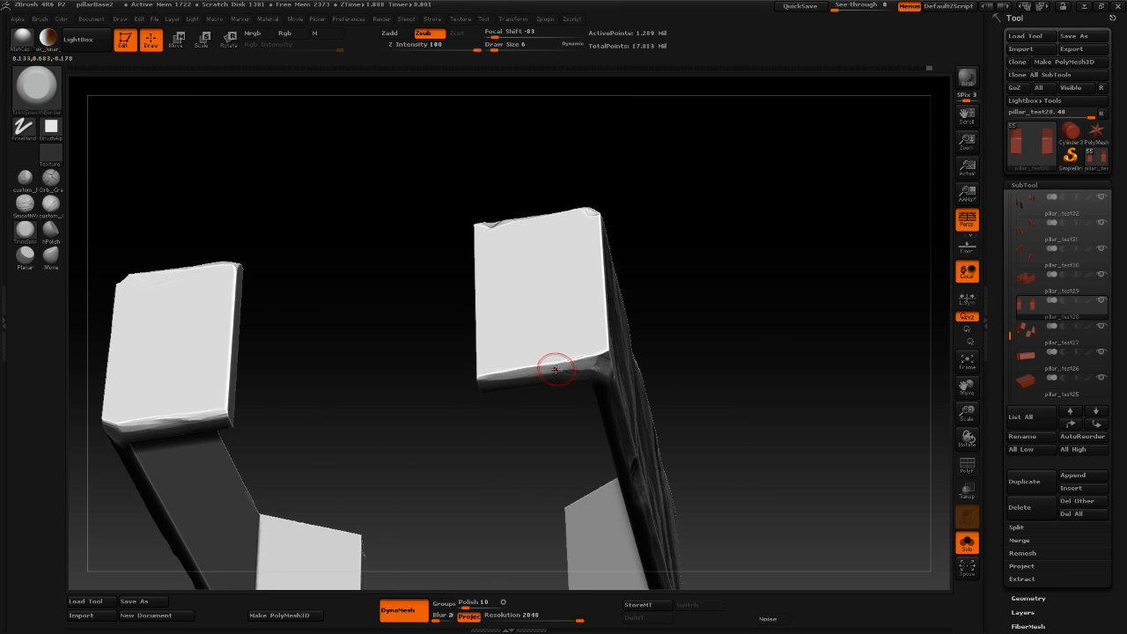
pyautogui.moveTo(555, 370); pyautogui.dragTo(584, 360)
pyautogui.moveTo(685, 350); pyautogui.dragTo(565, 362)
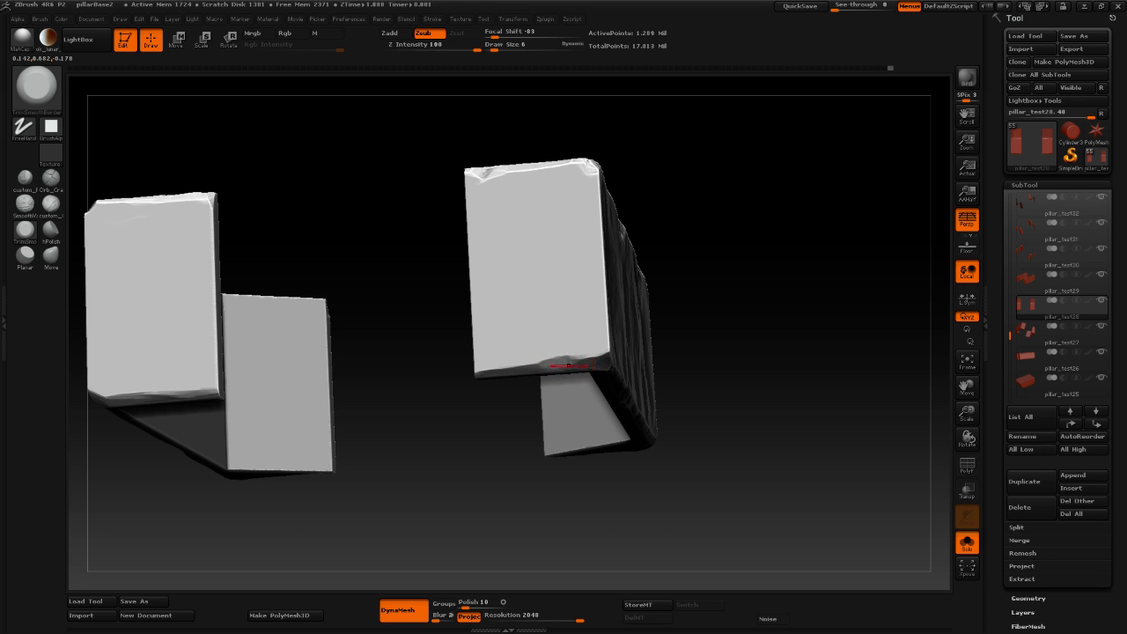
pyautogui.moveTo(587, 362); pyautogui.dragTo(574, 362, button='right')
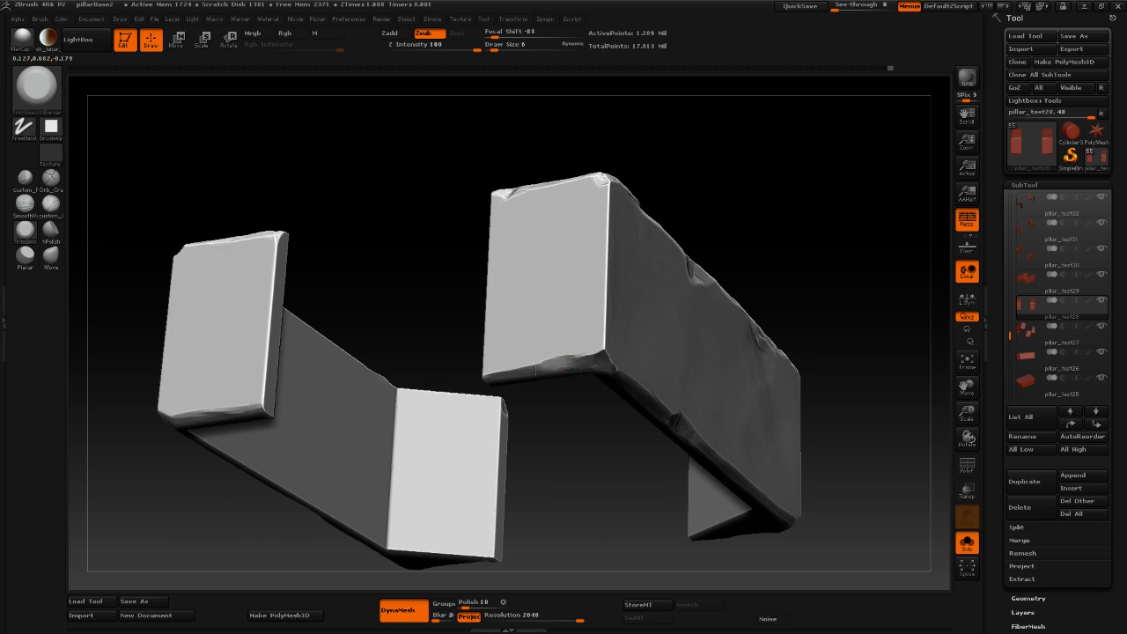
# Examine the chipped narrow face in the context of the whole pillar and isolate the block again.
pyautogui.keyDown('shift'); pyautogui.moveTo(830, 271); pyautogui.dragTo(836, 288); pyautogui.keyUp('shift')
pyautogui.keyDown('alt'); pyautogui.moveTo(758, 237); pyautogui.dragTo(792, 262); pyautogui.keyUp('alt')
pyautogui.click(969, 543)
pyautogui.moveTo(750, 350); pyautogui.dragTo(742, 359)
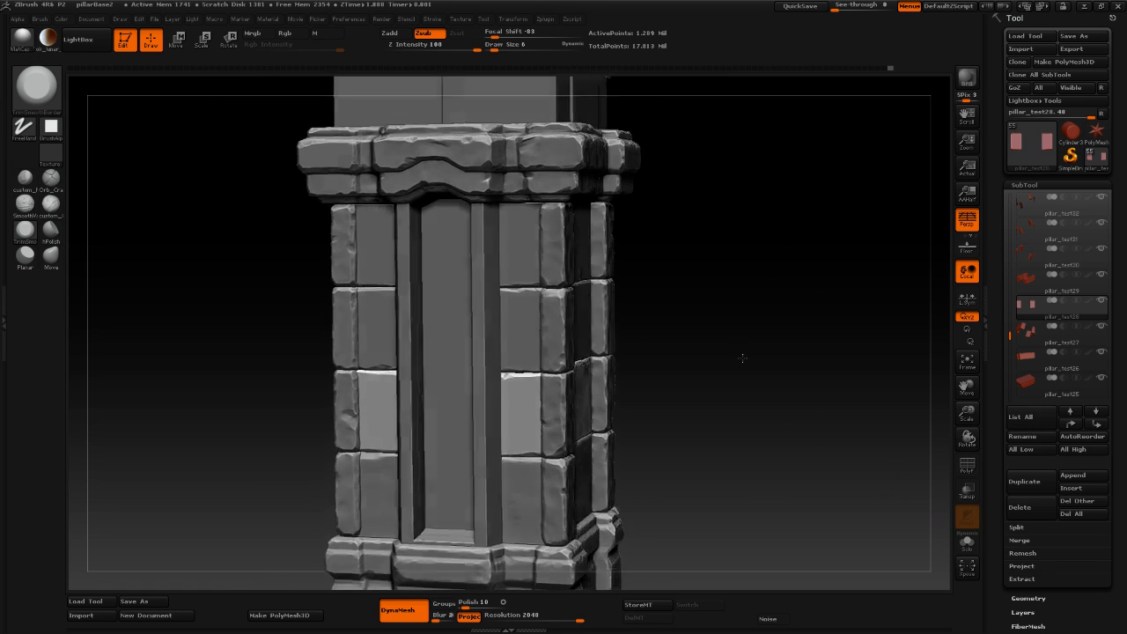
pyautogui.click(968, 542)
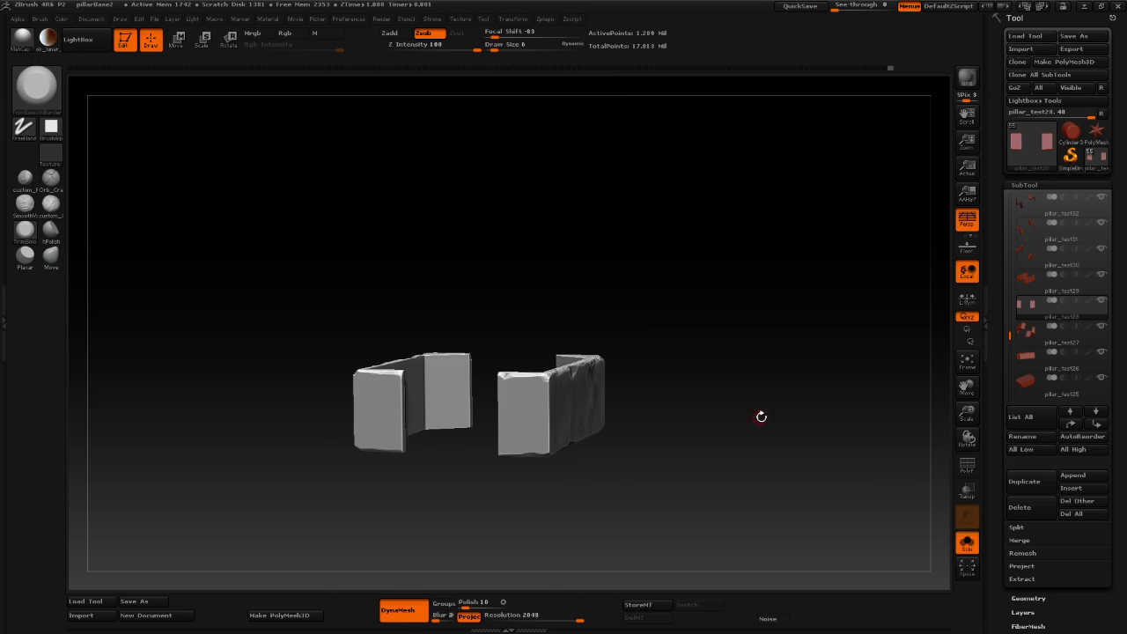
# Carve rough strokes across the upper part of the narrow face with the custom_Clay brush at draw size 8.
pyautogui.keyDown('alt'); pyautogui.moveTo(762, 417); pyautogui.dragTo(769, 454); pyautogui.keyUp('alt')
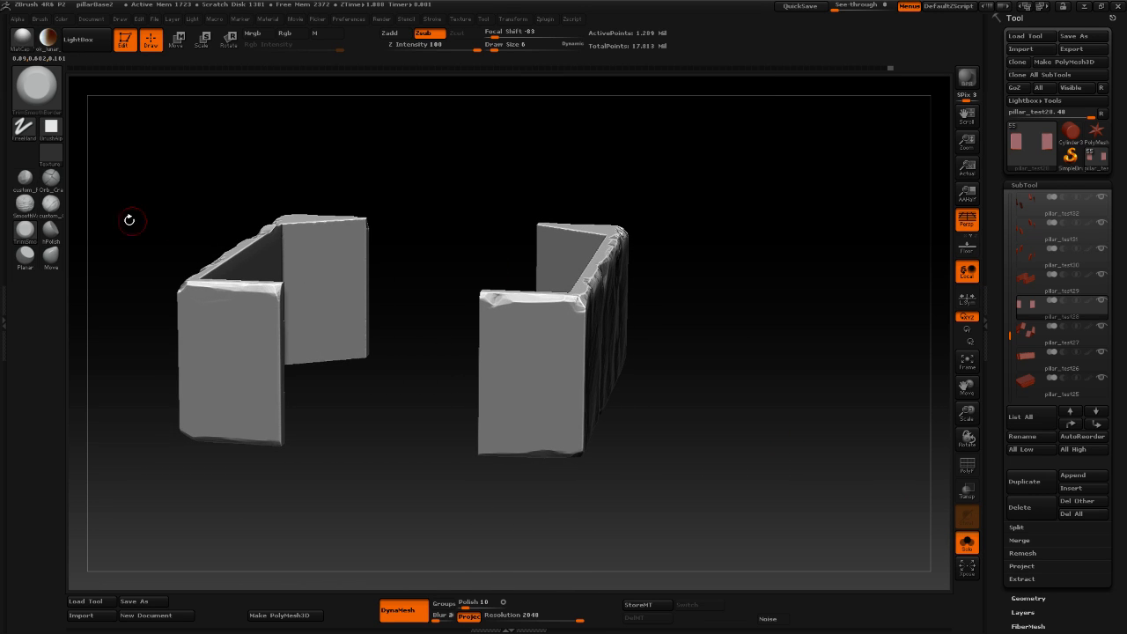
pyautogui.click(51, 203)
pyautogui.moveTo(825, 360)
pyautogui.keyDown('shift'); pyautogui.mouseDown()
pyautogui.moveTo(772, 300)
pyautogui.moveTo(752, 335)
pyautogui.mouseUp(); pyautogui.keyUp('shift')
pyautogui.press('space')
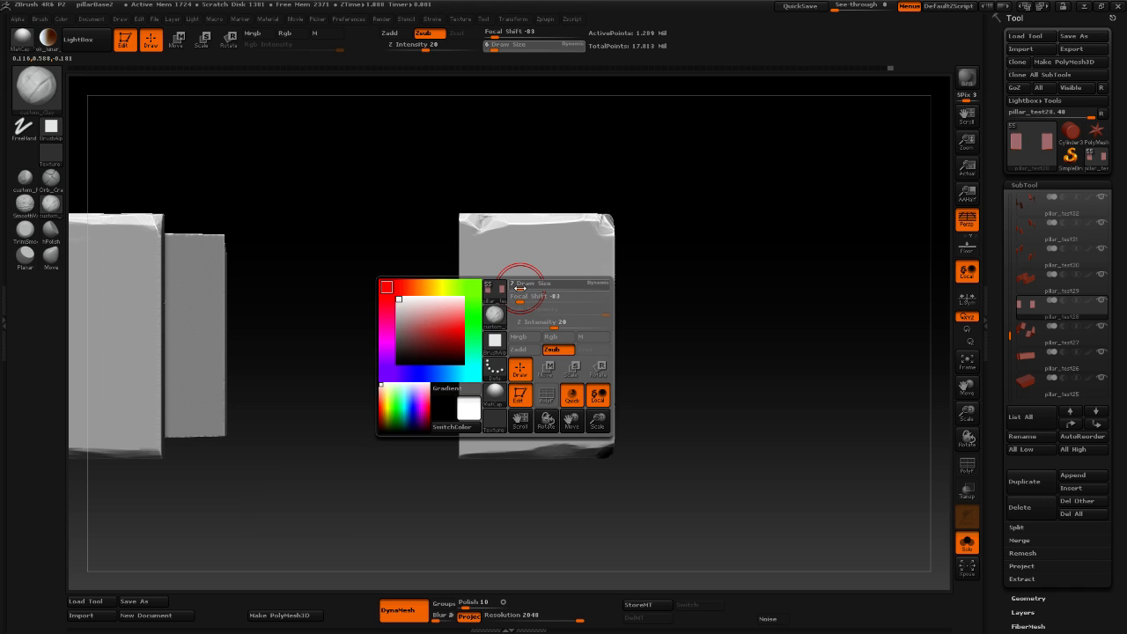
pyautogui.moveTo(519, 288)
pyautogui.mouseDown()
pyautogui.moveTo(490, 259)
pyautogui.moveTo(503, 234)
pyautogui.moveTo(588, 239)
pyautogui.moveTo(561, 273)
pyautogui.moveTo(520, 267)
pyautogui.mouseUp()
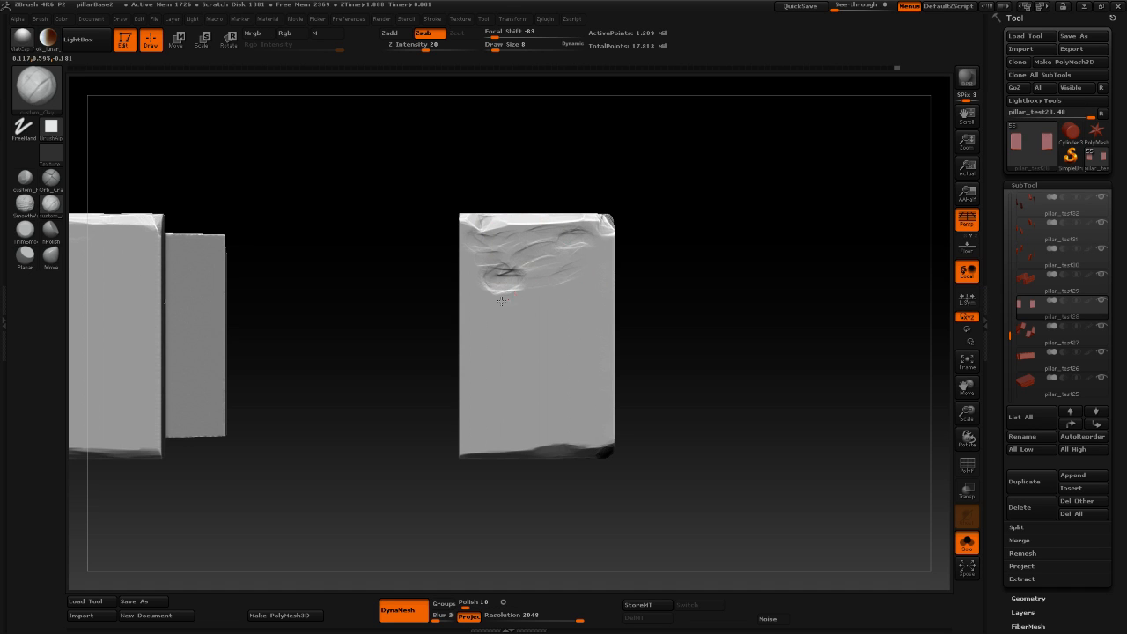
pyautogui.moveTo(492, 310)
pyautogui.mouseDown()
pyautogui.moveTo(481, 281)
pyautogui.moveTo(502, 297)
pyautogui.mouseUp()
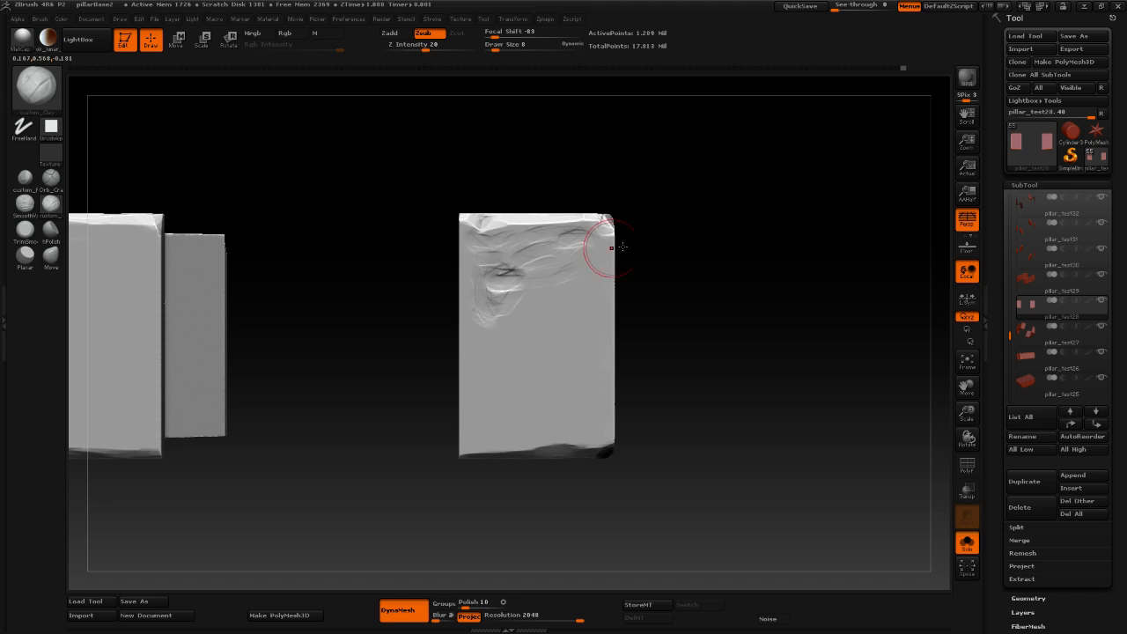
# Continue the rough strokes down the outer side and across the lower part of the narrow face.
pyautogui.moveTo(558, 328)
pyautogui.mouseDown()
pyautogui.moveTo(575, 324)
pyautogui.moveTo(586, 295)
pyautogui.moveTo(542, 365)
pyautogui.mouseUp()
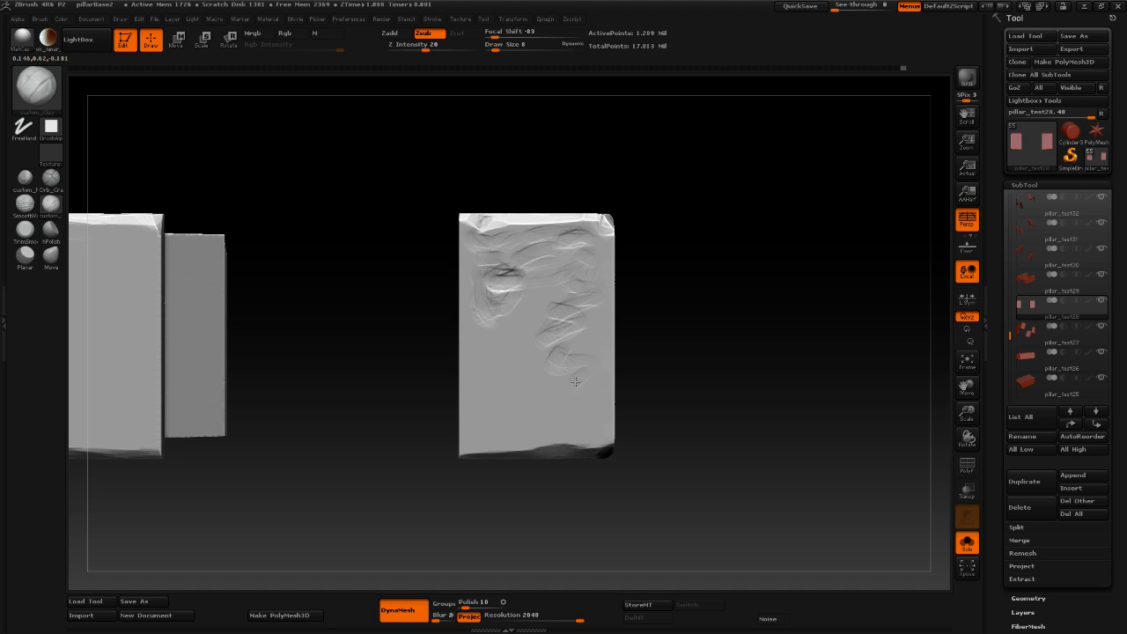
pyautogui.moveTo(581, 401)
pyautogui.mouseDown()
pyautogui.moveTo(559, 422)
pyautogui.moveTo(469, 427)
pyautogui.mouseUp()
pyautogui.moveTo(491, 348); pyautogui.dragTo(472, 377)
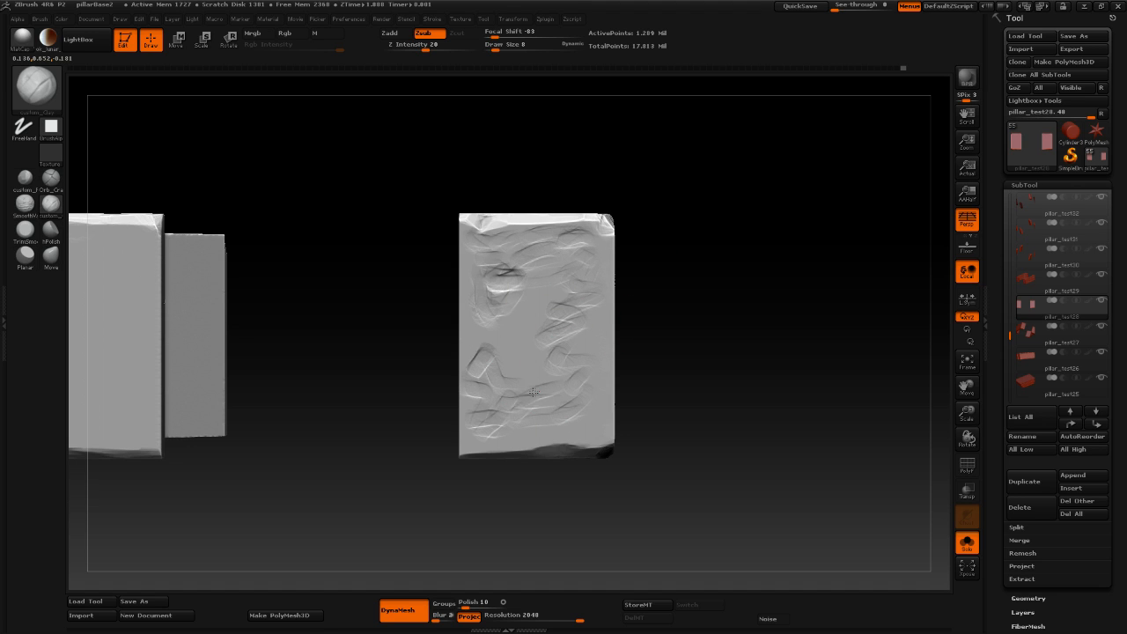
# Polish down the rough strokes over the whole narrow face with the hPolish brush at draw size 8.
pyautogui.click(51, 229)
pyautogui.moveTo(705, 325); pyautogui.dragTo(696, 363)
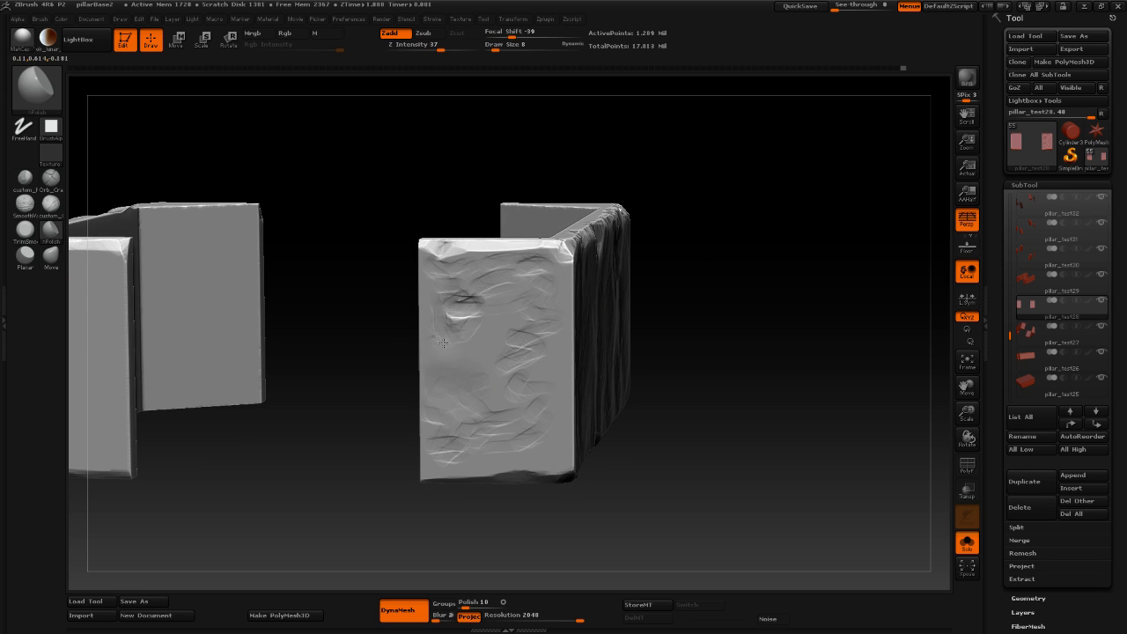
pyautogui.moveTo(450, 312)
pyautogui.mouseDown()
pyautogui.moveTo(471, 292)
pyautogui.moveTo(469, 314)
pyautogui.mouseUp()
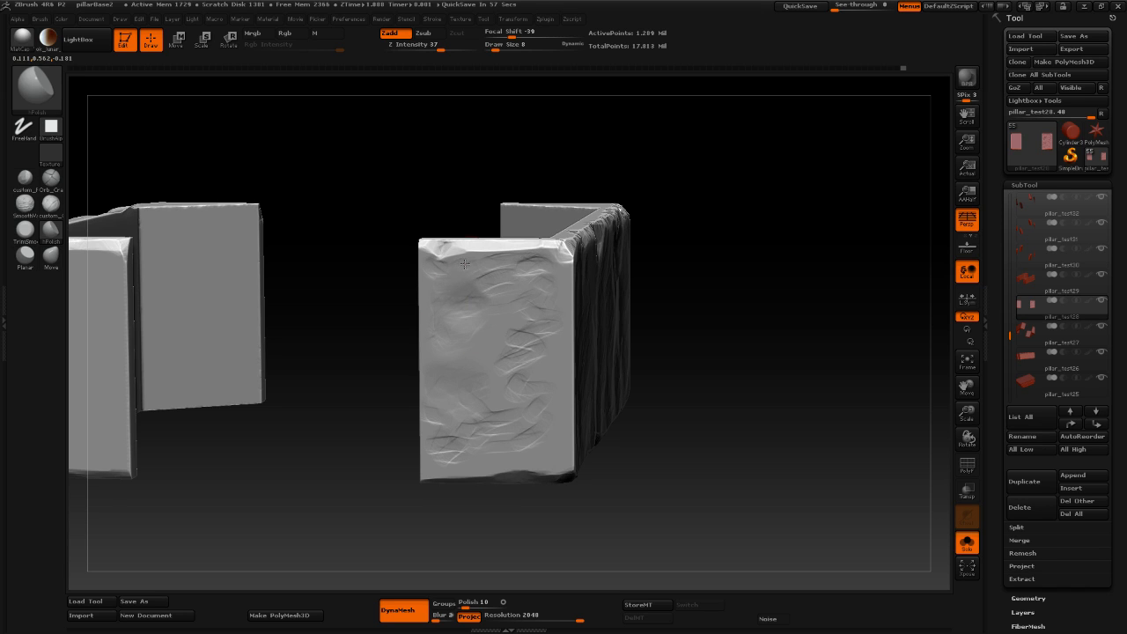
pyautogui.moveTo(464, 263); pyautogui.dragTo(428, 270)
pyautogui.moveTo(430, 276); pyautogui.dragTo(455, 279)
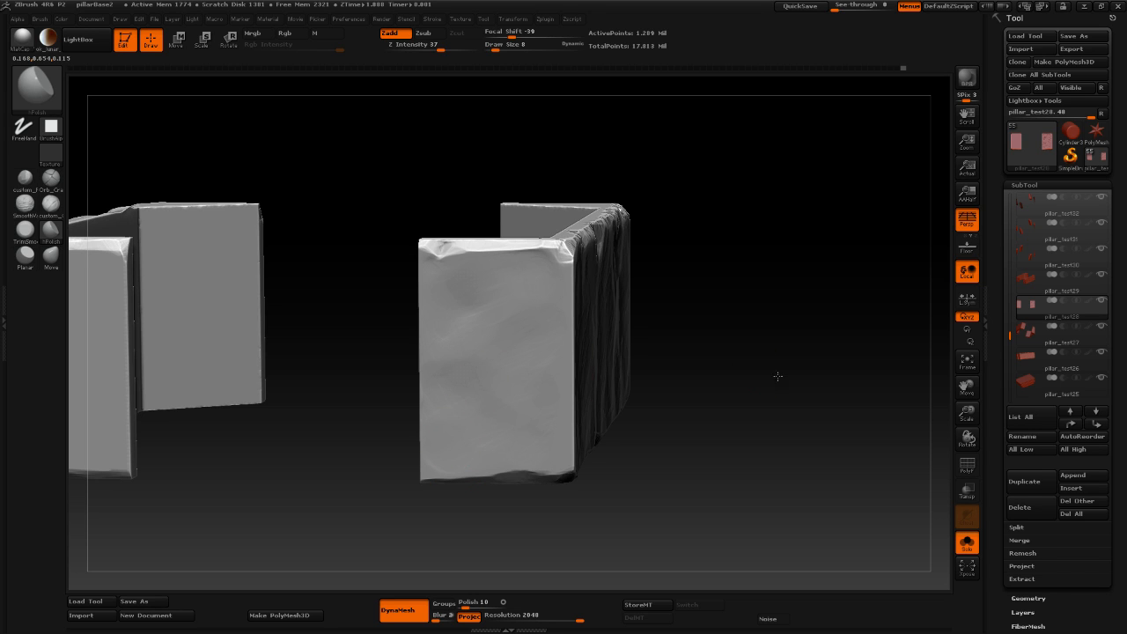
# Trim the upper and lower edges of the second block's narrow face with the TrimSmoothBorder brush at draw size 8.
pyautogui.keyDown('alt'); pyautogui.moveTo(777, 376); pyautogui.dragTo(478, 352); pyautogui.keyUp('alt')
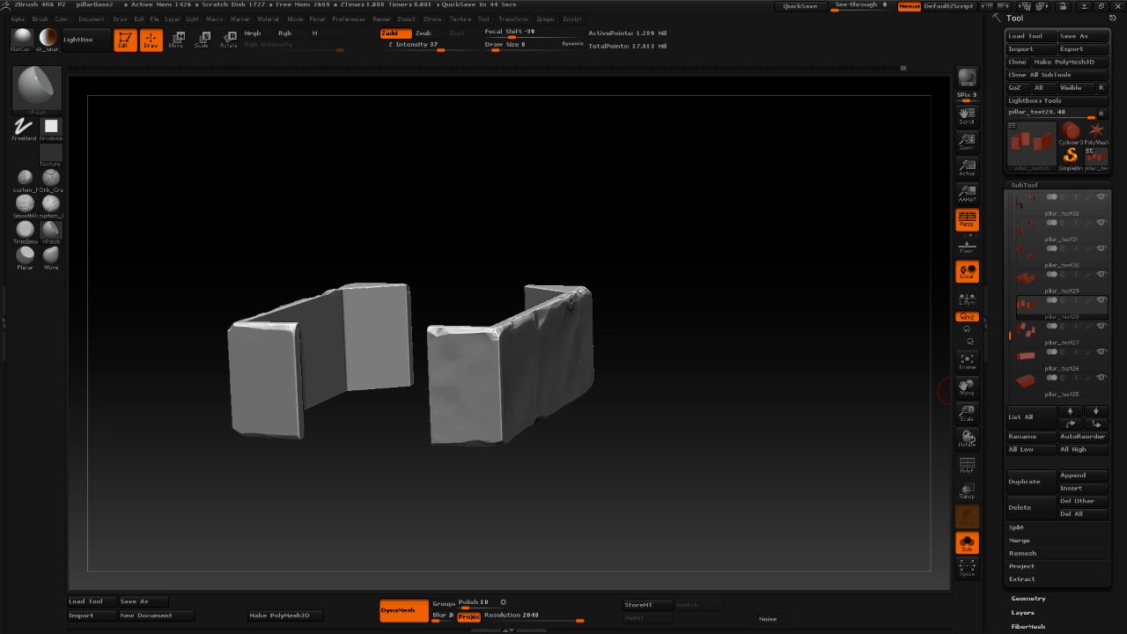
pyautogui.keyDown('shift'); pyautogui.moveTo(707, 405); pyautogui.dragTo(618, 503); pyautogui.keyUp('shift')
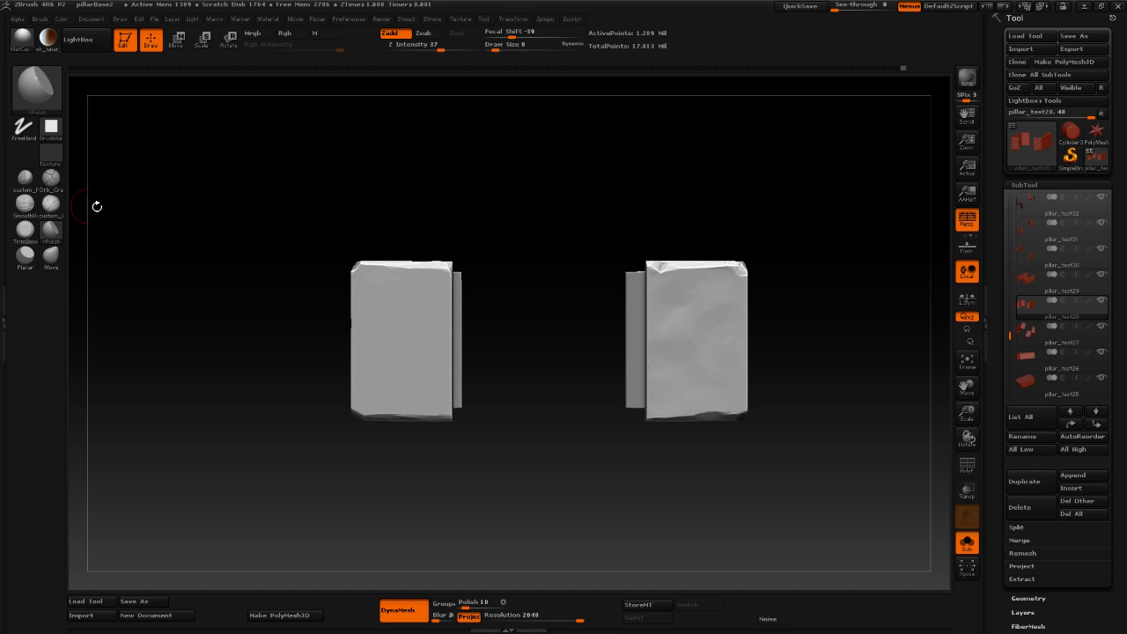
pyautogui.moveTo(228, 264); pyautogui.dragTo(232, 287)
pyautogui.keyDown('alt'); pyautogui.moveTo(233, 287); pyautogui.dragTo(236, 301); pyautogui.keyUp('alt')
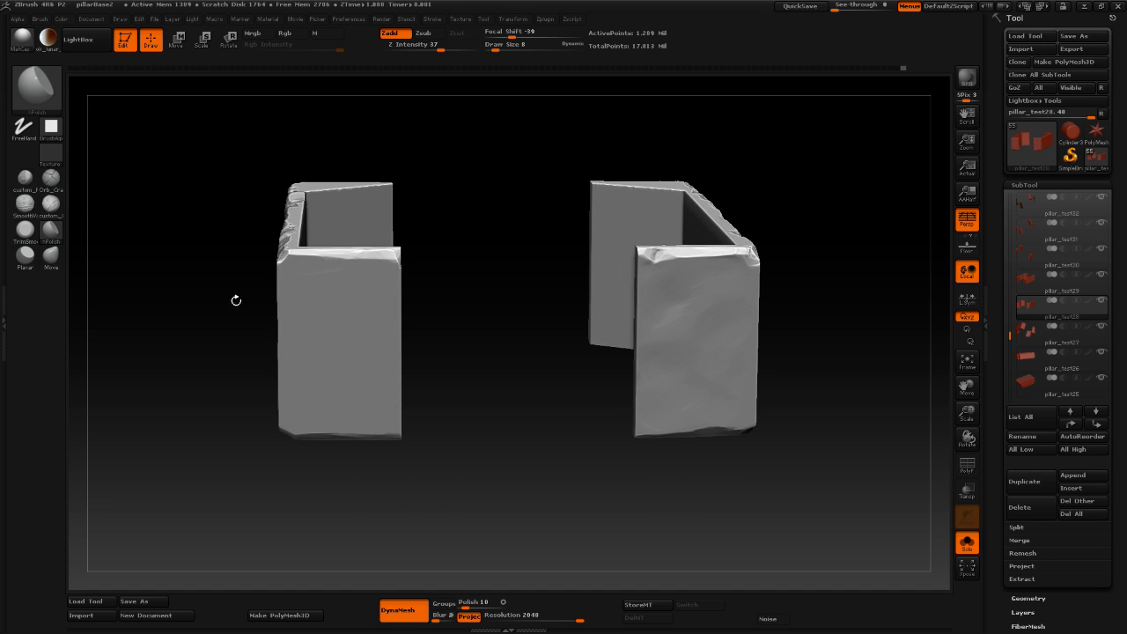
pyautogui.click(36, 230)
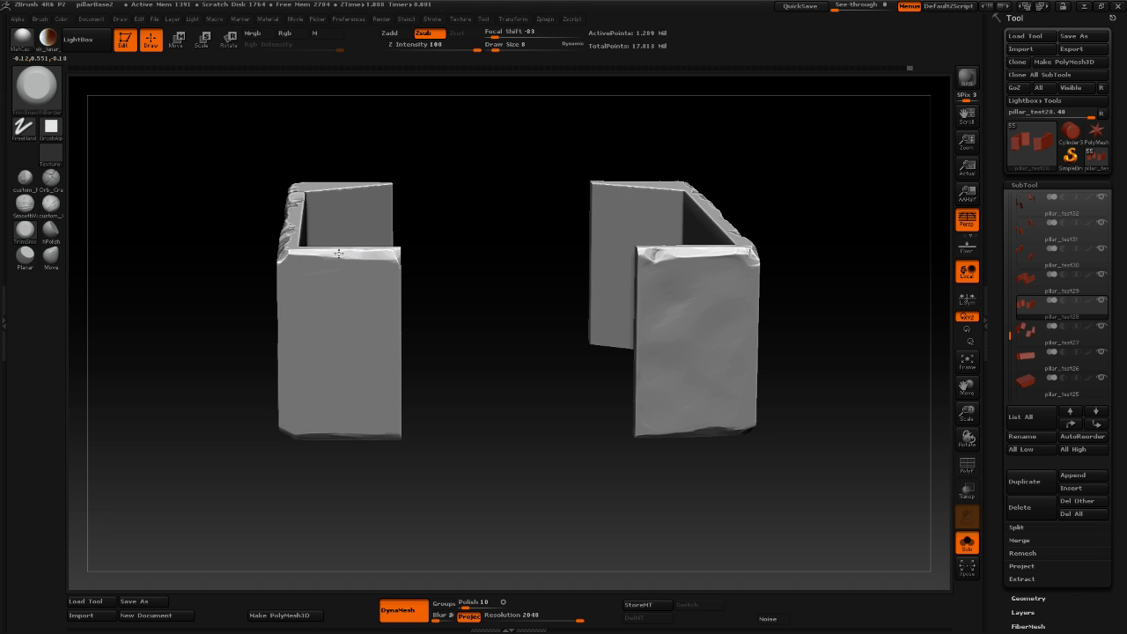
pyautogui.moveTo(339, 253)
pyautogui.mouseDown()
pyautogui.moveTo(301, 252)
pyautogui.moveTo(317, 253)
pyautogui.mouseUp()
pyautogui.moveTo(513, 321)
pyautogui.mouseDown()
pyautogui.moveTo(503, 272)
pyautogui.moveTo(516, 196)
pyautogui.moveTo(528, 244)
pyautogui.moveTo(396, 341)
pyautogui.moveTo(319, 347)
pyautogui.moveTo(419, 345)
pyautogui.mouseUp()
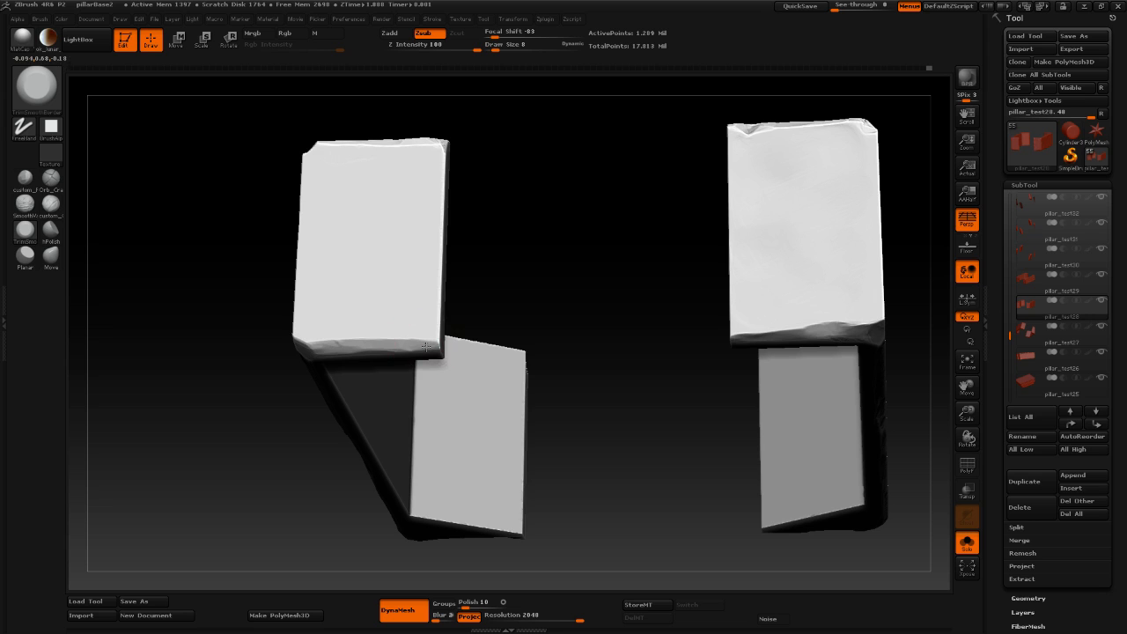
pyautogui.moveTo(330, 343); pyautogui.dragTo(322, 353)
pyautogui.moveTo(607, 303)
pyautogui.mouseDown()
pyautogui.moveTo(628, 323)
pyautogui.moveTo(568, 231)
pyautogui.moveTo(605, 357)
pyautogui.moveTo(601, 345)
pyautogui.mouseUp()
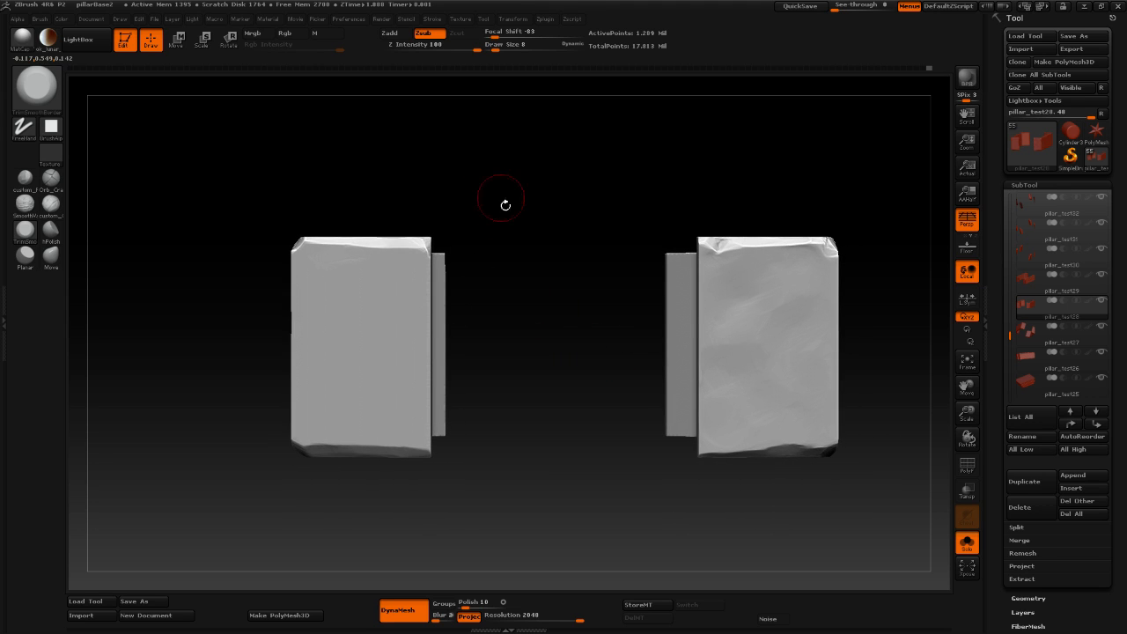
pyautogui.moveTo(340, 261); pyautogui.dragTo(344, 258)
# Carve rough strokes over the second block's narrow face with the custom_Clay brush at draw size 8.
pyautogui.click(51, 204)
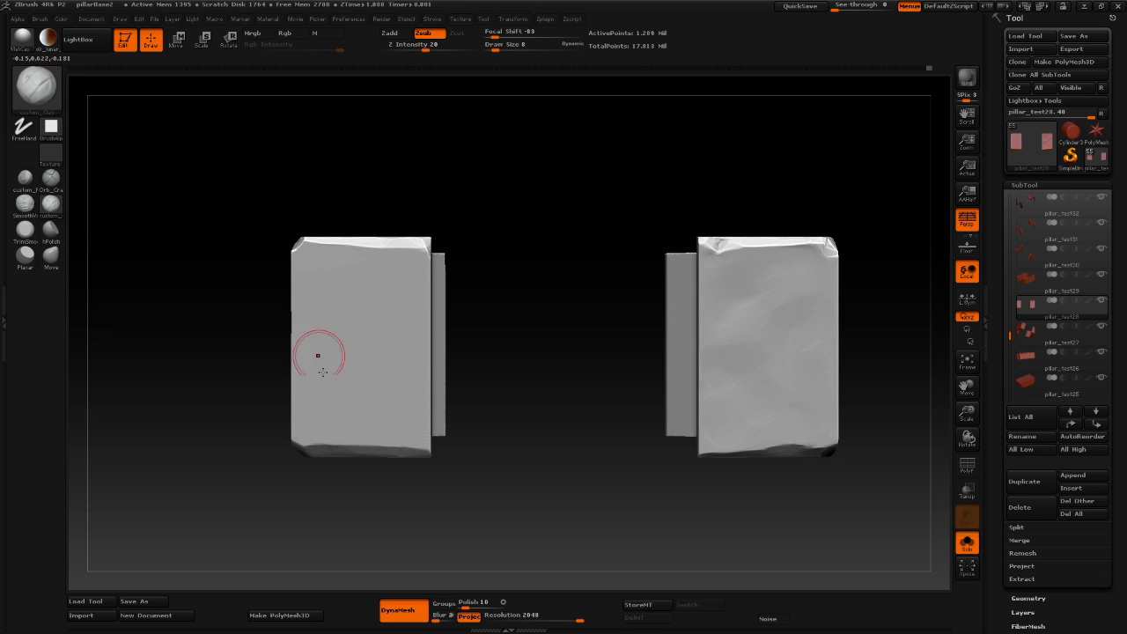
pyautogui.moveTo(331, 350)
pyautogui.mouseDown()
pyautogui.moveTo(358, 345)
pyautogui.moveTo(326, 324)
pyautogui.moveTo(309, 255)
pyautogui.moveTo(389, 282)
pyautogui.moveTo(396, 414)
pyautogui.moveTo(333, 405)
pyautogui.moveTo(358, 394)
pyautogui.moveTo(328, 370)
pyautogui.moveTo(336, 256)
pyautogui.mouseUp()
# Polish down the rough strokes on the second block's narrow face with the hPolish brush at draw size 10.
pyautogui.press('s')
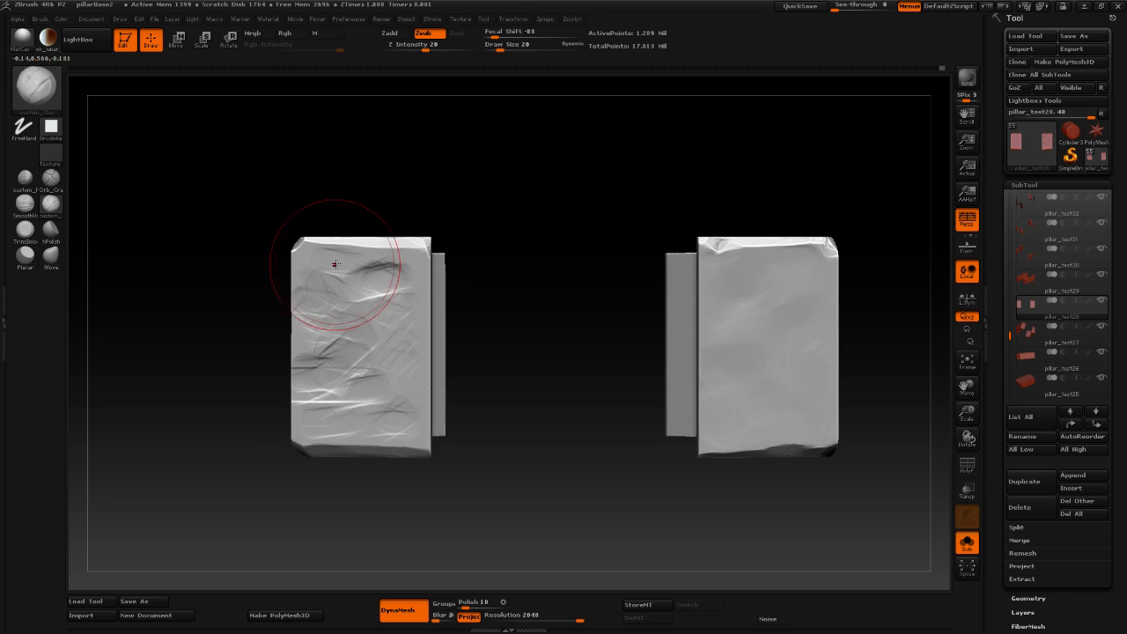
pyautogui.click(51, 230)
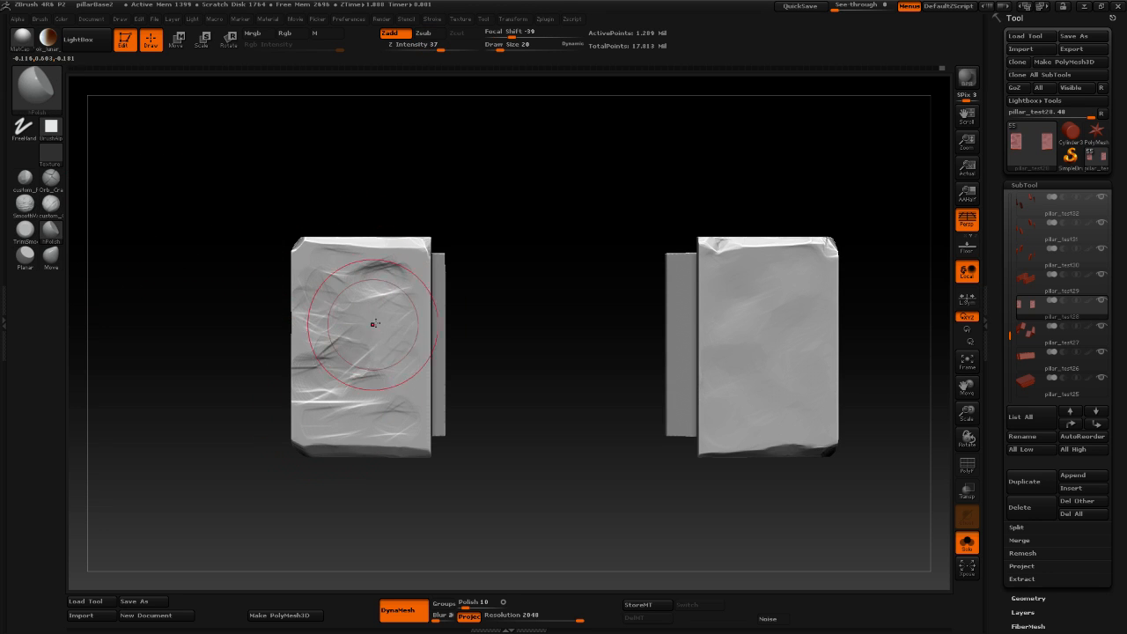
pyautogui.press('space')
pyautogui.moveTo(376, 320)
pyautogui.mouseDown()
pyautogui.moveTo(385, 294)
pyautogui.moveTo(375, 261)
pyautogui.moveTo(300, 294)
pyautogui.mouseUp()
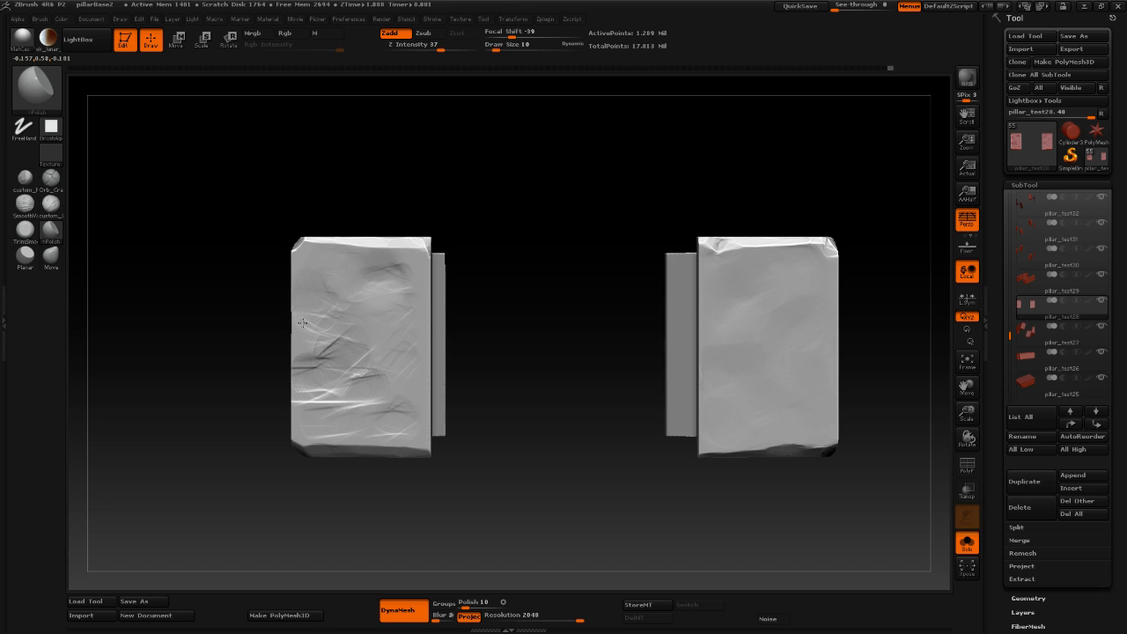
pyautogui.moveTo(322, 340); pyautogui.dragTo(330, 354)
pyautogui.moveTo(361, 260); pyautogui.dragTo(388, 279)
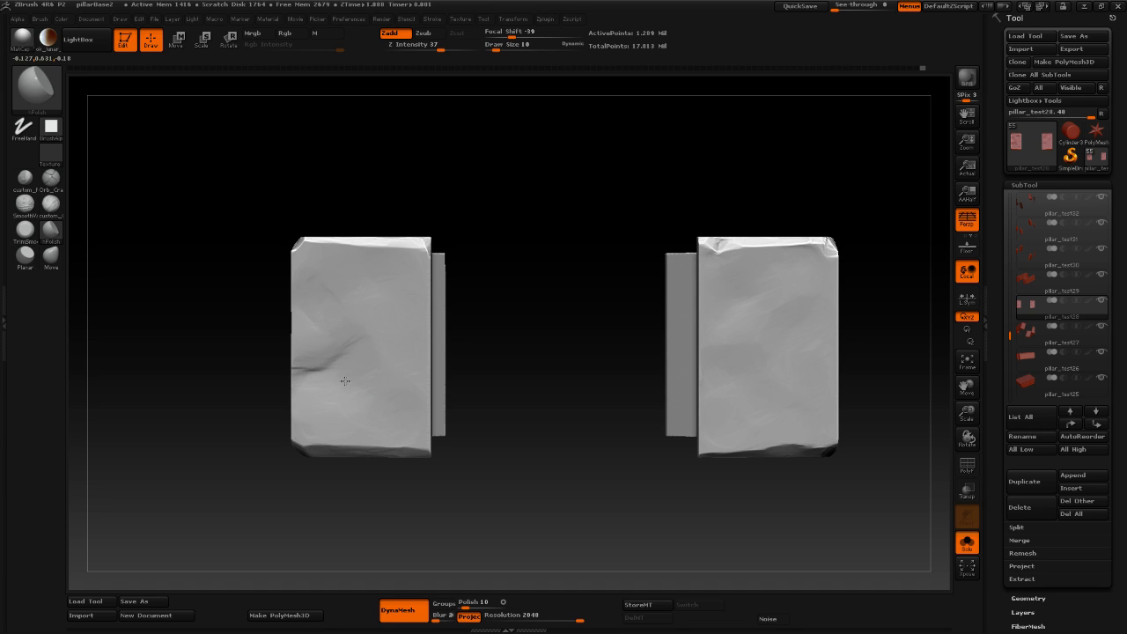
pyautogui.moveTo(364, 355)
pyautogui.mouseDown()
pyautogui.moveTo(327, 385)
pyautogui.moveTo(303, 386)
pyautogui.moveTo(337, 399)
pyautogui.mouseUp()
pyautogui.moveTo(355, 269)
pyautogui.mouseDown()
pyautogui.moveTo(344, 293)
pyautogui.moveTo(364, 268)
pyautogui.mouseUp()
pyautogui.moveTo(368, 354)
pyautogui.mouseDown()
pyautogui.moveTo(336, 373)
pyautogui.moveTo(322, 365)
pyautogui.moveTo(319, 389)
pyautogui.mouseUp()
pyautogui.moveTo(352, 382)
pyautogui.mouseDown()
pyautogui.moveTo(364, 379)
pyautogui.moveTo(312, 408)
pyautogui.mouseUp()
pyautogui.moveTo(387, 364)
pyautogui.mouseDown()
pyautogui.moveTo(297, 360)
pyautogui.moveTo(322, 365)
pyautogui.moveTo(350, 346)
pyautogui.moveTo(360, 361)
pyautogui.moveTo(340, 382)
pyautogui.moveTo(374, 359)
pyautogui.mouseUp()
# Flatten the remaining grooves in the middle and lower part of the narrow face with hPolish at draw size 19.
pyautogui.press('space')
pyautogui.moveTo(356, 315)
pyautogui.mouseDown()
pyautogui.moveTo(323, 278)
pyautogui.moveTo(392, 298)
pyautogui.moveTo(391, 375)
pyautogui.mouseUp()
pyautogui.moveTo(340, 406)
pyautogui.mouseDown()
pyautogui.moveTo(327, 408)
pyautogui.moveTo(373, 396)
pyautogui.mouseUp()
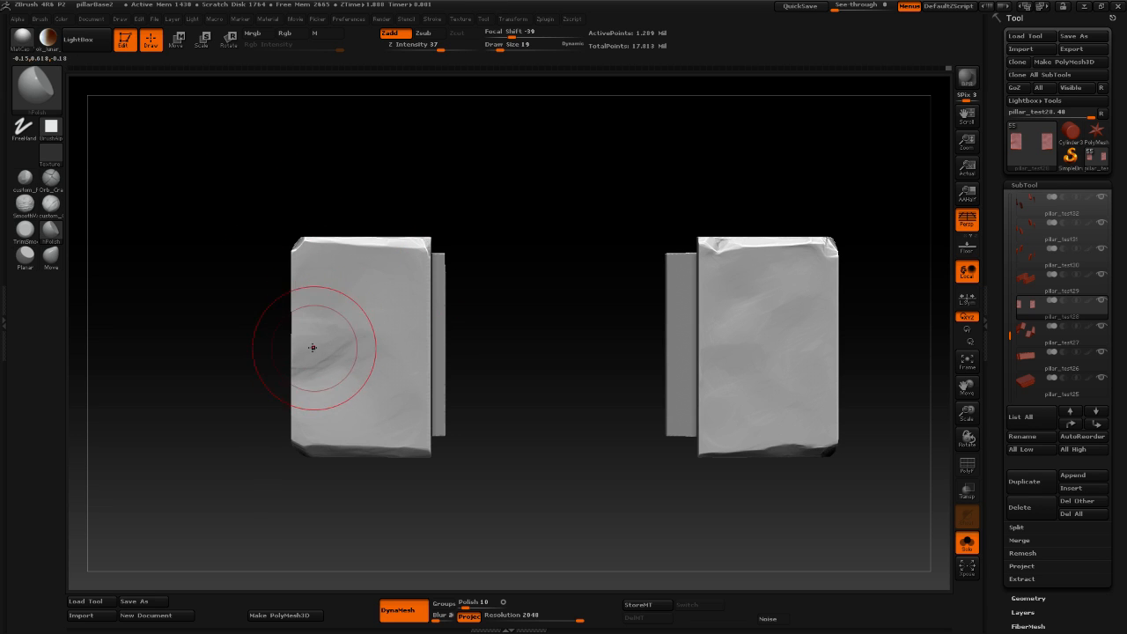
pyautogui.moveTo(313, 348)
pyautogui.mouseDown()
pyautogui.moveTo(328, 353)
pyautogui.moveTo(319, 360)
pyautogui.moveTo(338, 349)
pyautogui.mouseUp()
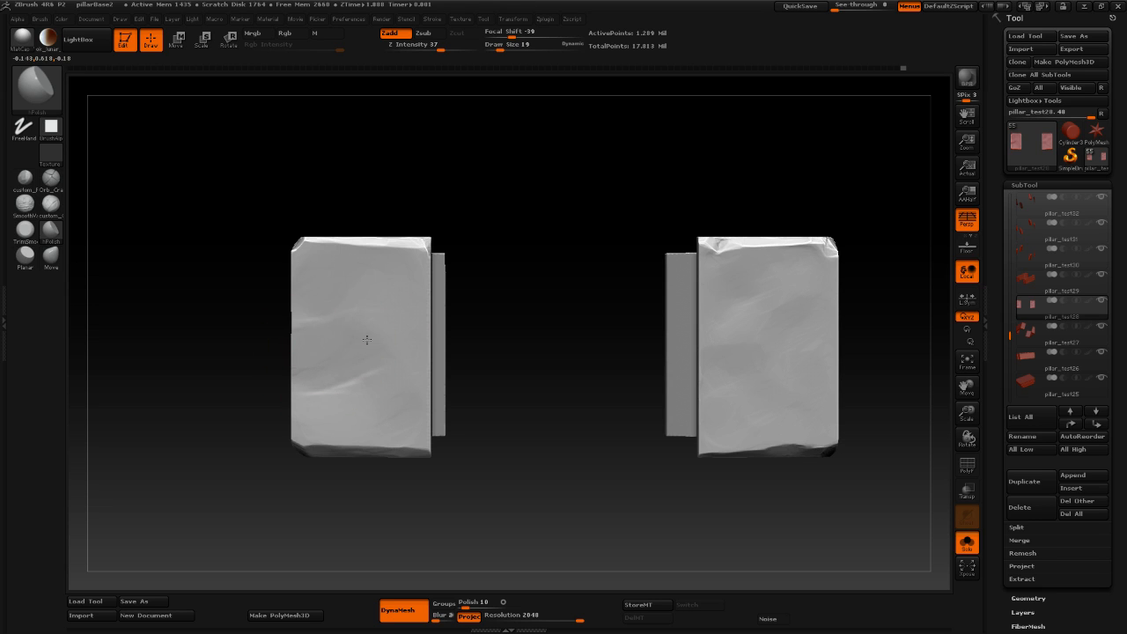
pyautogui.moveTo(360, 395)
pyautogui.mouseDown()
pyautogui.moveTo(308, 392)
pyautogui.moveTo(340, 386)
pyautogui.moveTo(316, 388)
pyautogui.moveTo(336, 361)
pyautogui.moveTo(364, 378)
pyautogui.moveTo(337, 352)
pyautogui.moveTo(349, 357)
pyautogui.moveTo(337, 417)
pyautogui.moveTo(357, 384)
pyautogui.mouseUp()
pyautogui.press('ctrl')
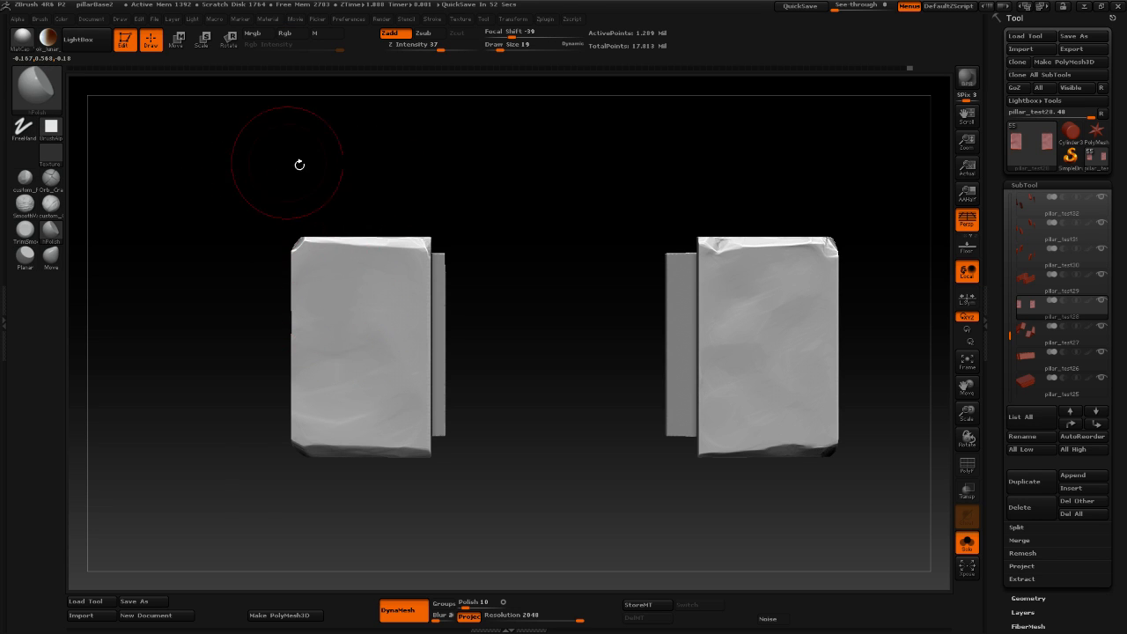
# Set the hPolish focal shift to -83 and refine the narrow face at draw size 19, followed by draw size 7.
pyautogui.press('space')
pyautogui.moveTo(379, 313); pyautogui.dragTo(296, 265)
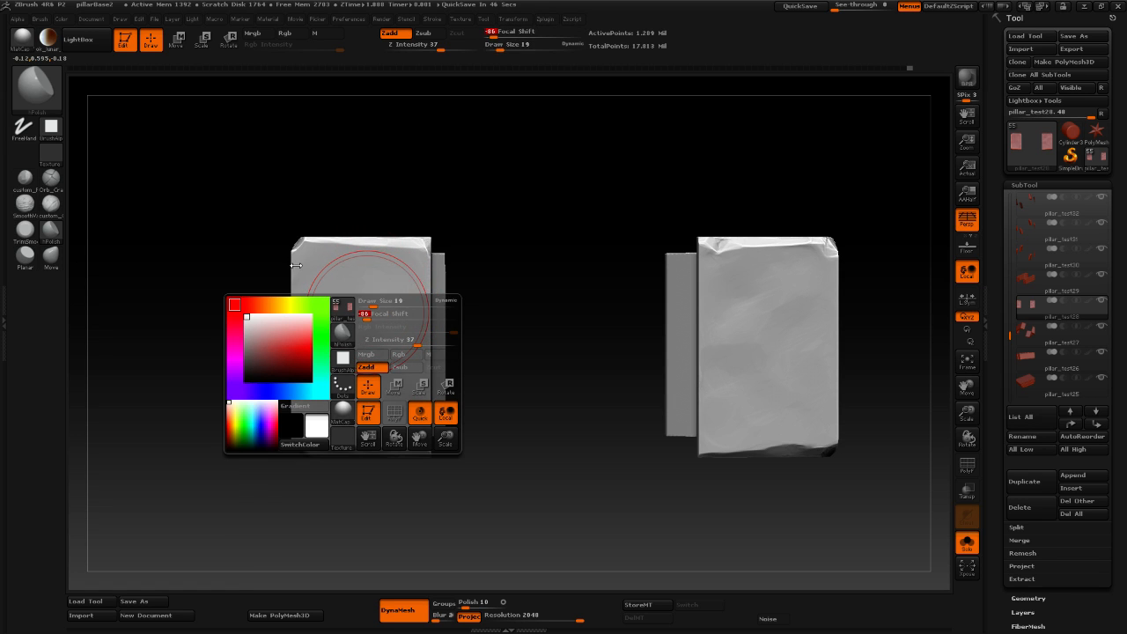
pyautogui.press('space')
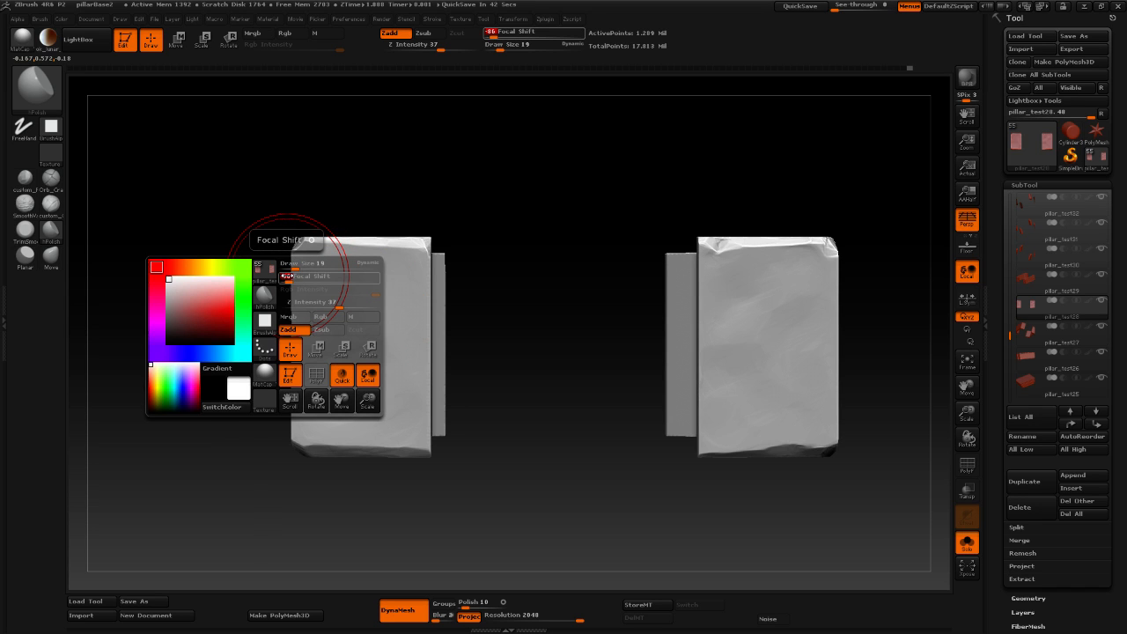
pyautogui.moveTo(284, 276); pyautogui.dragTo(285, 276)
pyautogui.moveTo(338, 379)
pyautogui.mouseDown()
pyautogui.moveTo(335, 397)
pyautogui.moveTo(360, 410)
pyautogui.moveTo(345, 383)
pyautogui.mouseUp()
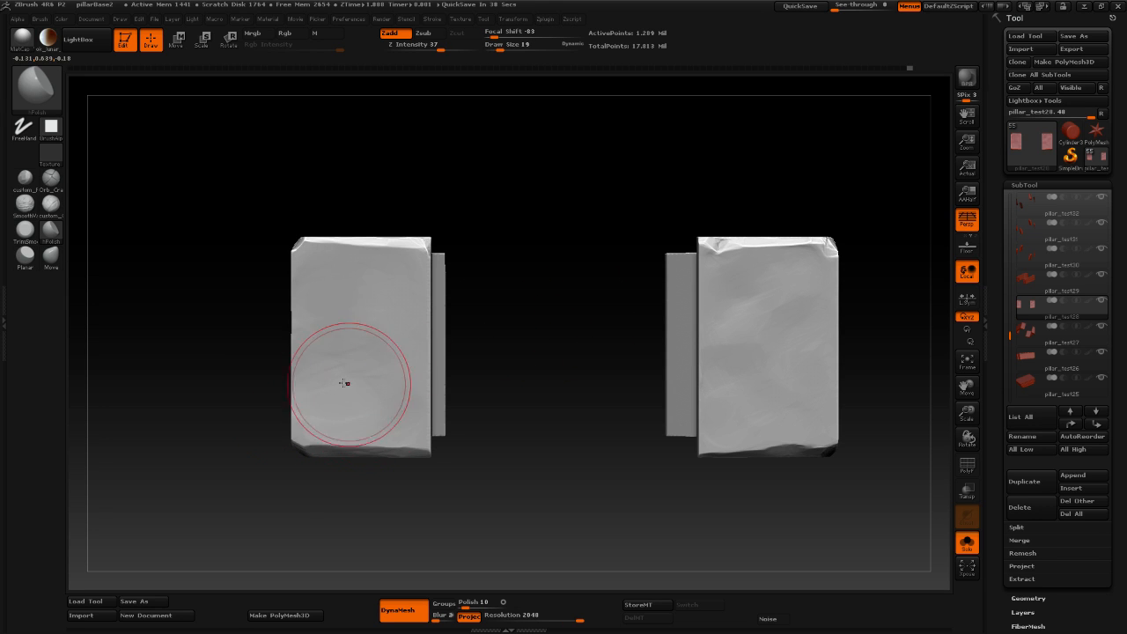
pyautogui.moveTo(563, 402)
pyautogui.keyDown('alt'); pyautogui.mouseDown()
pyautogui.moveTo(526, 347)
pyautogui.moveTo(612, 359)
pyautogui.moveTo(527, 351)
pyautogui.moveTo(496, 279)
pyautogui.moveTo(480, 347)
pyautogui.mouseUp(); pyautogui.keyUp('alt')
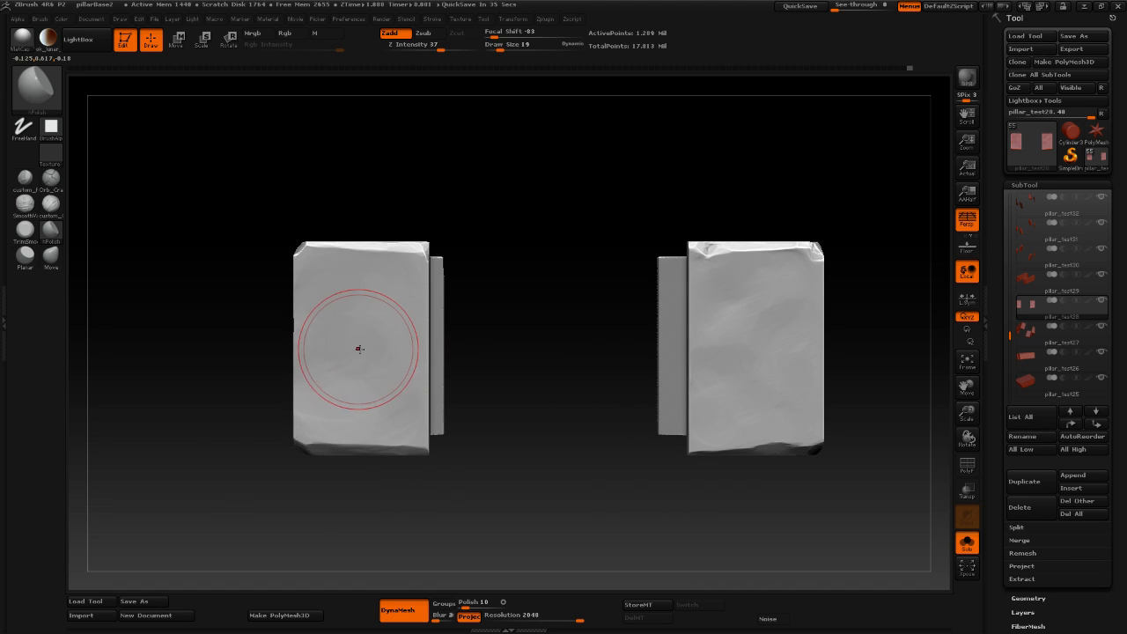
pyautogui.press('space')
pyautogui.moveTo(364, 349); pyautogui.dragTo(356, 351)
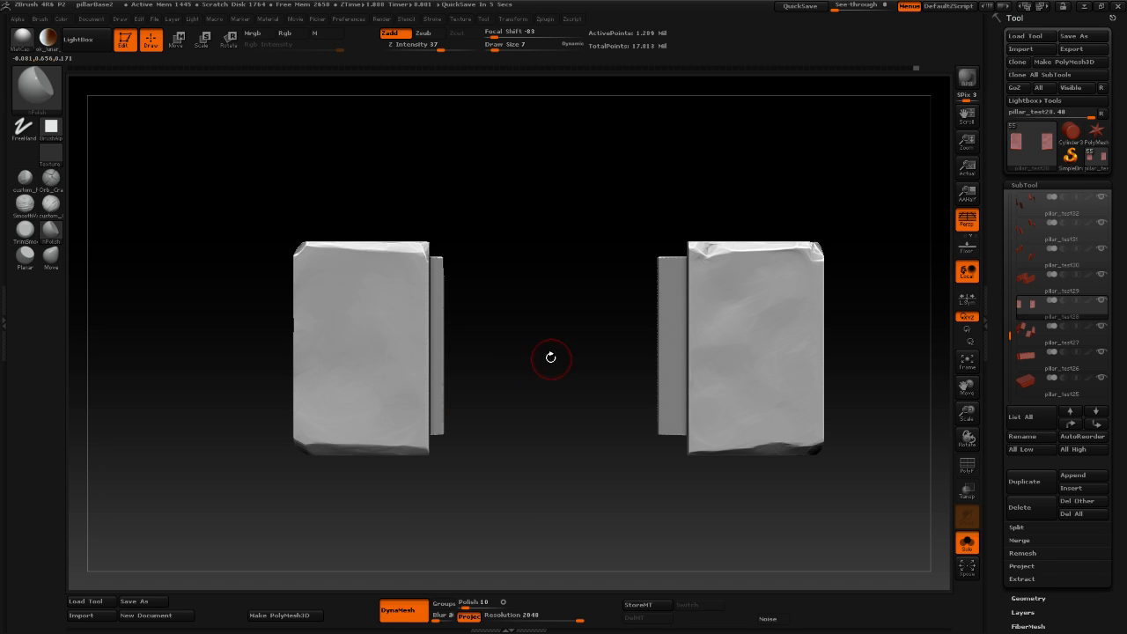
# Examine the polished blocks from the side, and show the whole pillar to check them in context.
pyautogui.moveTo(546, 357); pyautogui.dragTo(603, 391)
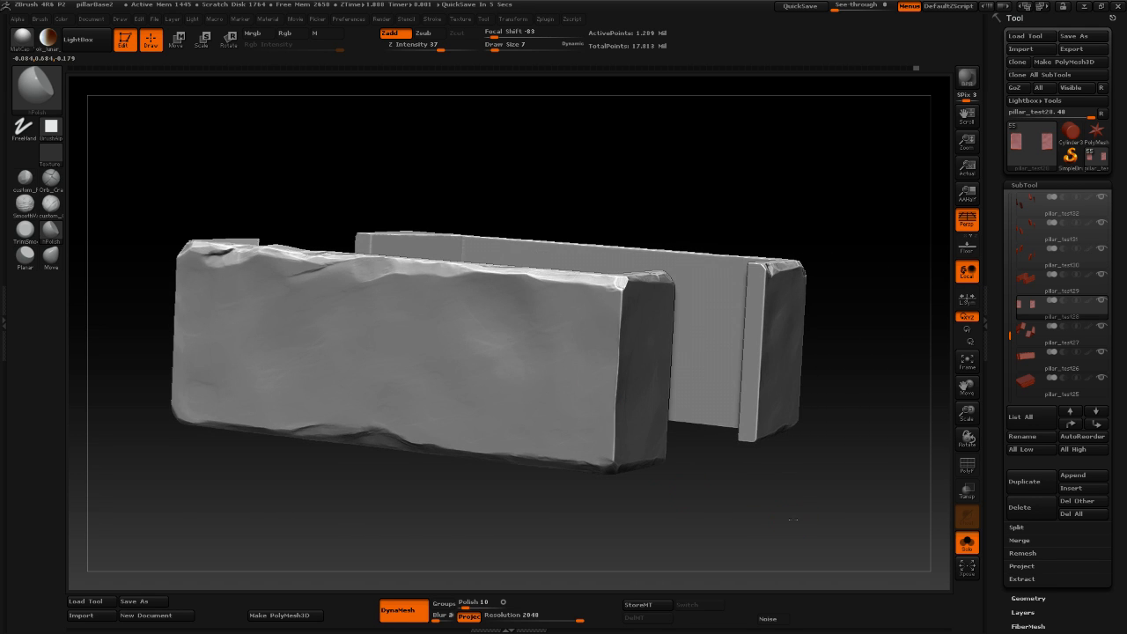
pyautogui.moveTo(794, 520); pyautogui.dragTo(783, 498)
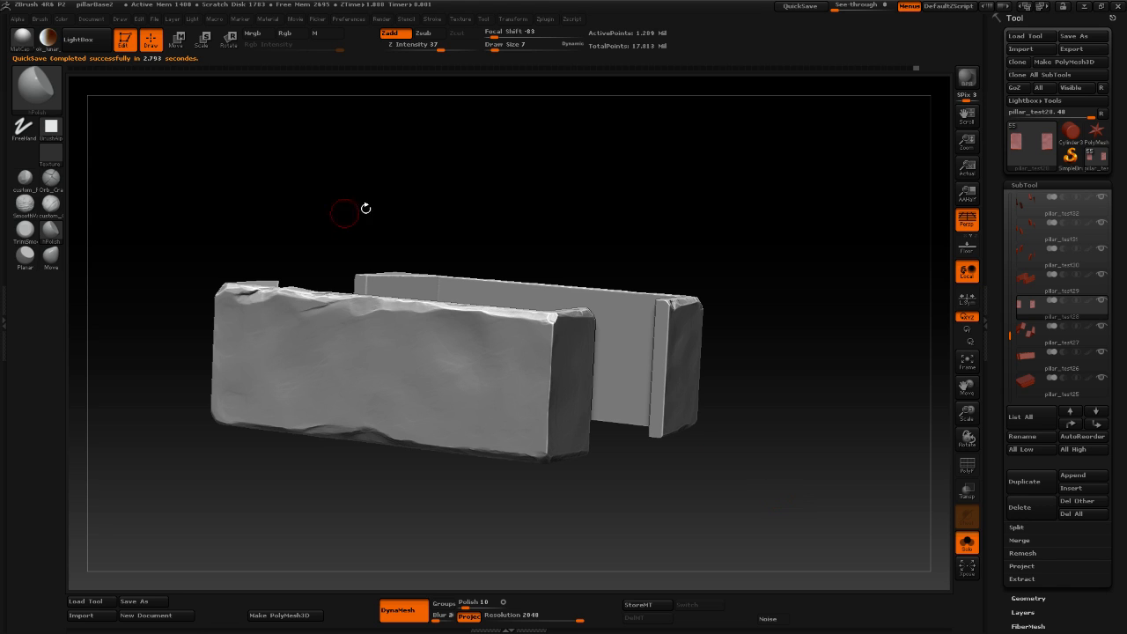
pyautogui.click(965, 551)
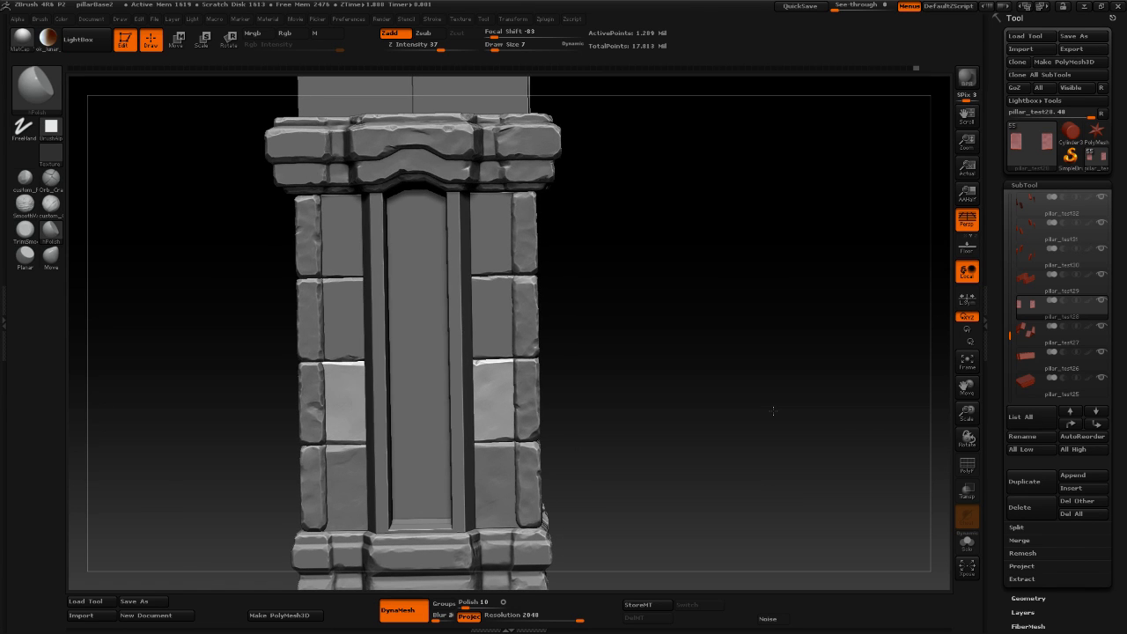
pyautogui.moveTo(773, 411); pyautogui.dragTo(683, 395)
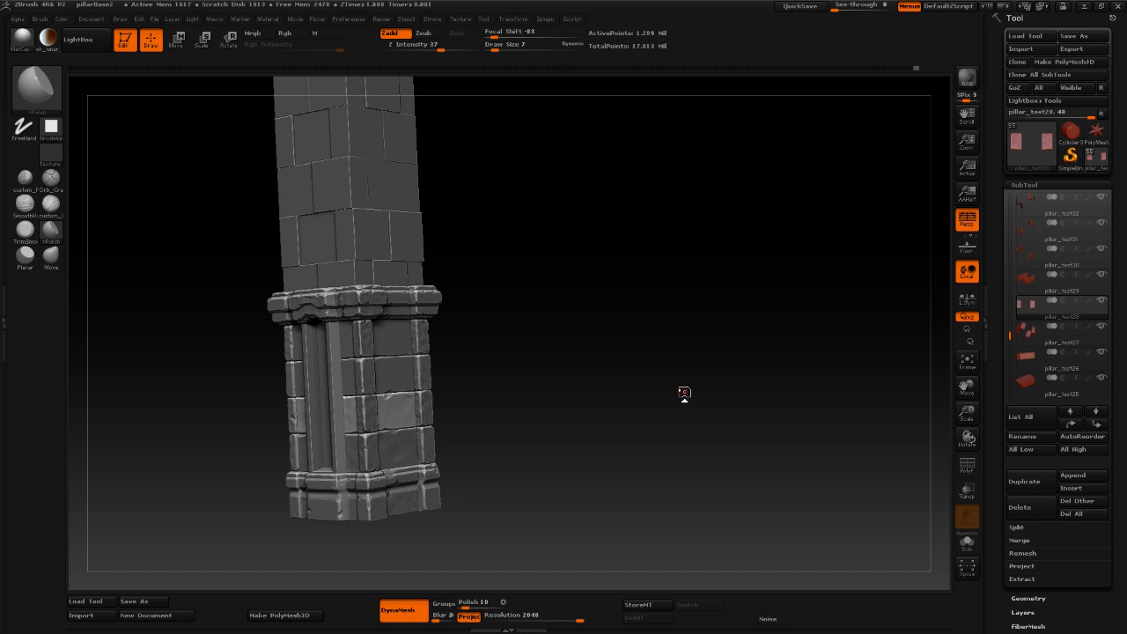
pyautogui.keyDown('shift'); pyautogui.moveTo(657, 399); pyautogui.dragTo(629, 407); pyautogui.keyUp('shift')
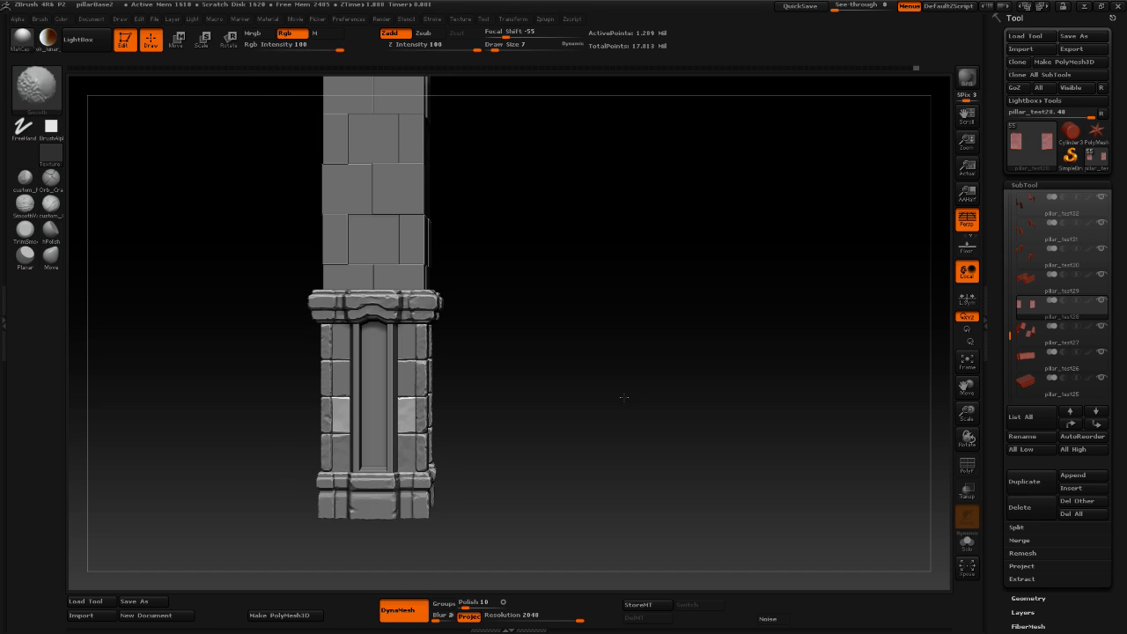
pyautogui.moveTo(565, 424); pyautogui.dragTo(610, 412)
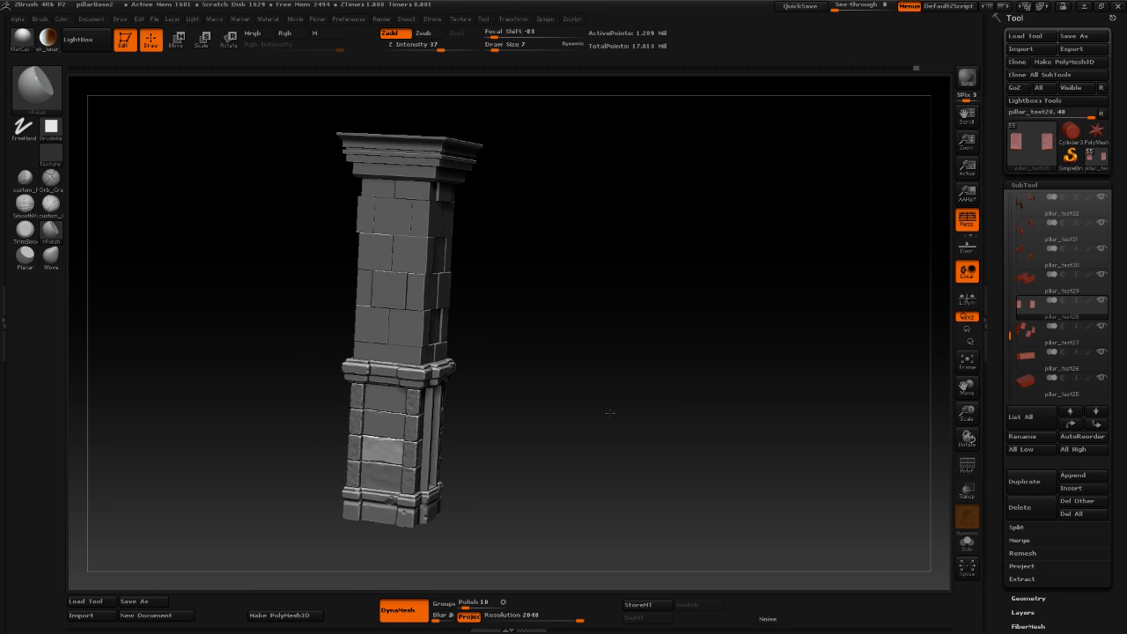
# Compare the pillar with perspective turned off and on and with the floor grid shown and hidden, viewing it from several angles.
pyautogui.click(966, 220)
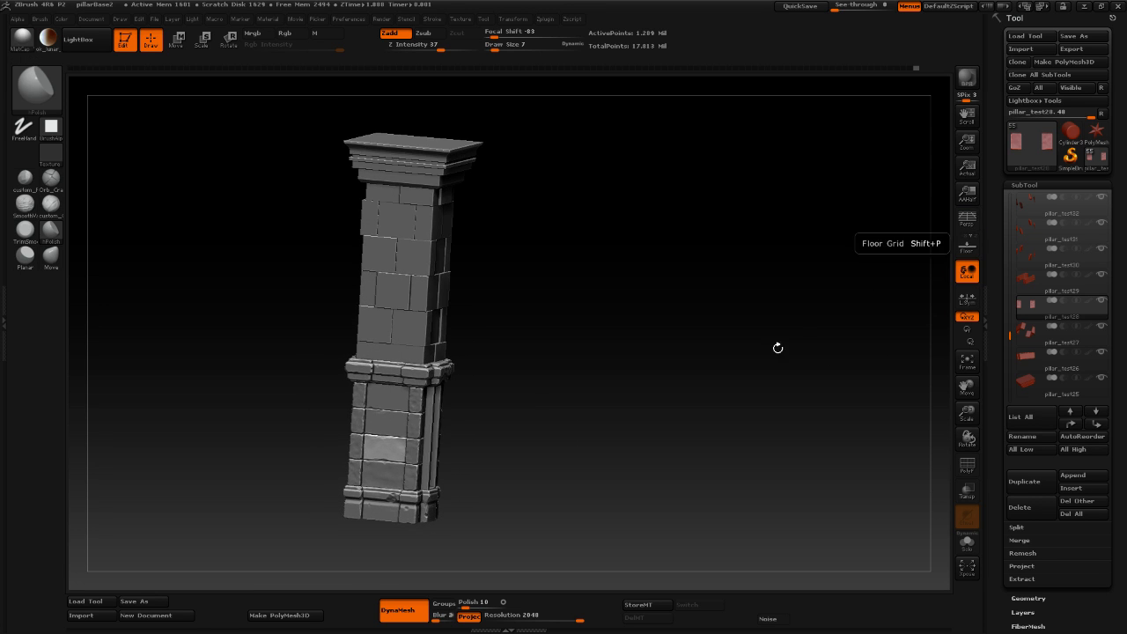
pyautogui.moveTo(775, 350); pyautogui.dragTo(732, 351)
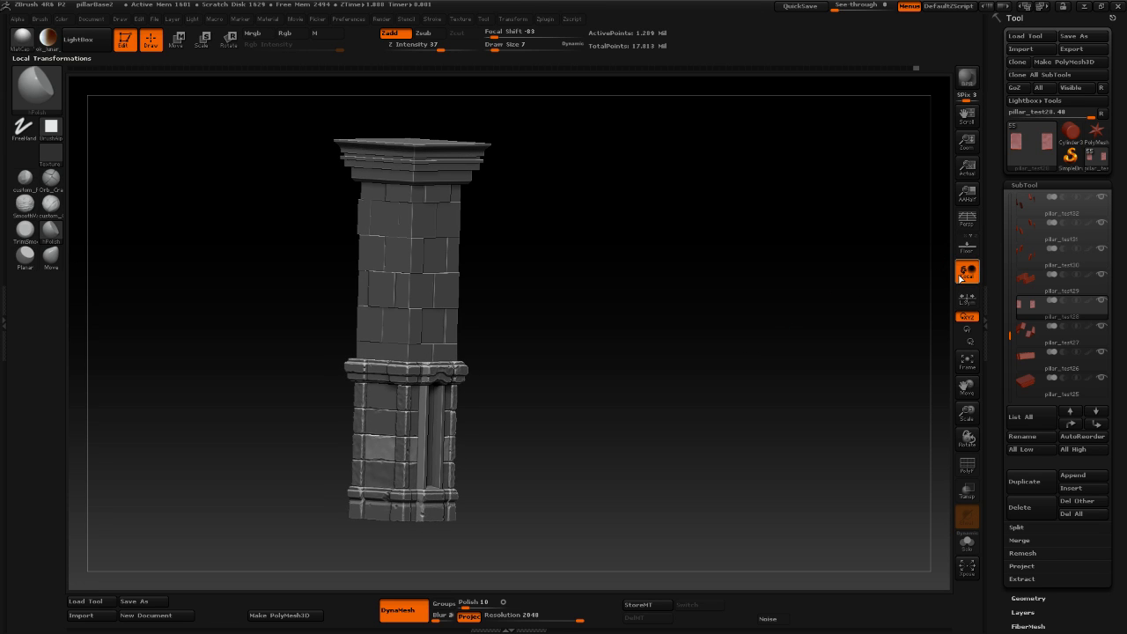
pyautogui.click(967, 220)
pyautogui.moveTo(766, 346); pyautogui.dragTo(761, 349)
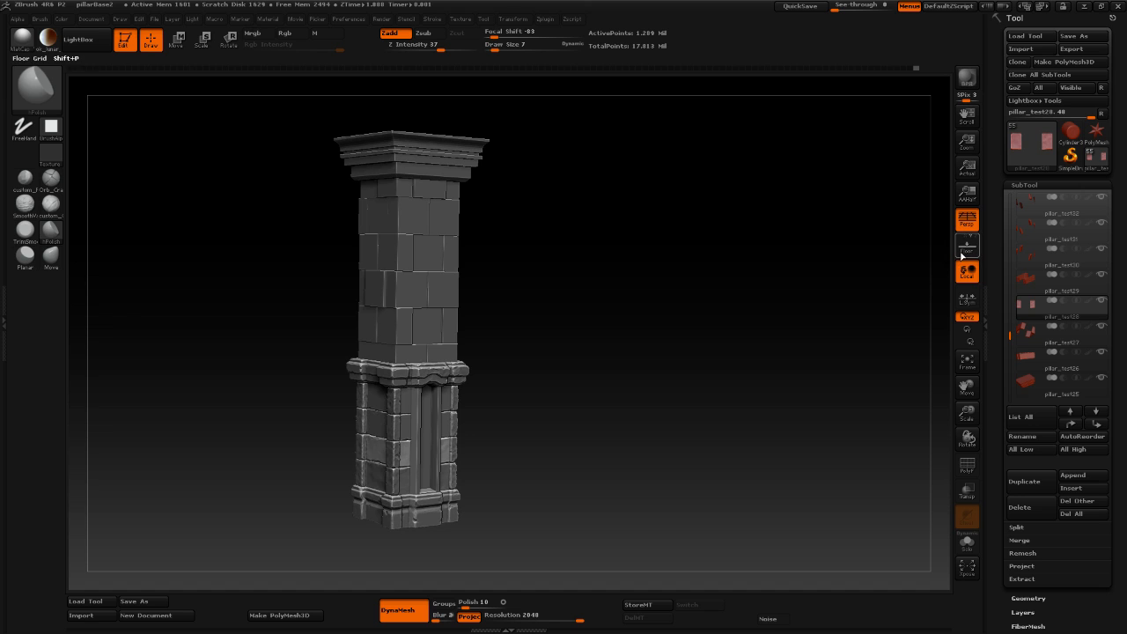
pyautogui.hotkey('shift', 'p')
pyautogui.moveTo(769, 333); pyautogui.dragTo(736, 347)
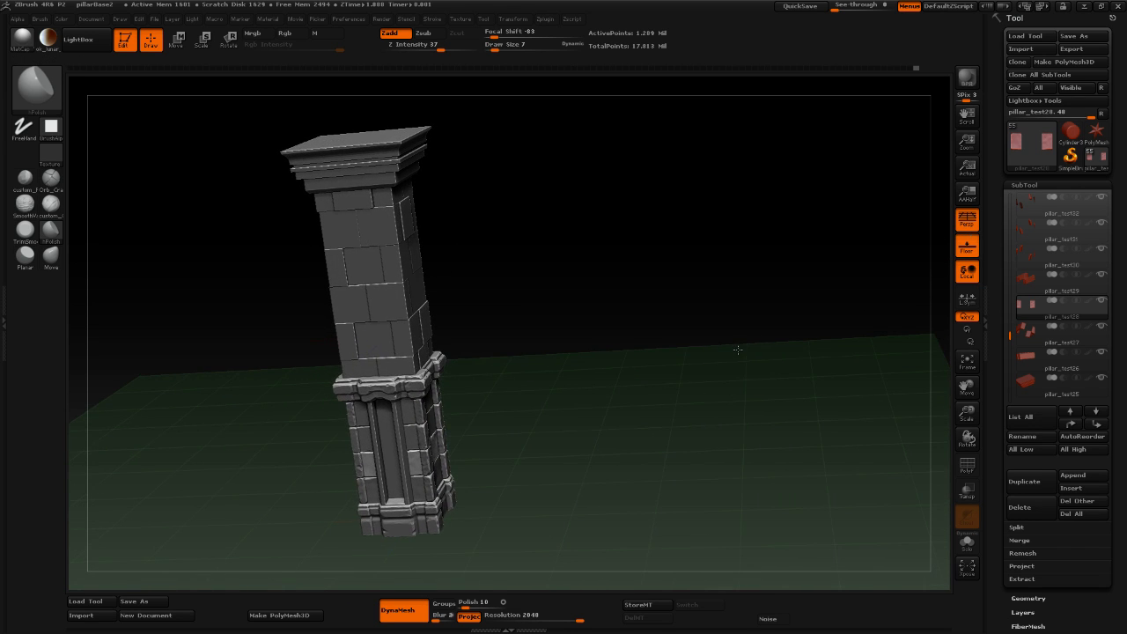
pyautogui.click(958, 255)
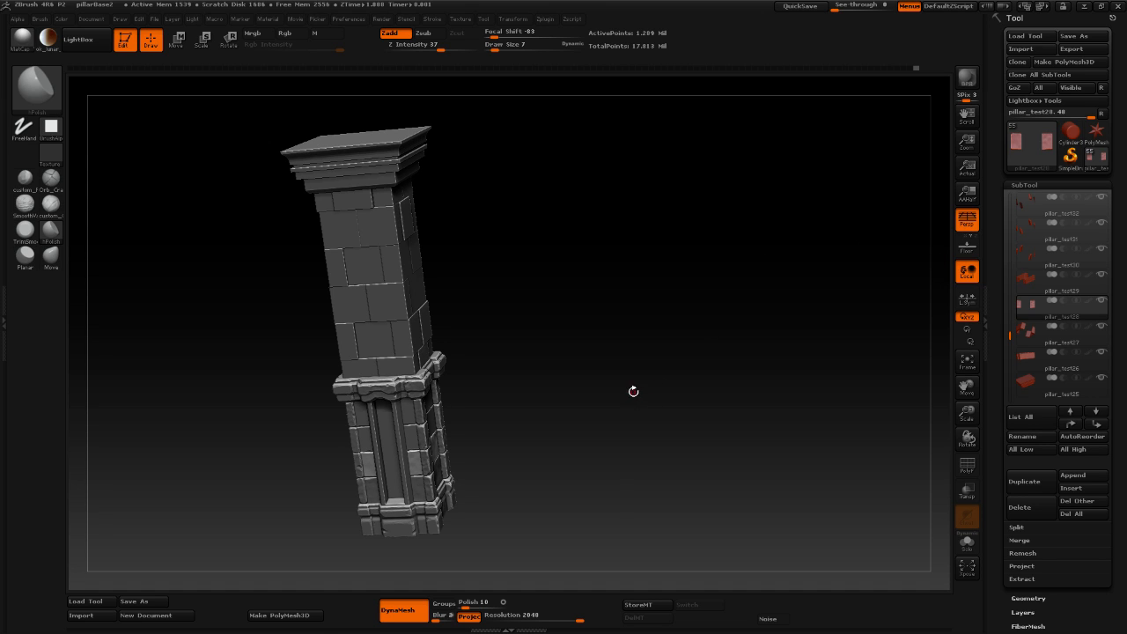
pyautogui.moveTo(628, 388); pyautogui.dragTo(617, 382)
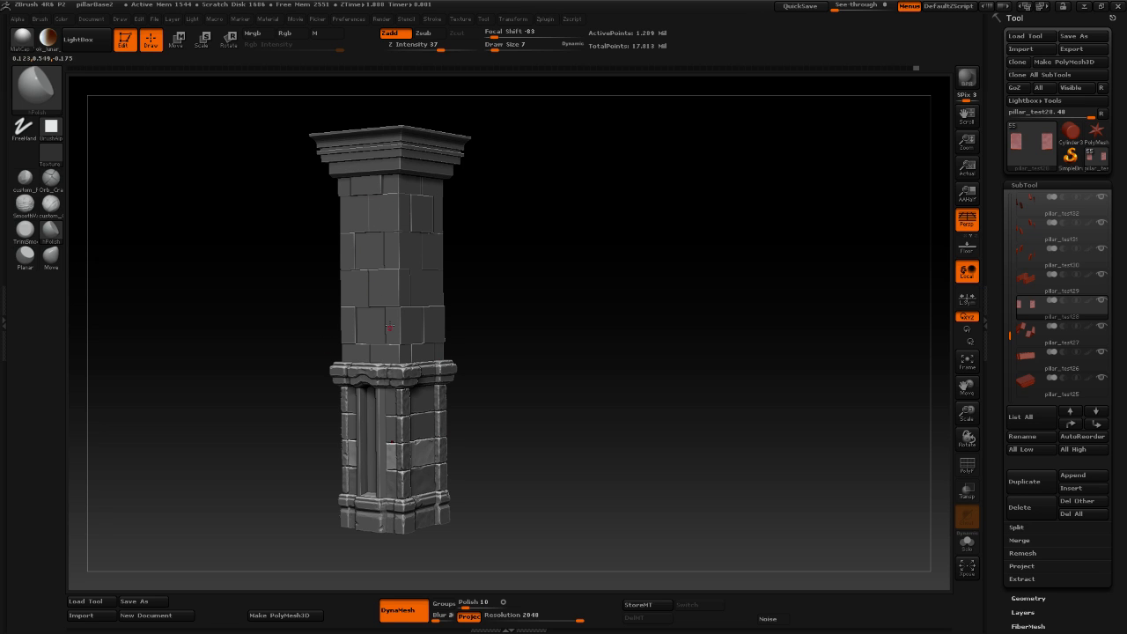
pyautogui.moveTo(604, 395)
pyautogui.mouseDown()
pyautogui.moveTo(543, 395)
pyautogui.moveTo(610, 395)
pyautogui.mouseUp()
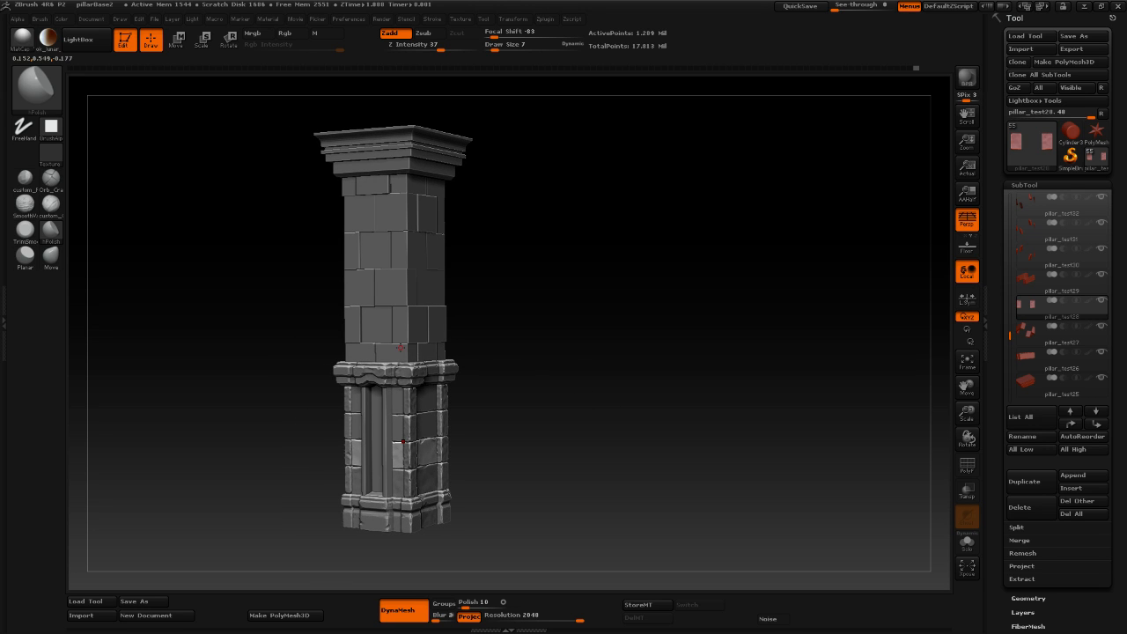